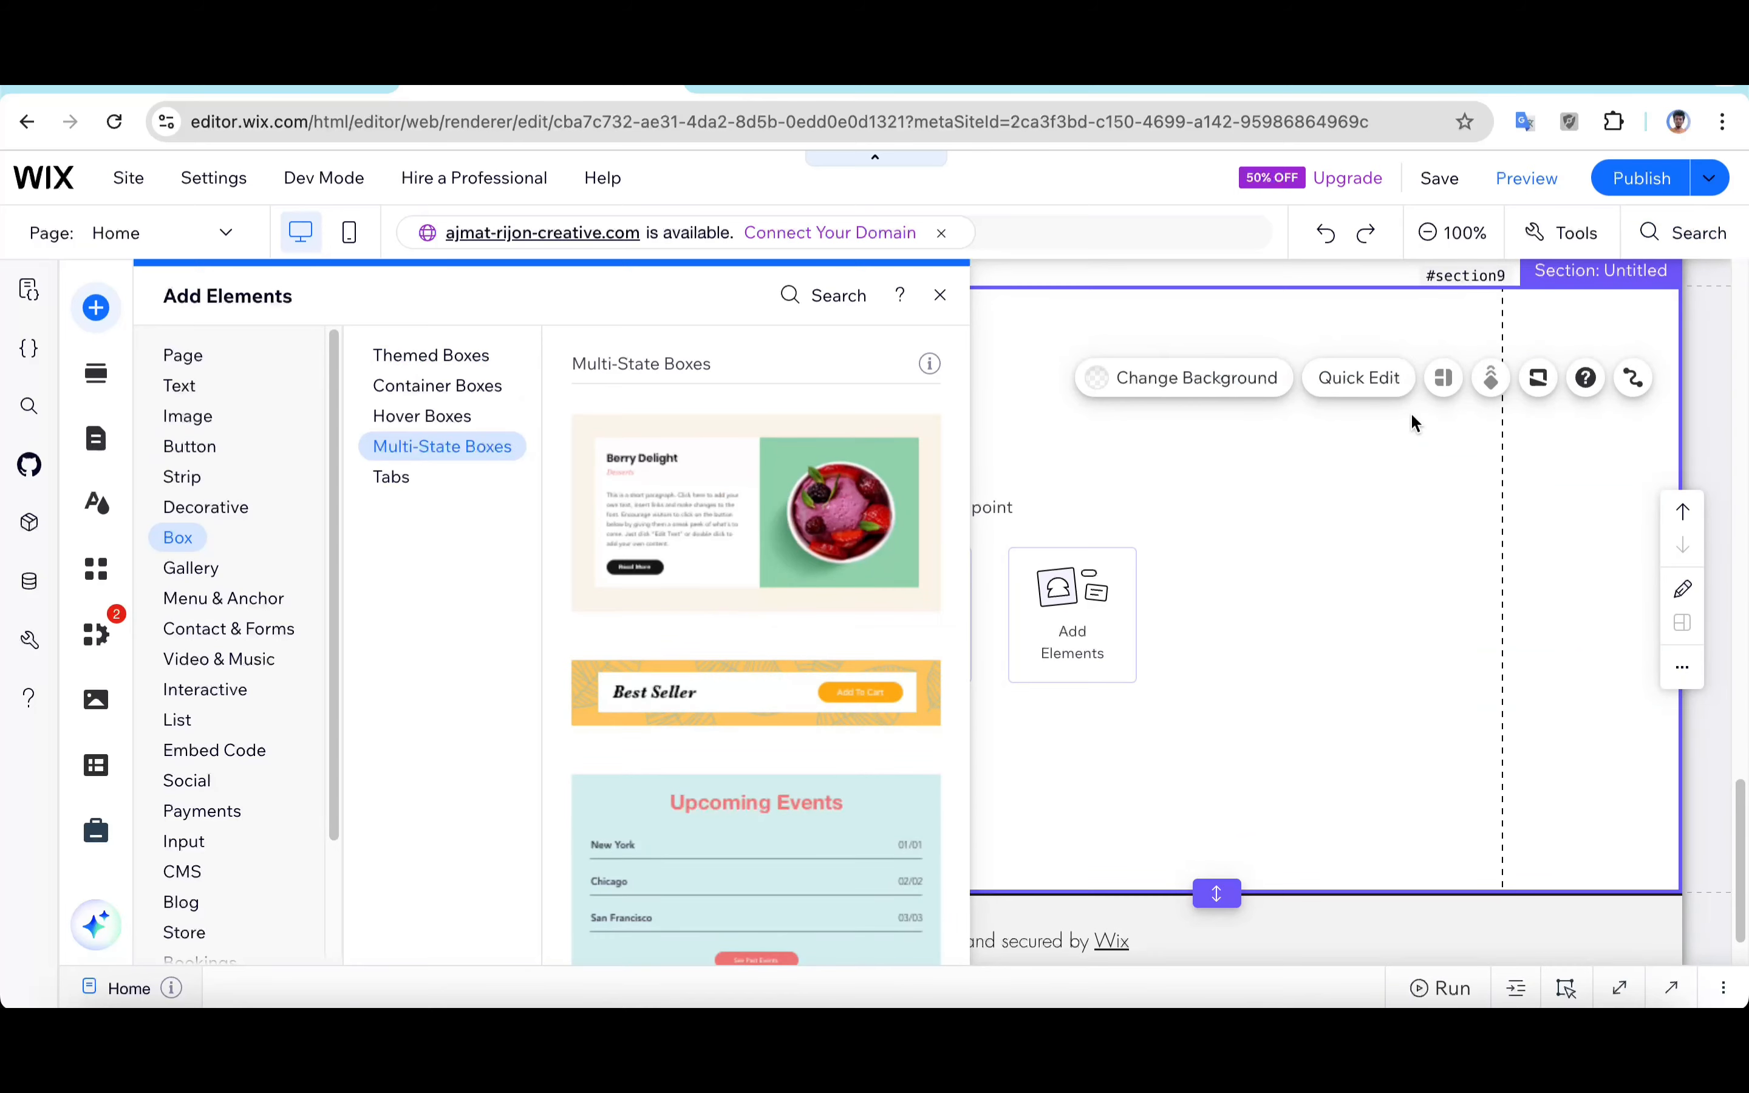
Step: Add a blank multi-state box to the section and shrink its height to a thin bar
scroll(750, 651, down, 5)
scroll(749, 666, down, 6)
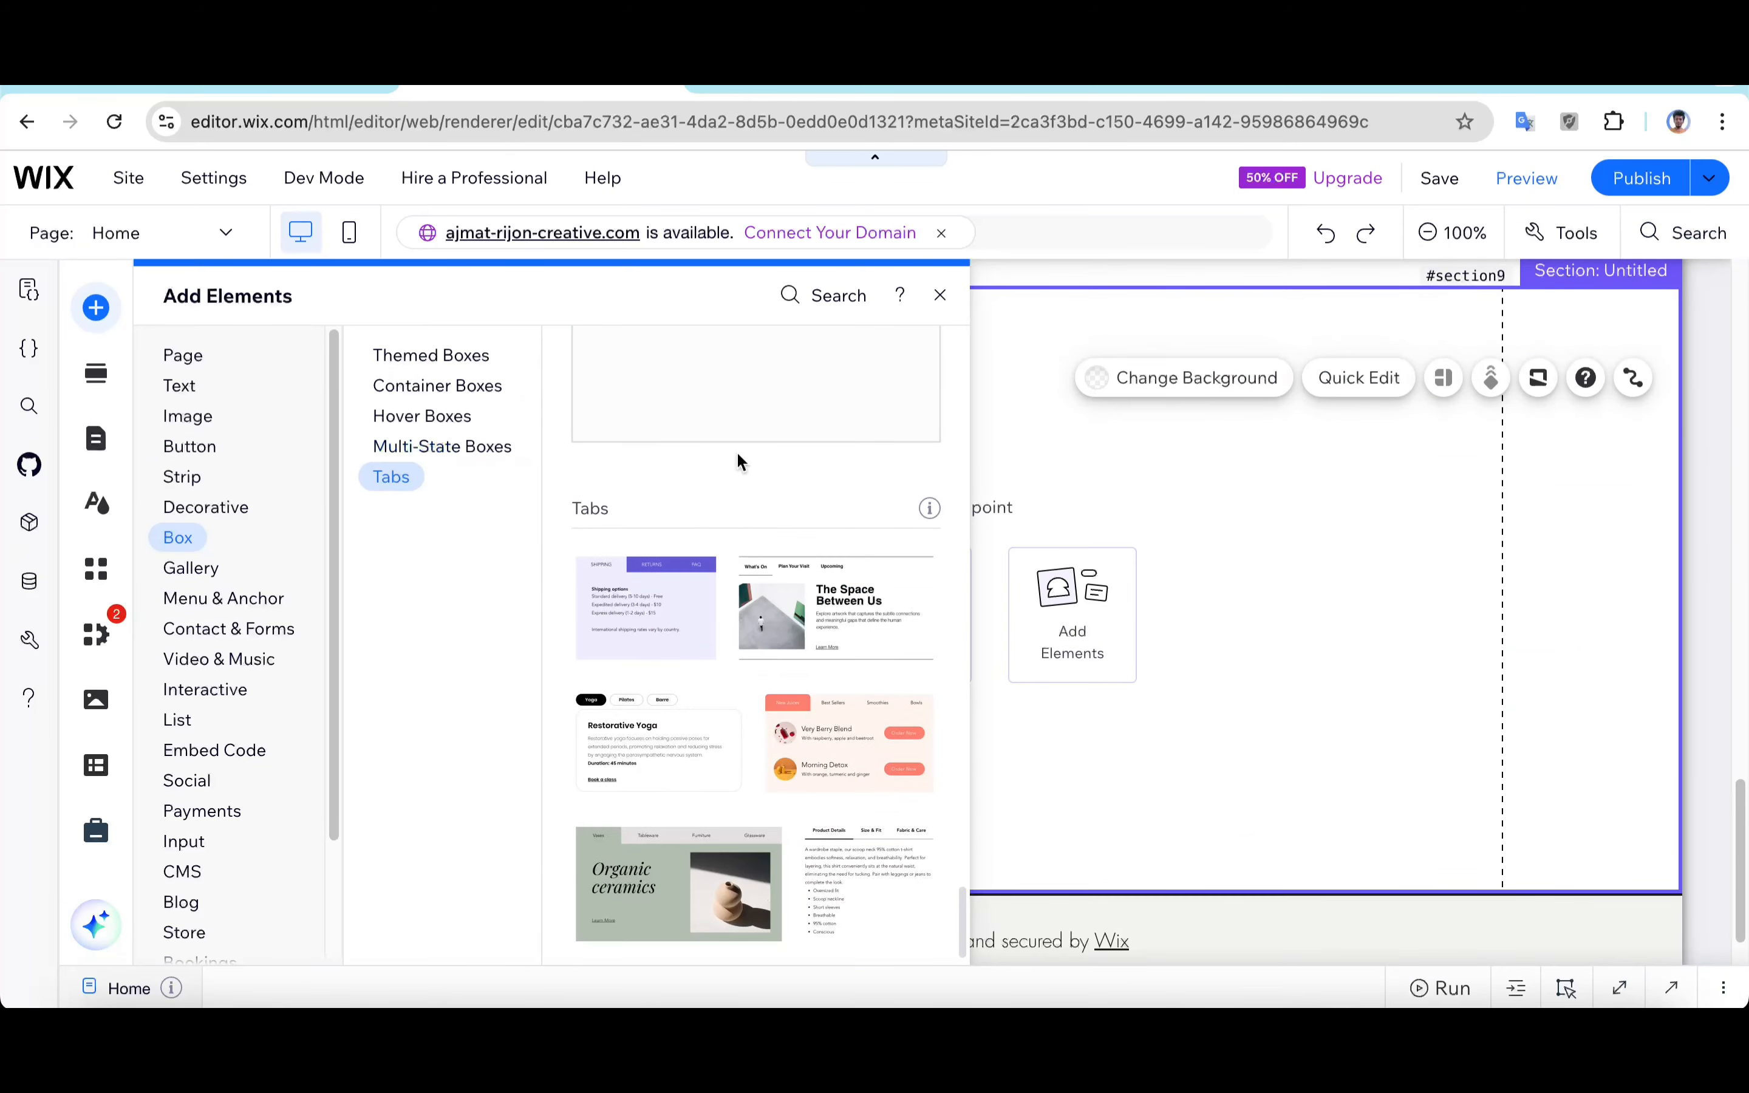
drag(715, 382, 773, 568)
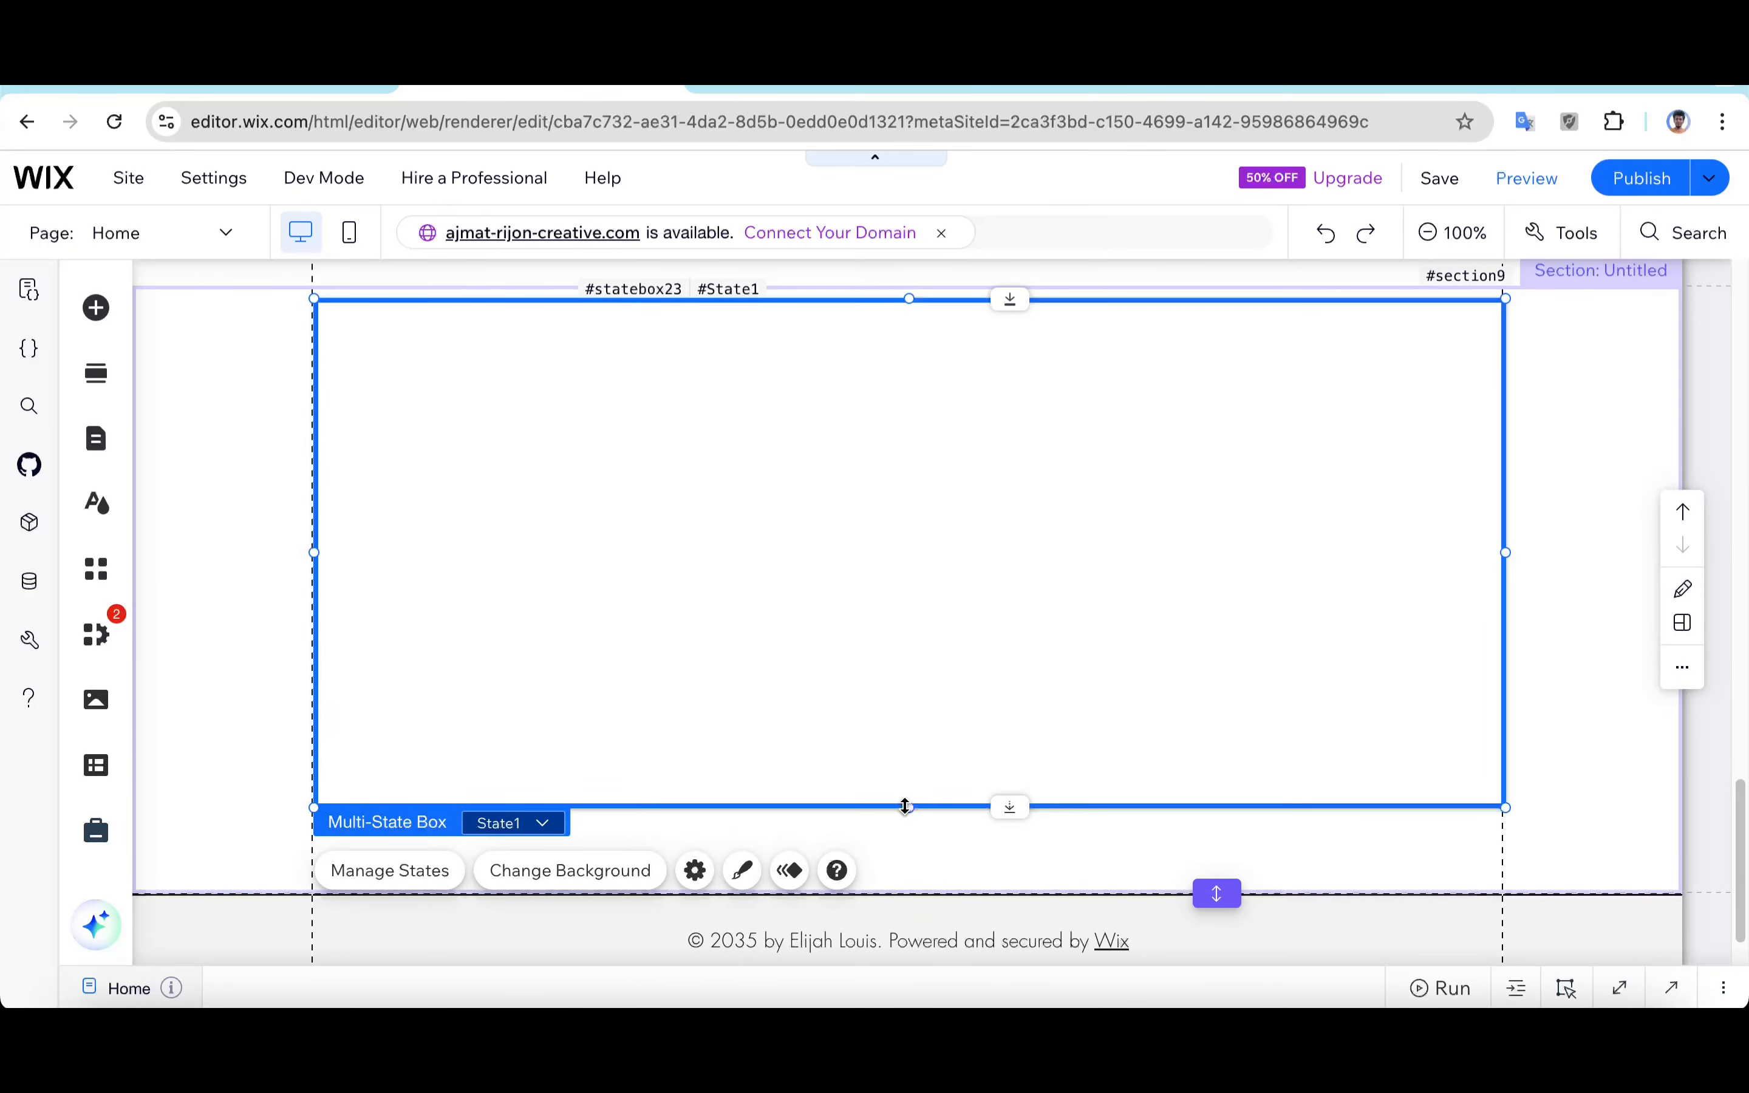
drag(905, 806, 921, 367)
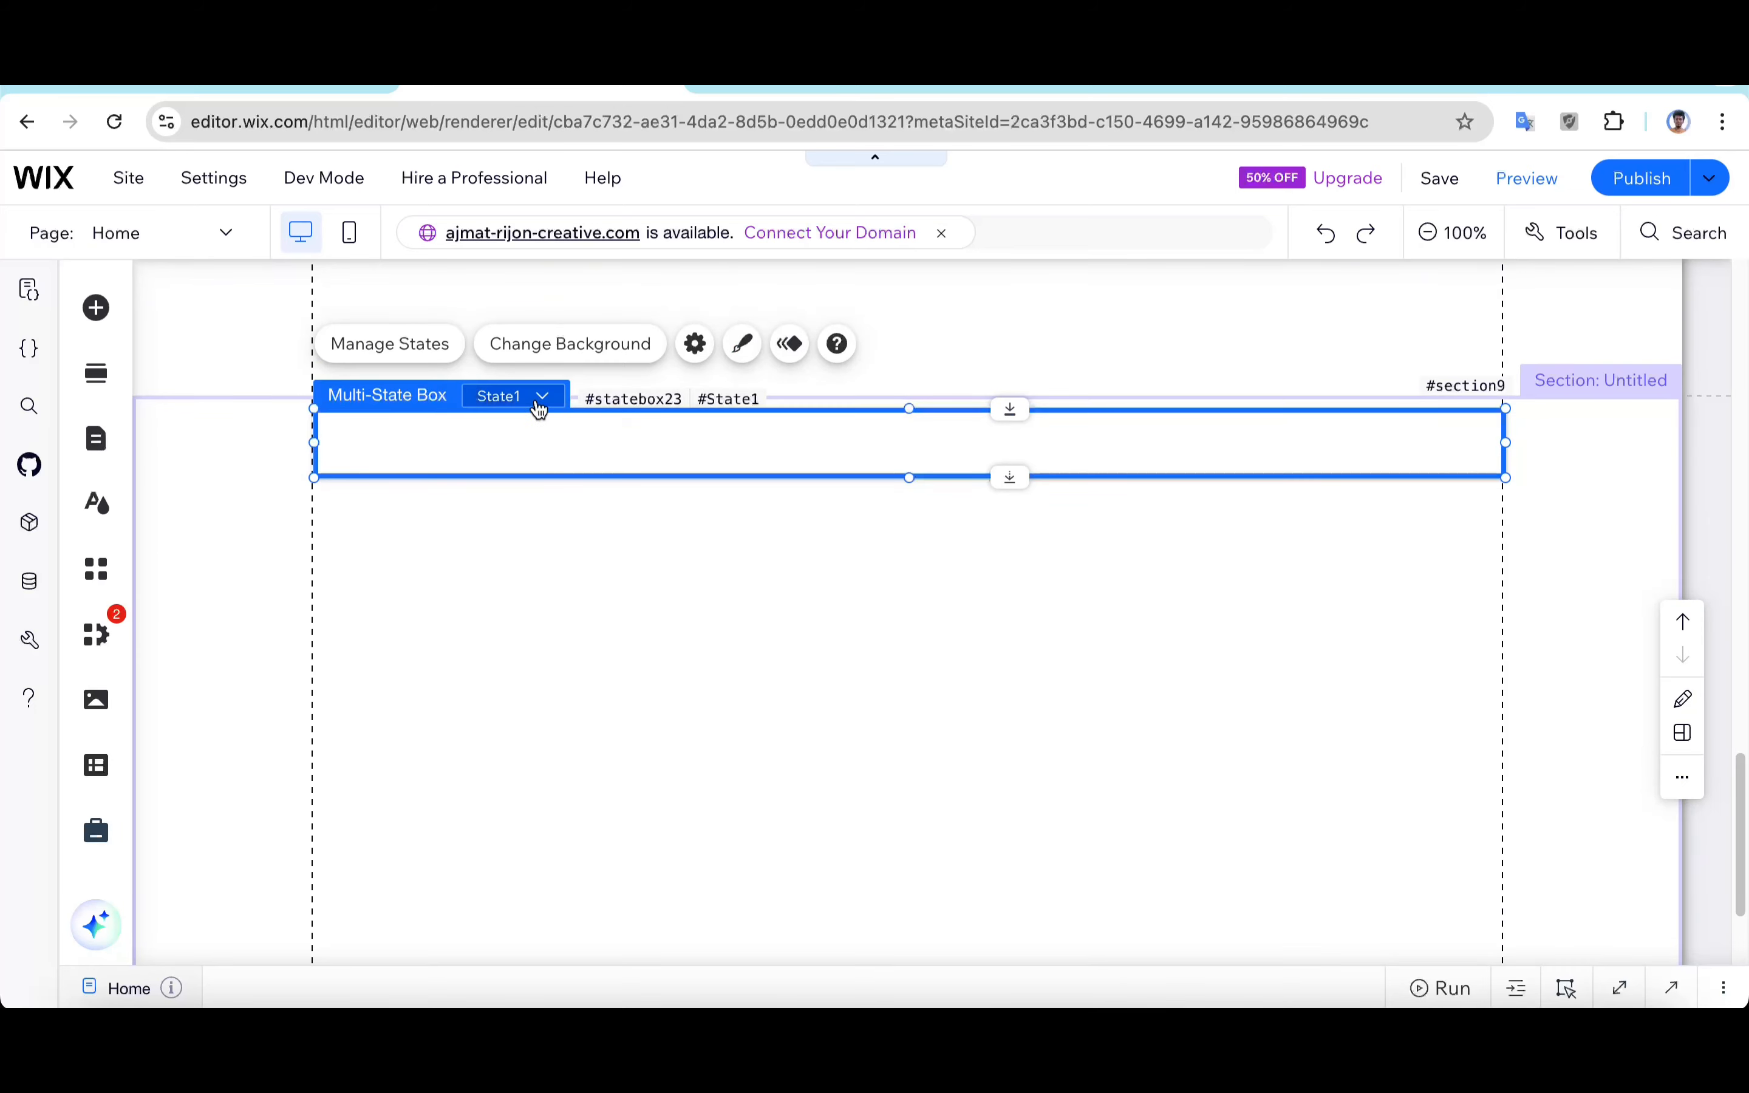
Step: Rename the multi-state box's first state ID to col
click(536, 399)
click(389, 345)
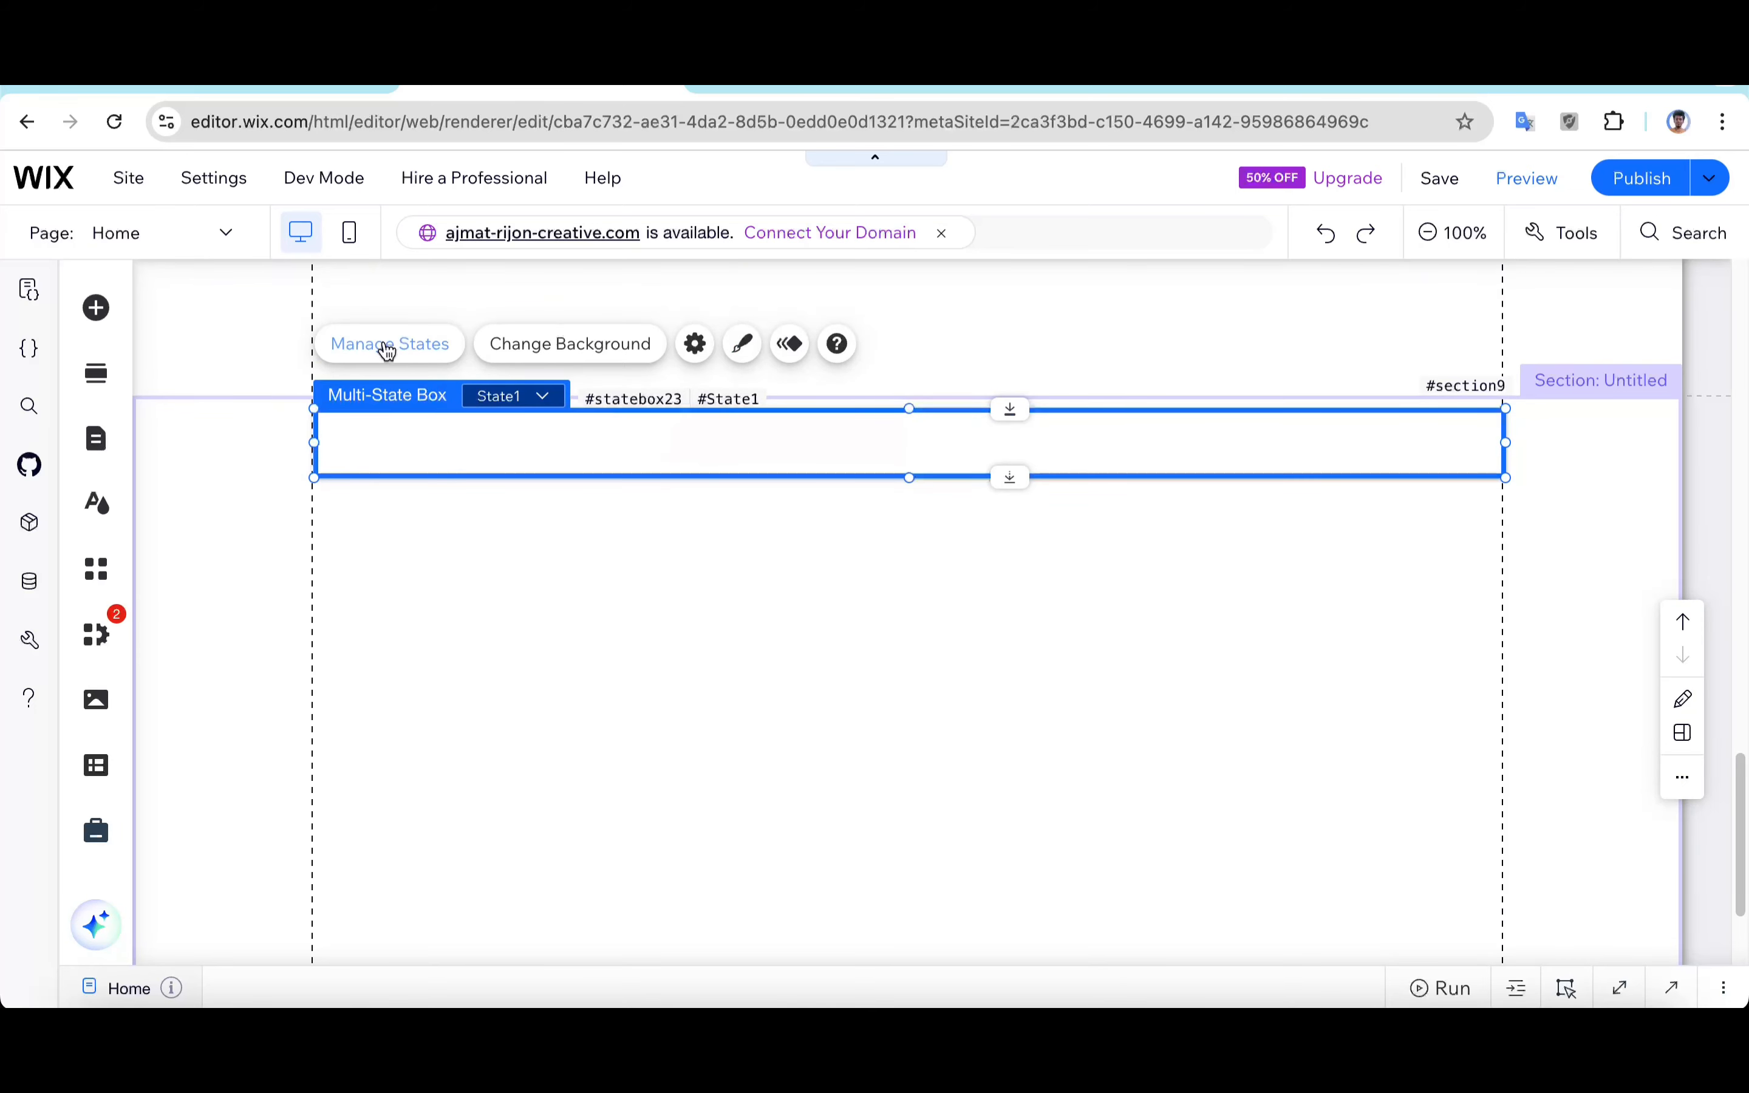
click(1580, 383)
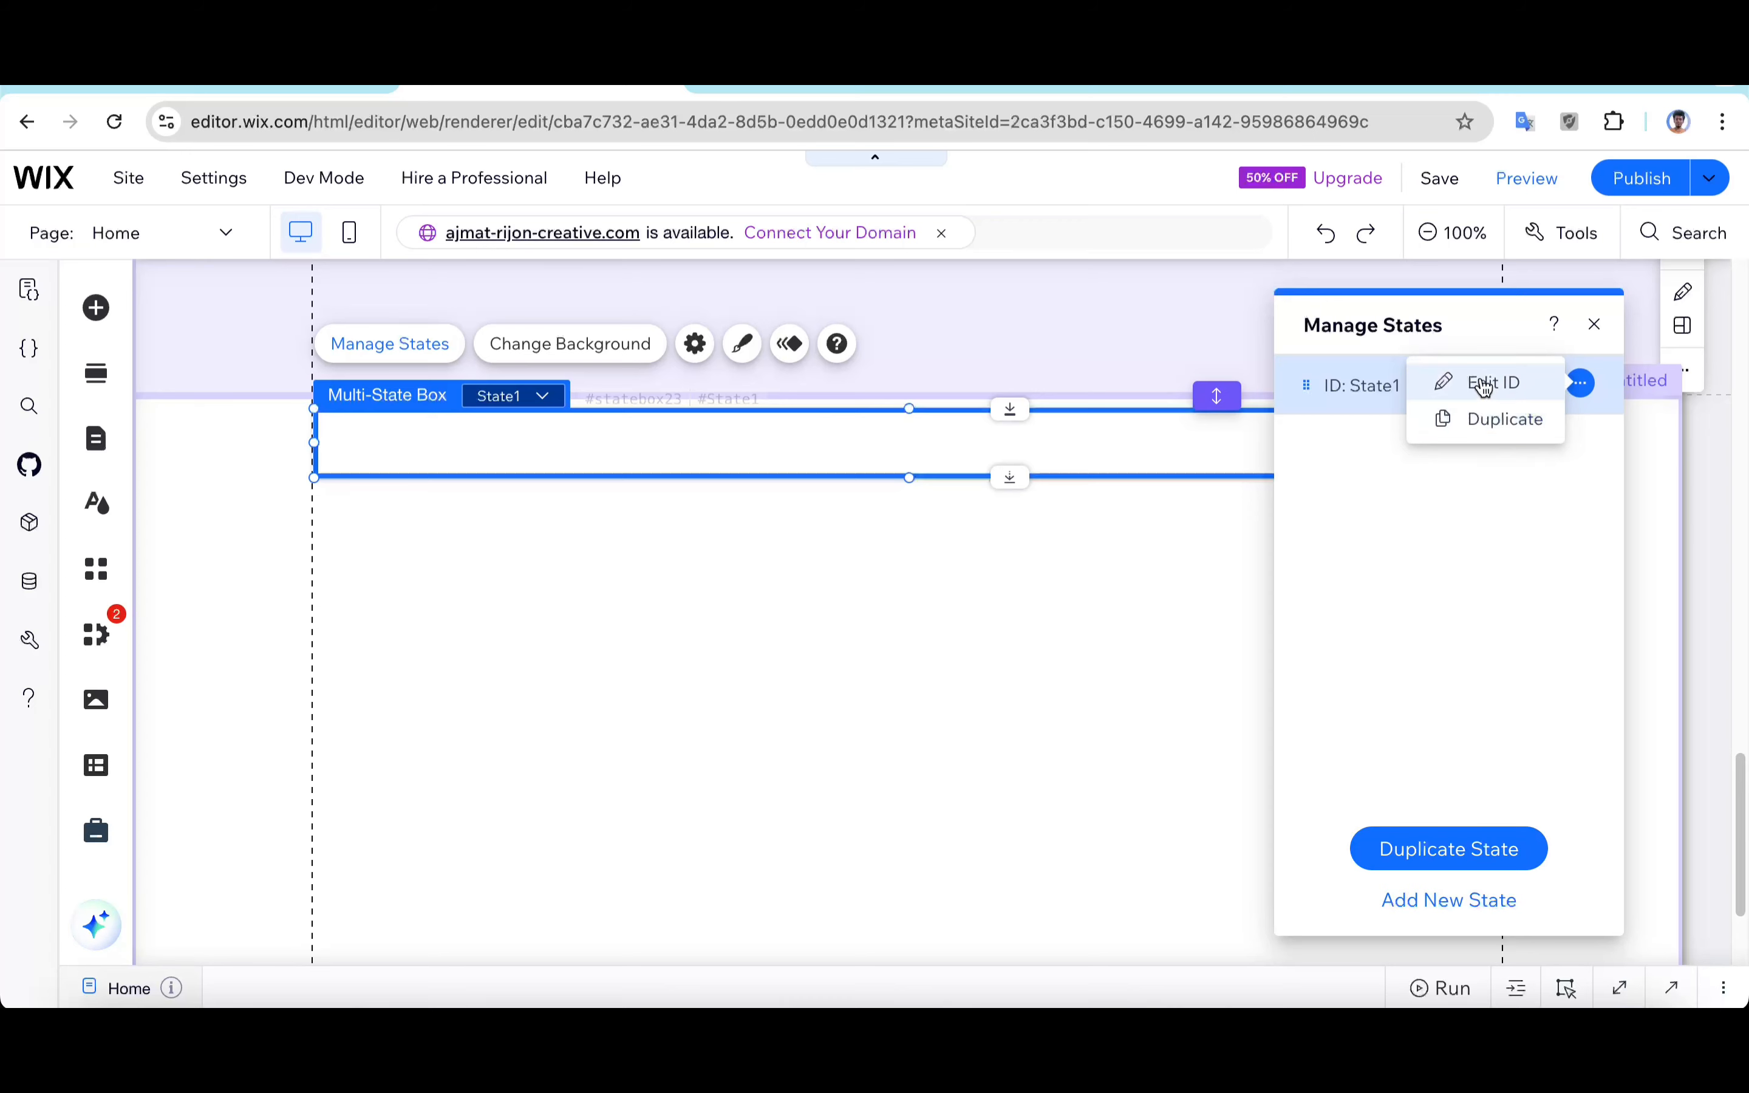
click(1490, 386)
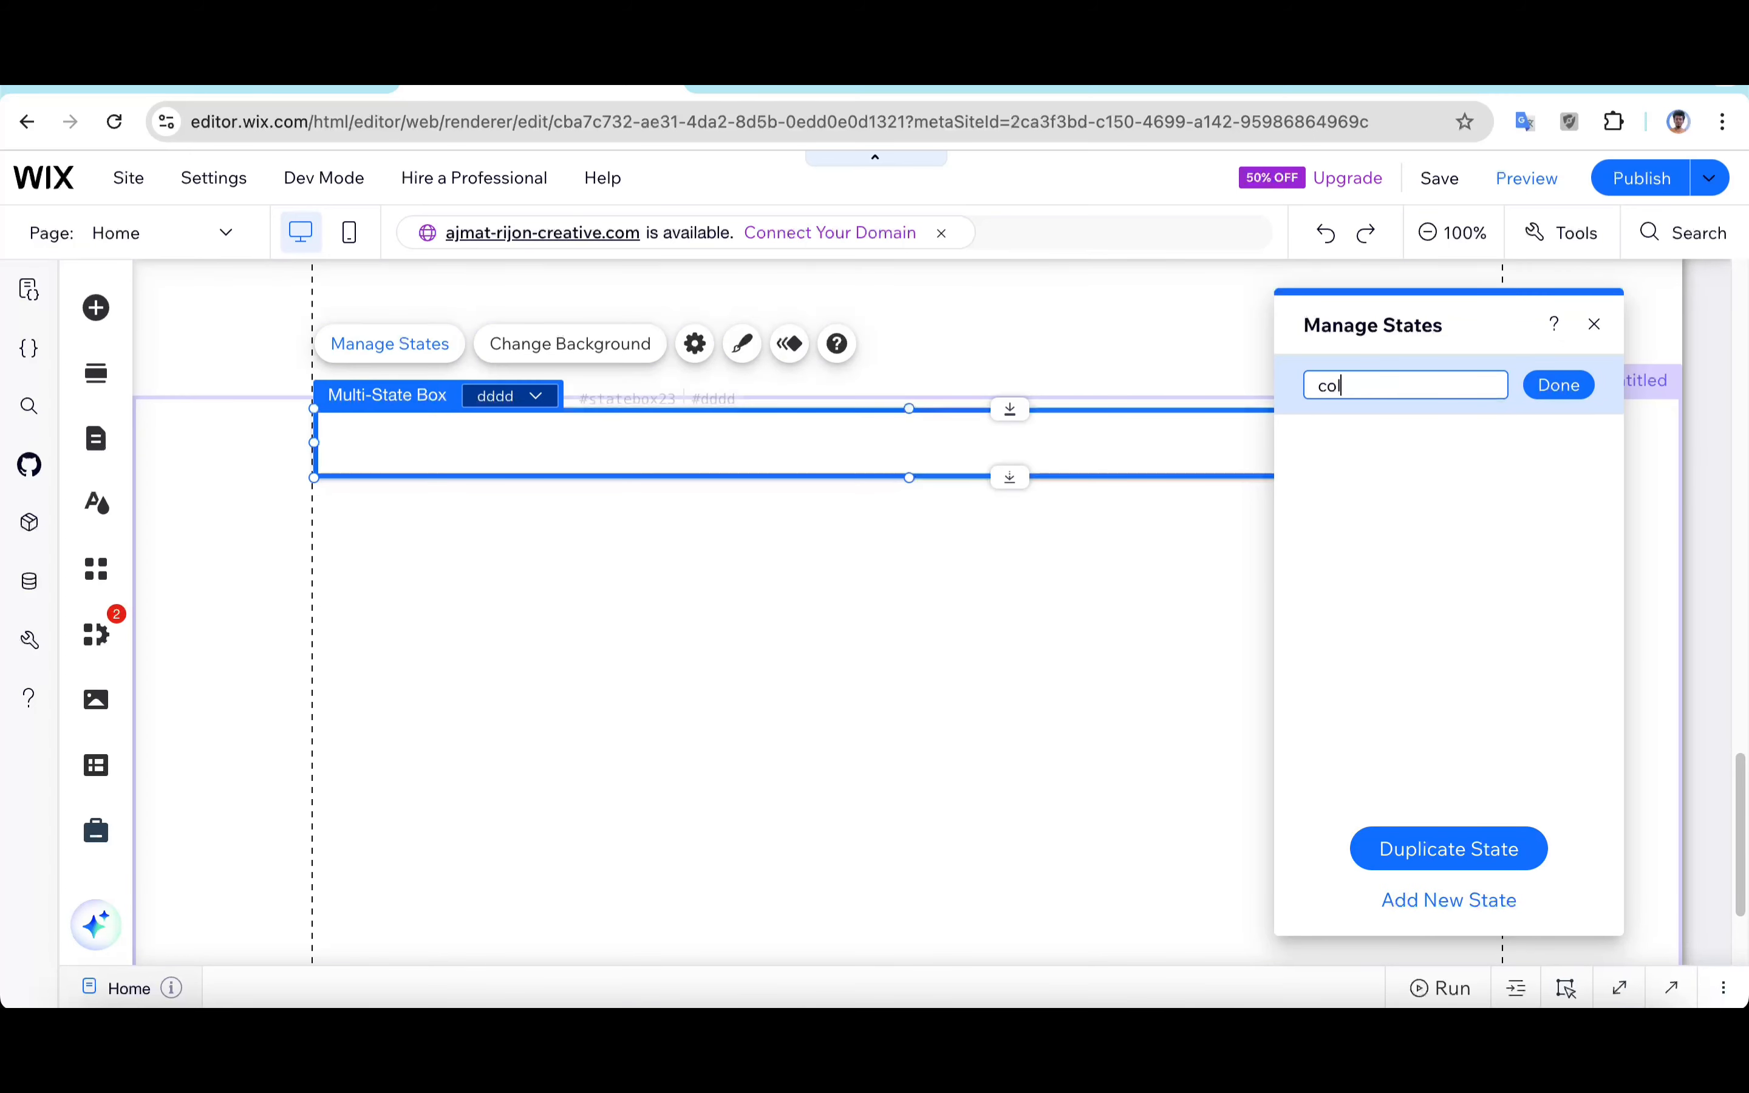
click(1561, 384)
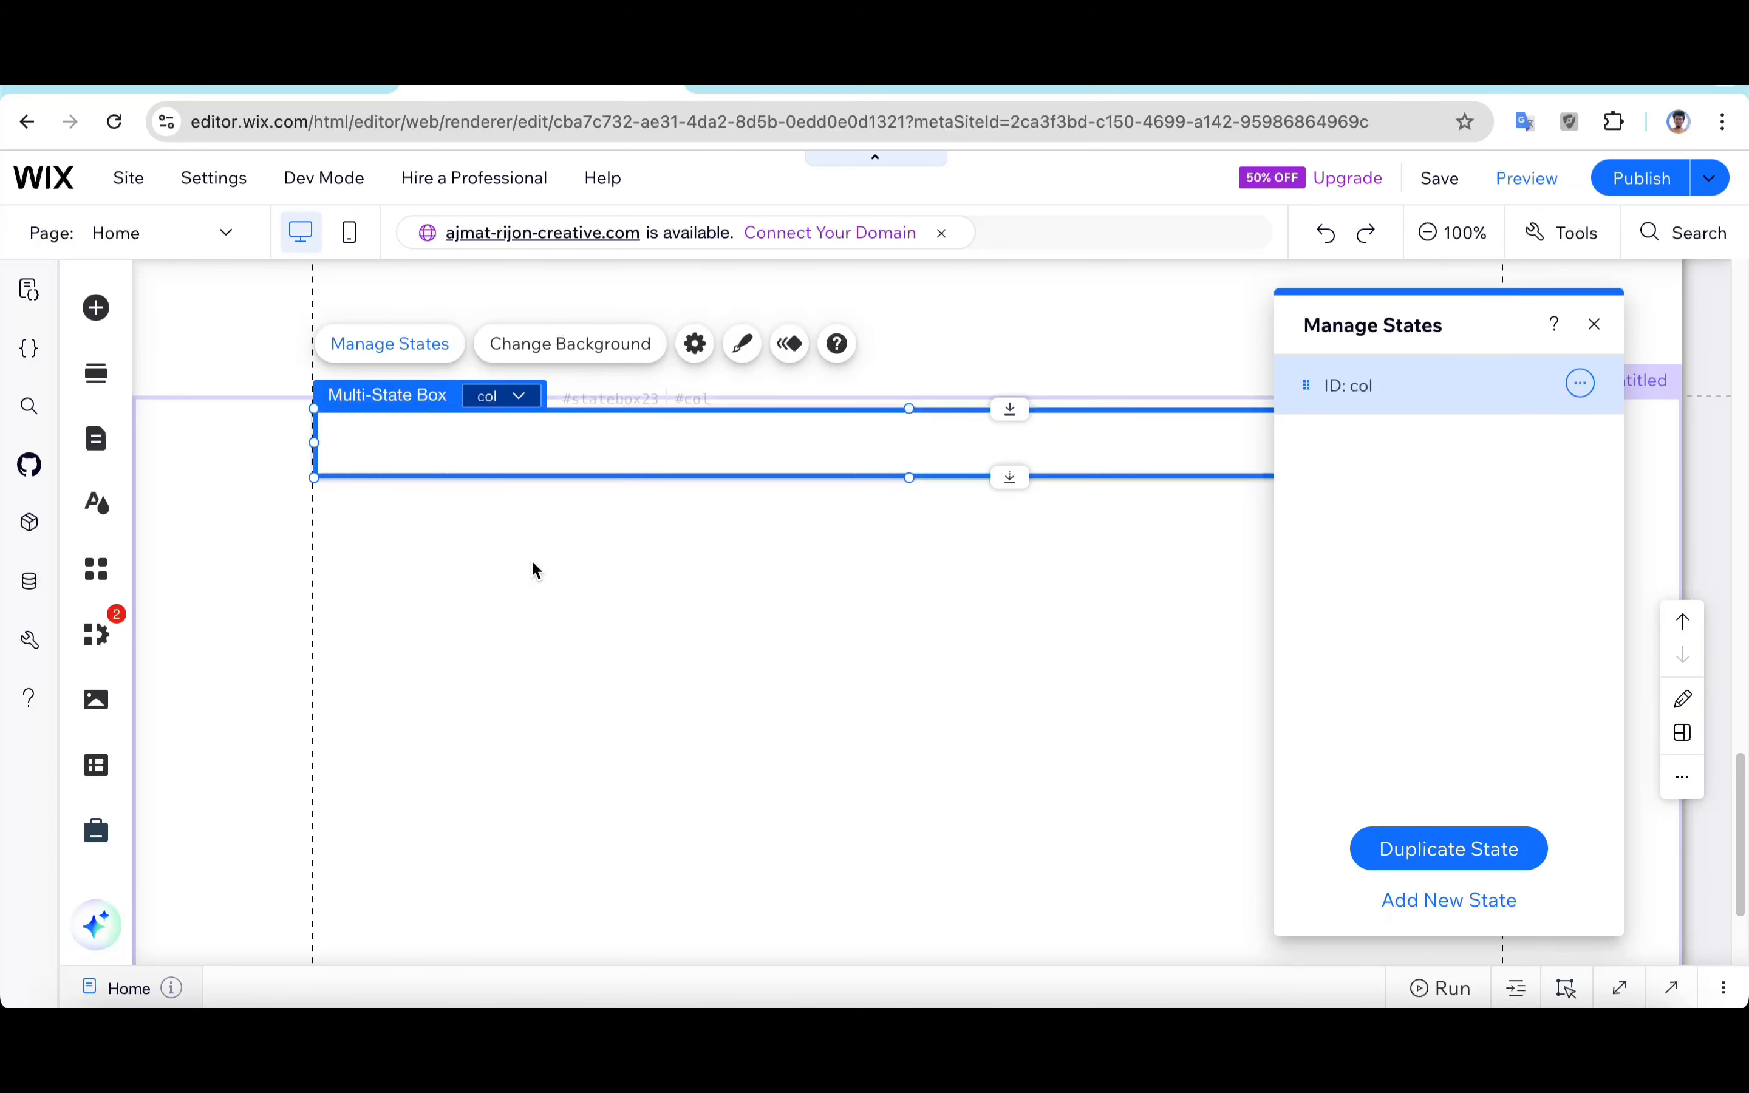
Step: Add a Heading 2 themed text into the multi-state box
click(96, 307)
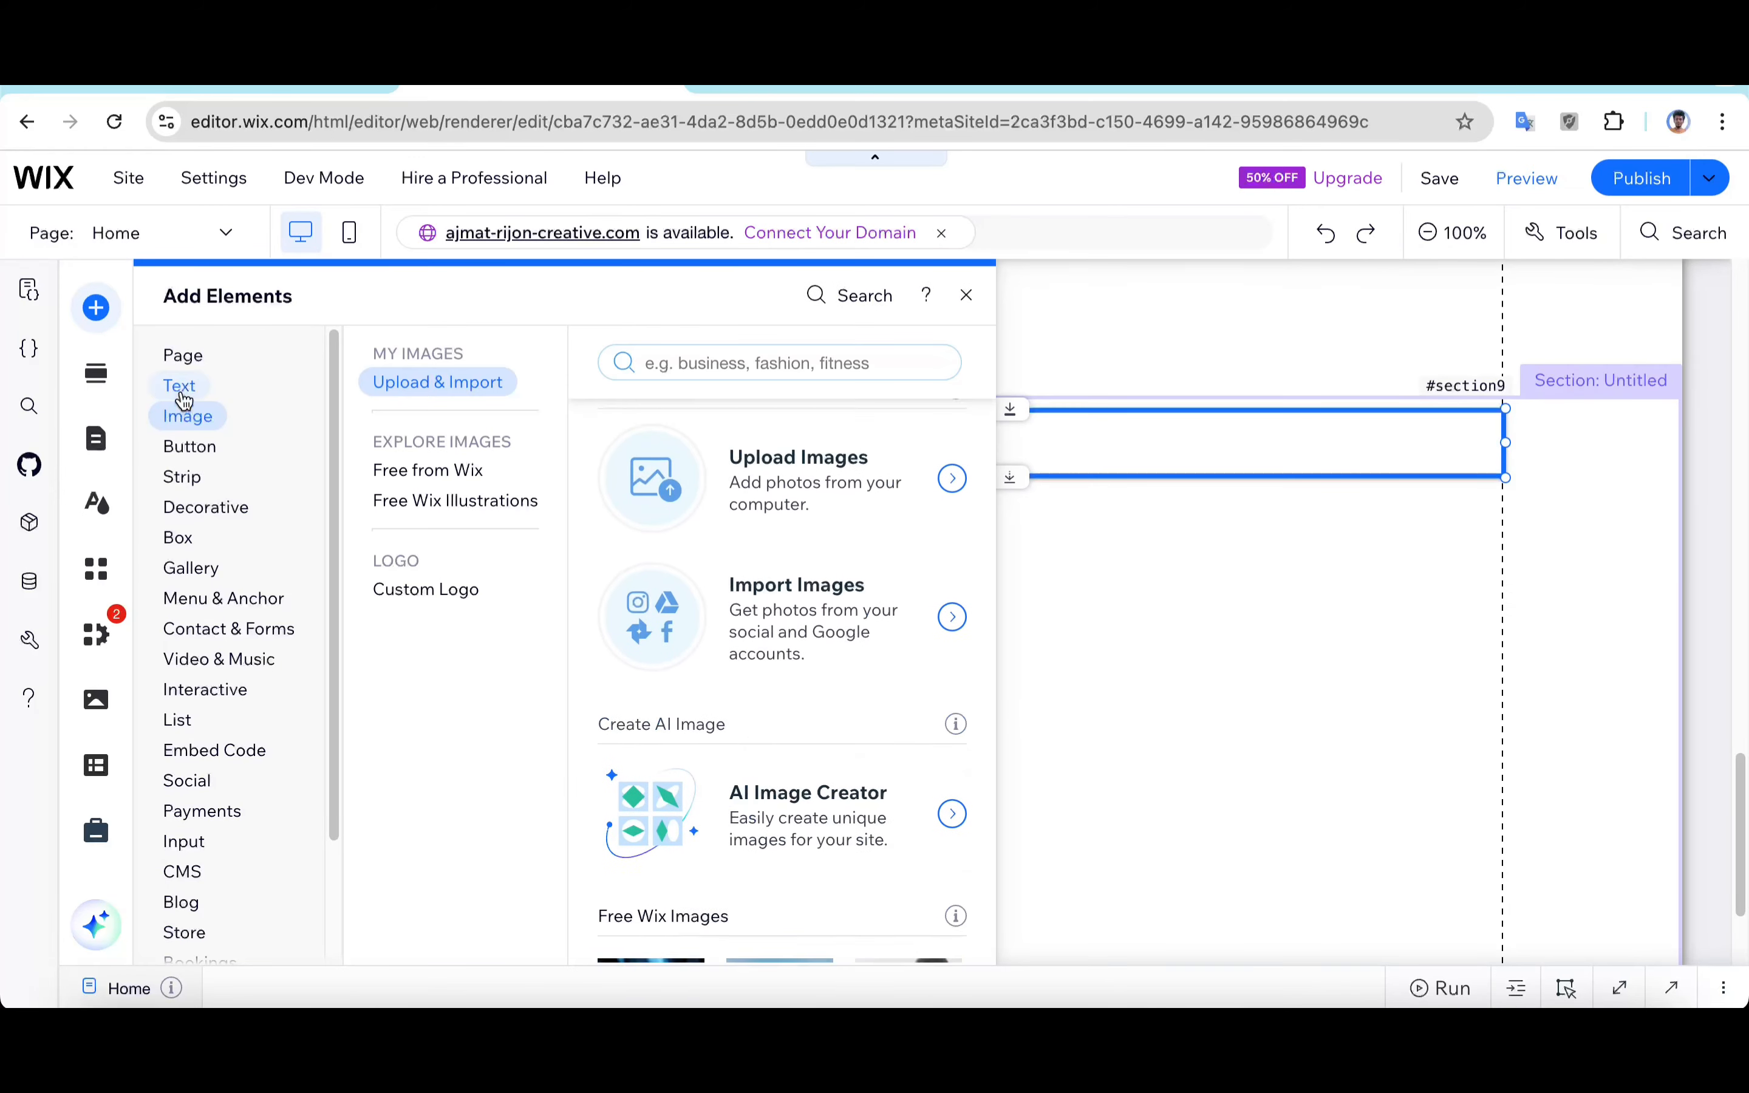
click(189, 389)
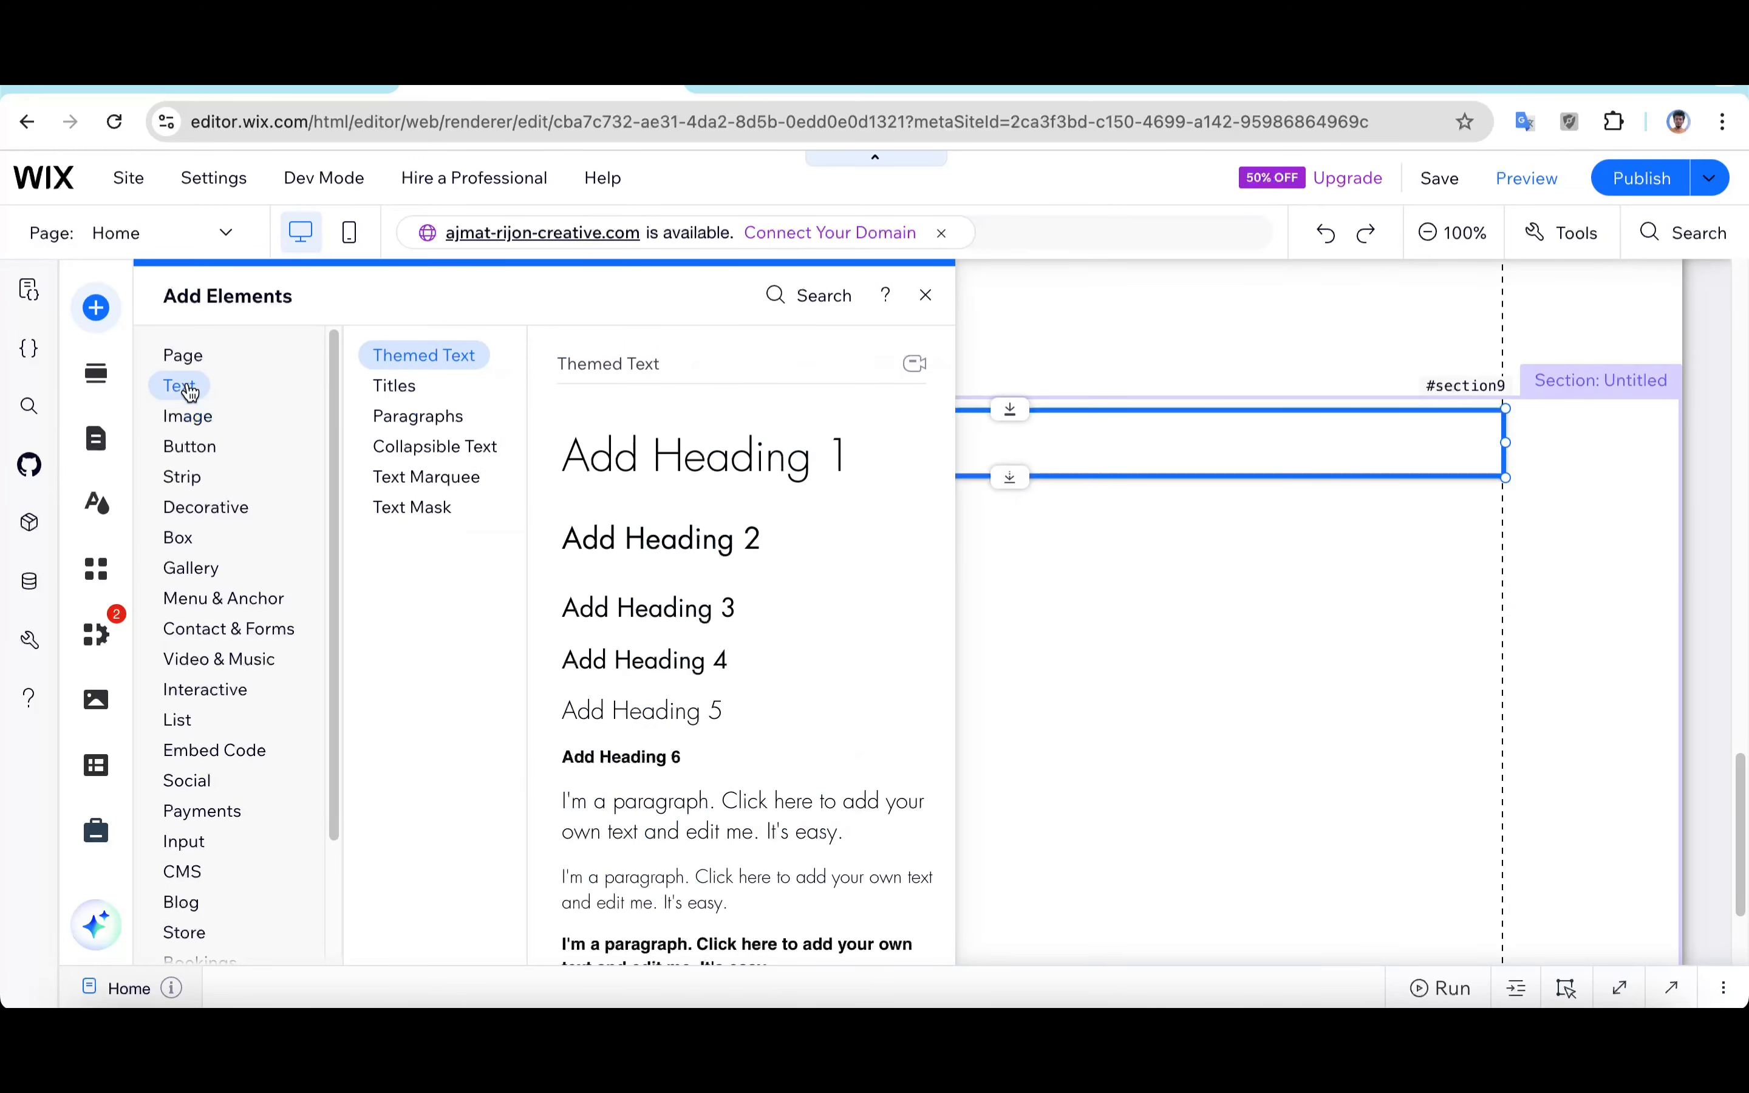
click(403, 388)
click(412, 357)
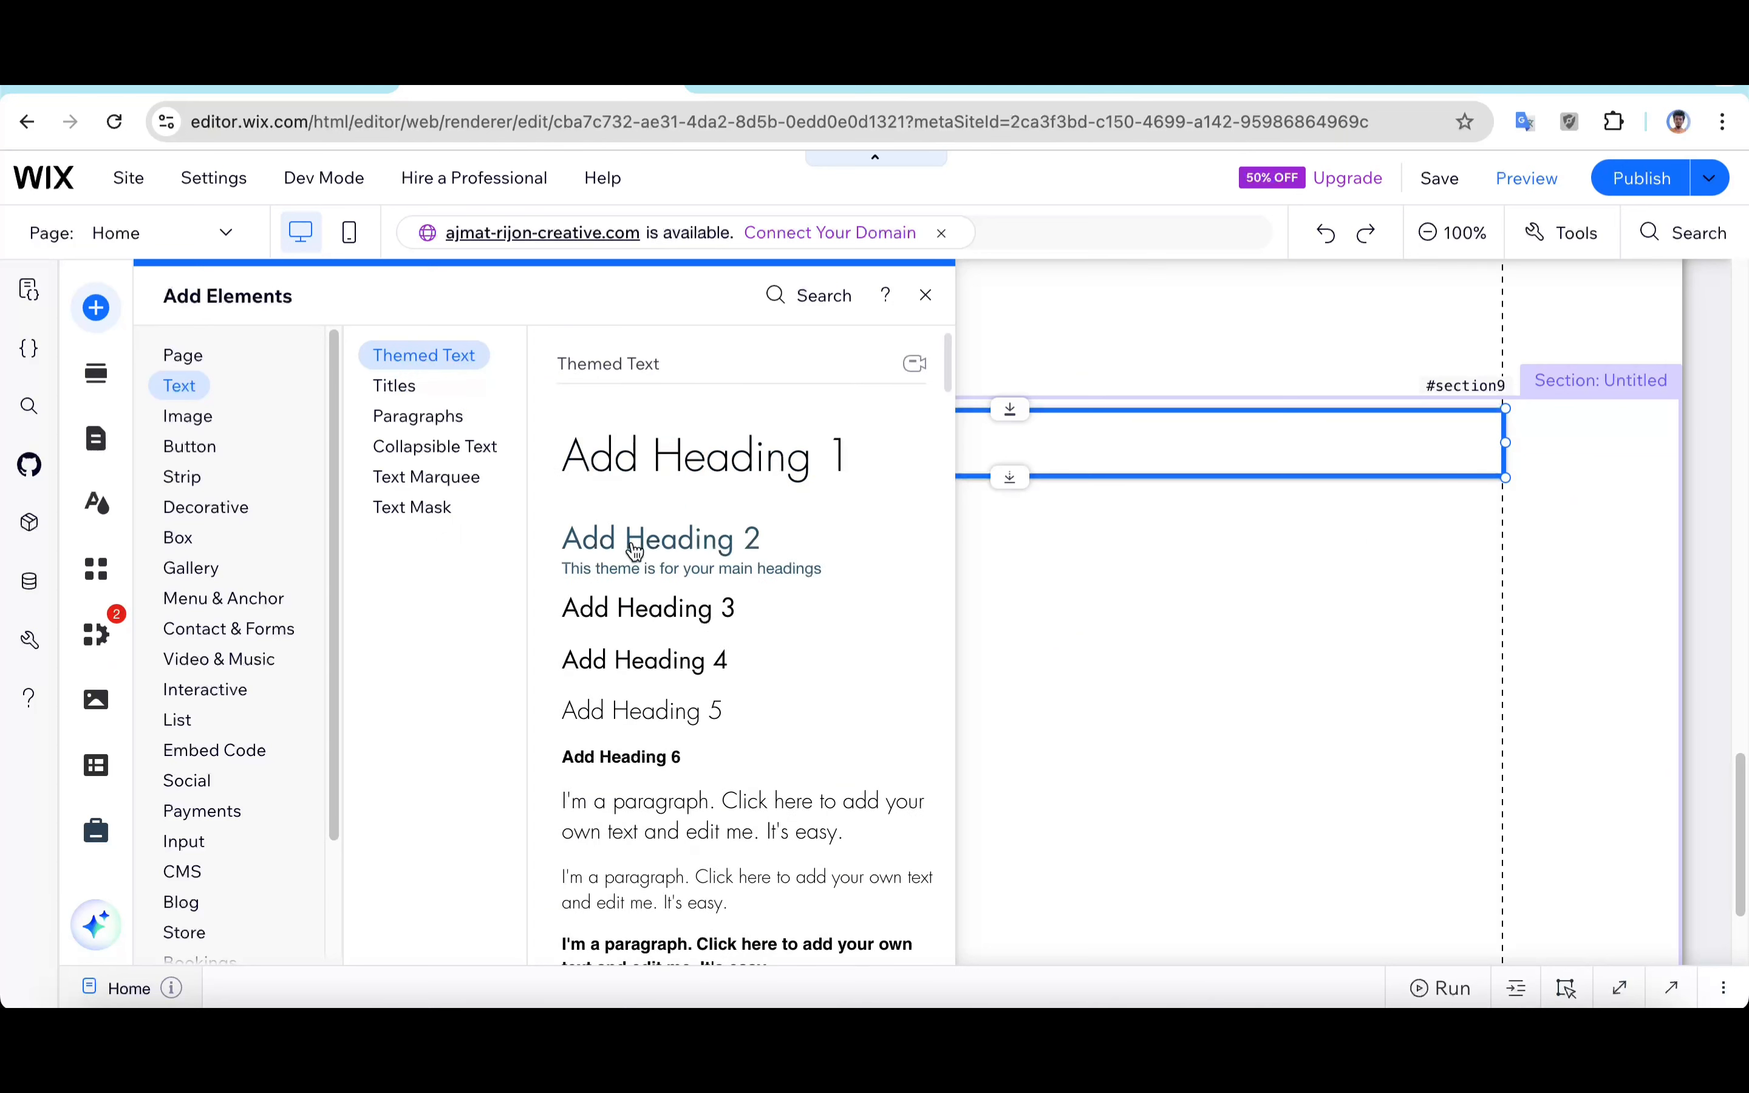
click(631, 544)
drag(784, 698, 477, 444)
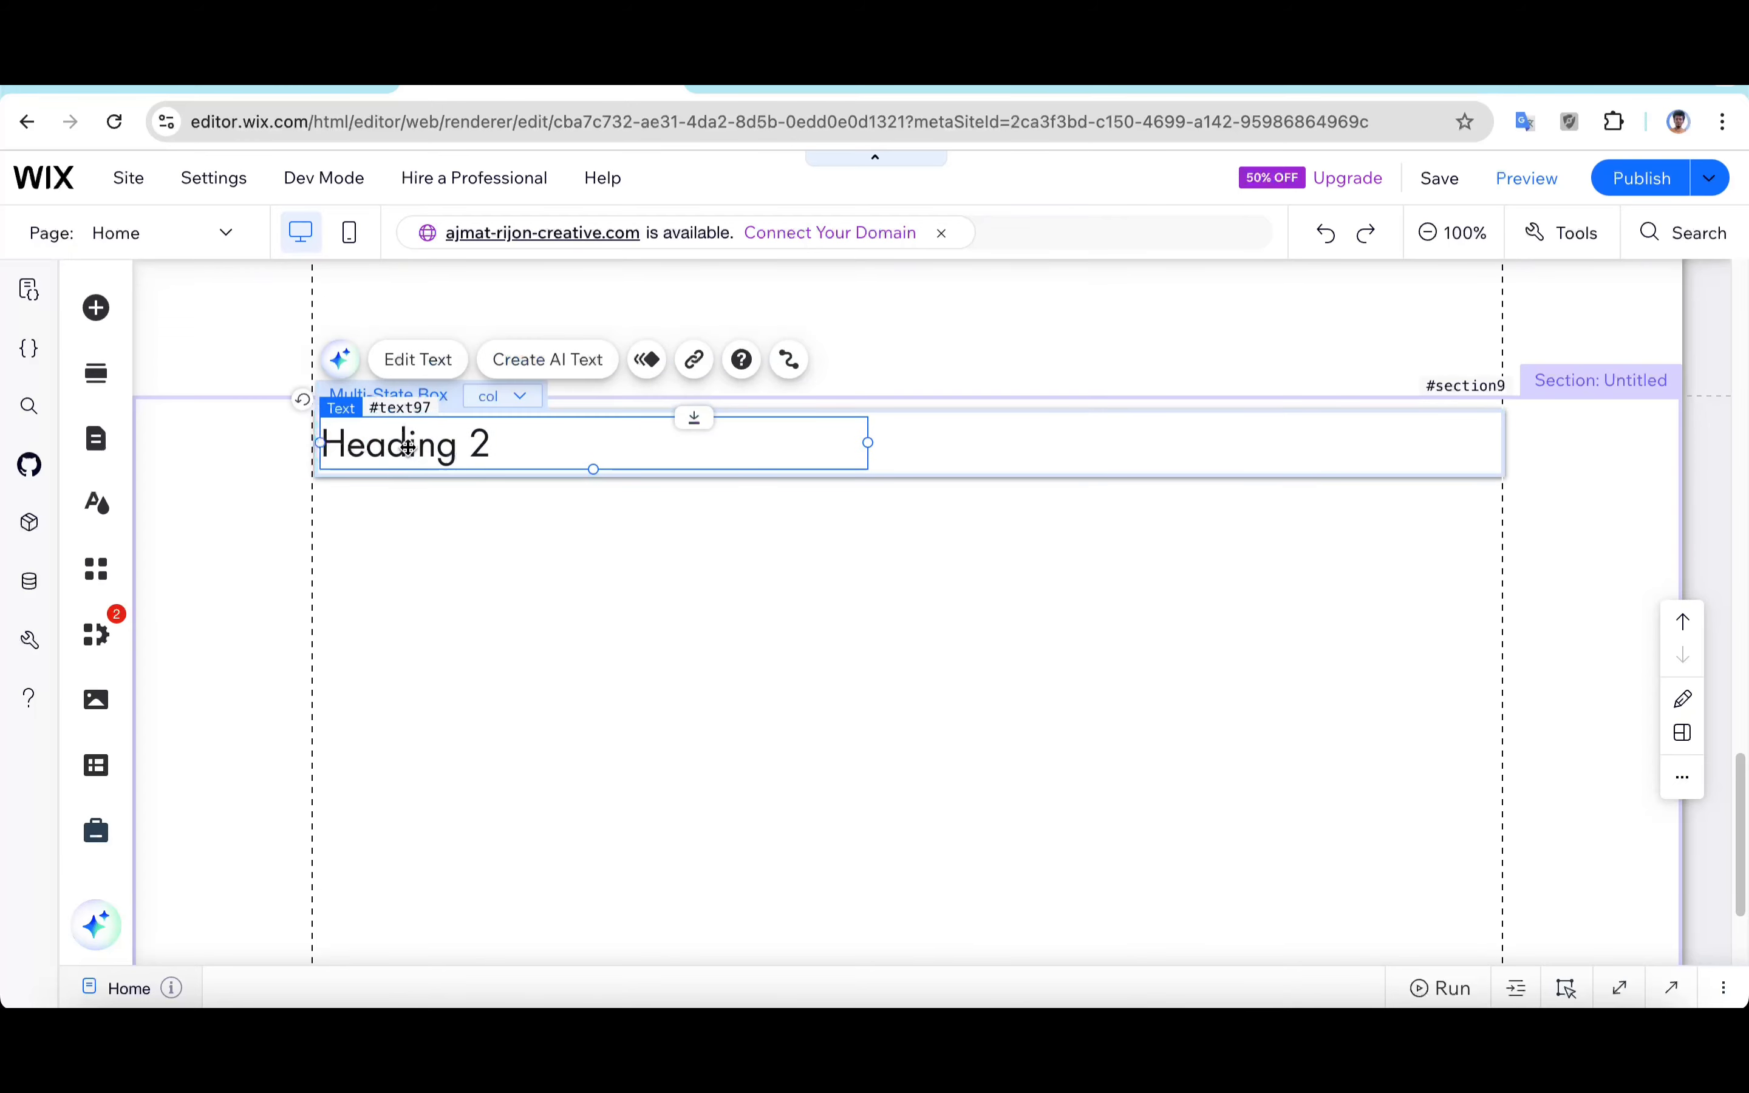
Step: Change the heading text to "How to make faq?" and set its font to Georgia
double_click(404, 445)
text(Ho)
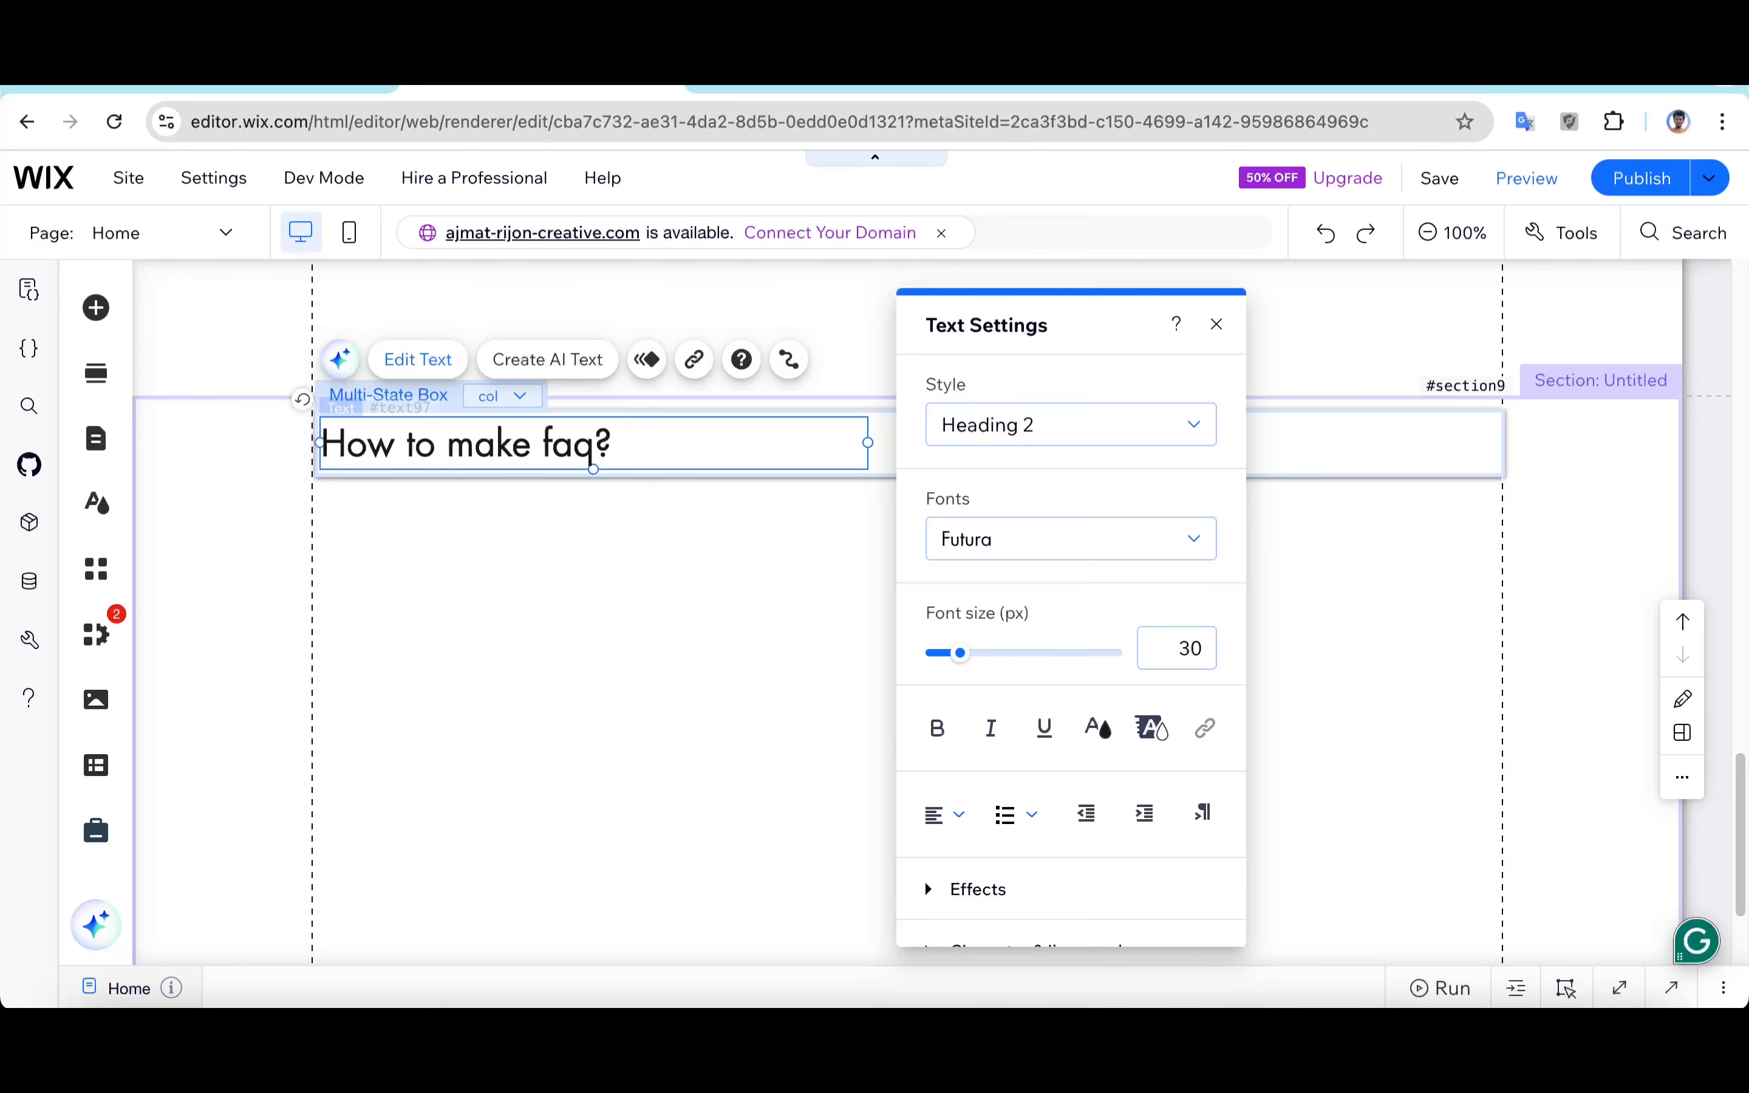
click(1022, 534)
click(1023, 665)
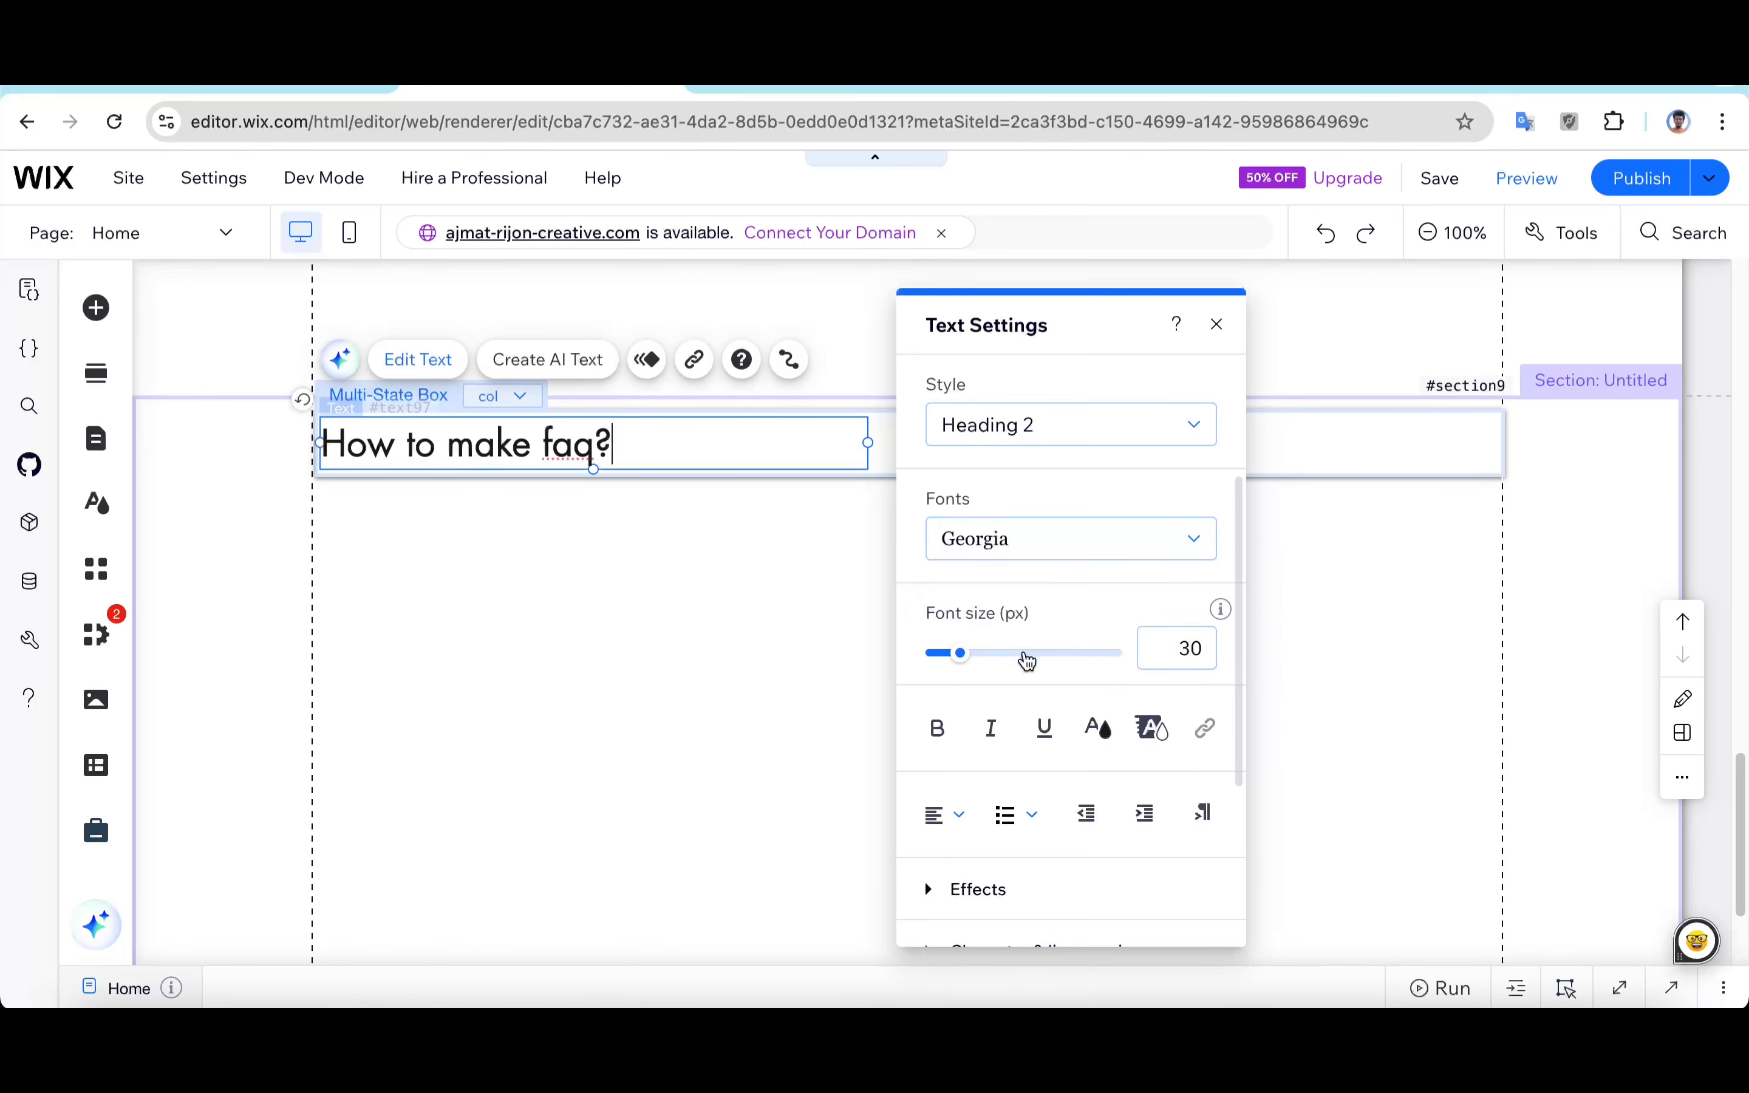
scroll(1116, 652, down, 3)
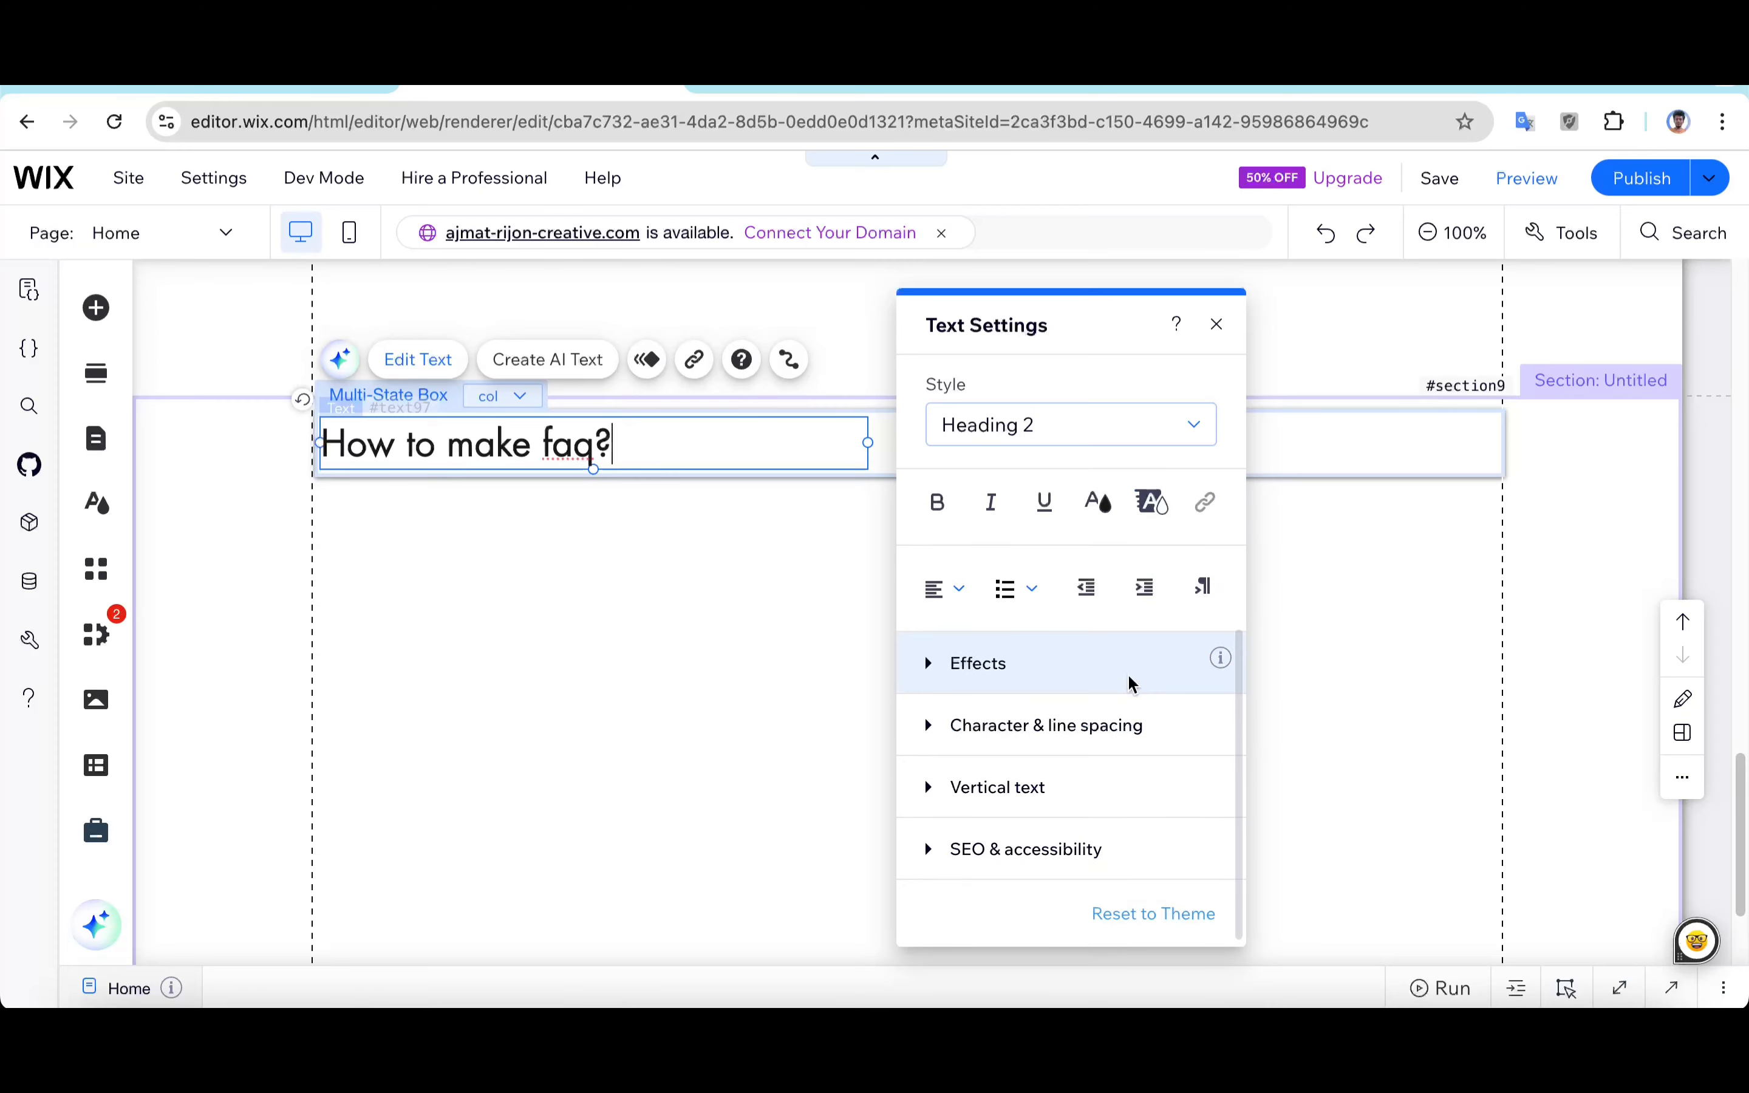
click(1217, 325)
click(483, 492)
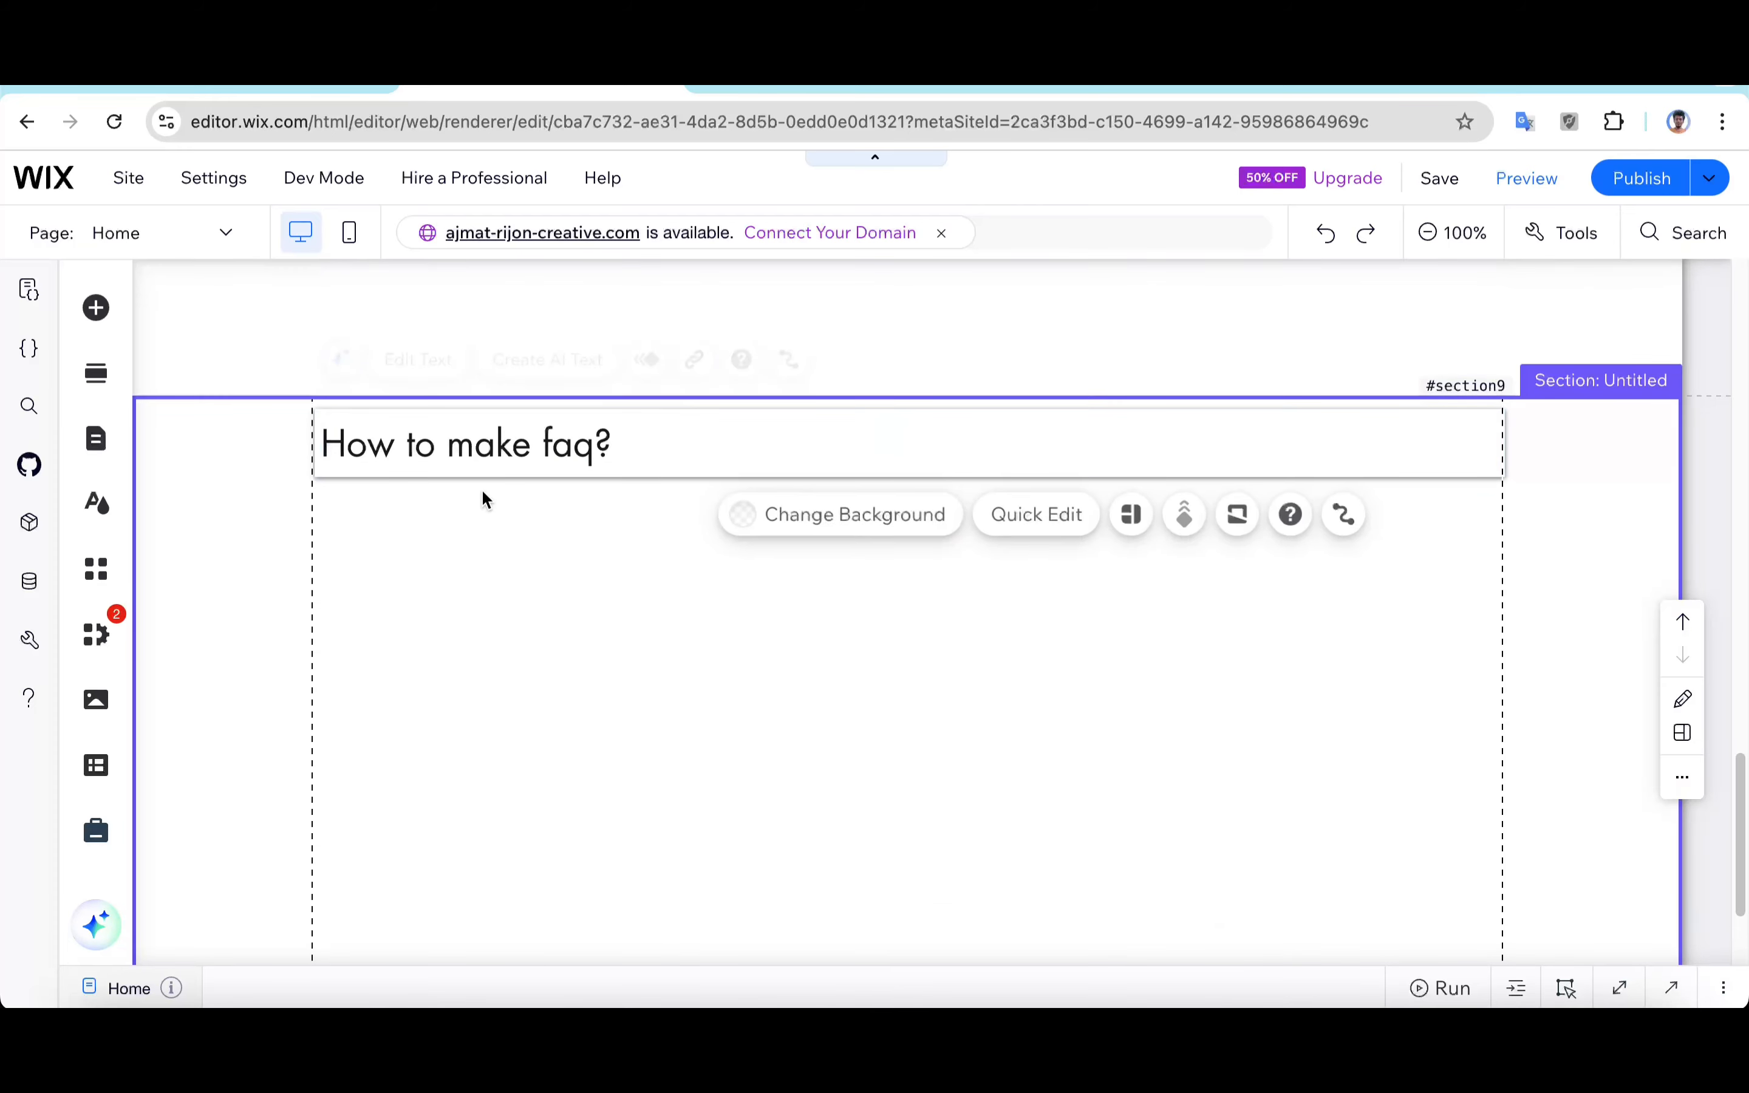
Step: Widen the heading so it spans the full width of the multi-state box
click(866, 443)
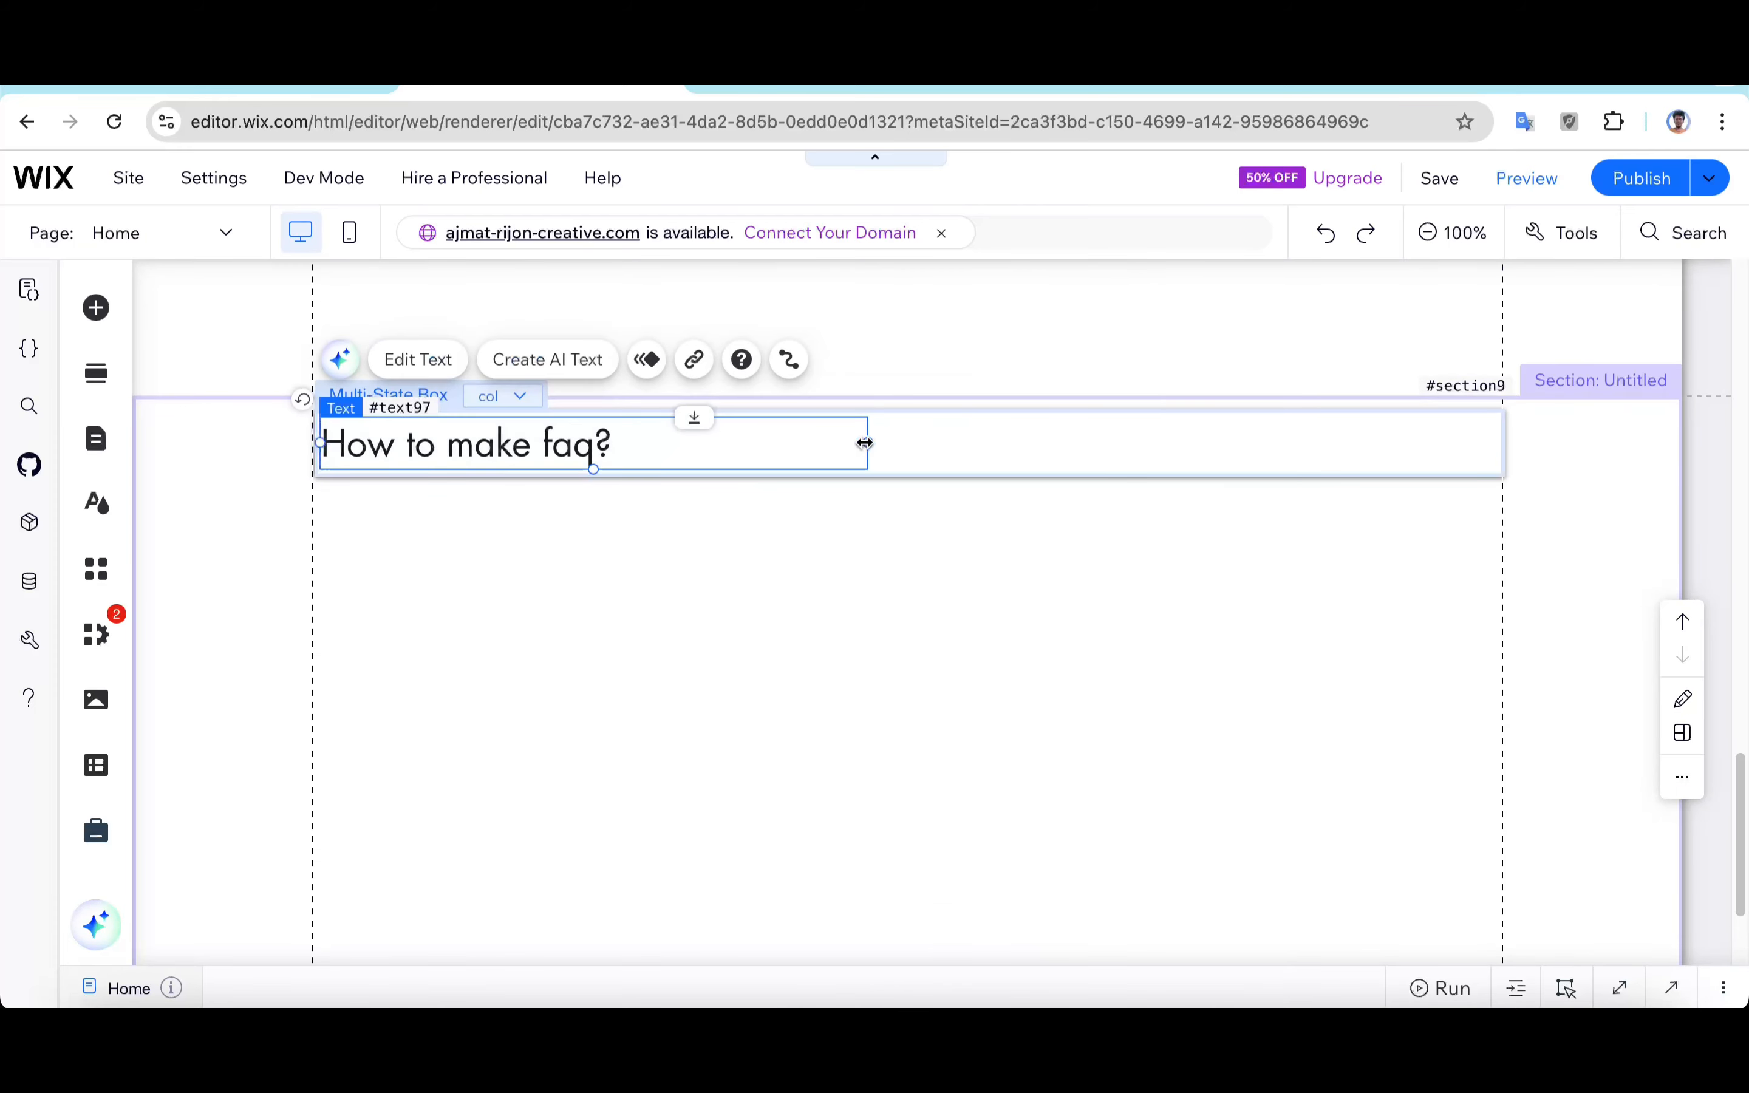
drag(936, 440, 1496, 436)
click(905, 601)
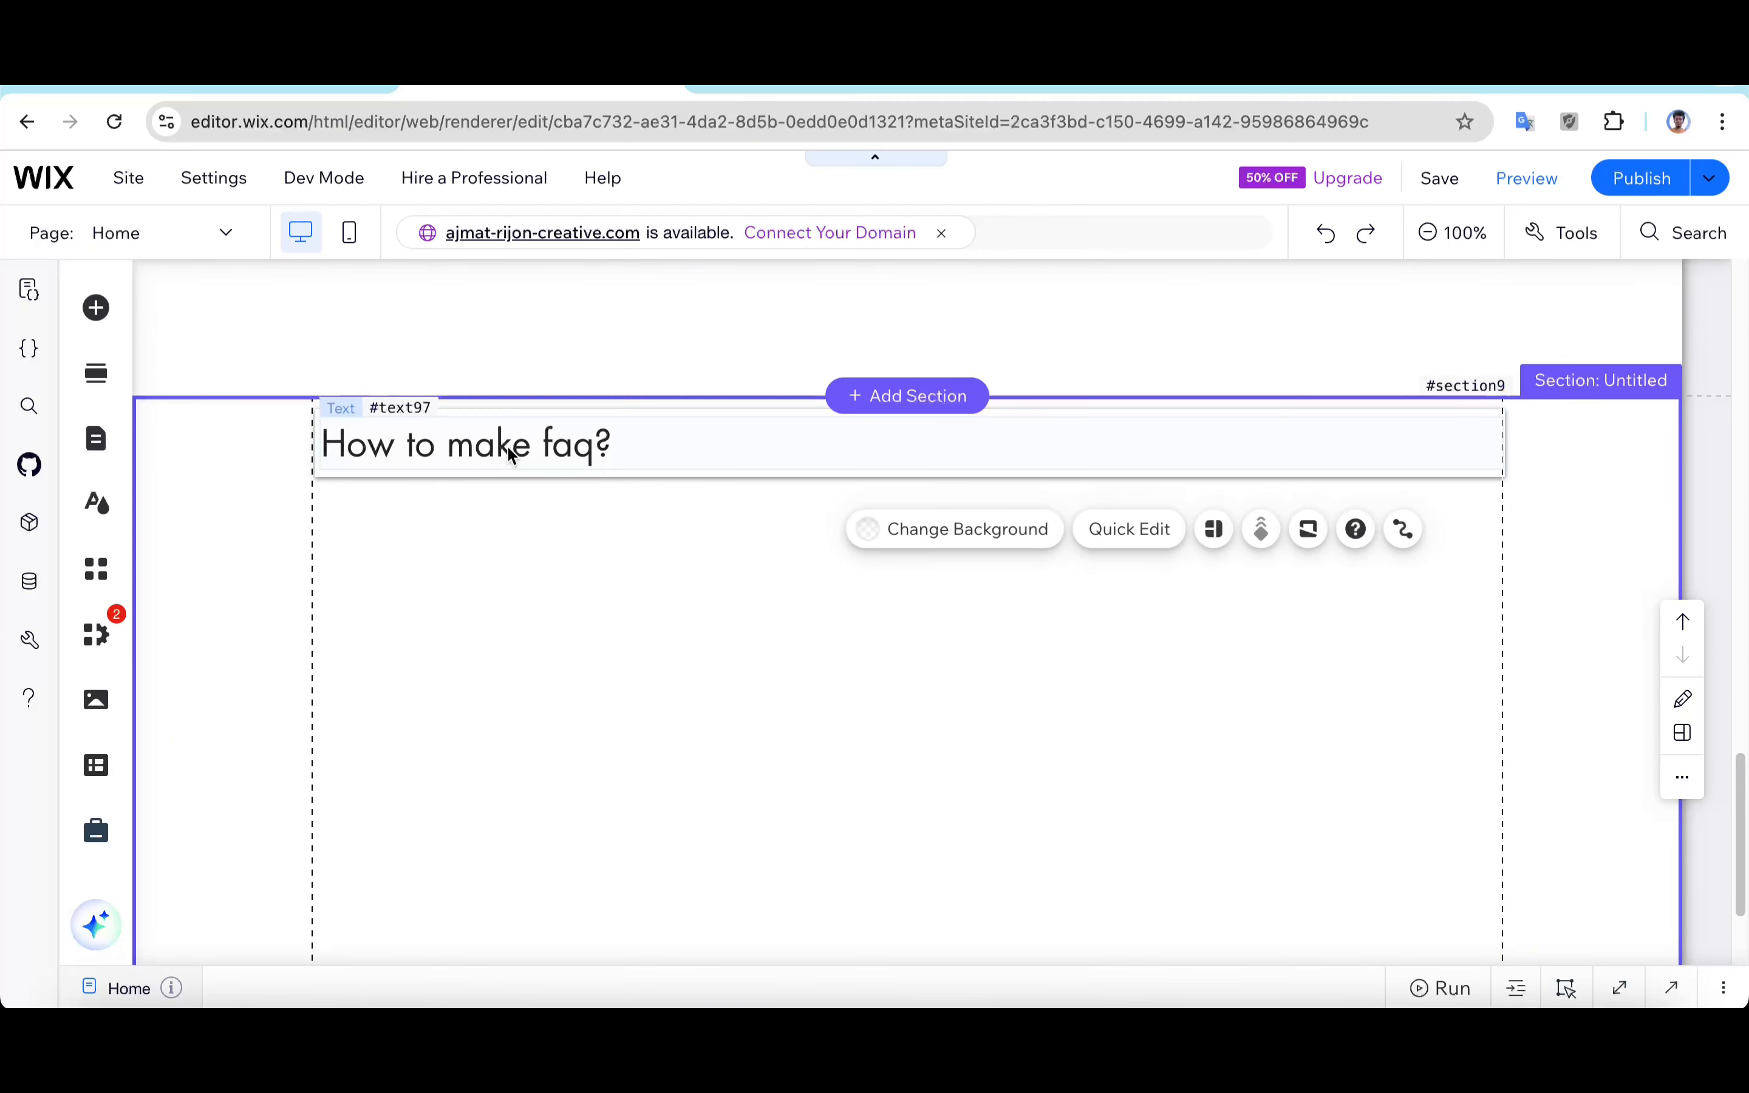
Step: Add a circular down-chevron arrow from the basic shape arrows vector art to the page
click(100, 307)
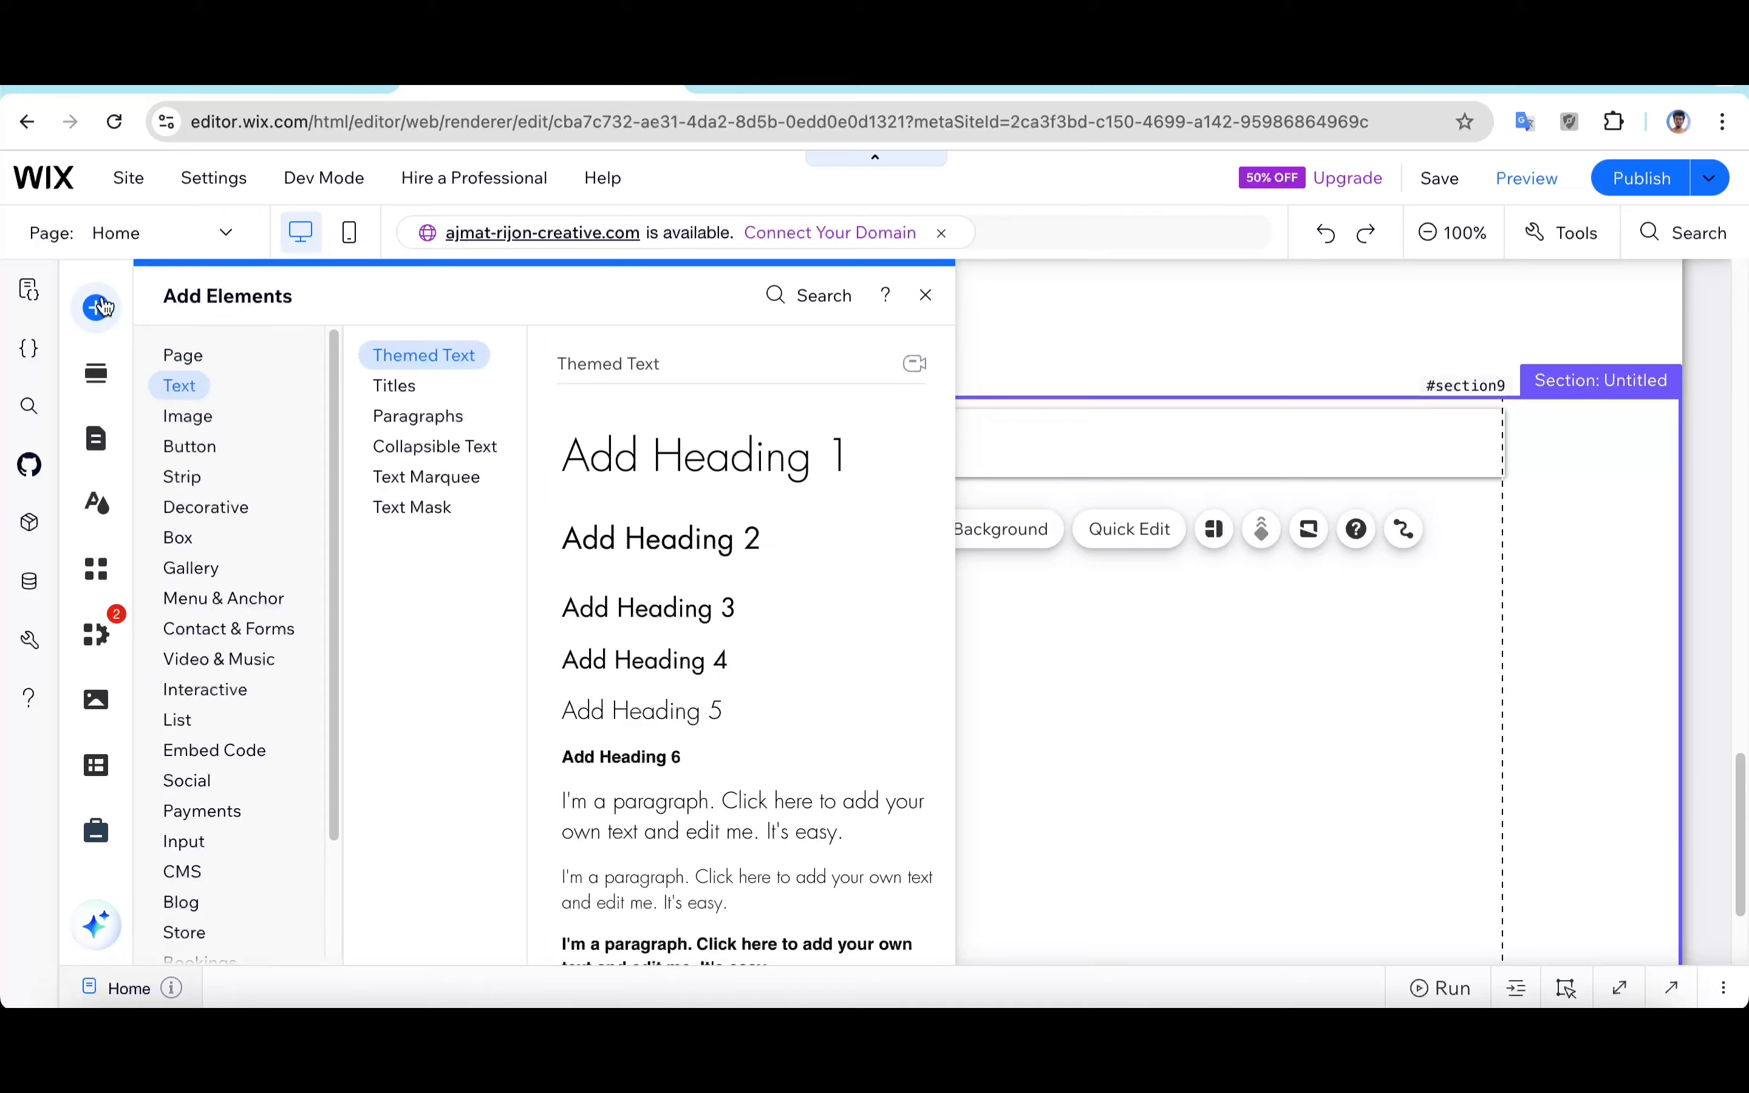
click(178, 538)
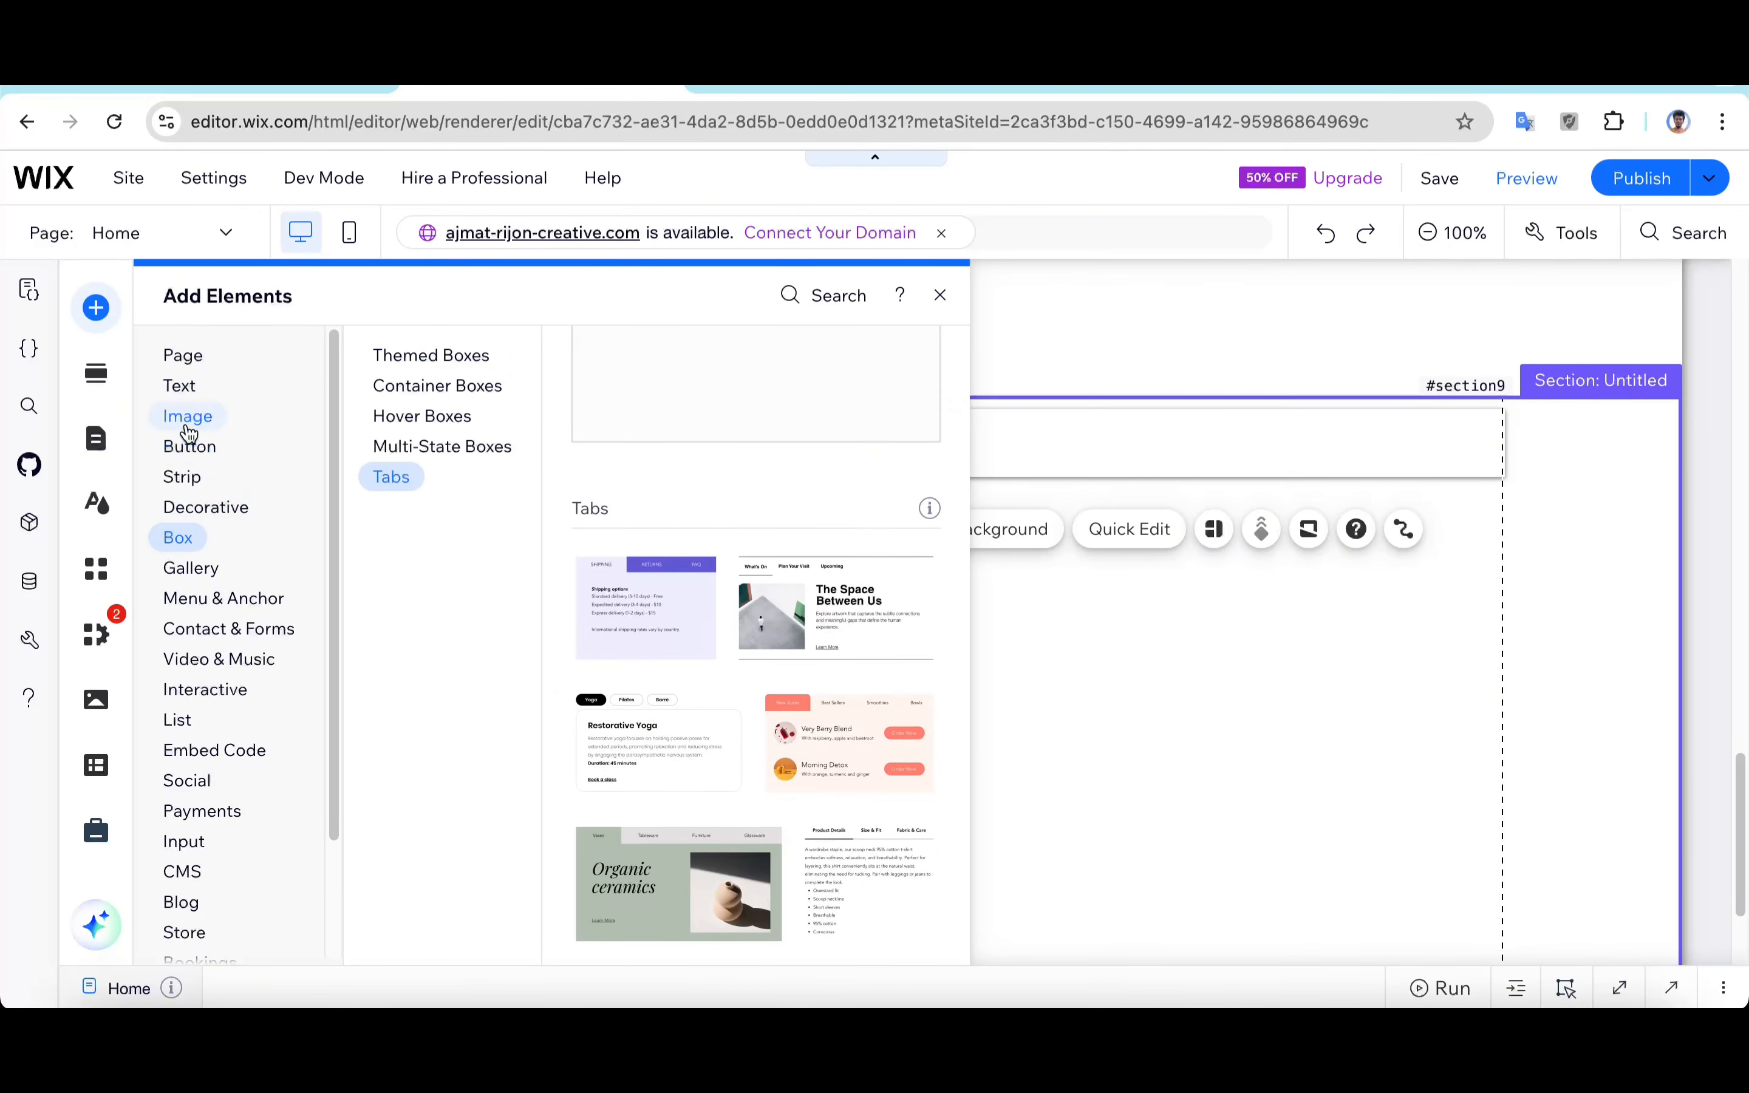
click(187, 427)
click(205, 510)
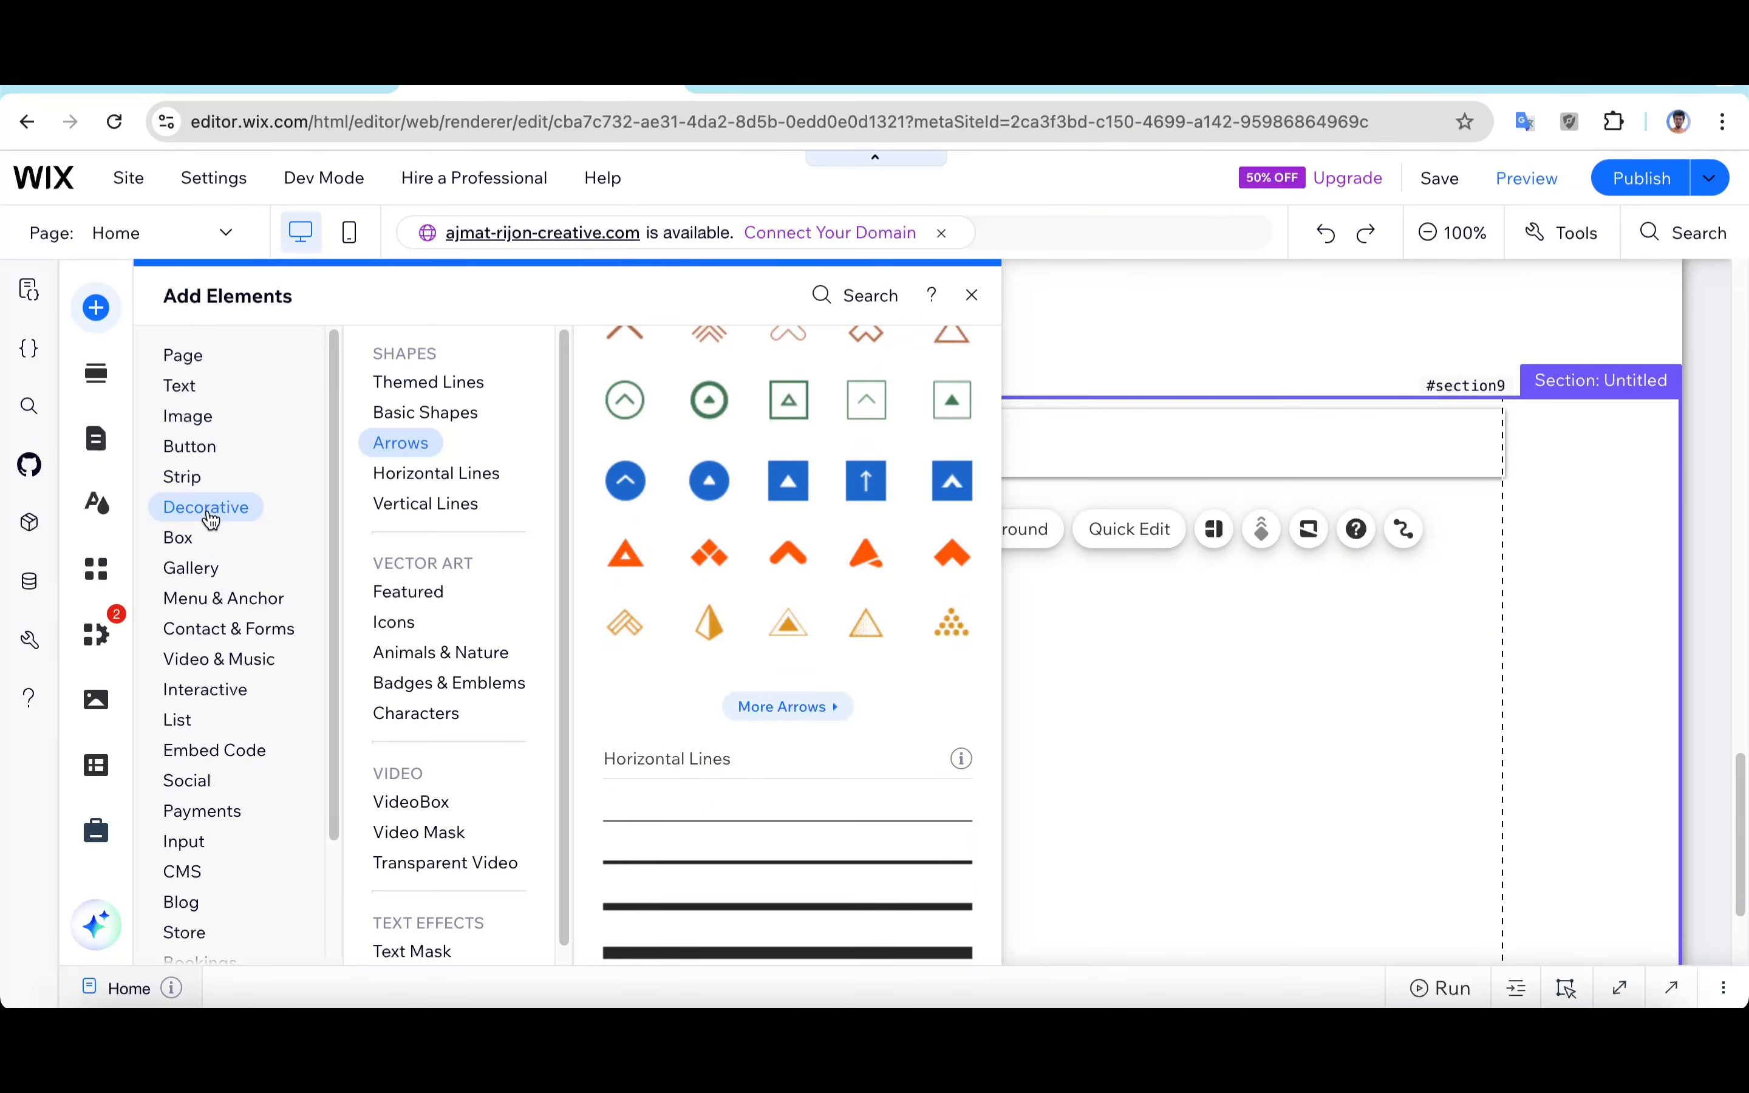
click(753, 712)
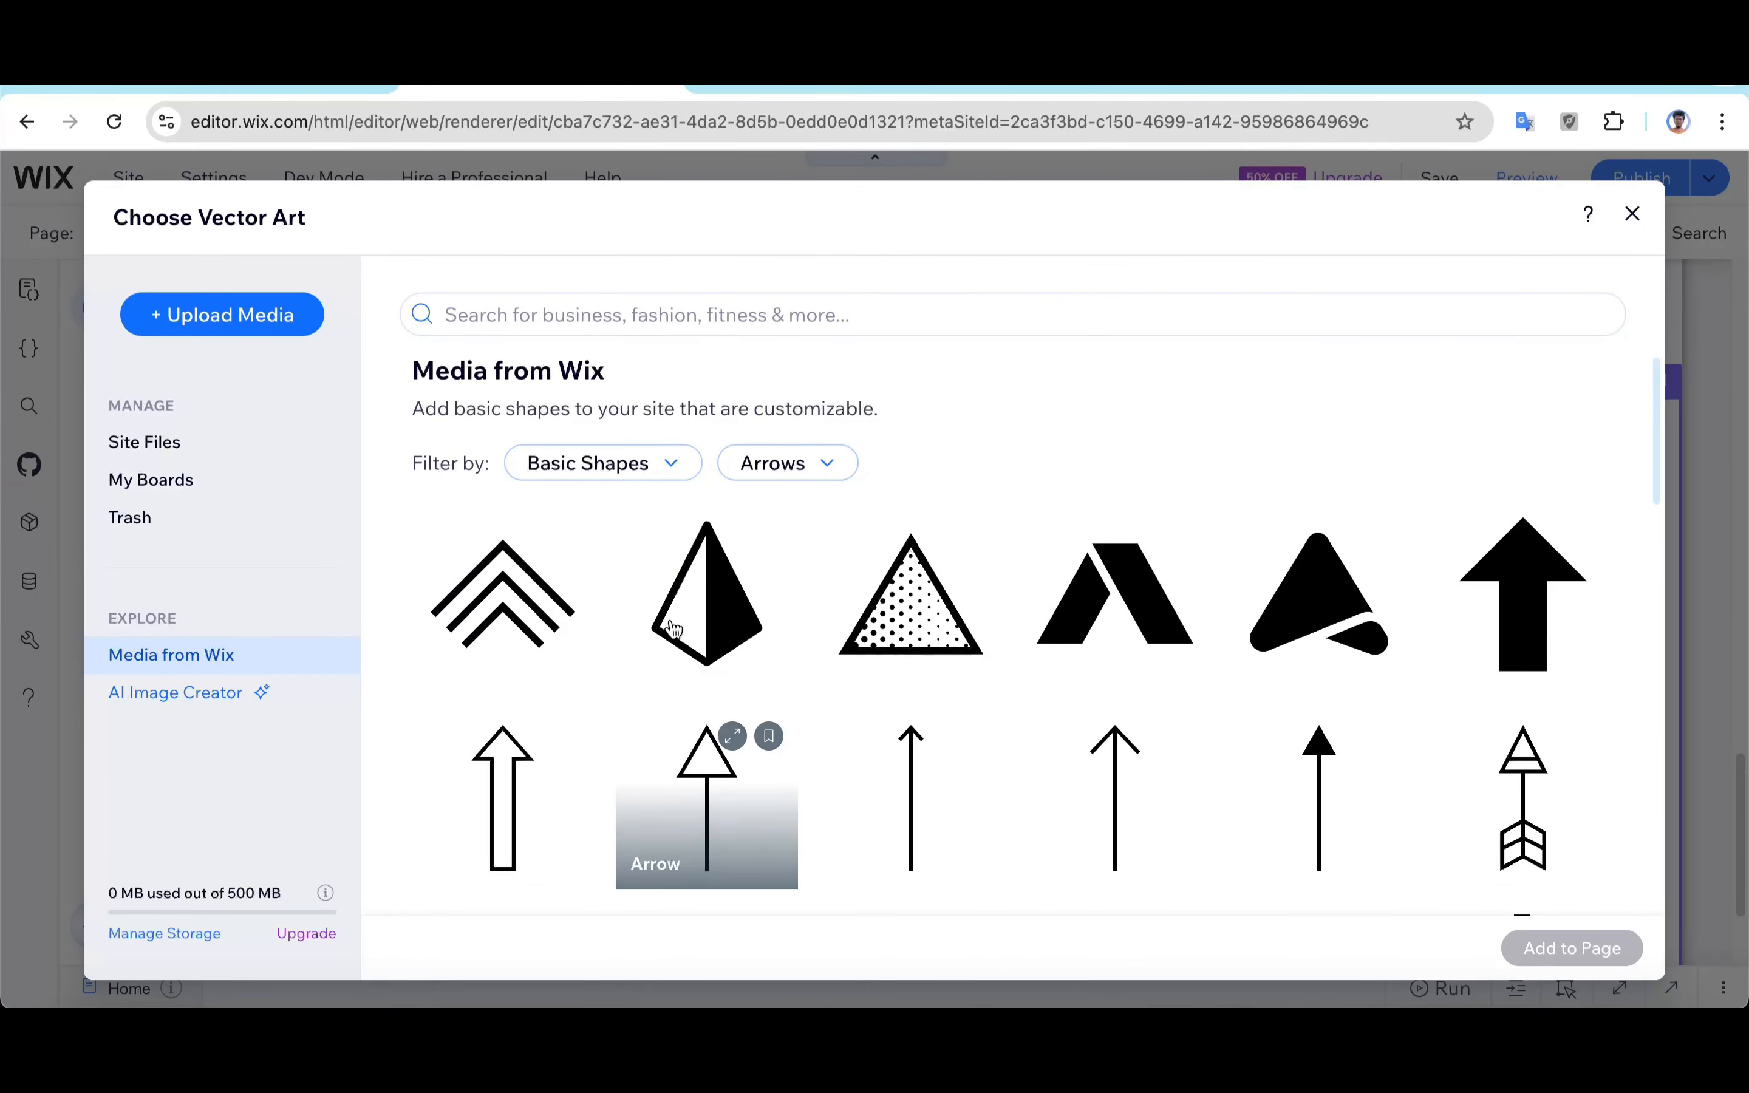
scroll(712, 700, down, 5)
scroll(611, 694, down, 10)
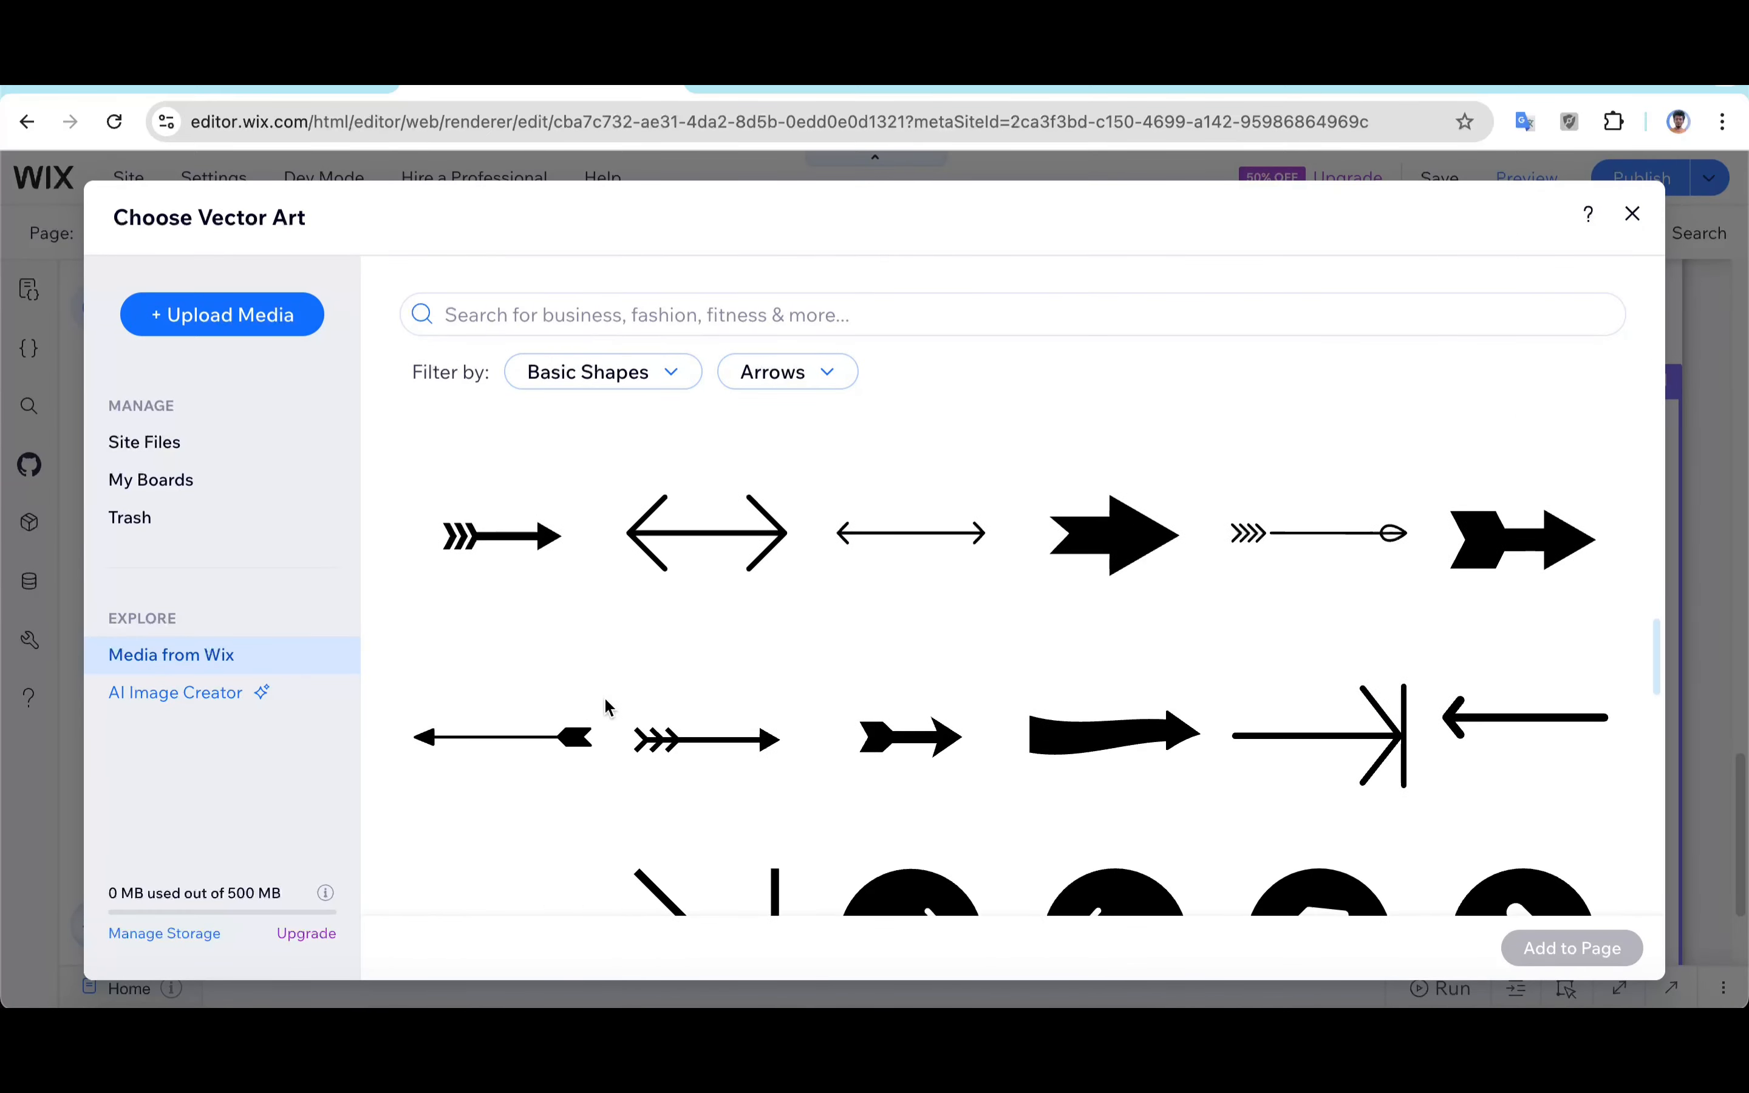
click(513, 544)
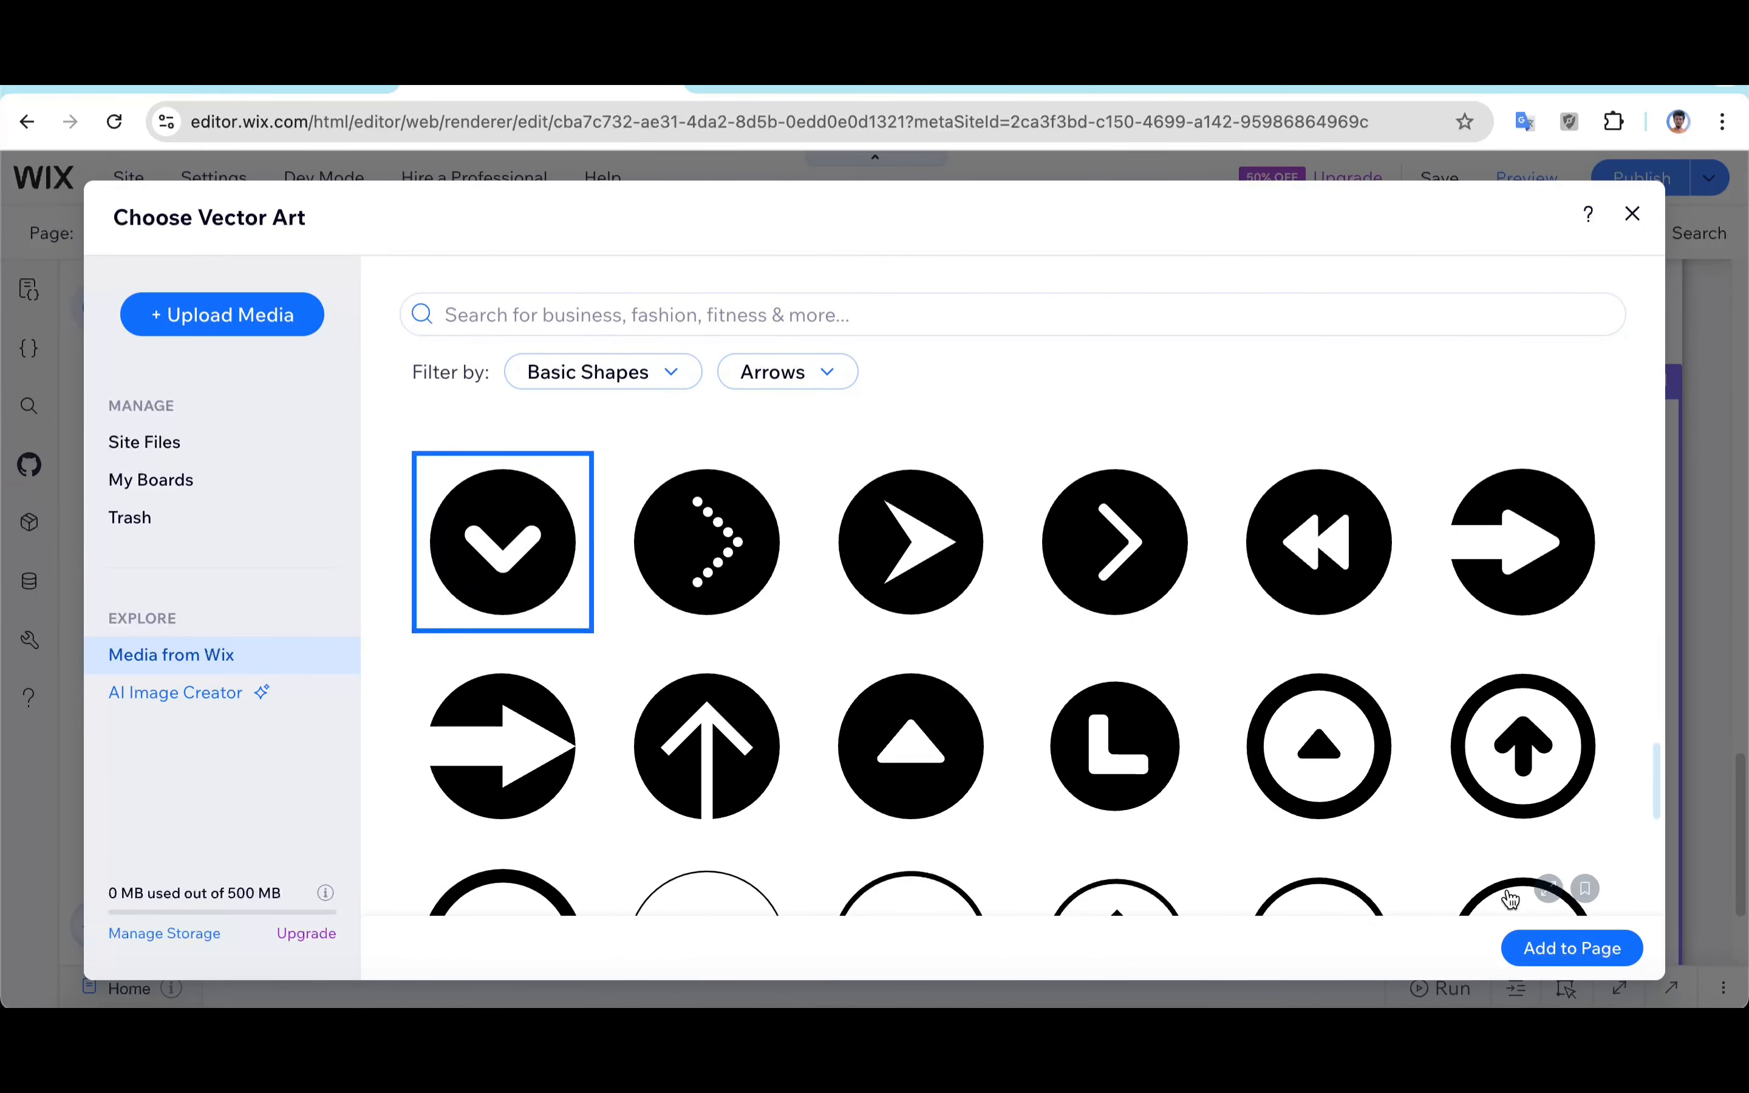
click(1565, 947)
Step: Shrink the arrow and place it at the right end of the heading inside the col state
click(838, 705)
drag(838, 705, 1231, 535)
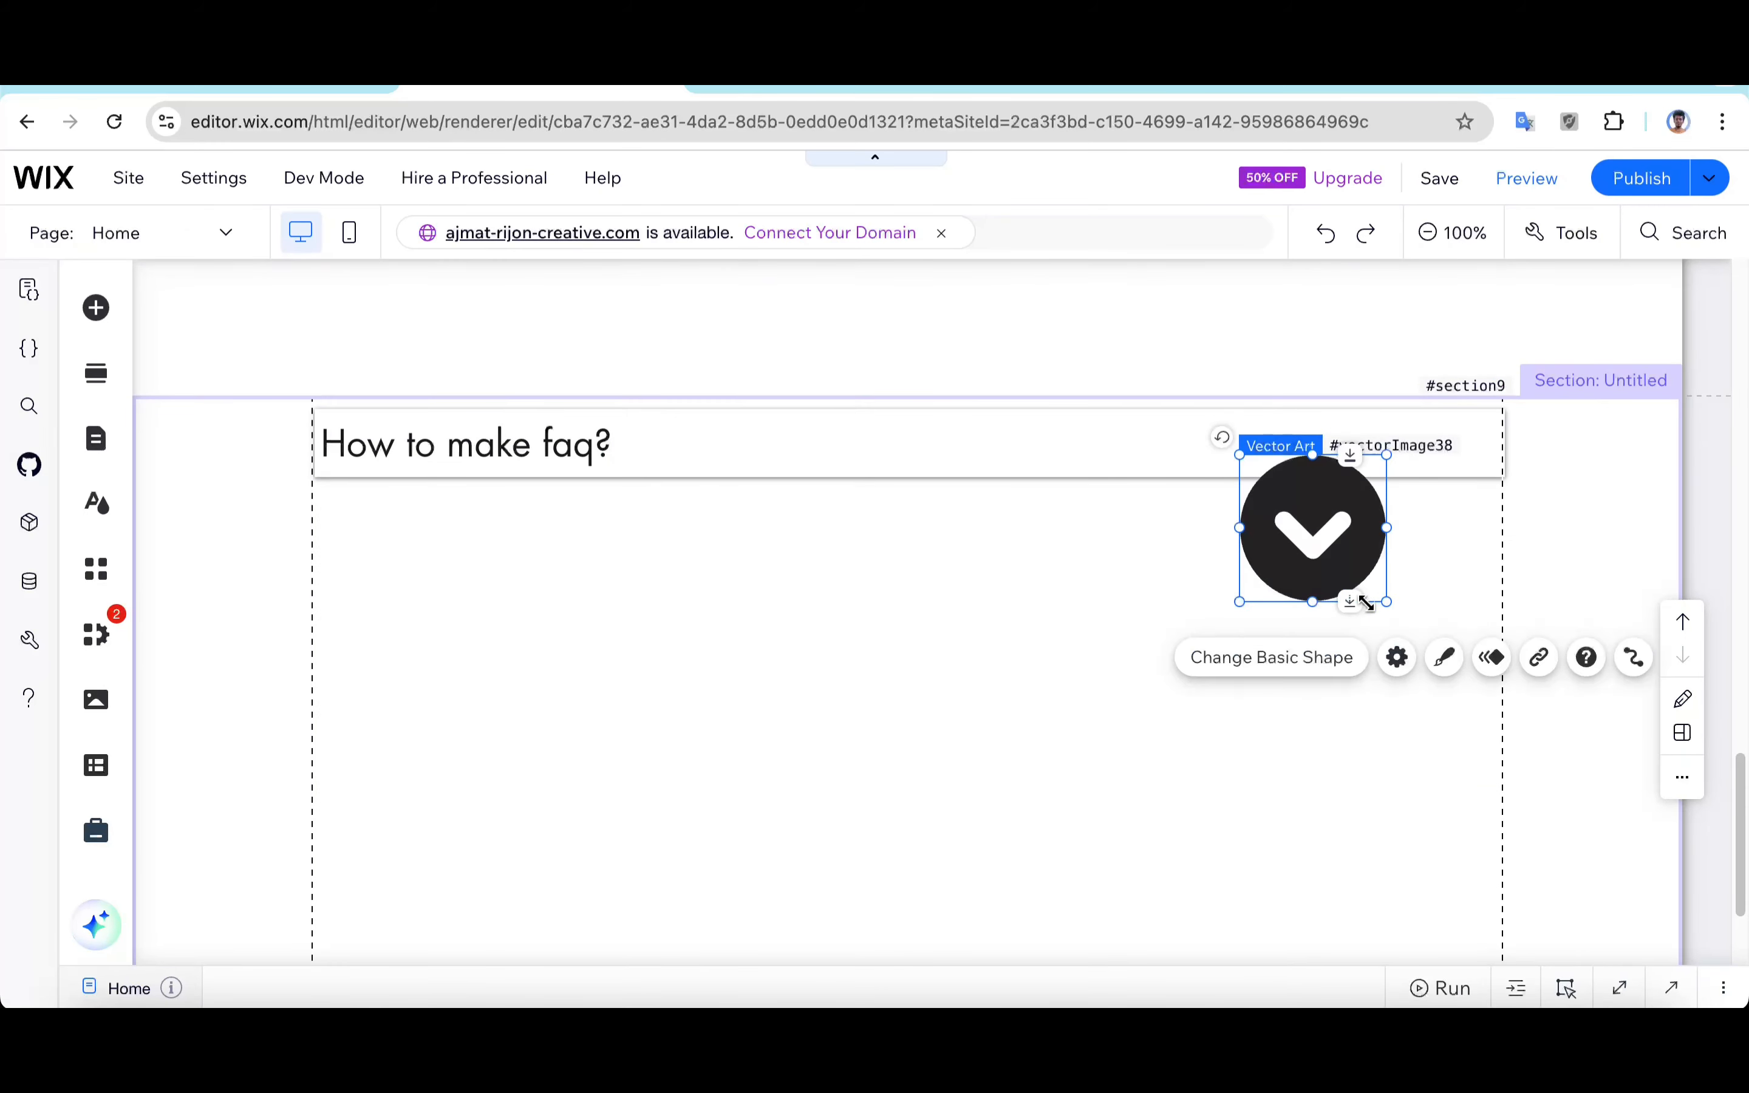
drag(1388, 603, 1463, 453)
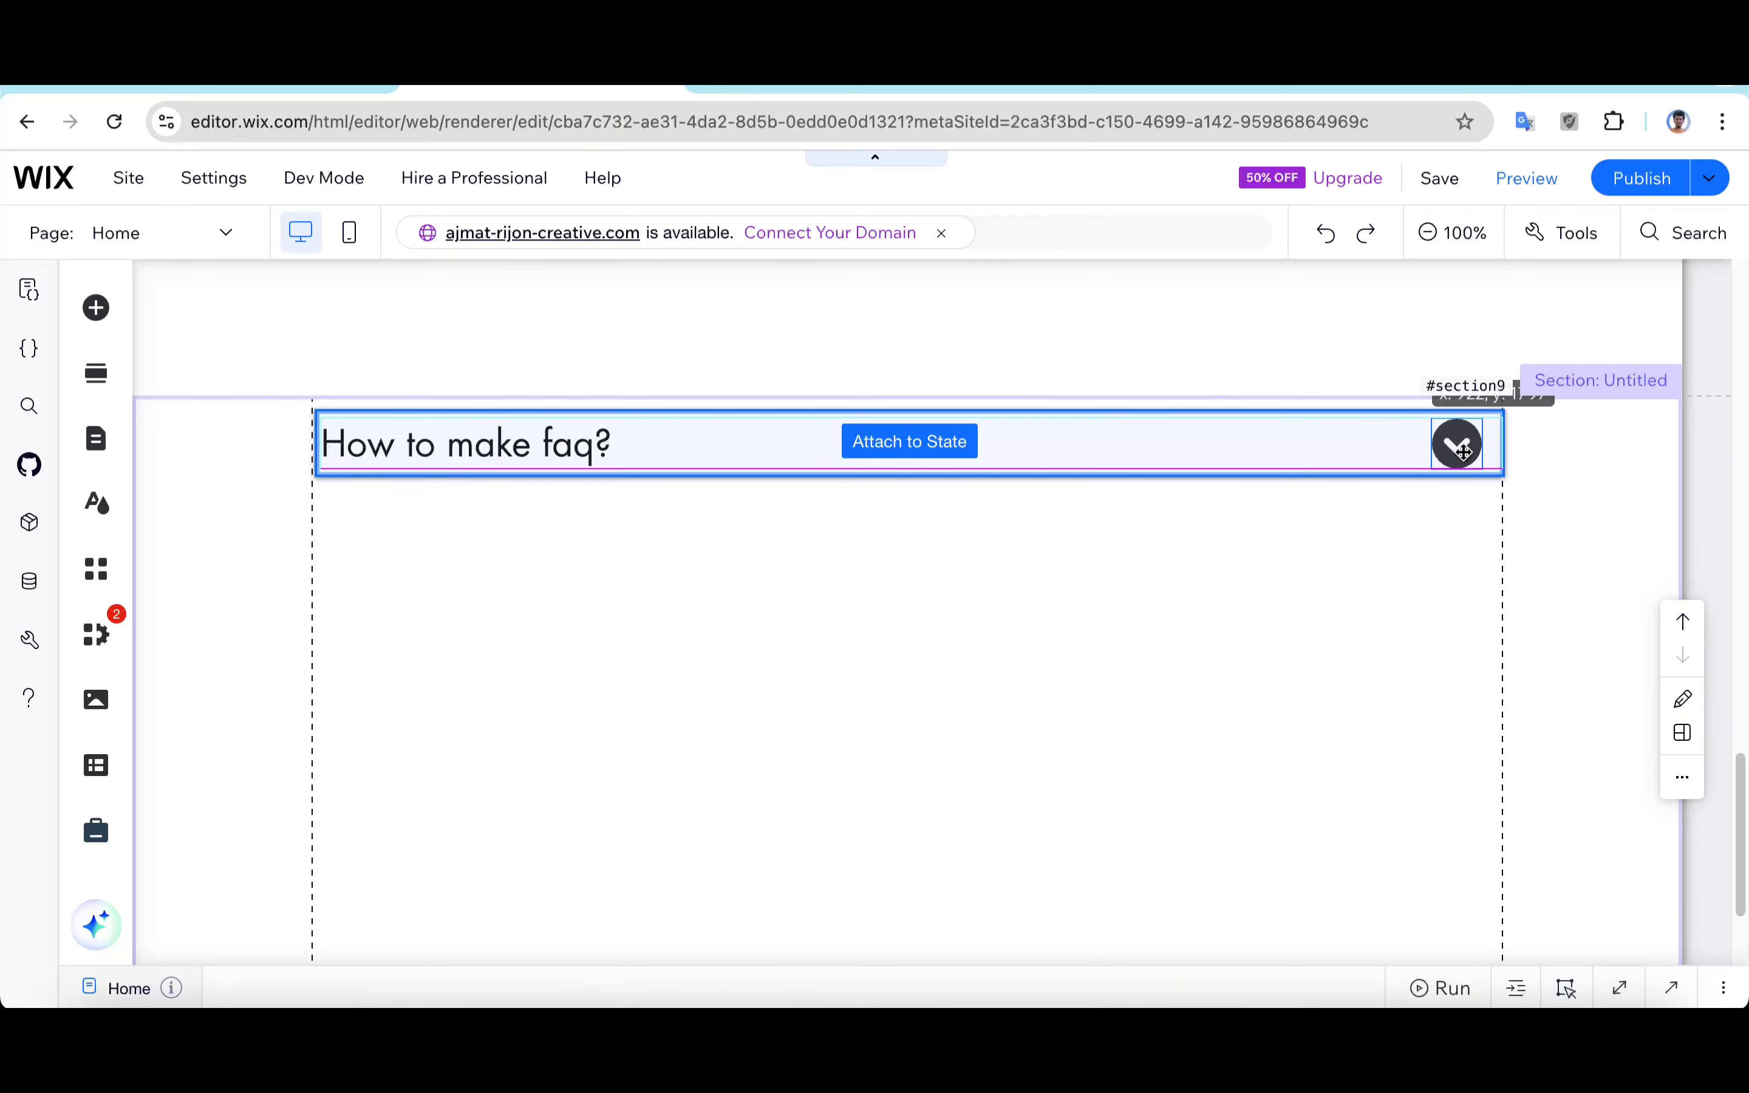
scroll(1216, 688, up, 1)
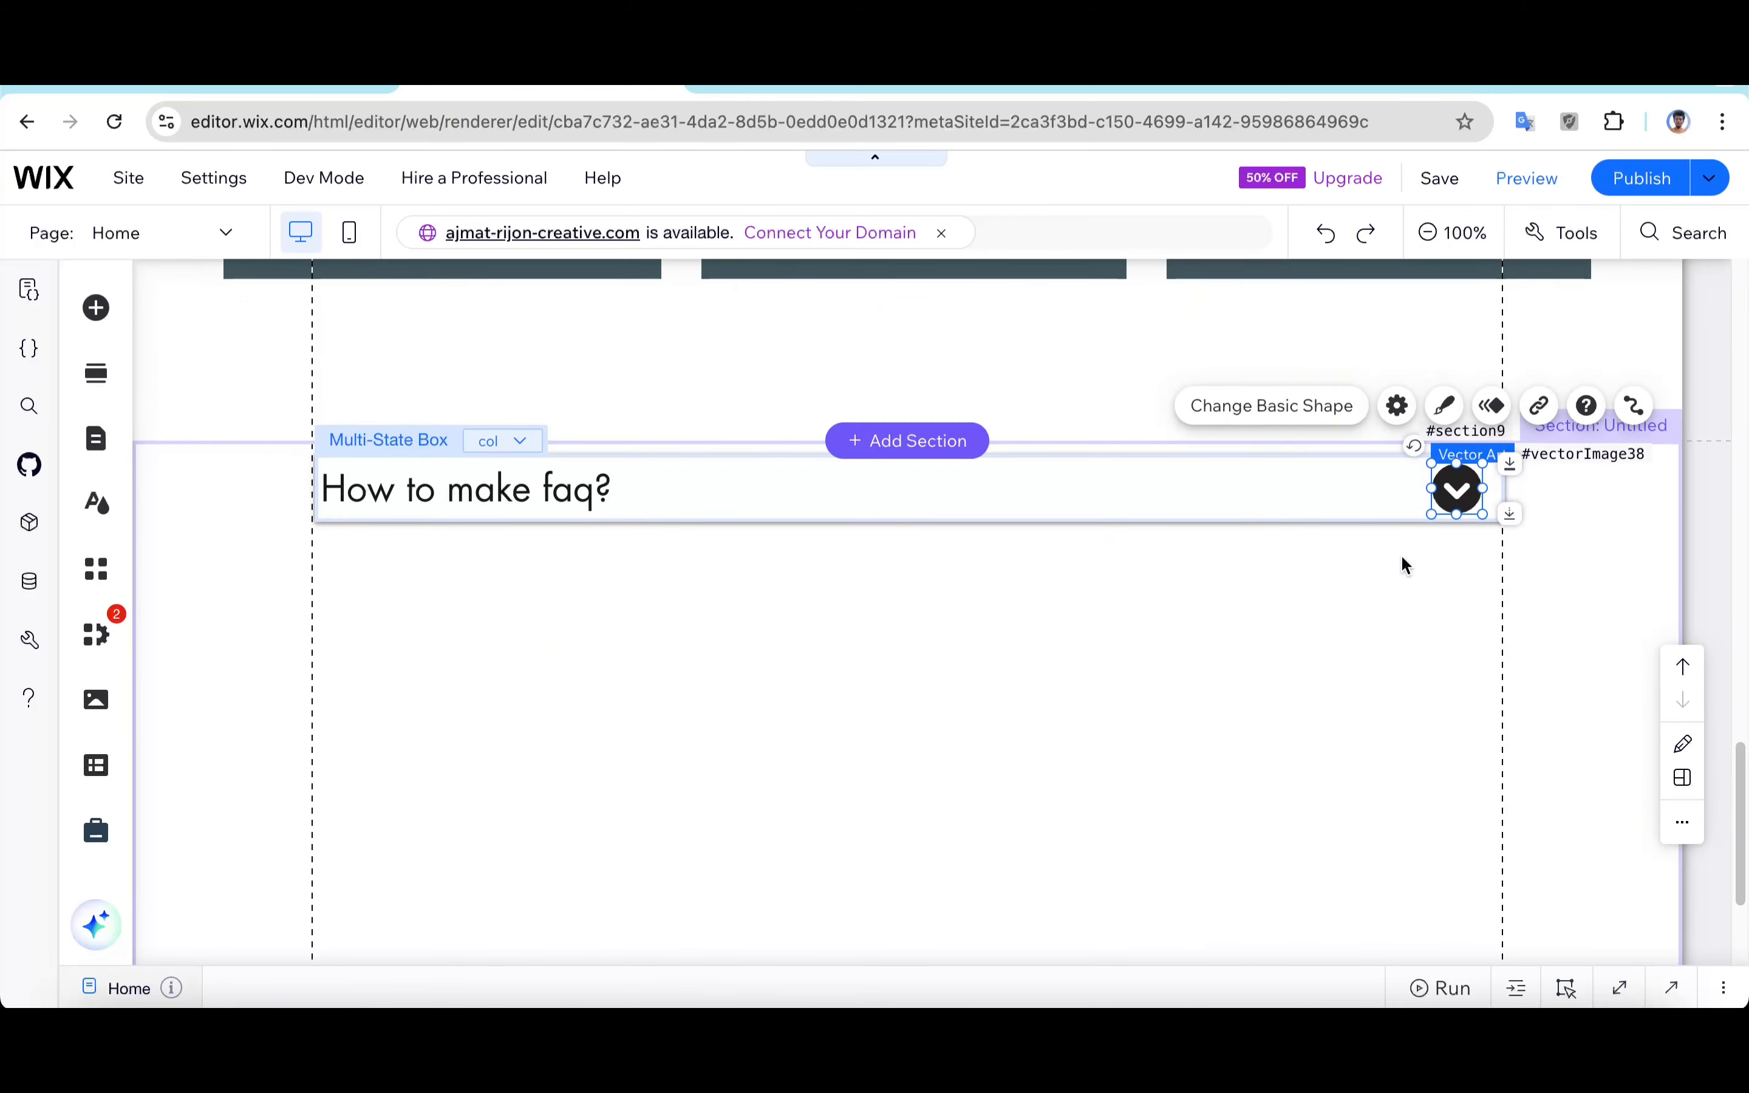
click(1175, 687)
Step: Select the multi-state box and duplicate the col state
click(600, 489)
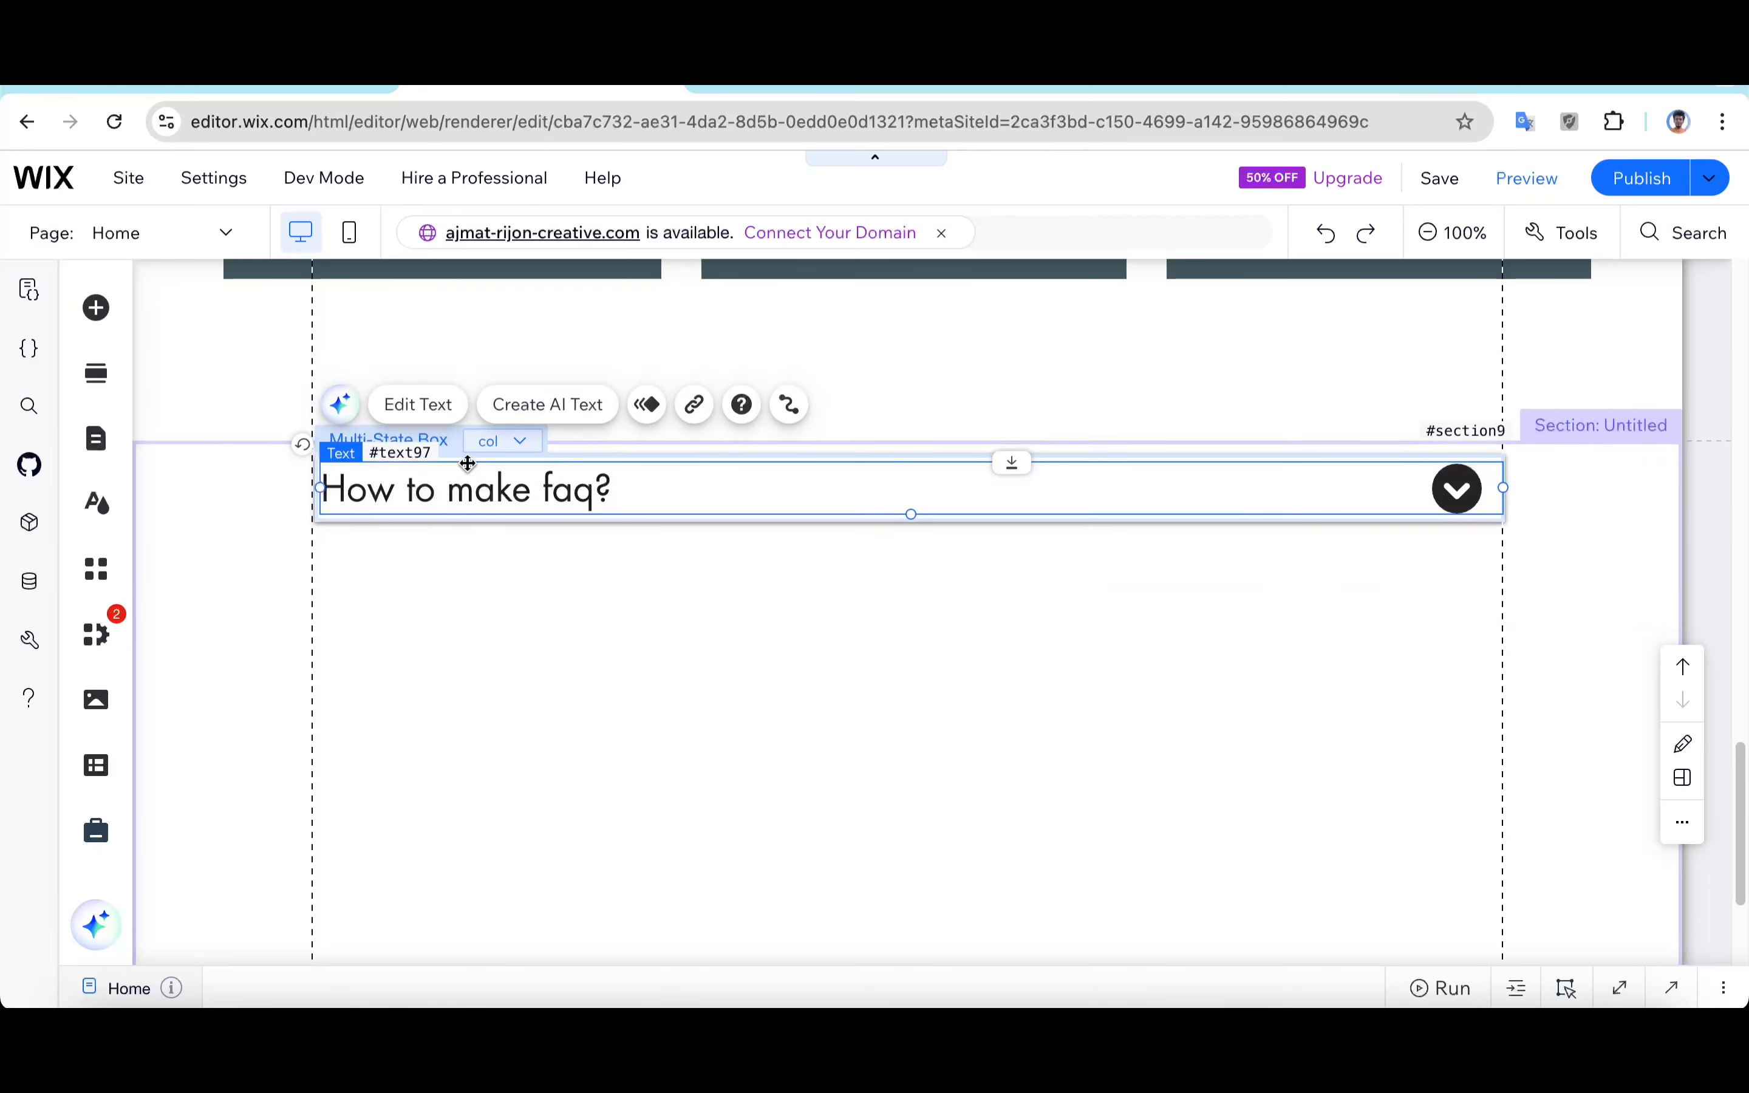
click(512, 445)
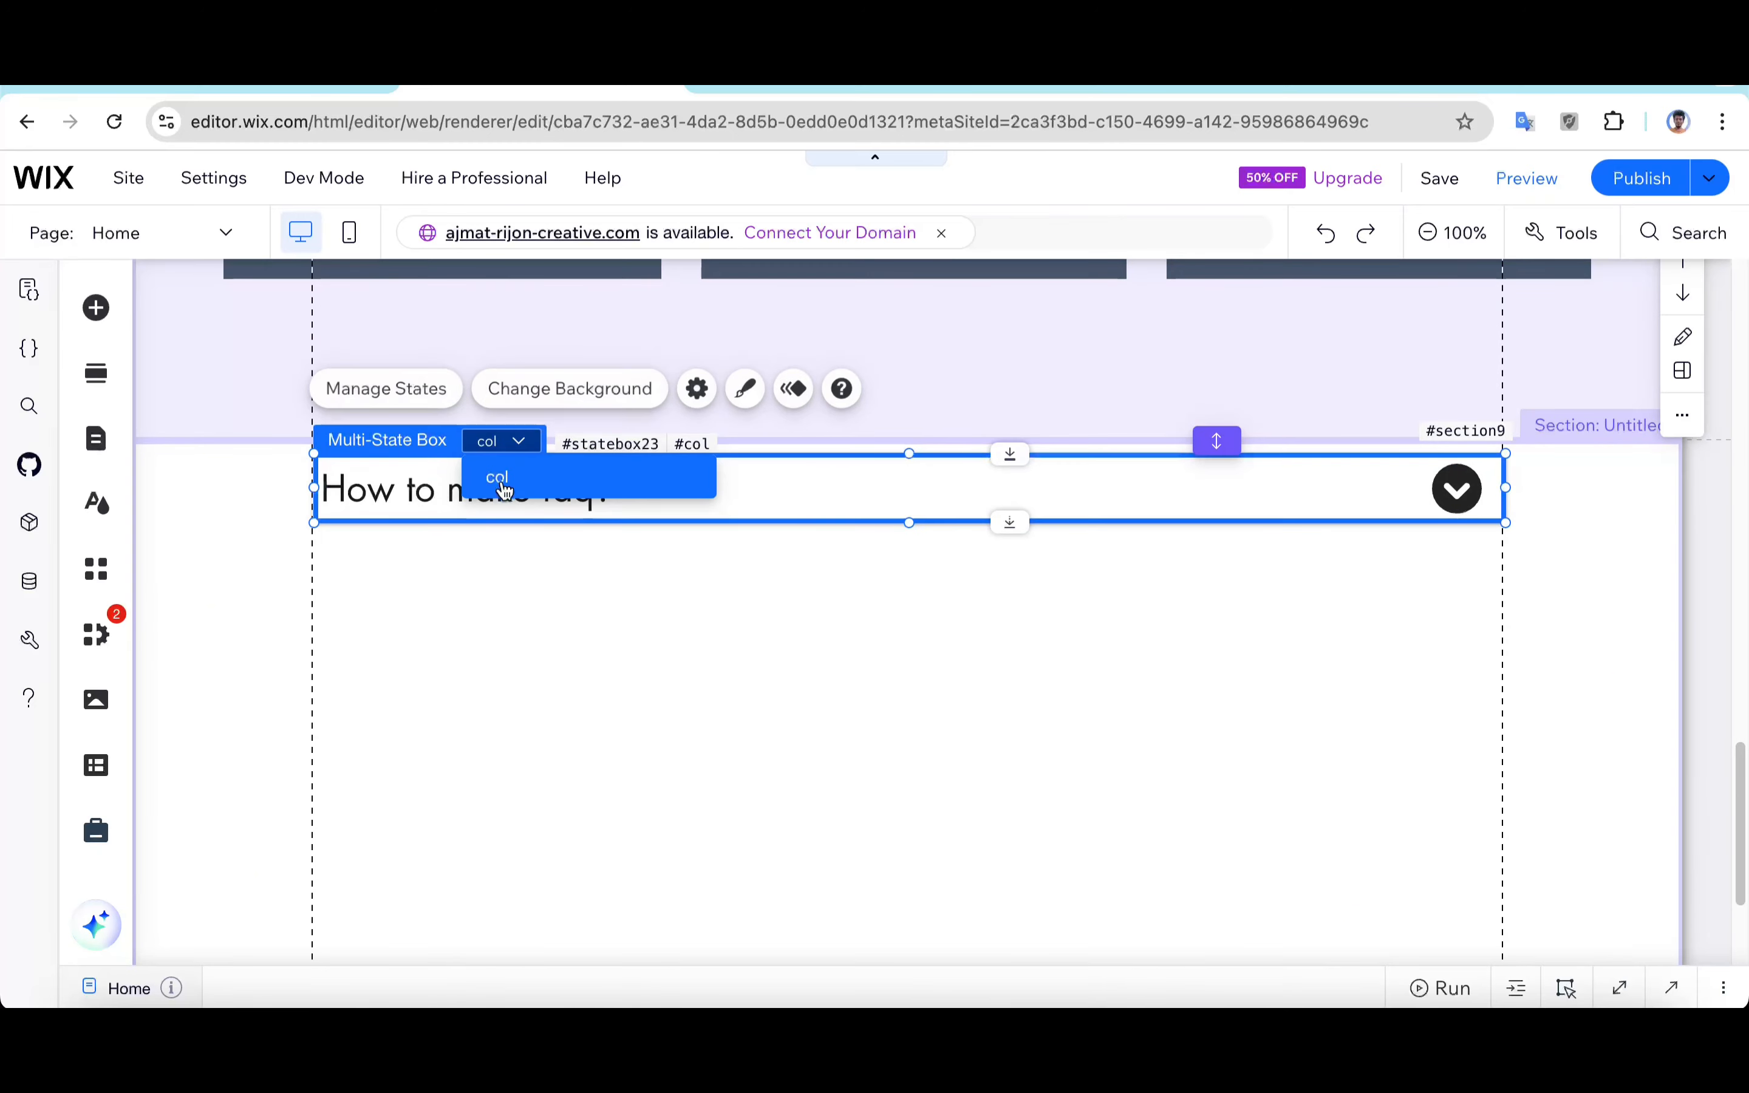
click(491, 442)
click(425, 394)
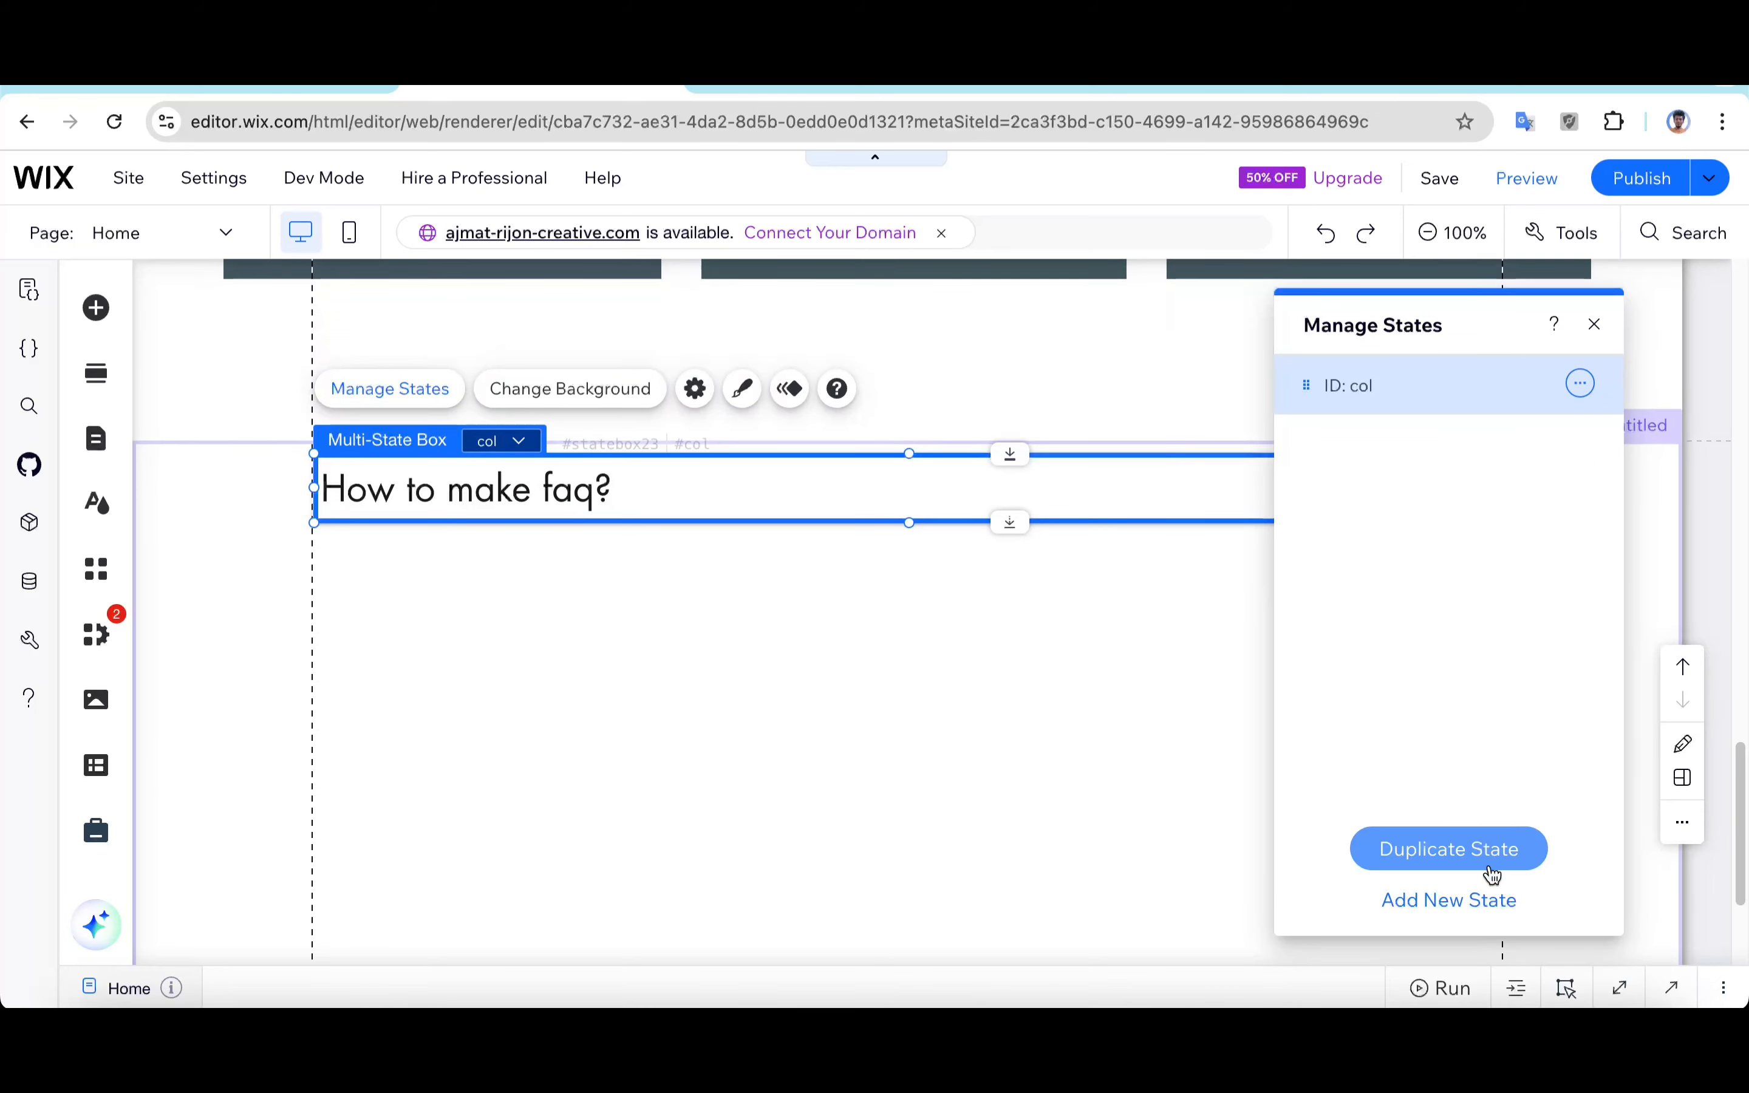
click(1486, 865)
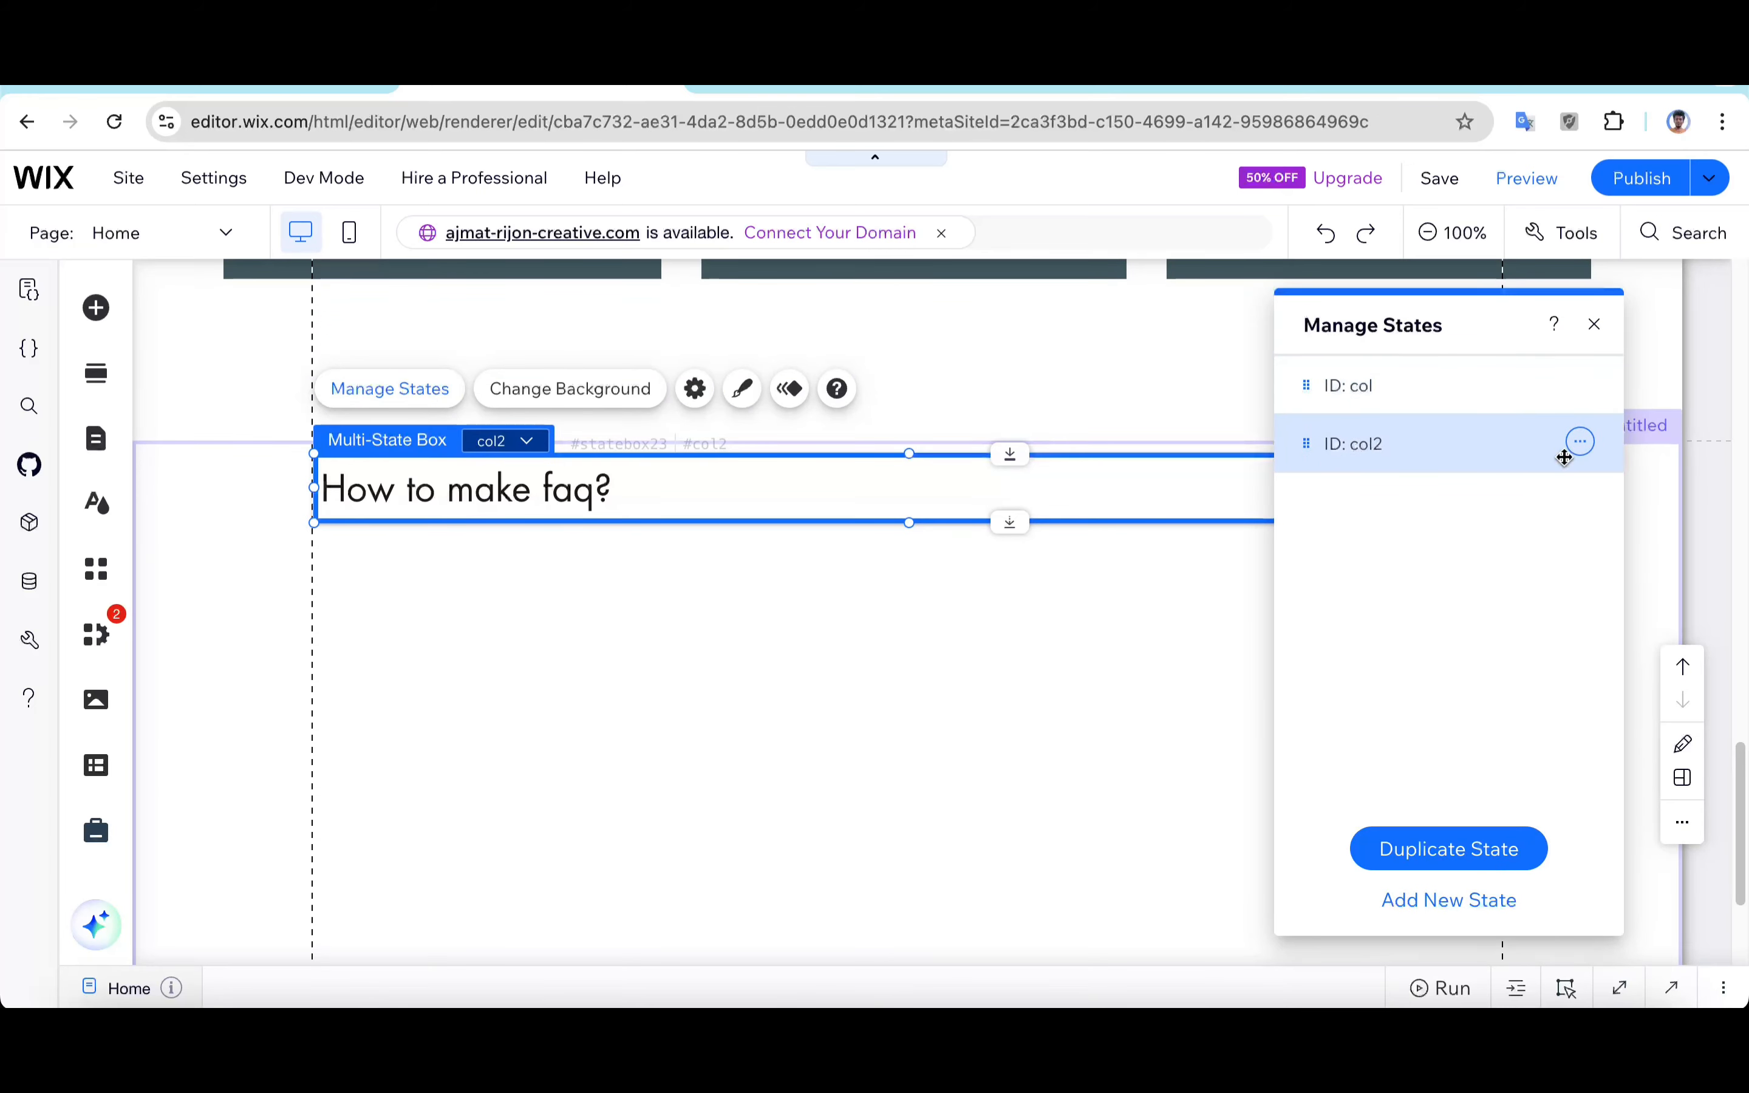
Step: Rename the duplicated state's ID to exp and close the states panel
click(1580, 441)
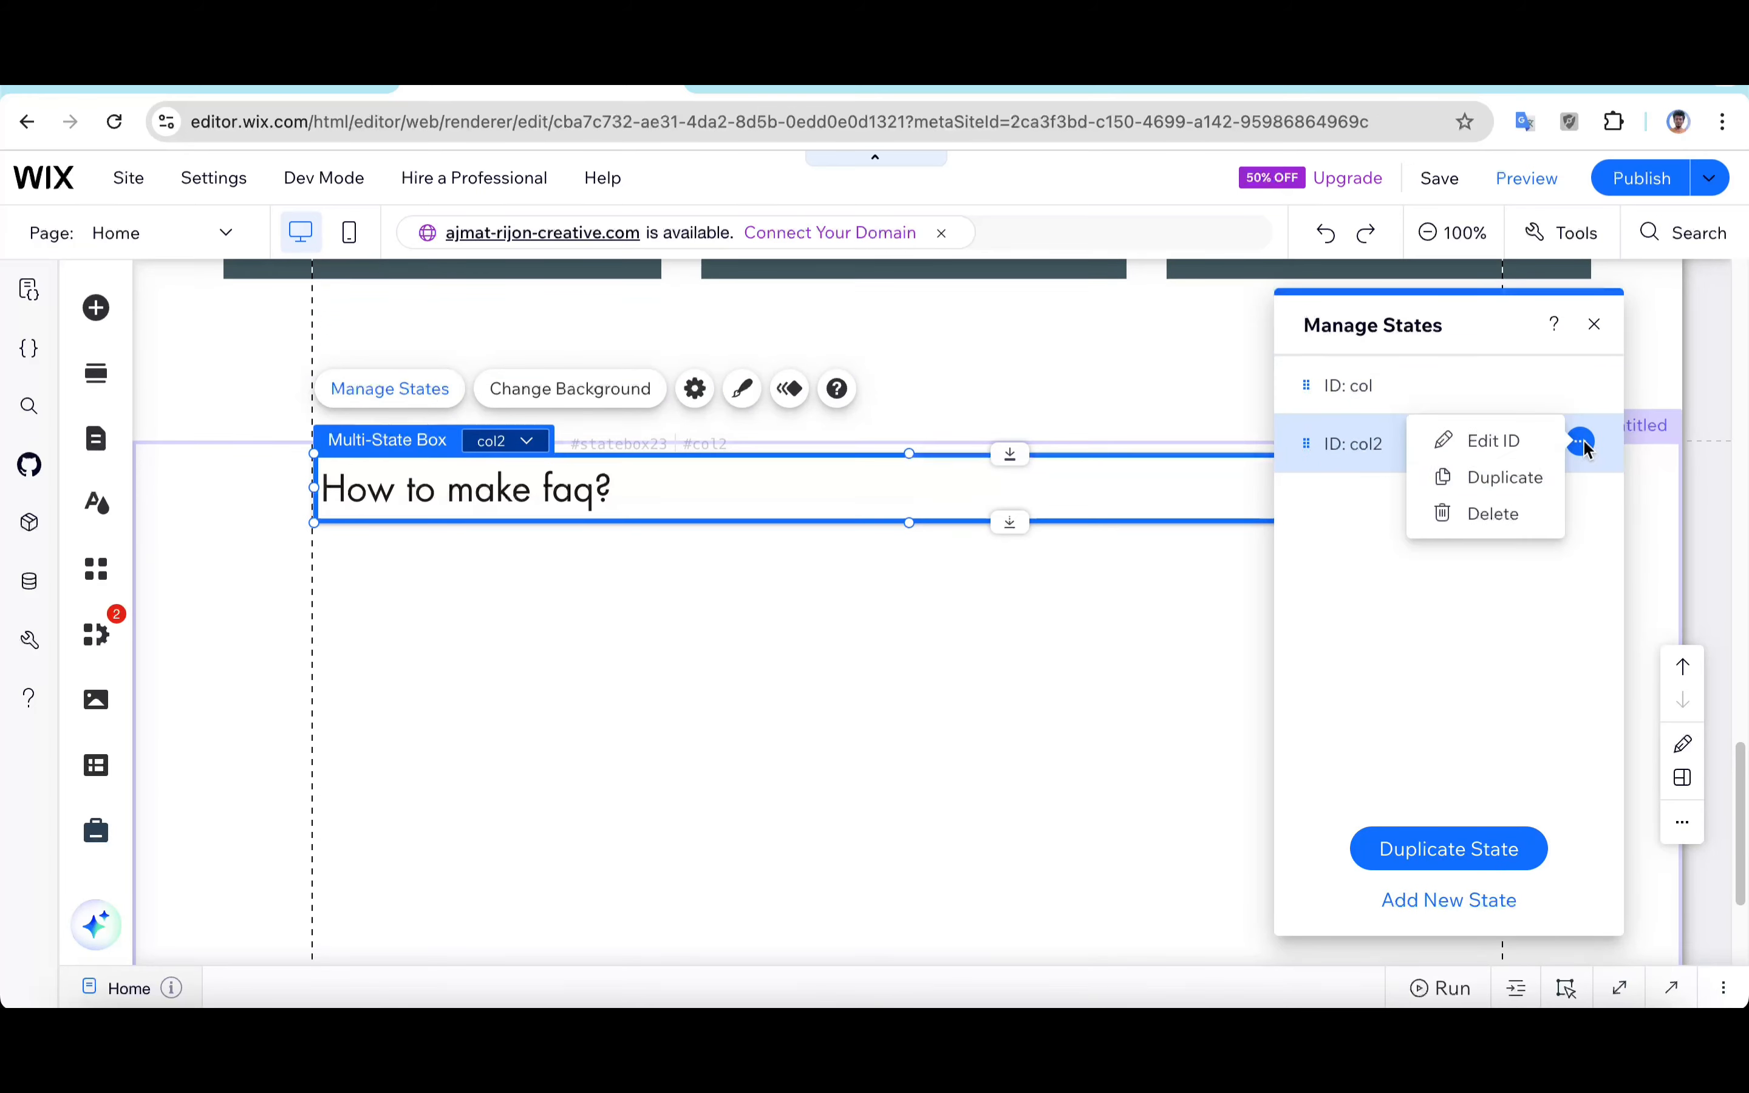
click(1494, 443)
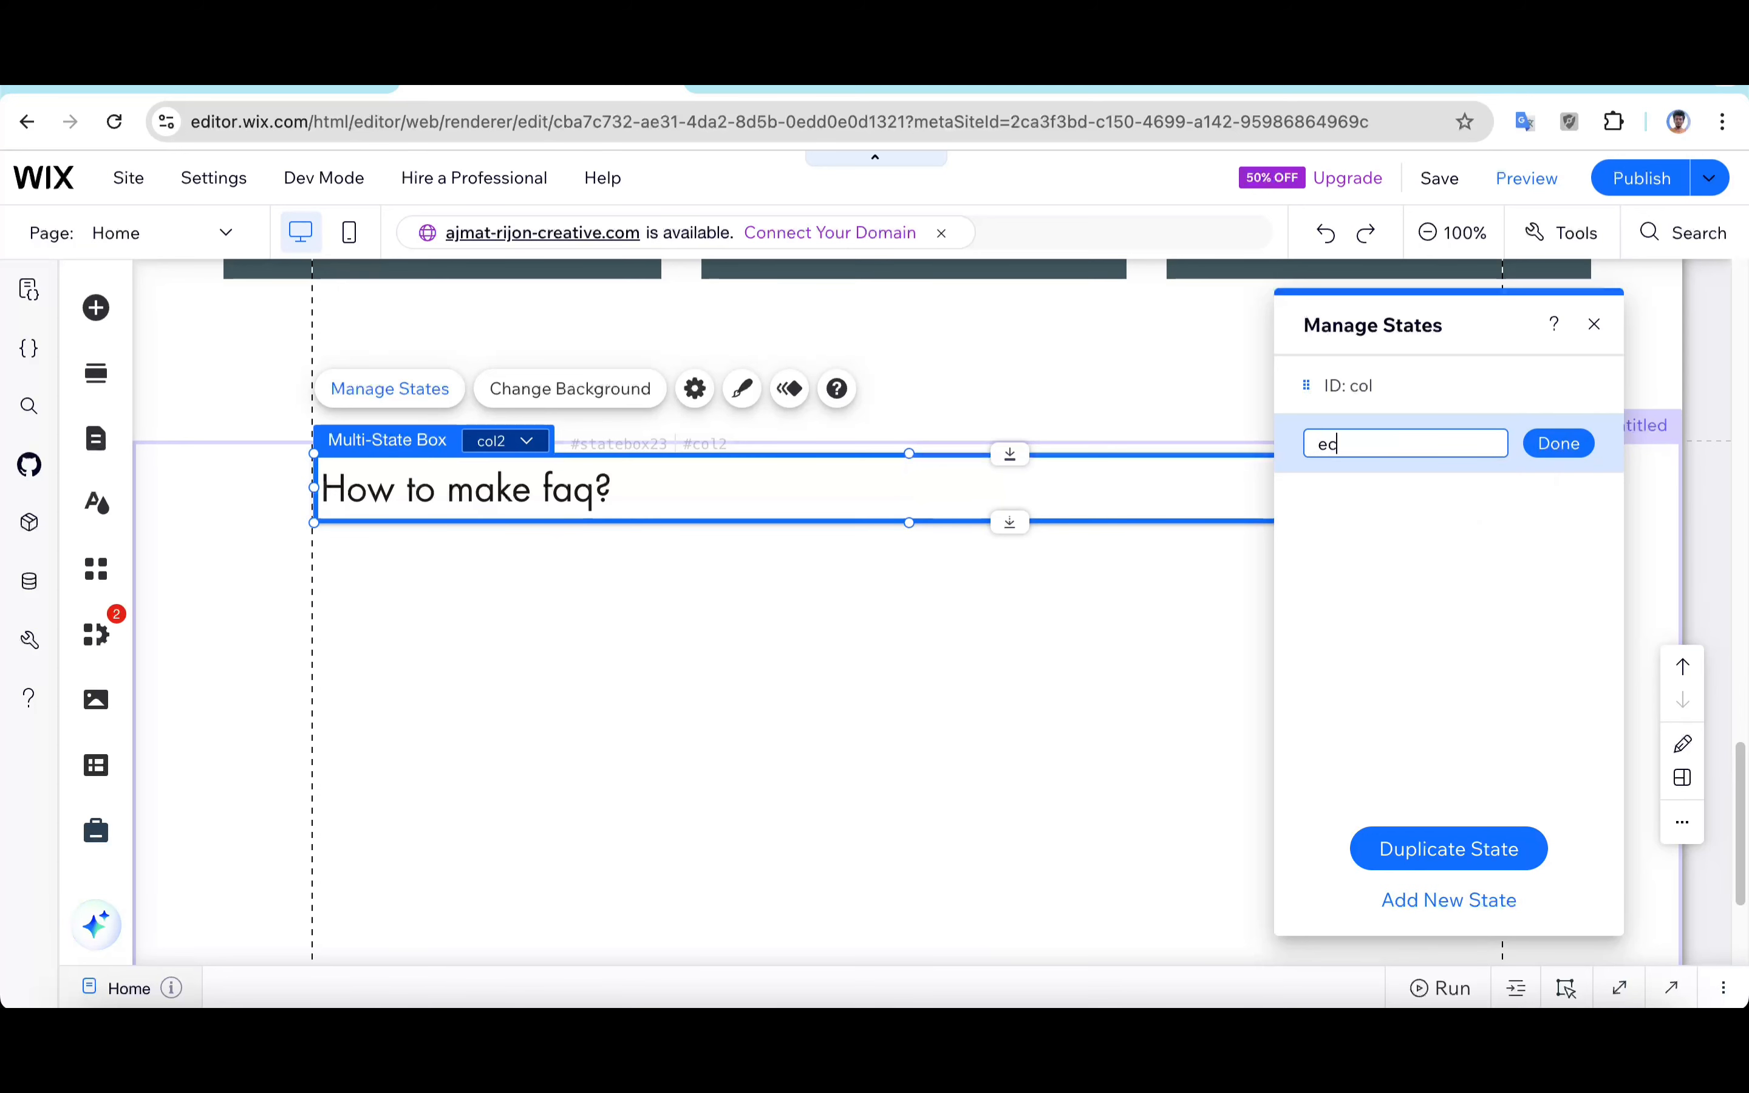
click(1575, 445)
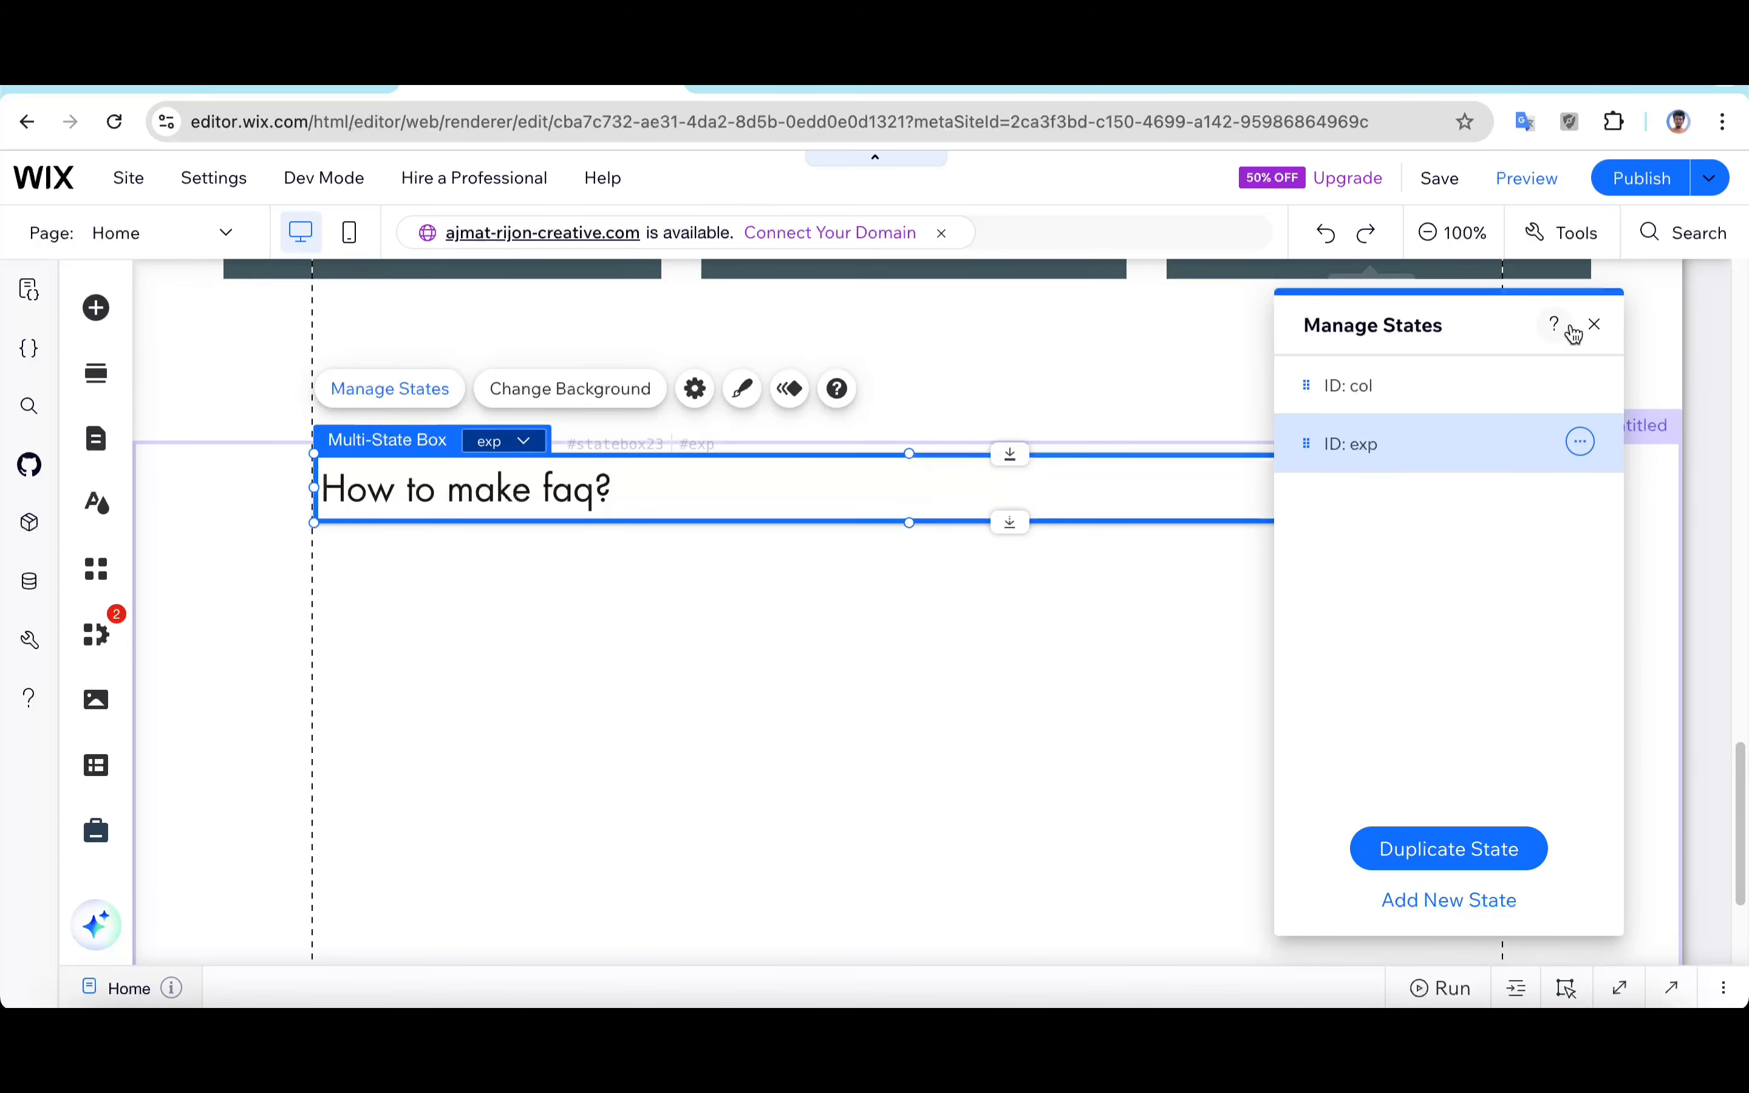
click(1590, 327)
Step: Switch the box's displayed state to col and back to exp to compare them
click(506, 445)
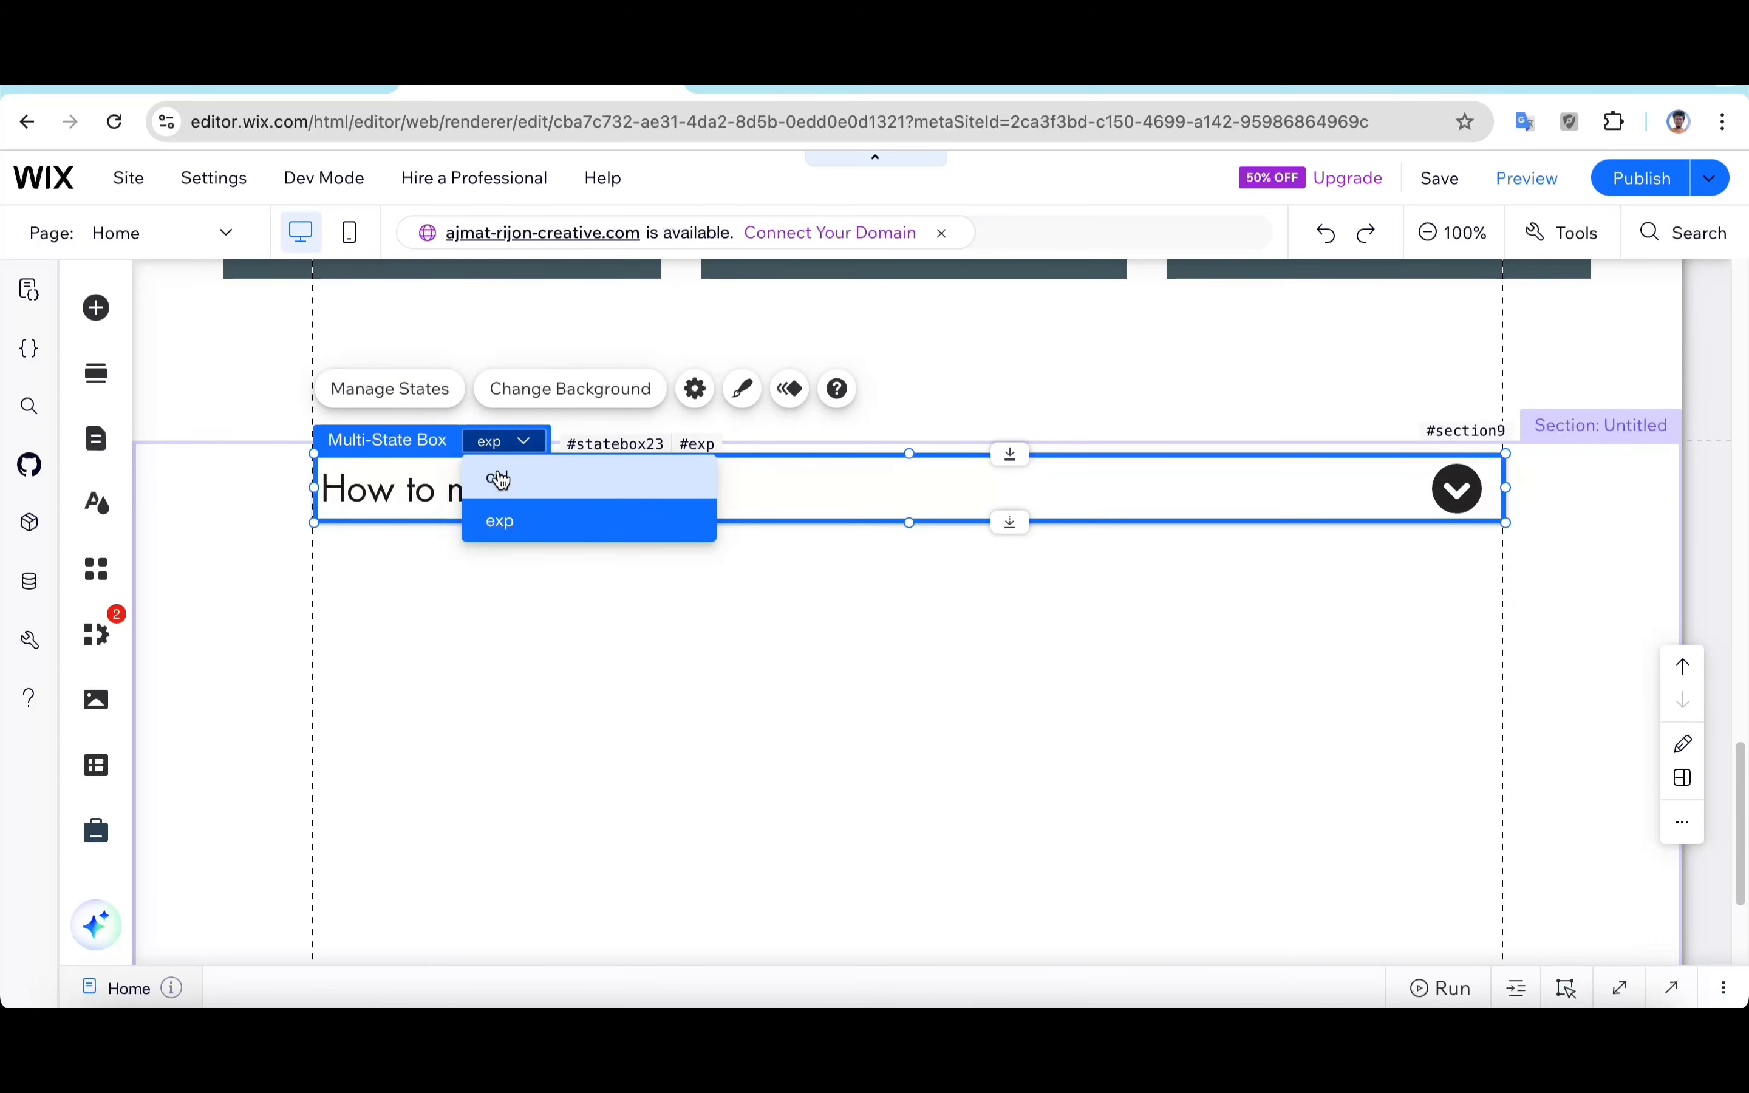
click(501, 479)
click(505, 453)
click(501, 512)
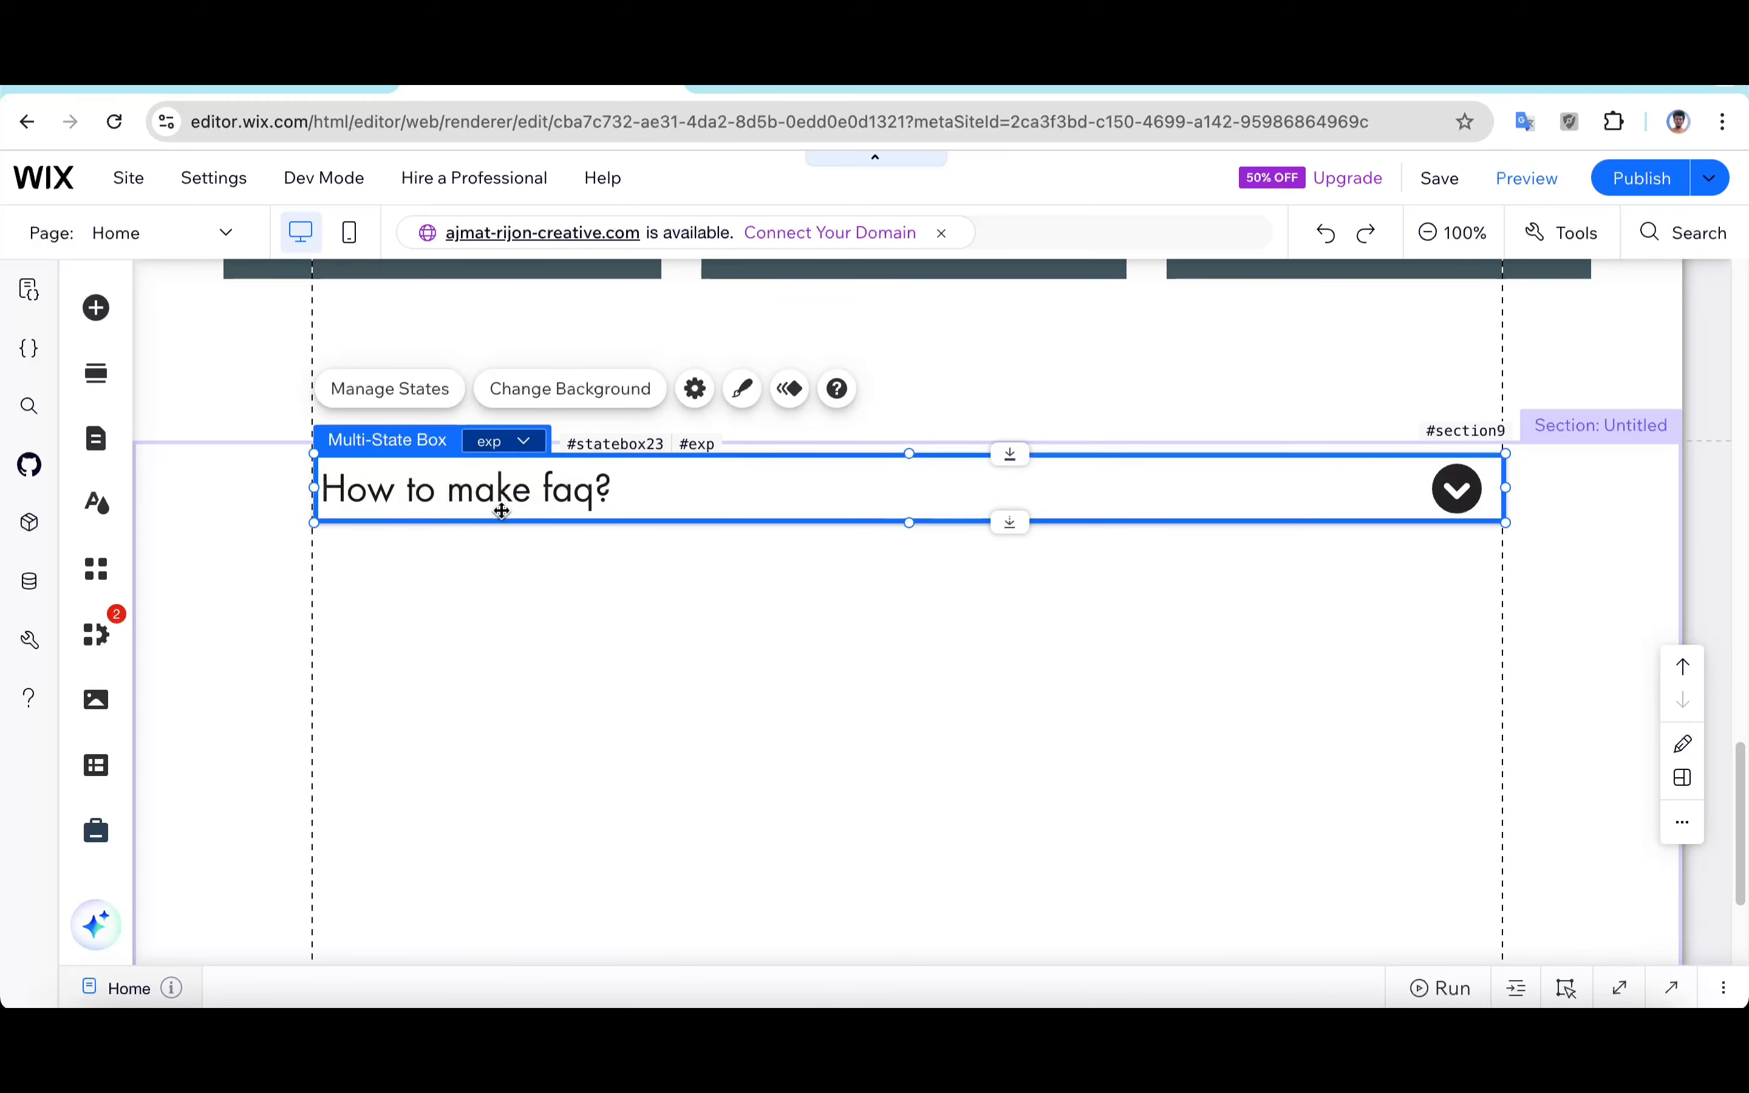
Step: Enlarge the multi-state box in the exp state and add a paragraph text element below the heading
drag(909, 523, 890, 765)
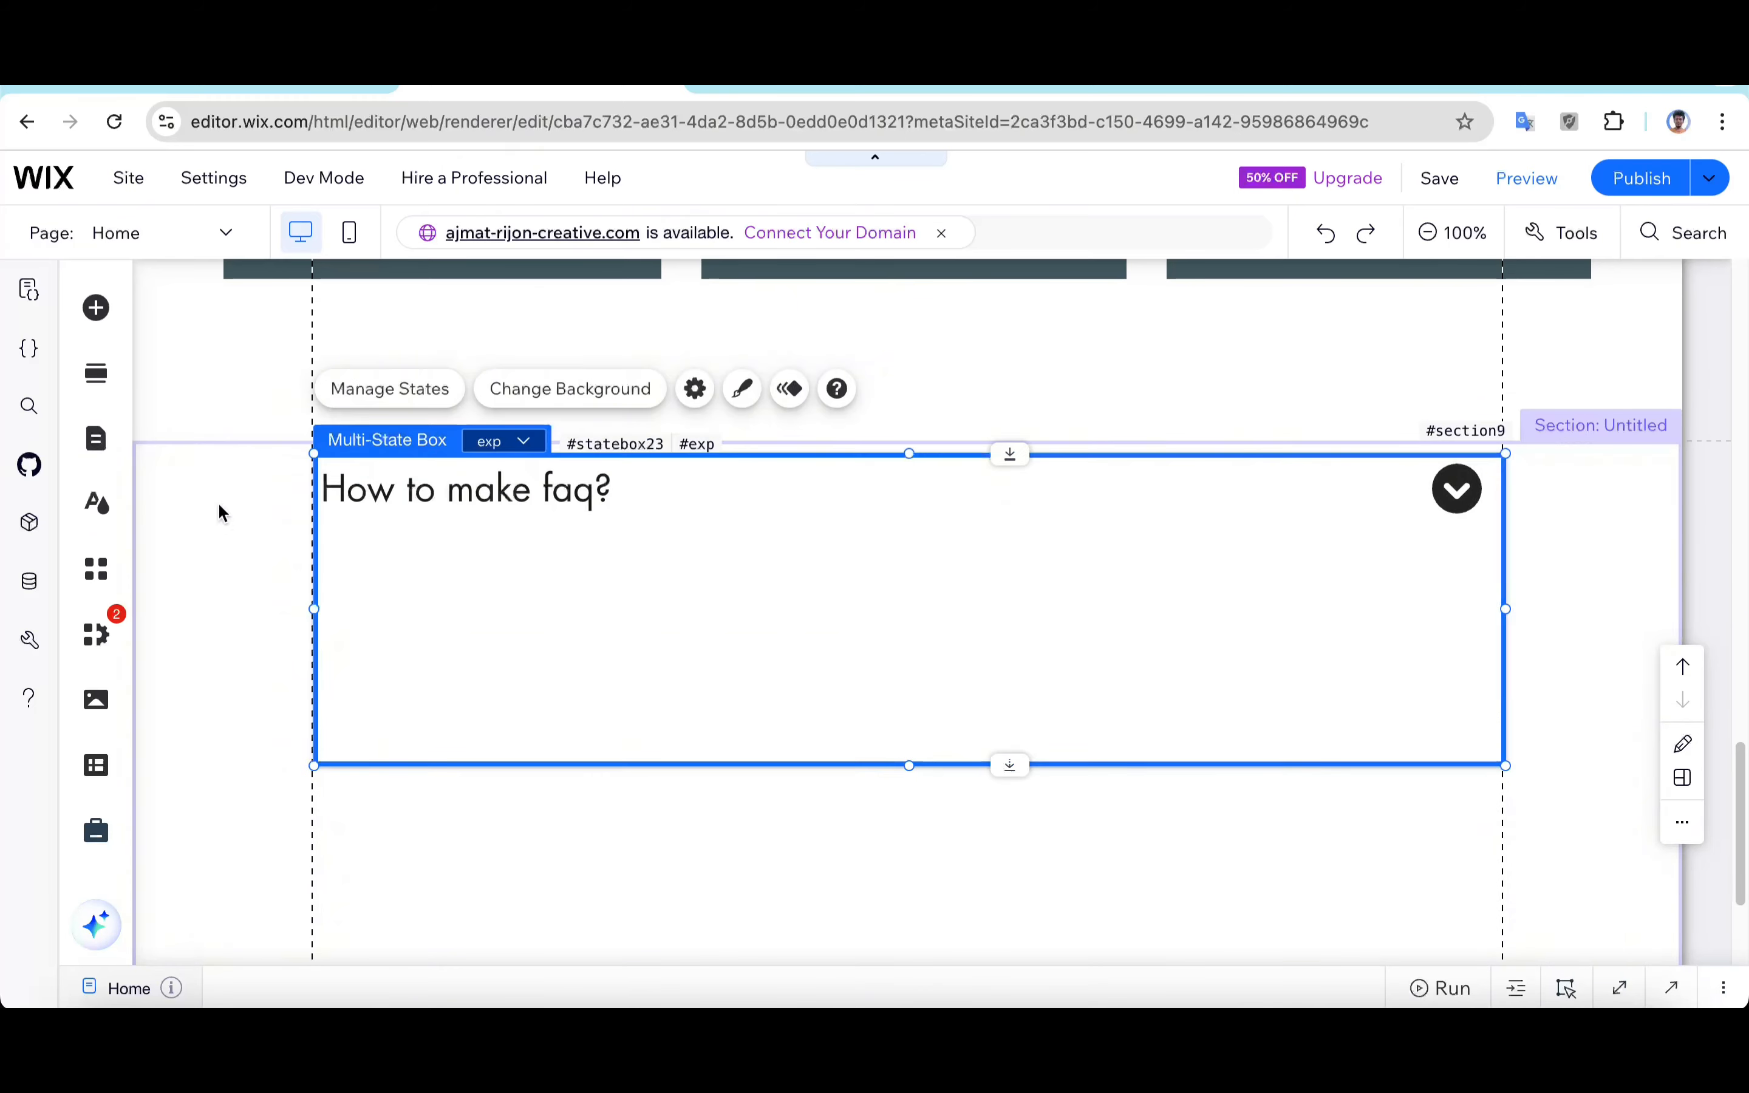
click(96, 310)
click(182, 477)
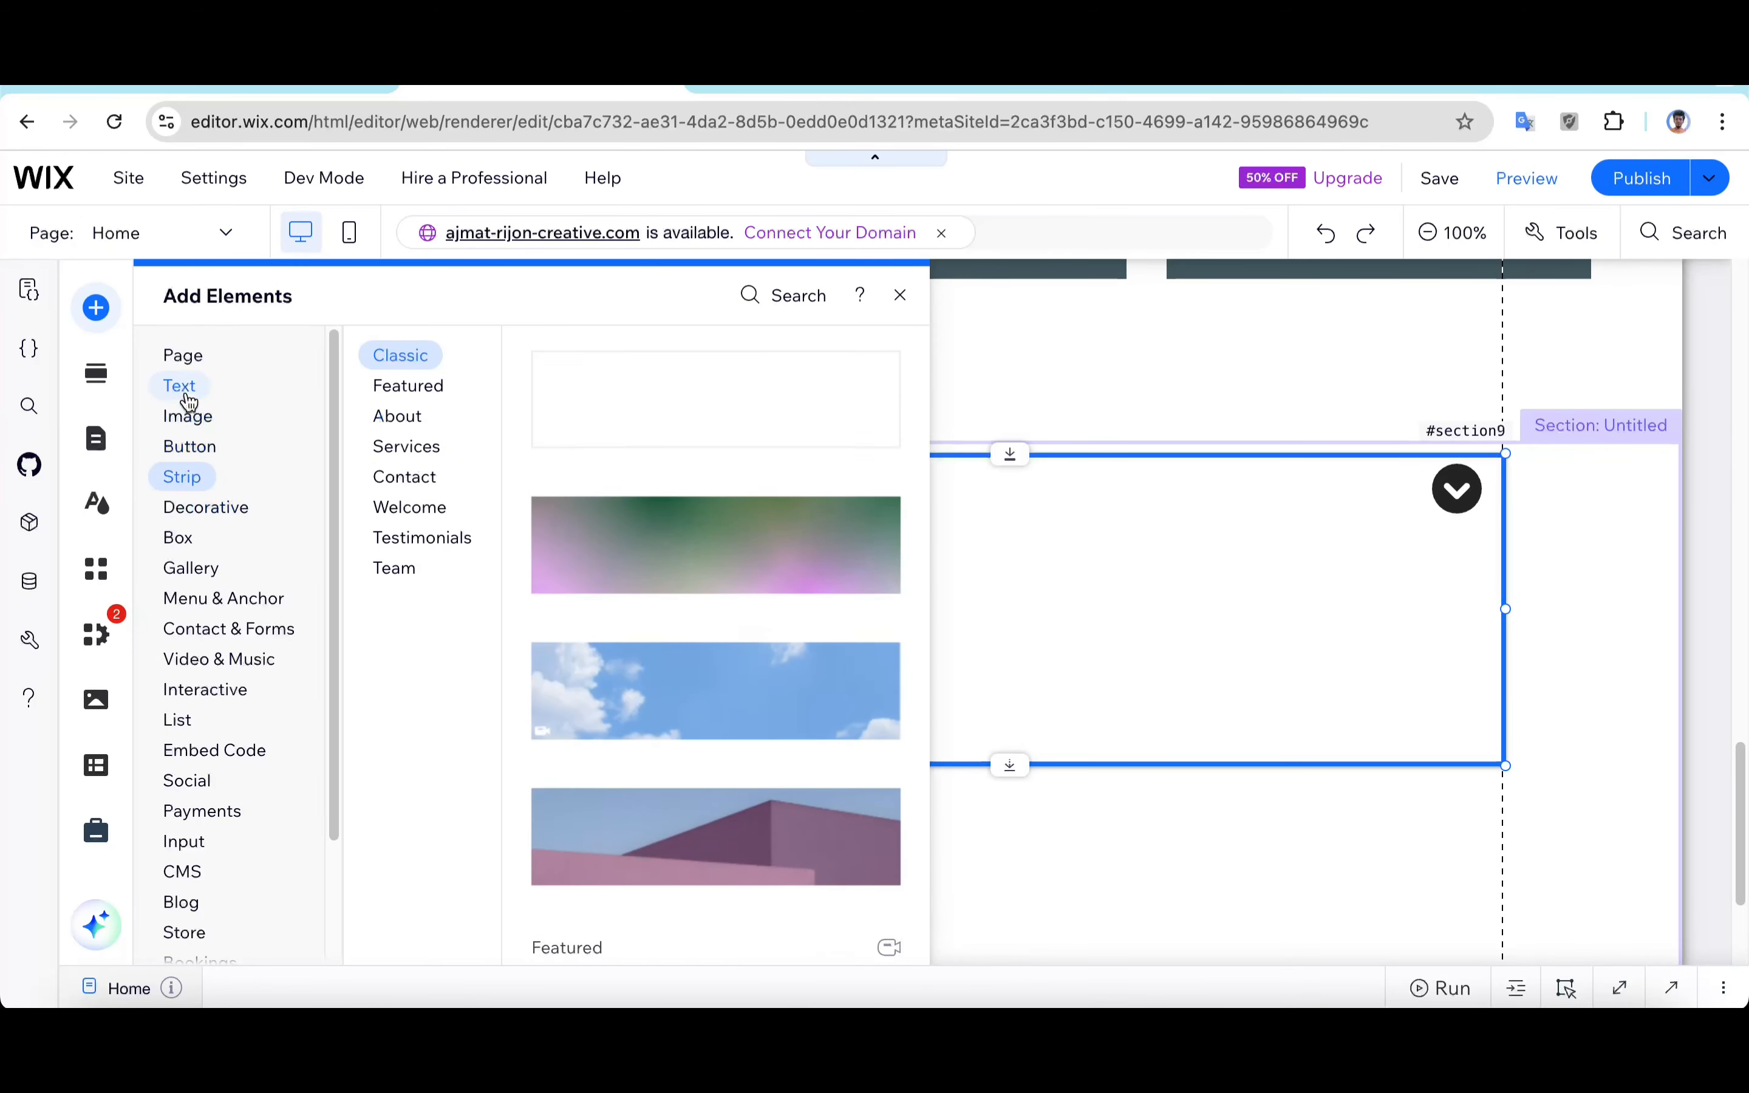
click(187, 398)
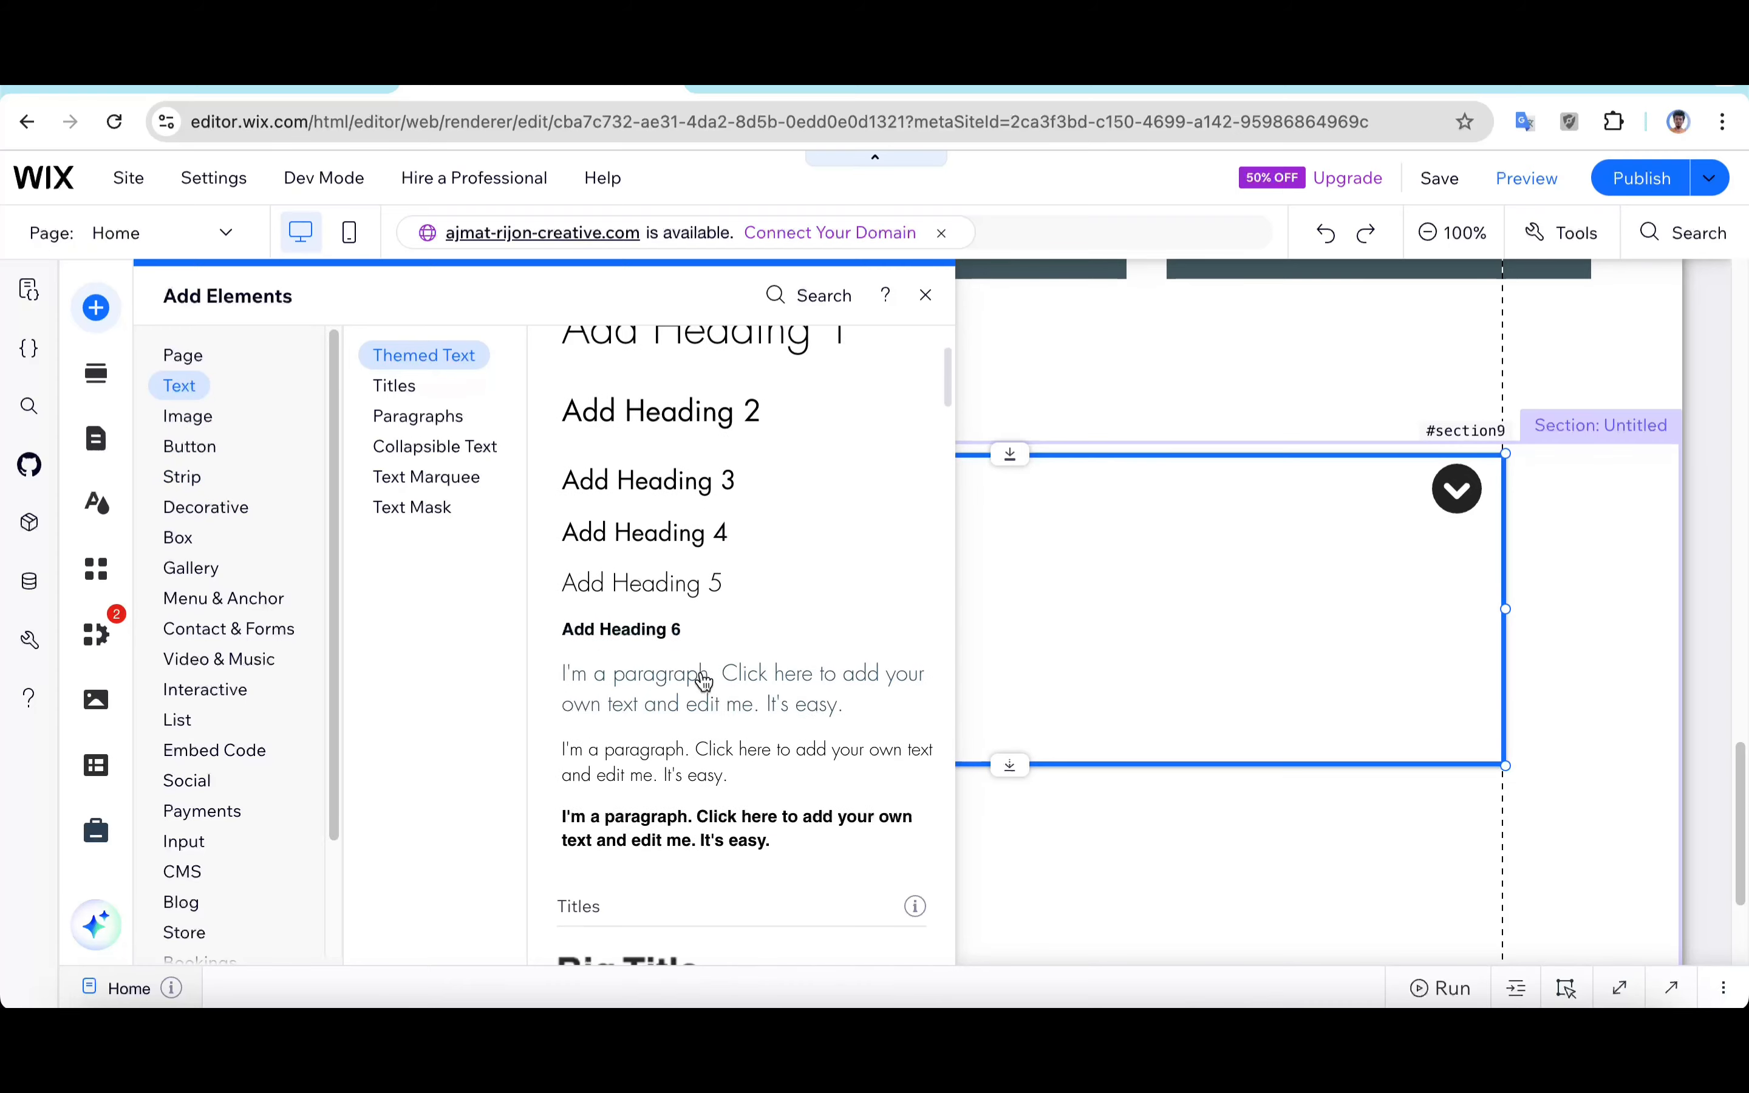
scroll(702, 685, down, 10)
scroll(703, 686, up, 9)
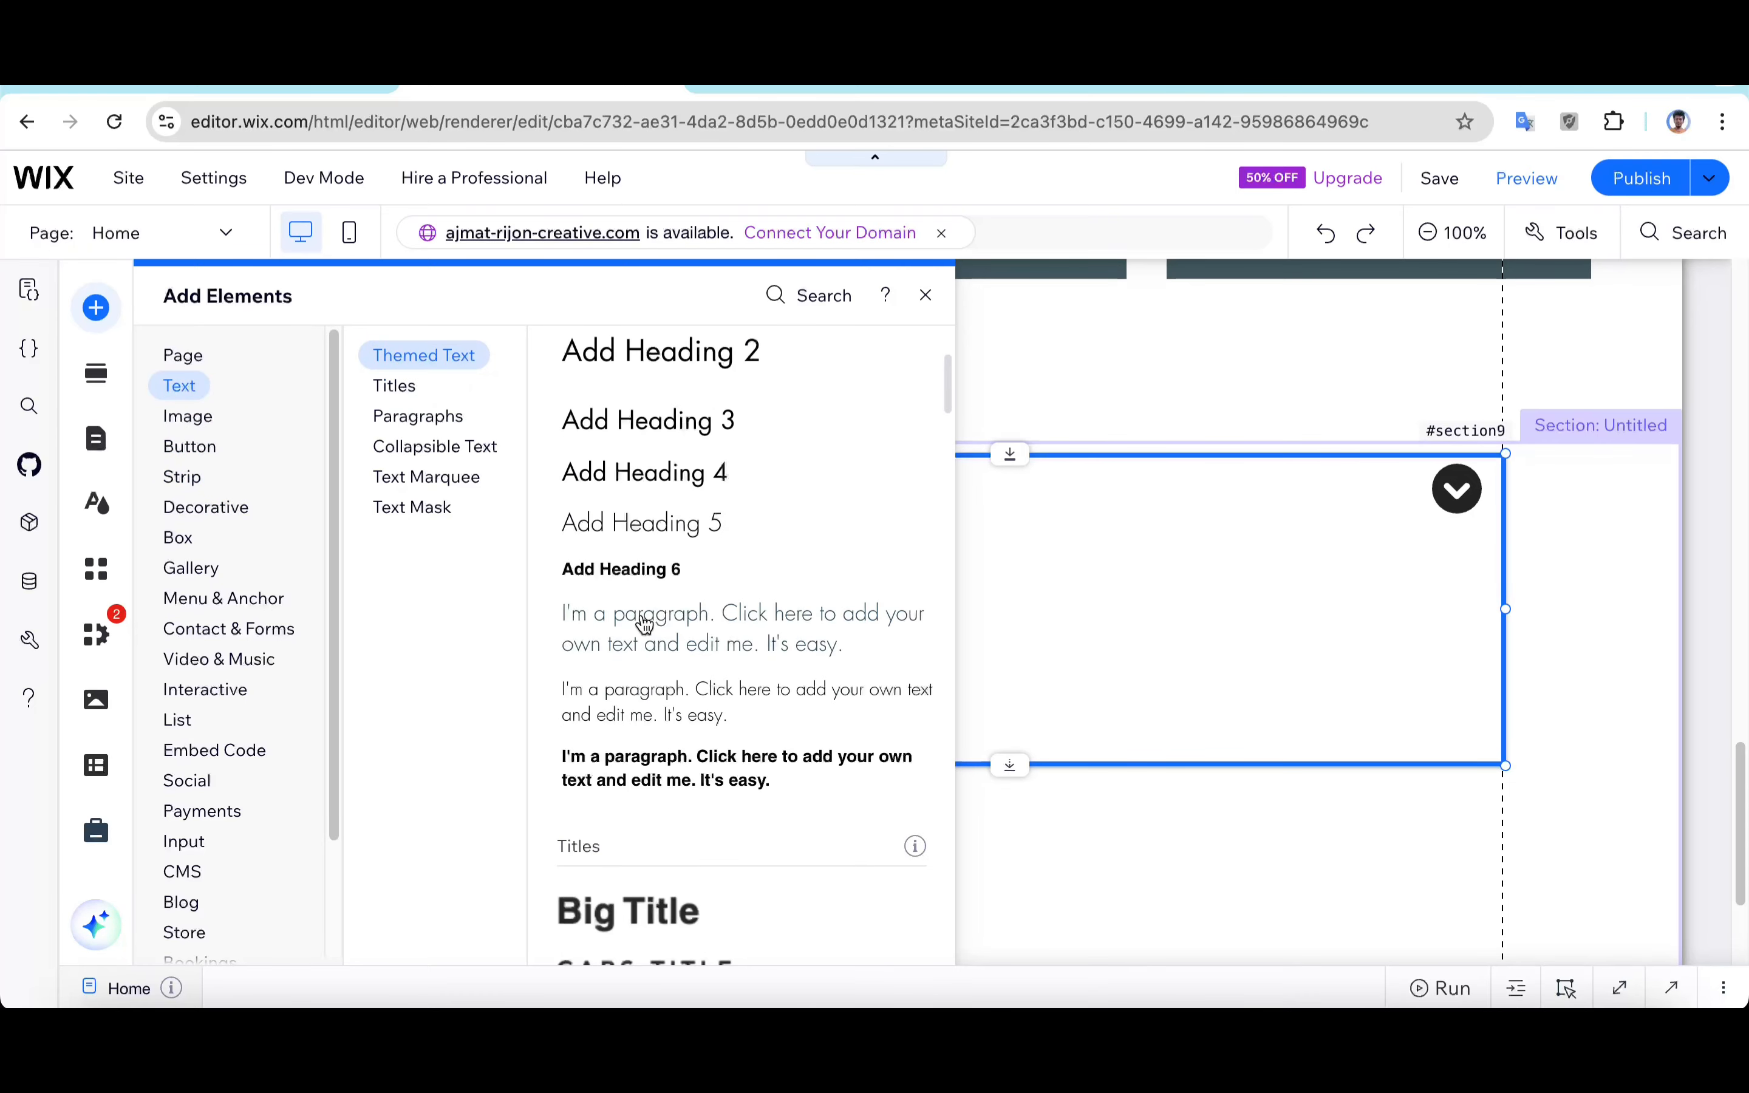
drag(645, 623, 483, 585)
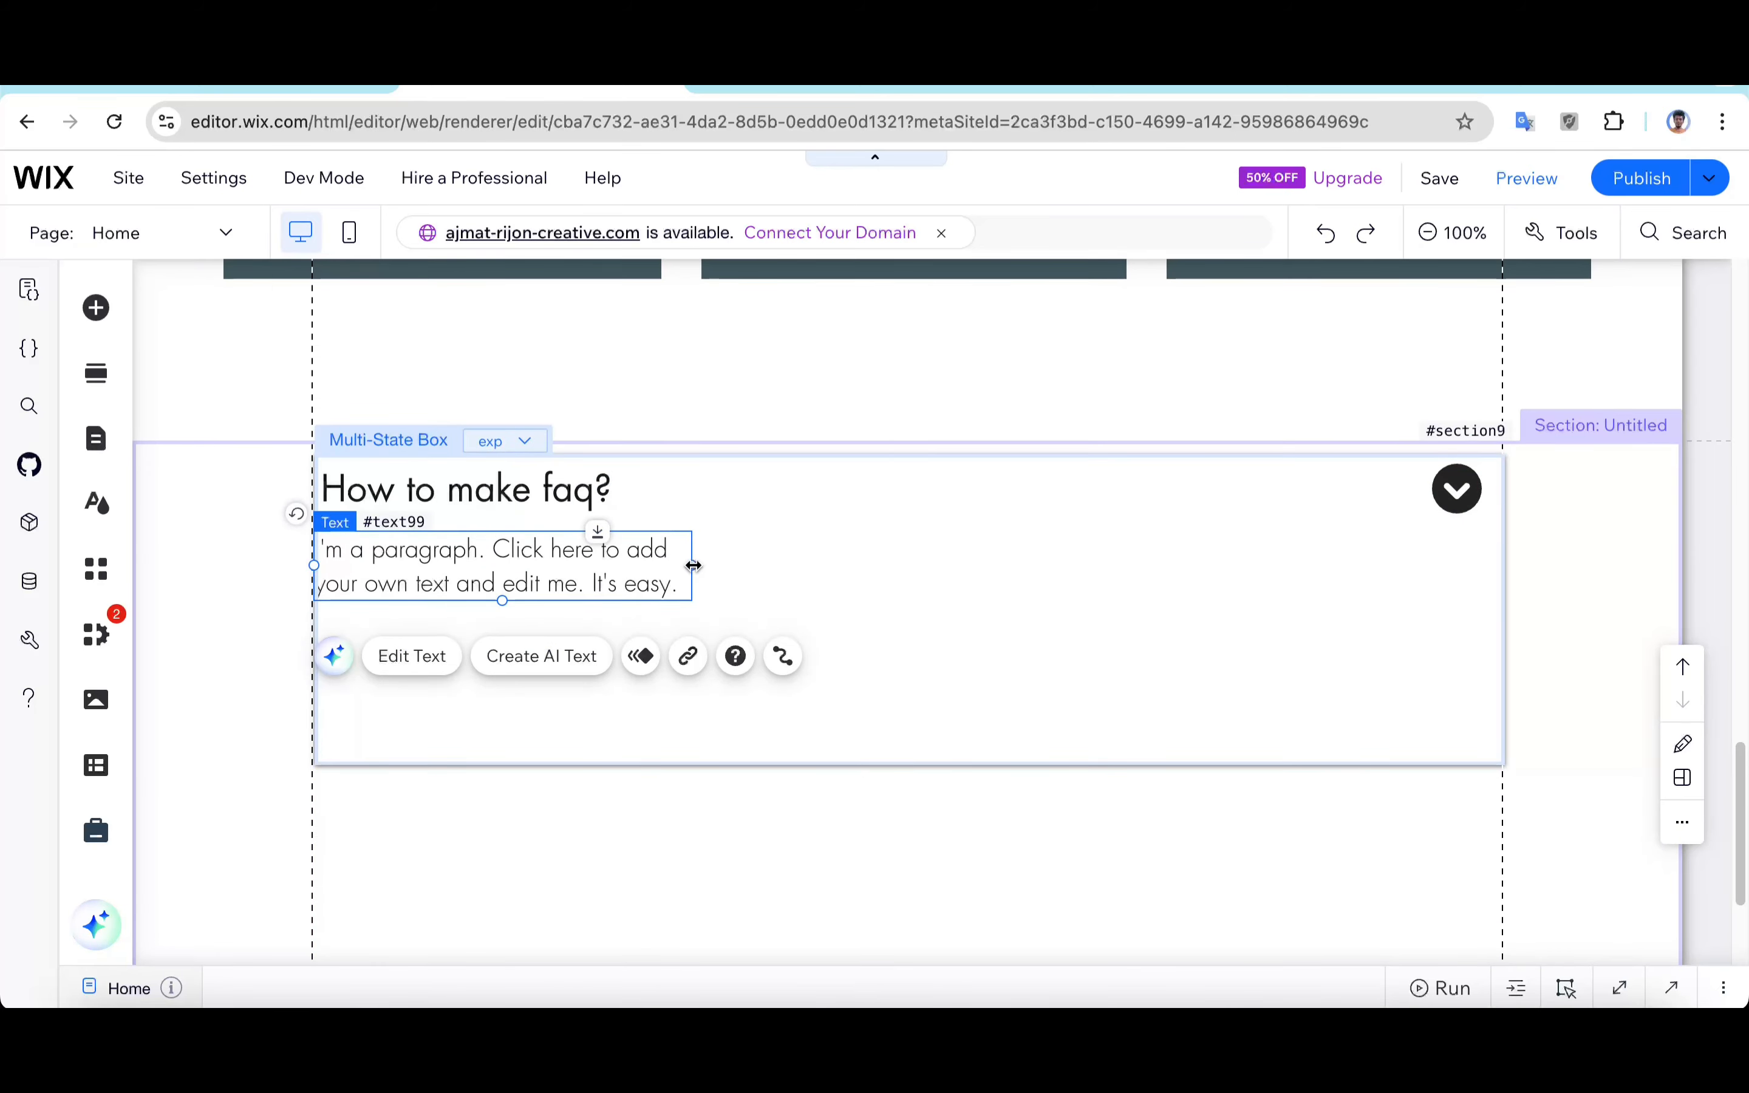
Step: Stretch the paragraph to span the box's full width and reach its bottom edge
drag(693, 565, 1497, 576)
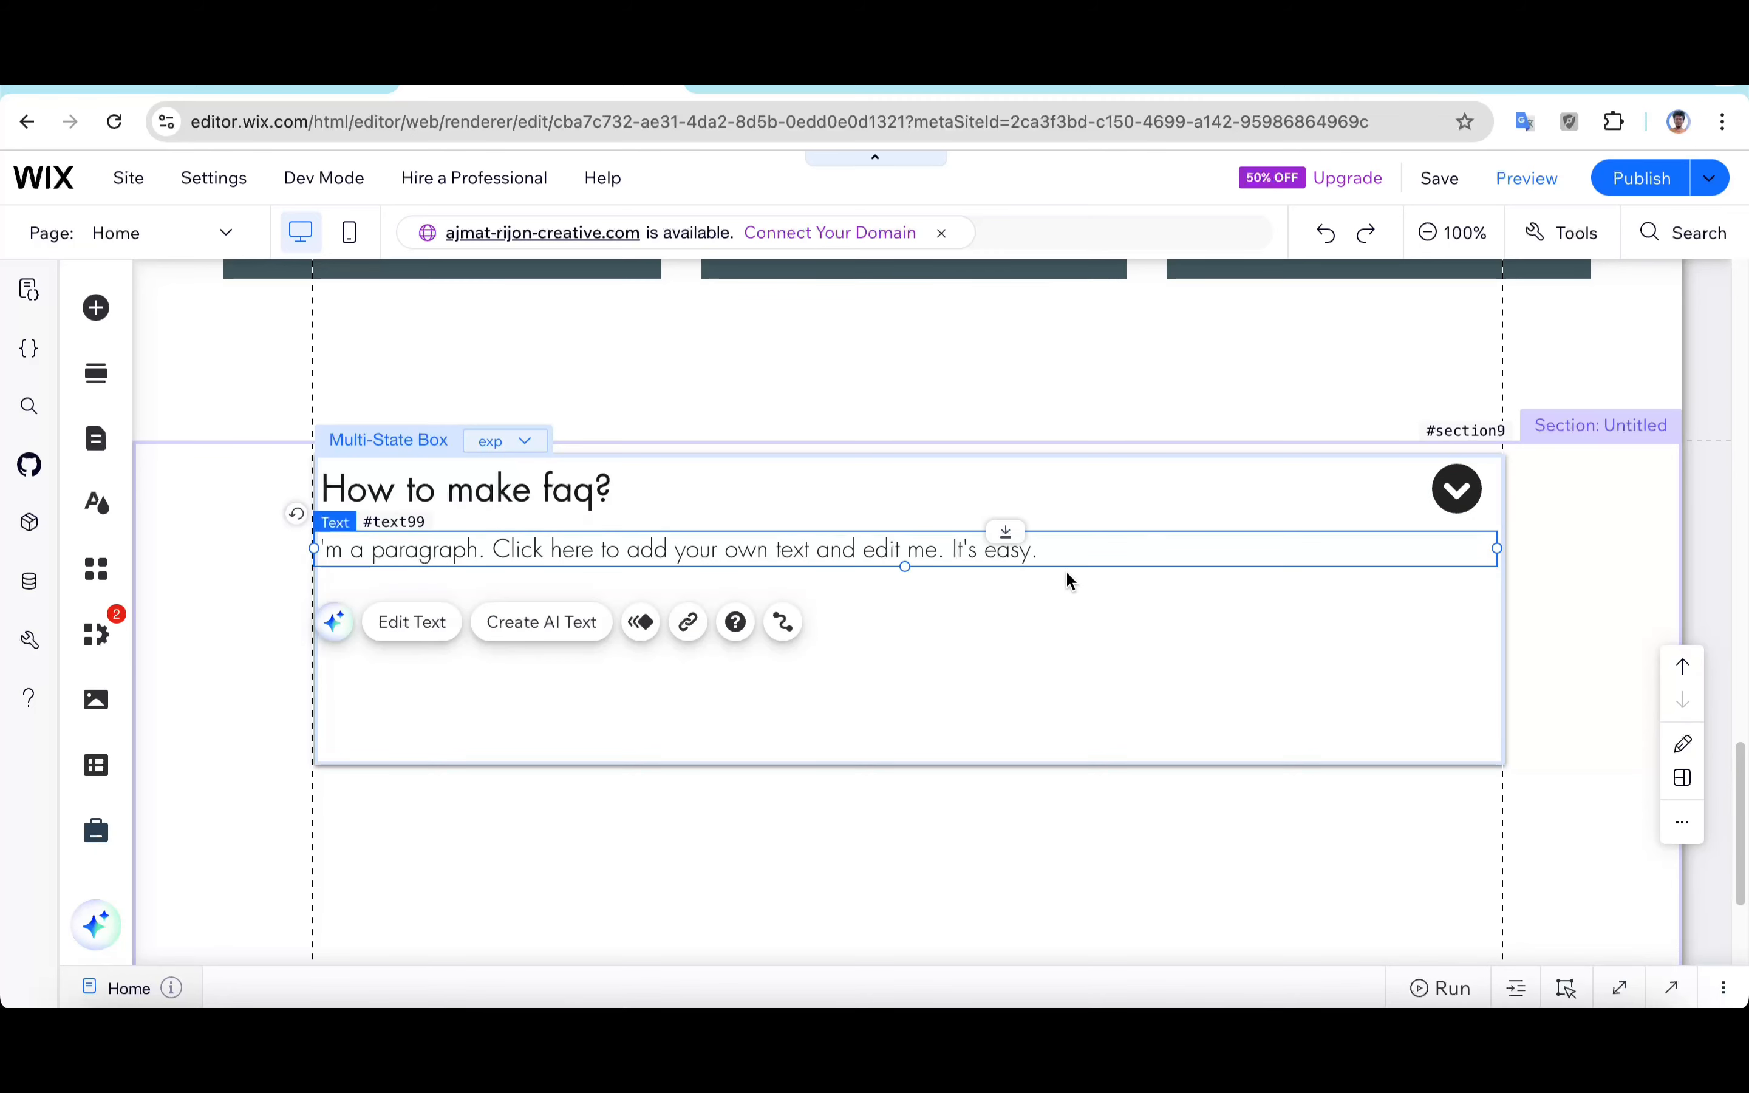
drag(904, 565, 917, 763)
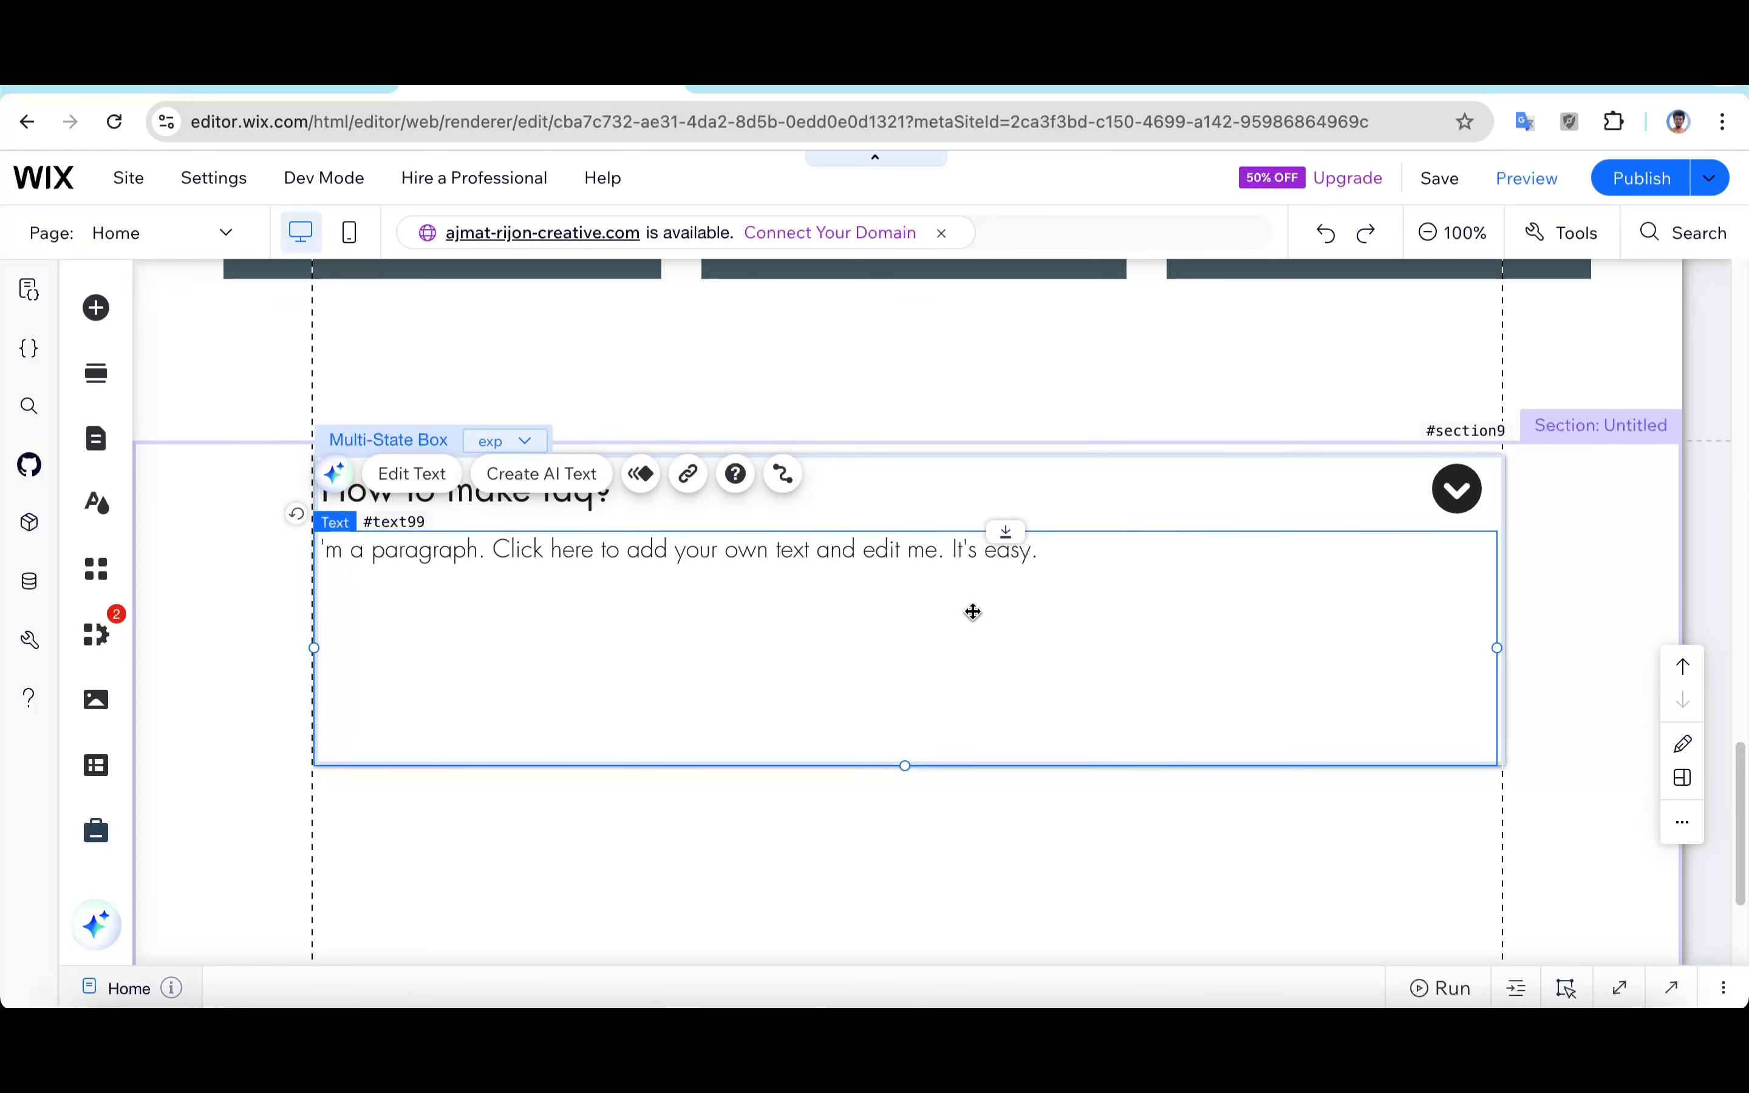
Step: Repeat the paragraph's sample text several times so it fills the text box, then close the text settings
double_click(1024, 581)
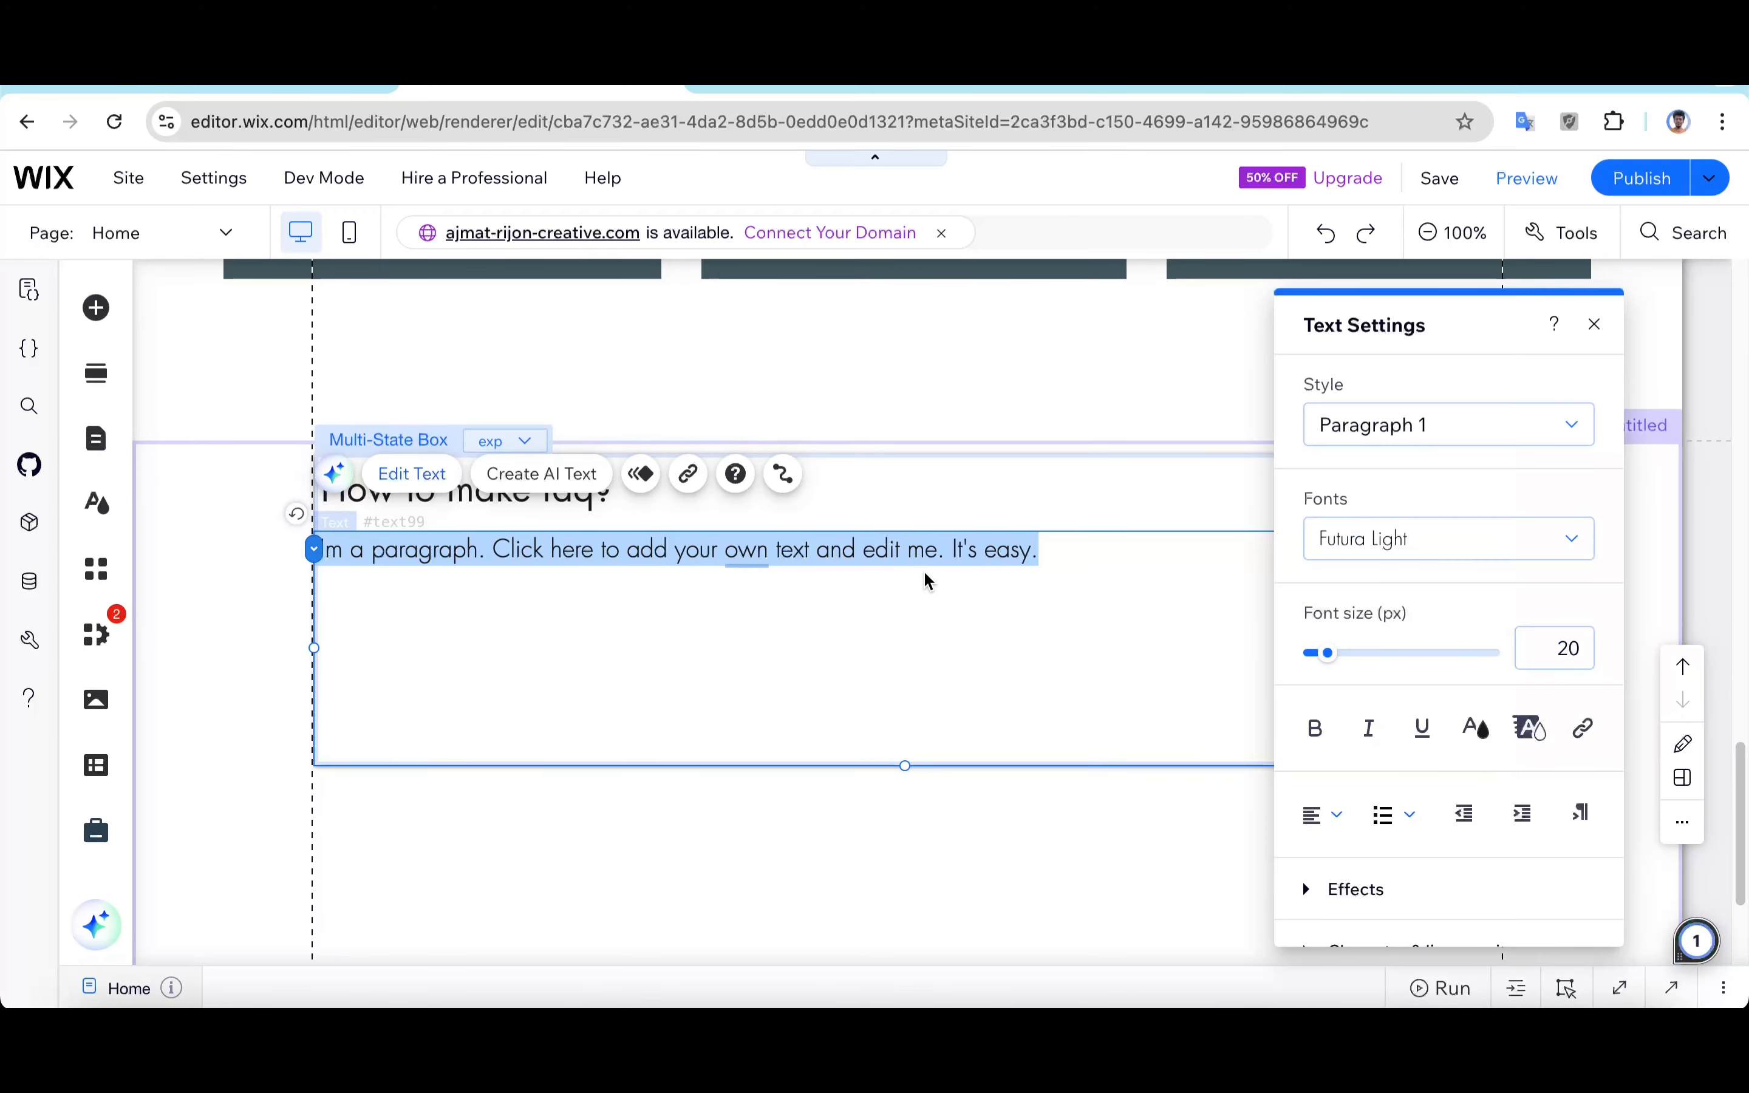
key(ctrl+c)
key(ctrl+v)
key(ctrl+v)
key(ctrl+v)
key(ctrl+v)
key(ctrl+v)
key(ctrl+v)
key(ctrl+v)
key(ctrl+v)
key(ctrl+v)
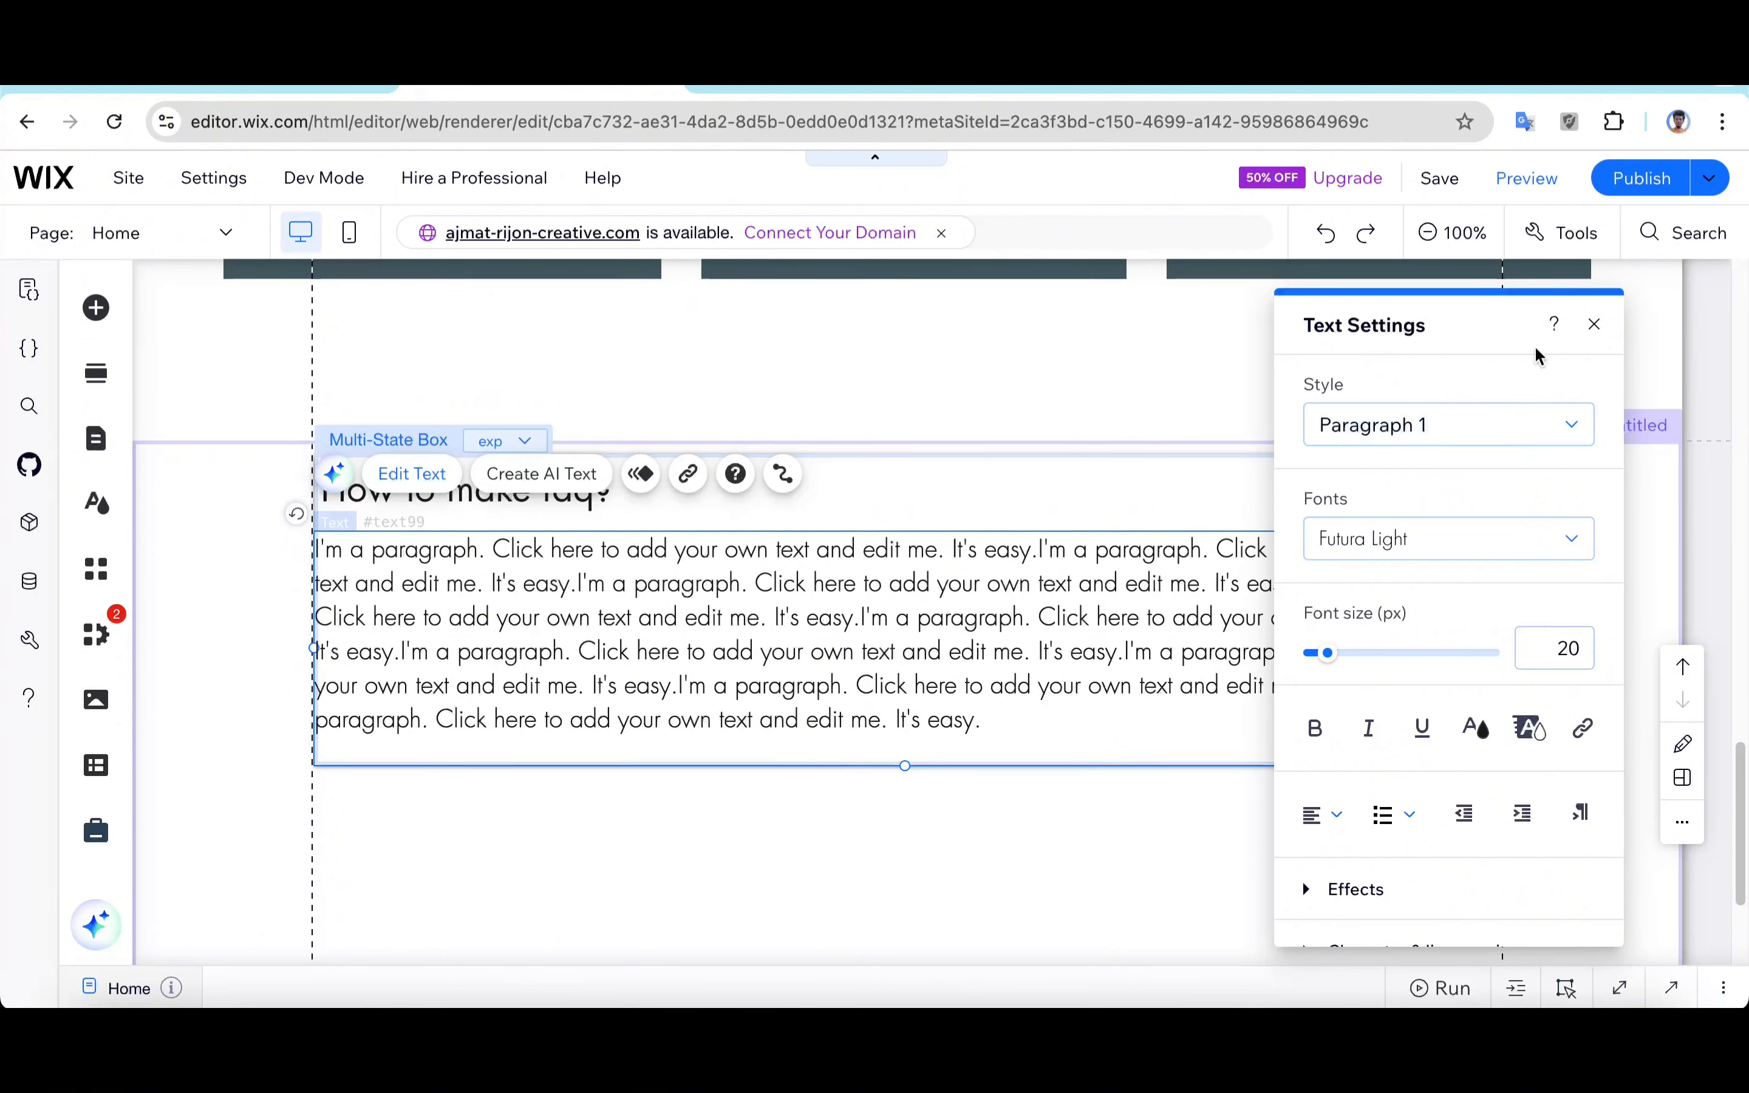
click(1607, 323)
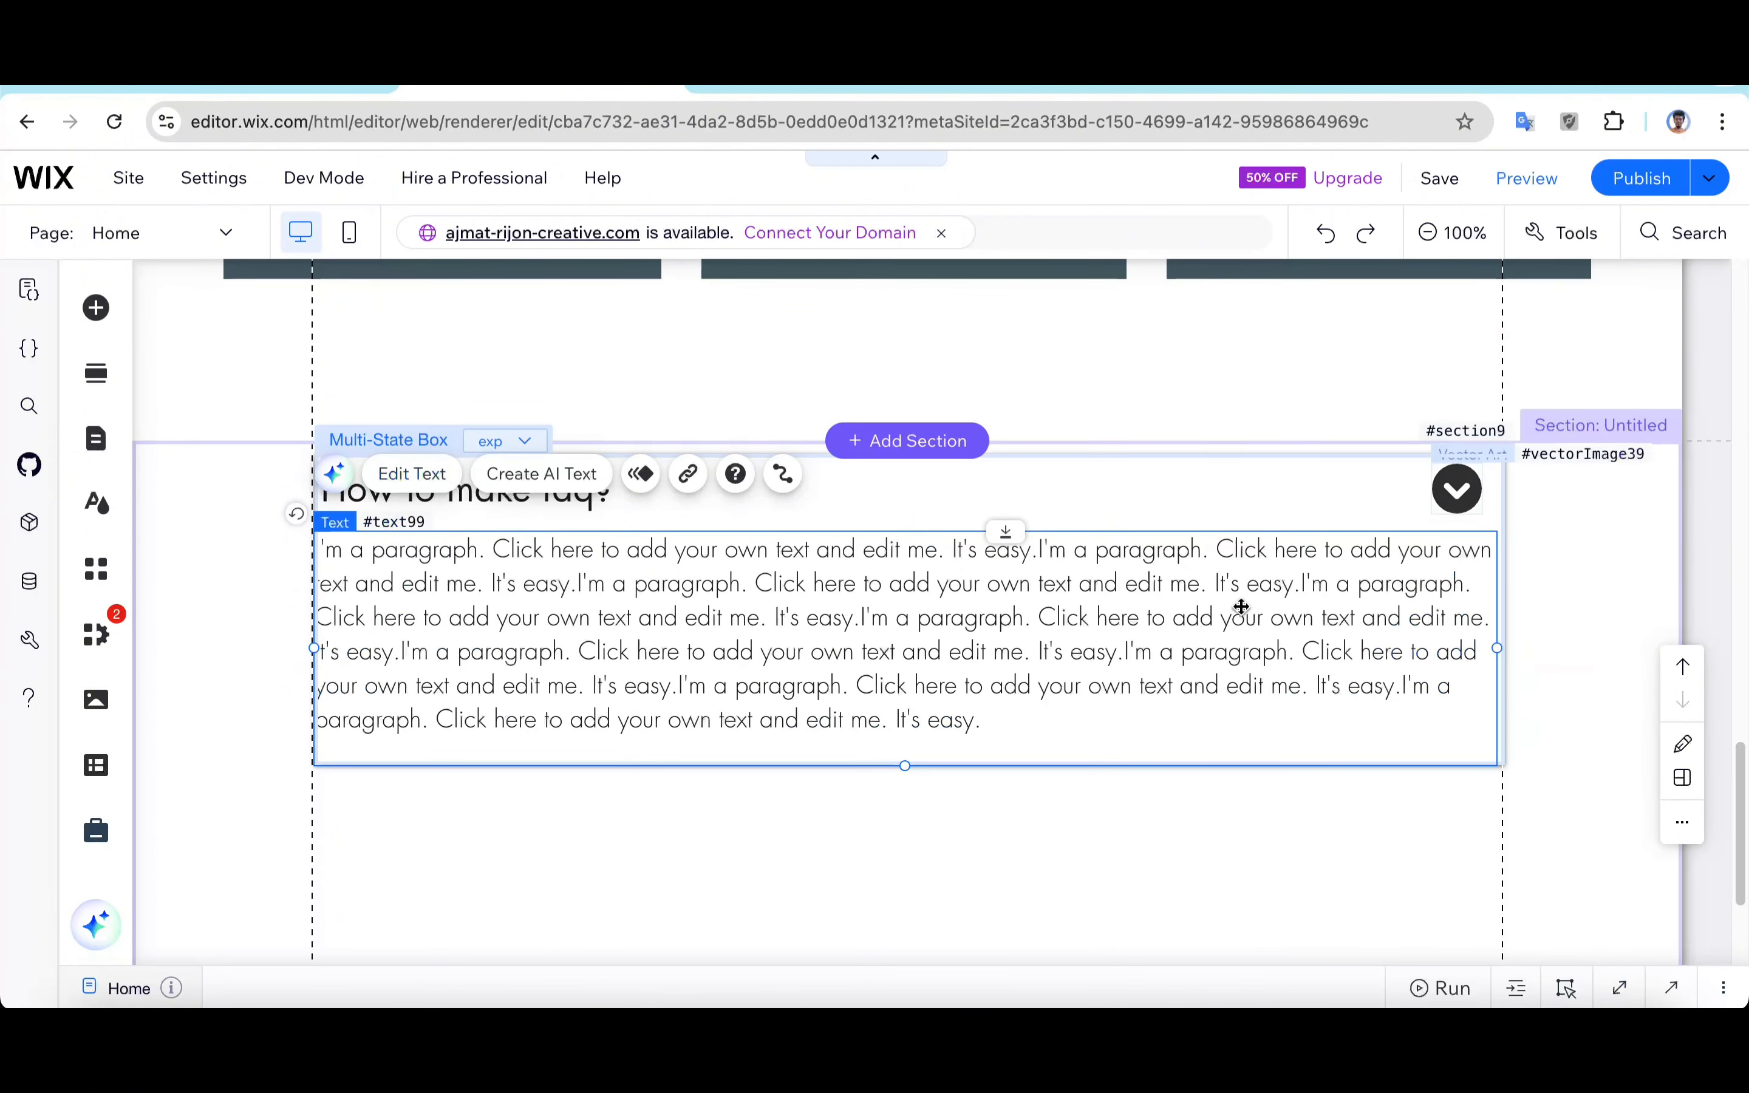
Step: Switch the box's displayed state to col and return to exp
click(493, 443)
click(498, 477)
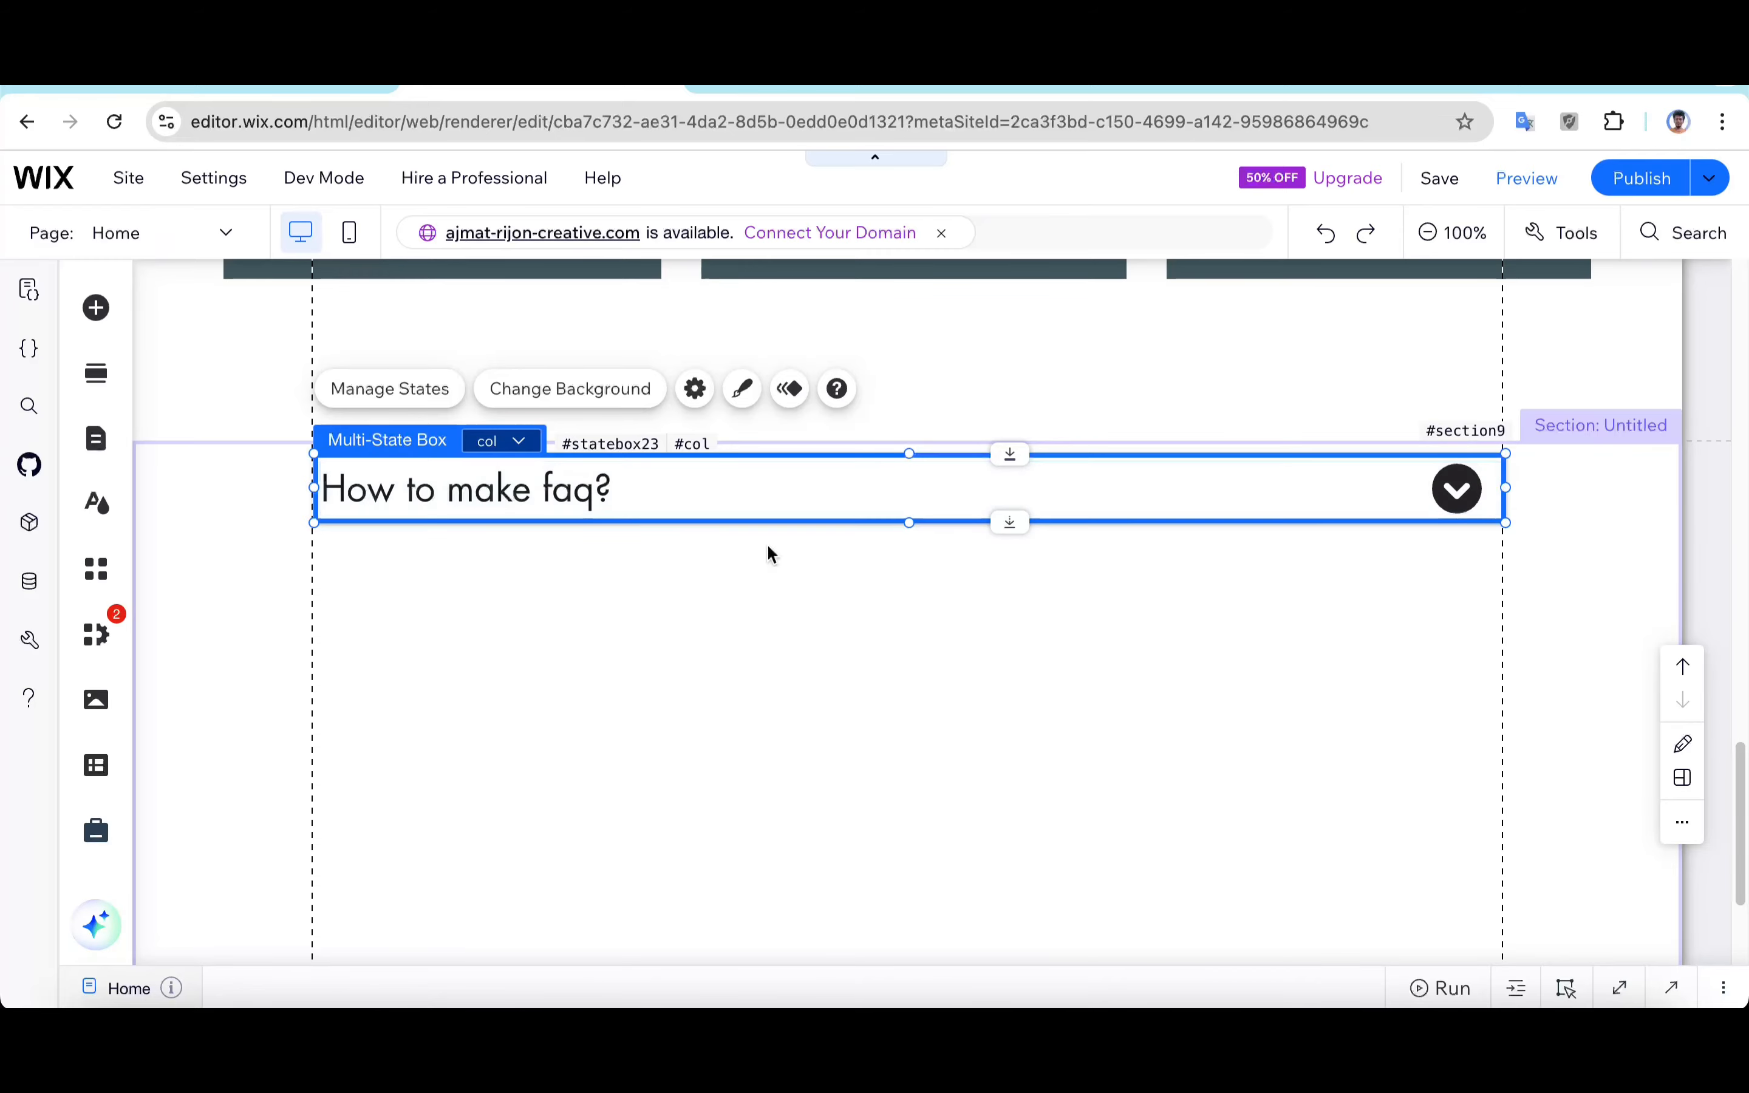
click(501, 441)
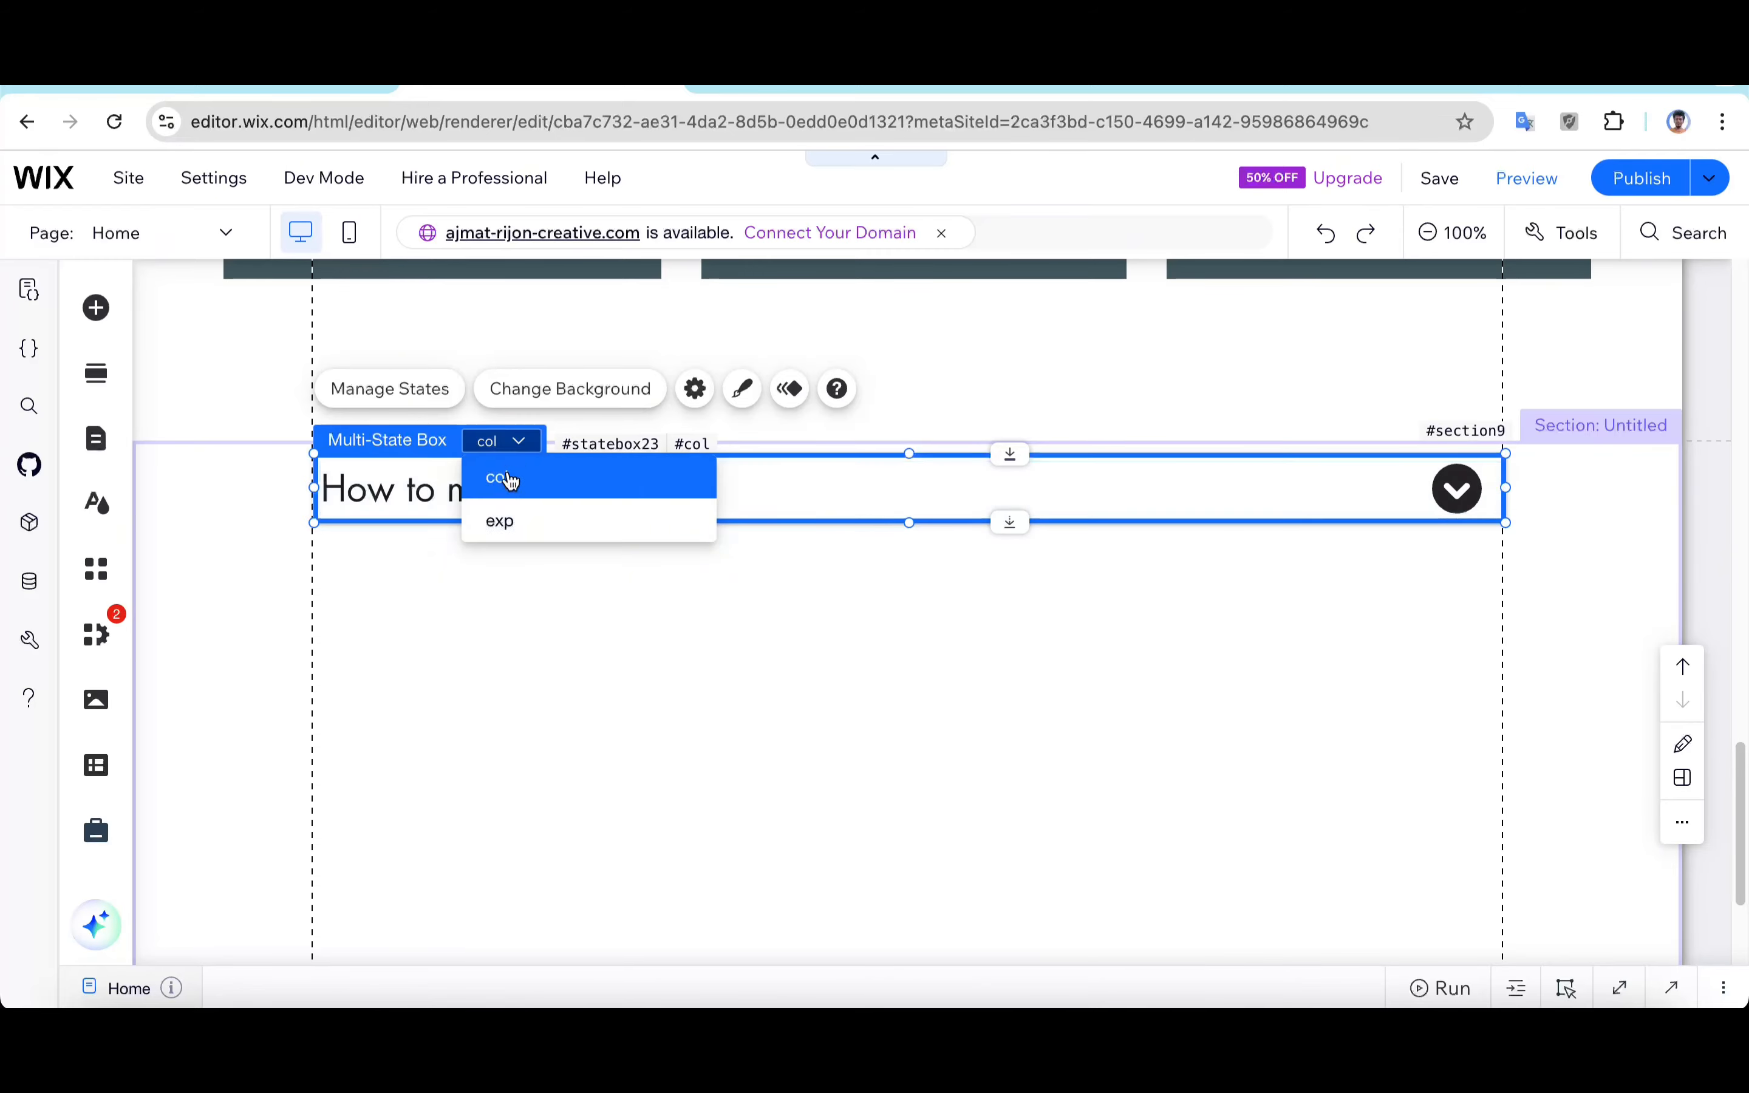
click(509, 523)
click(1063, 603)
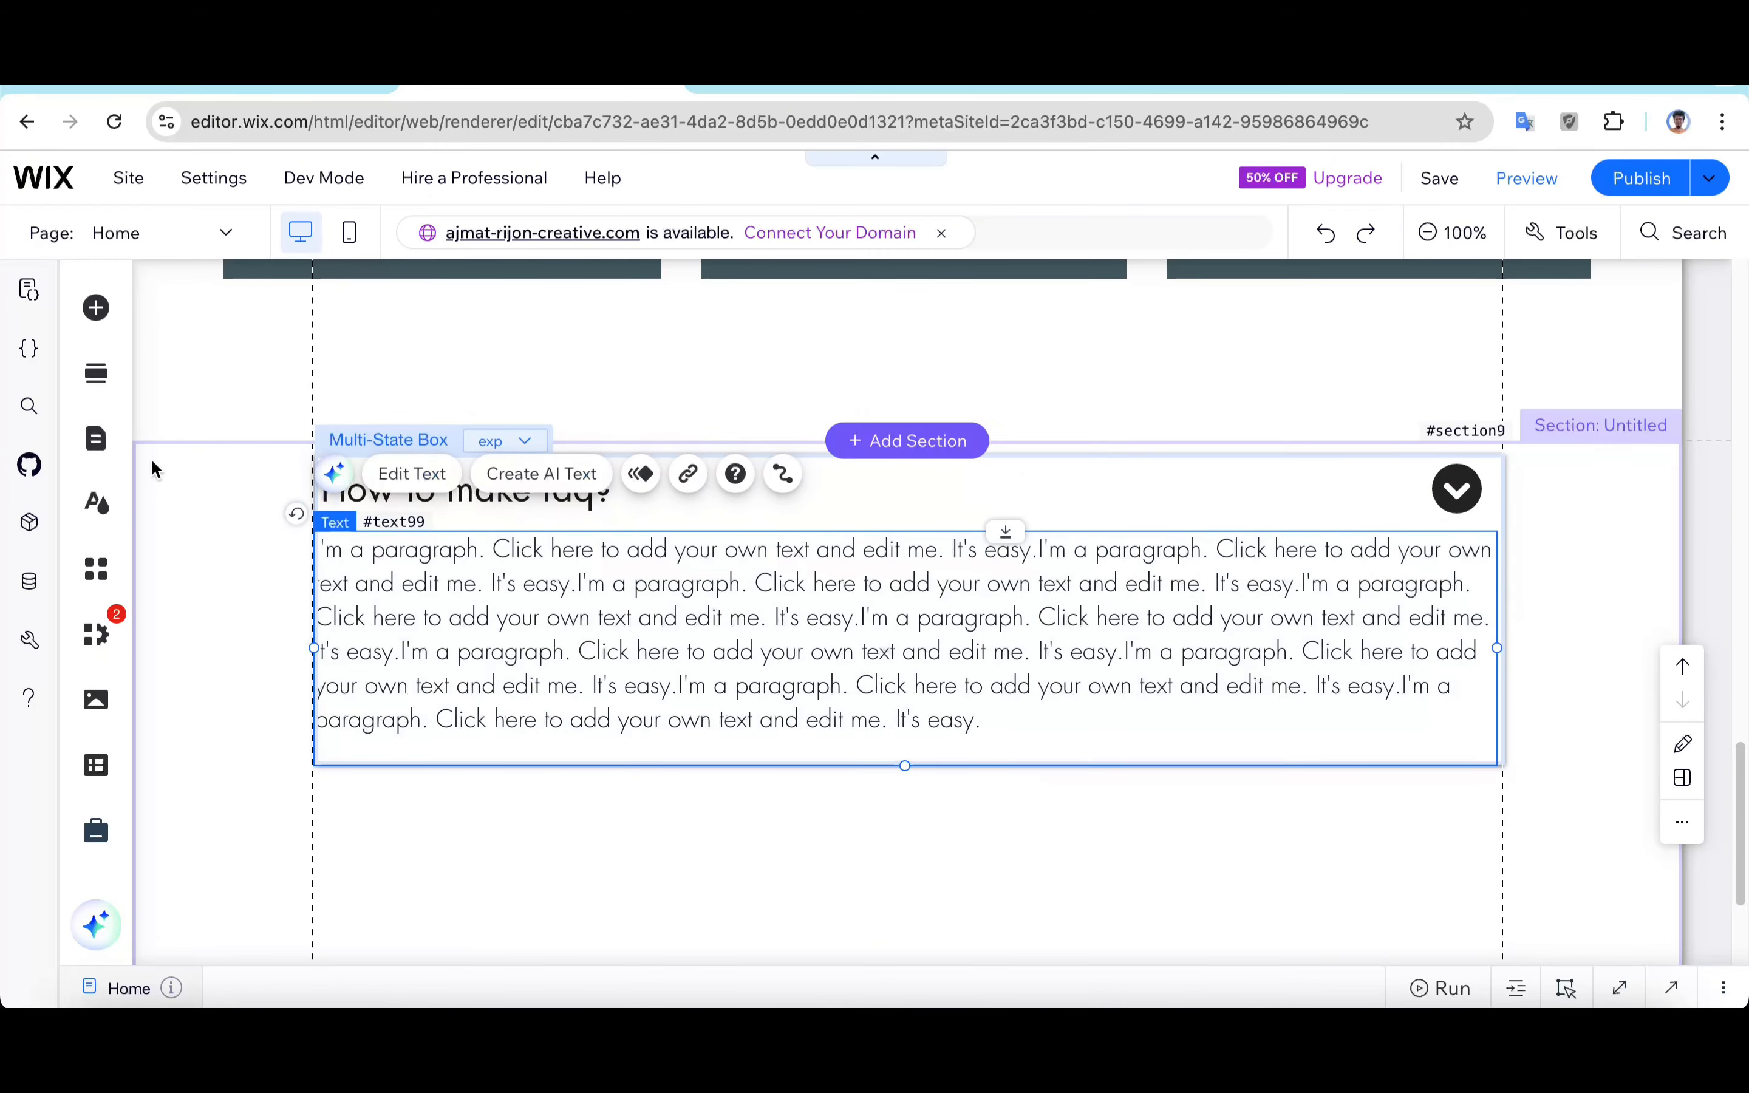
Step: Add the Arrow in Circle vector art from the decorative Arrows collection to the page
click(96, 307)
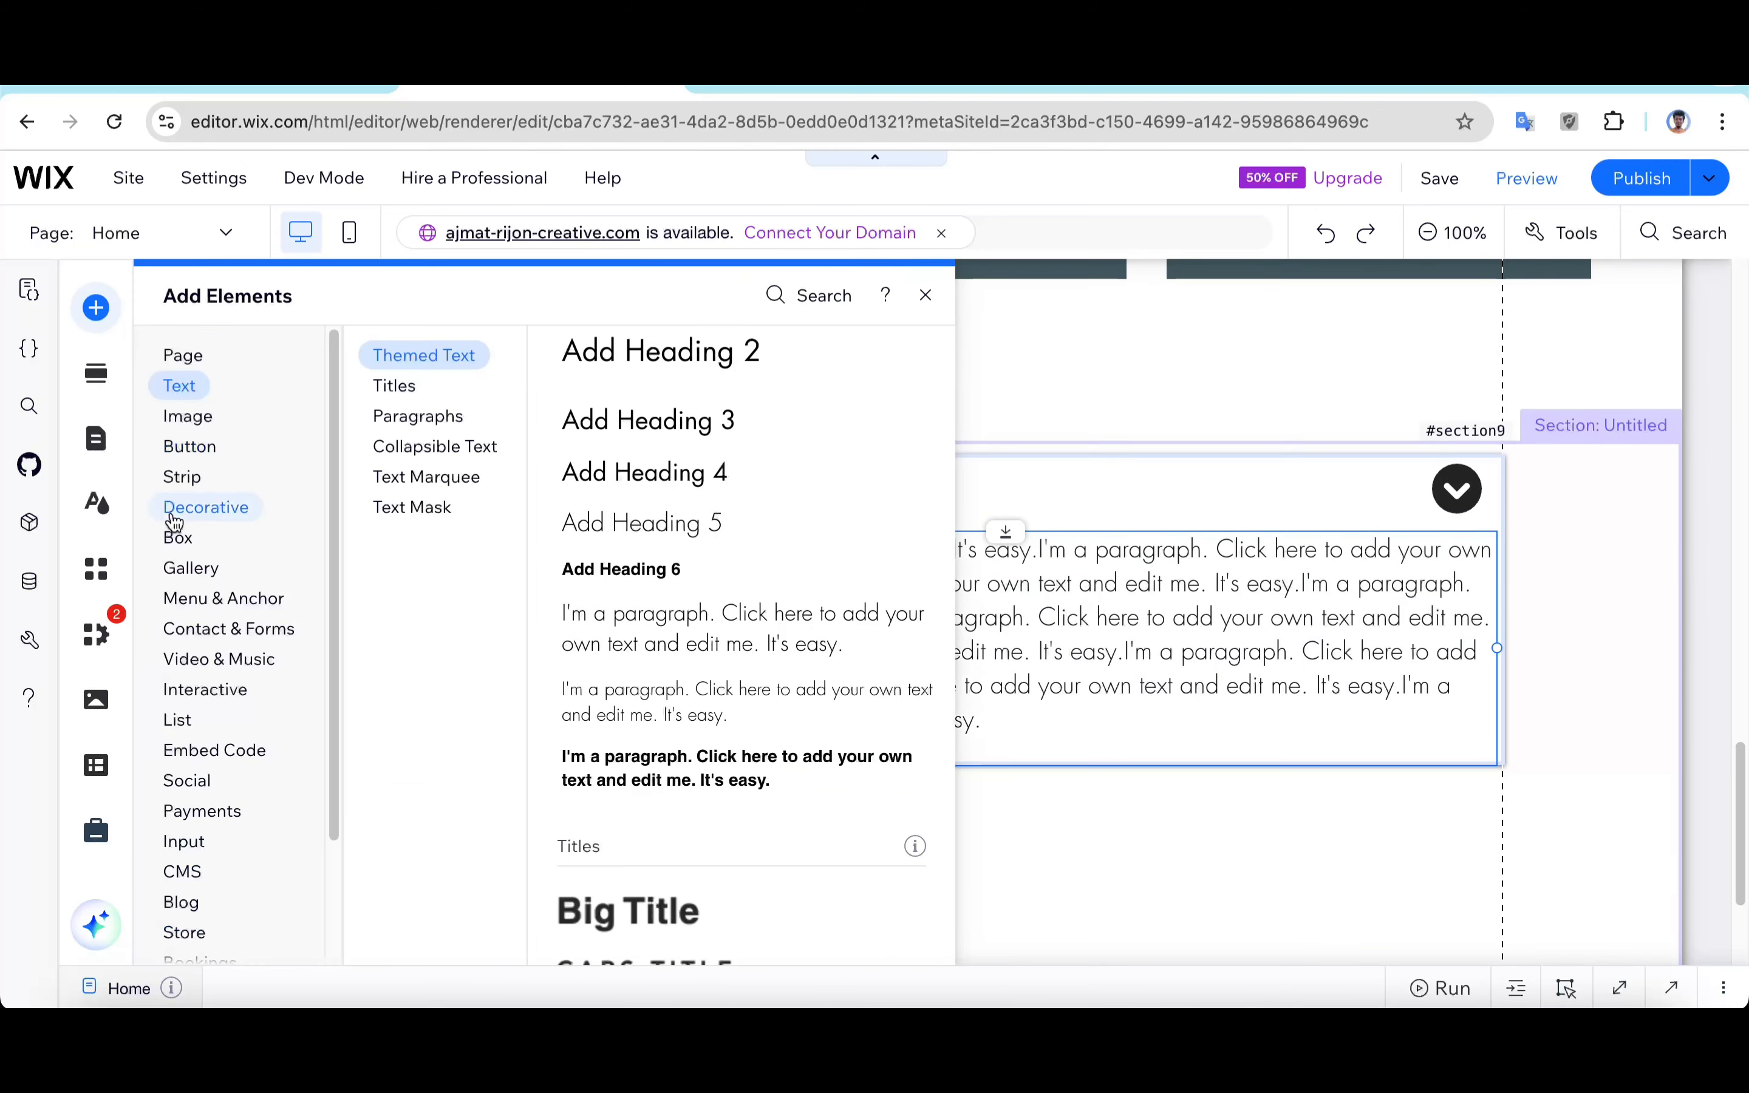
mouse_move(186, 451)
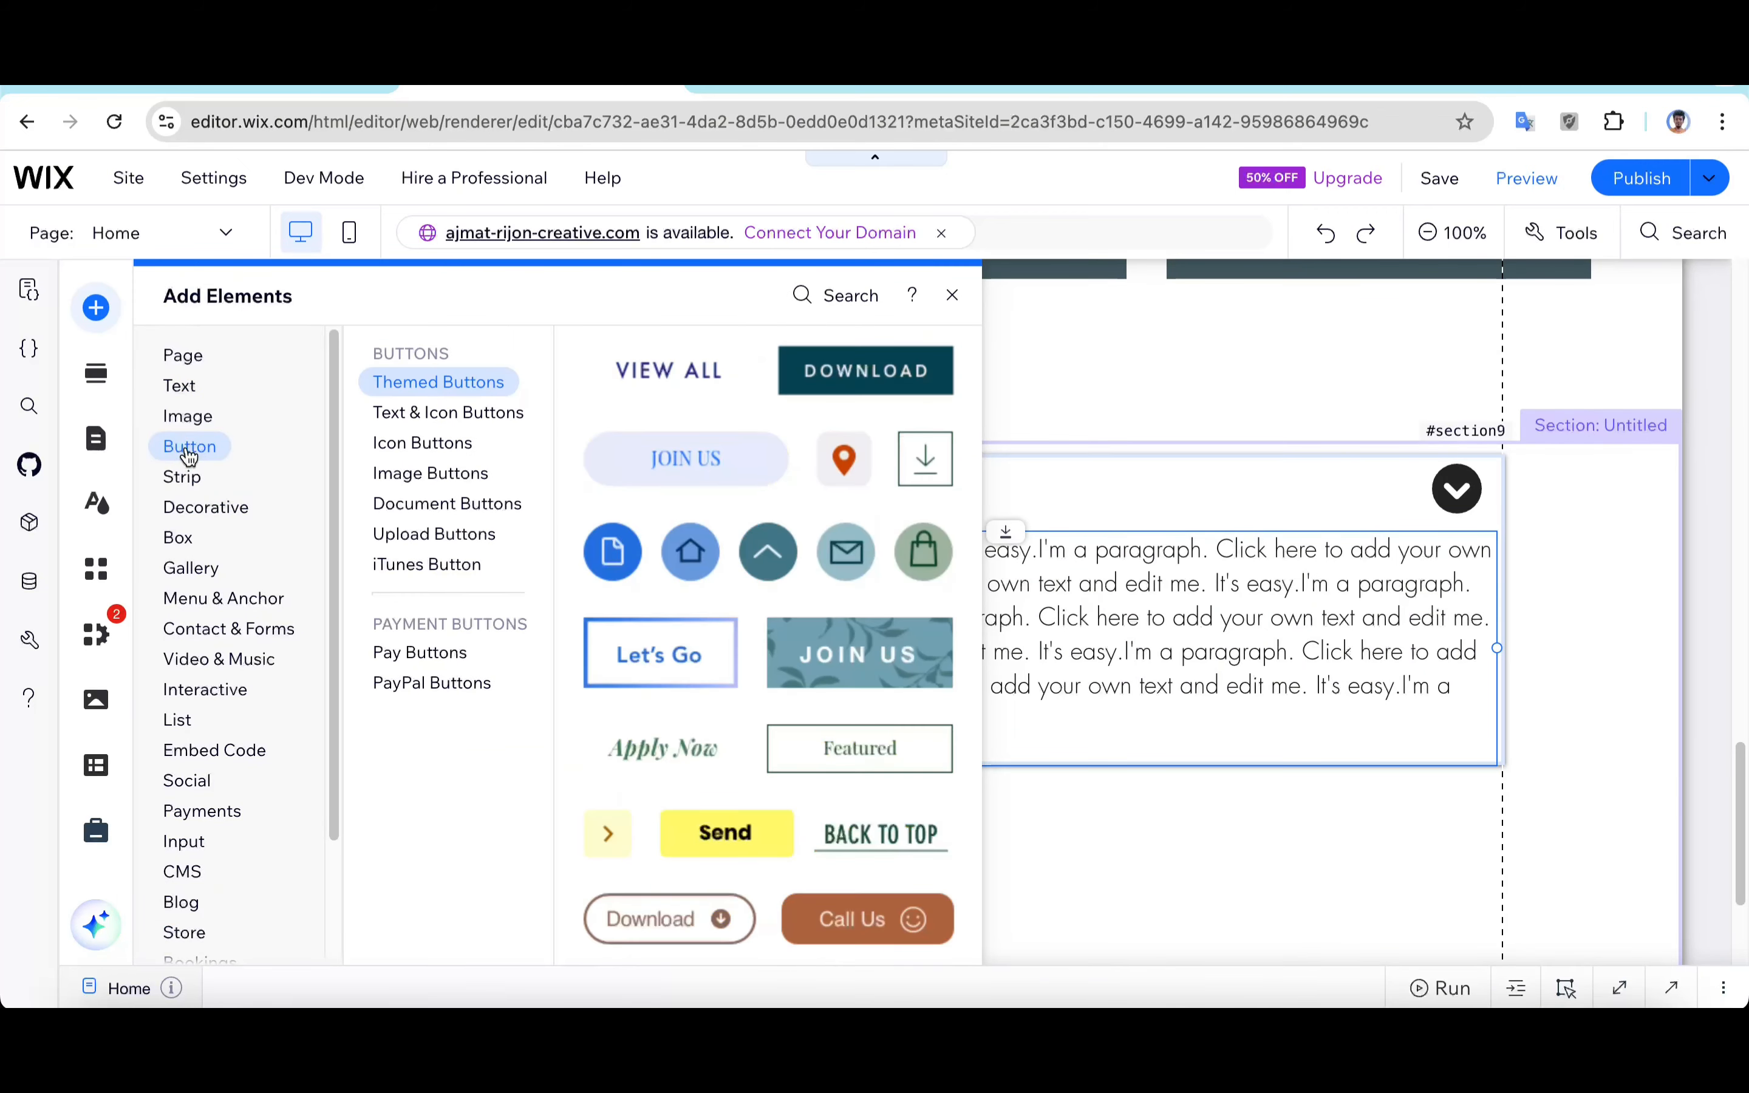
mouse_move(195, 504)
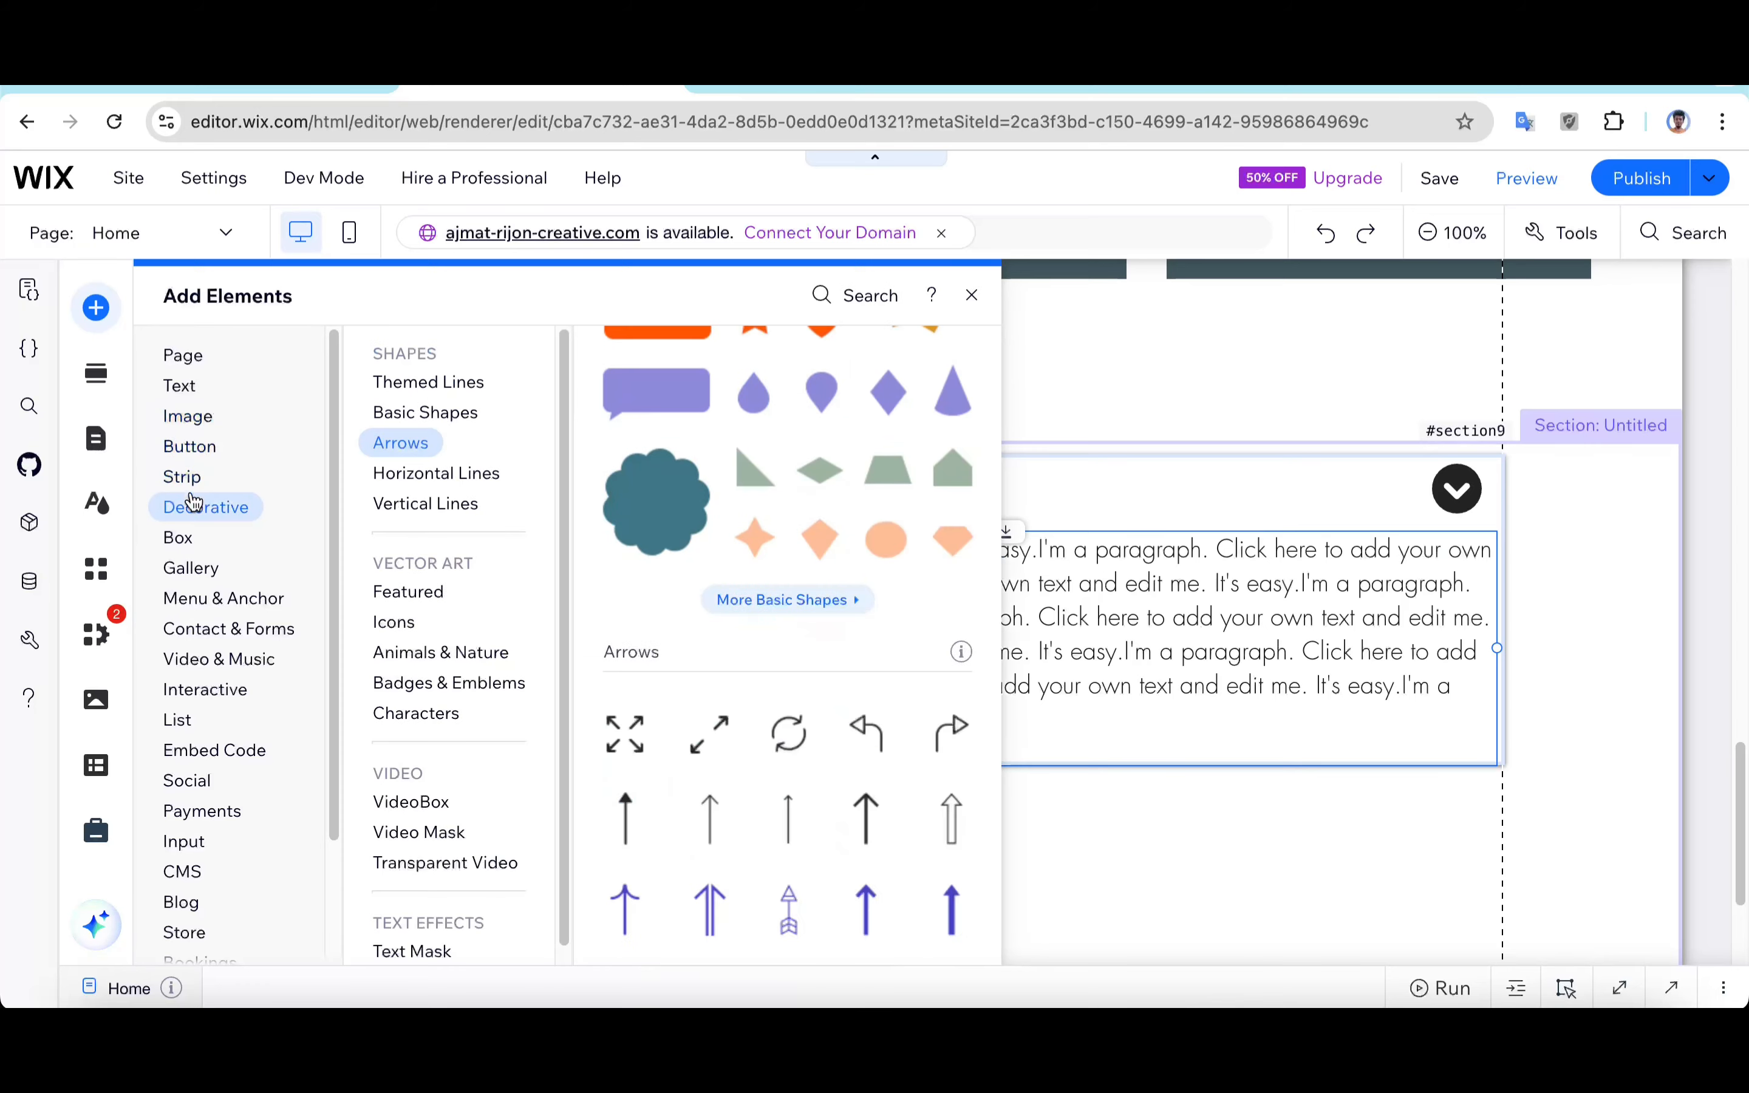
click(778, 707)
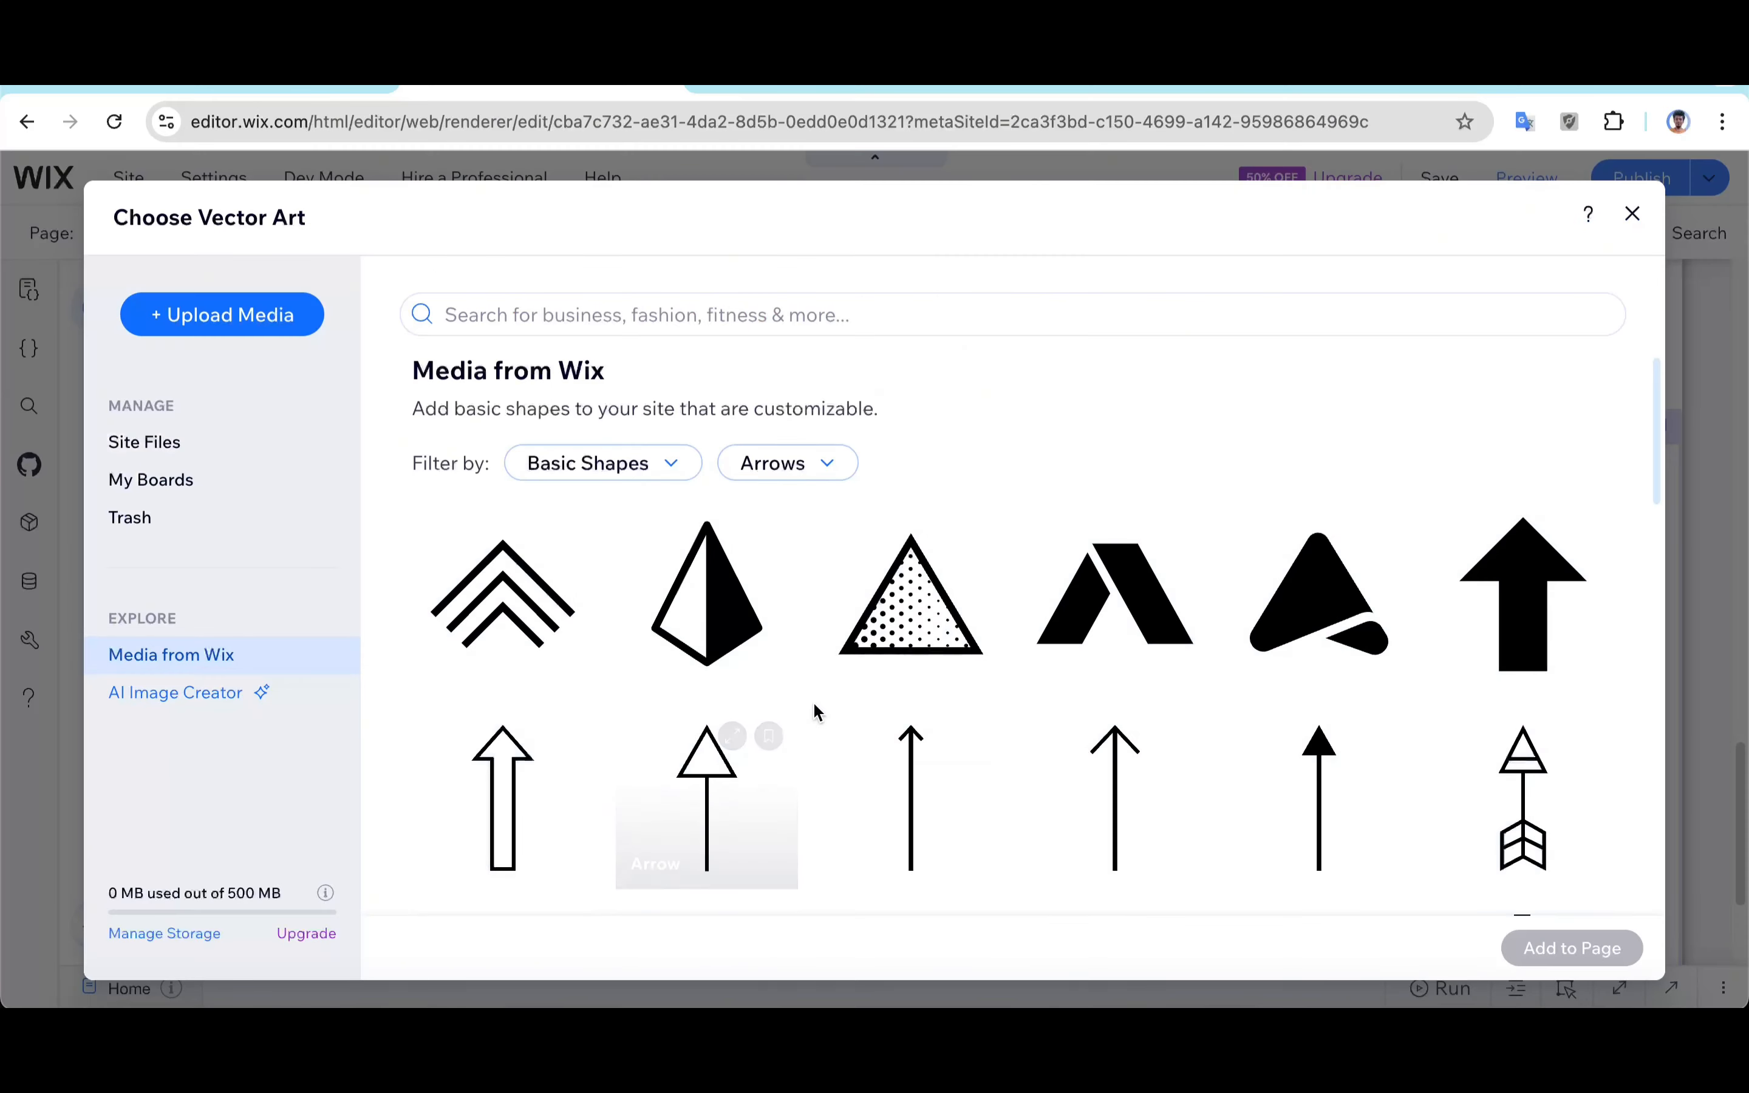
scroll(649, 750, down, 3)
scroll(649, 751, down, 15)
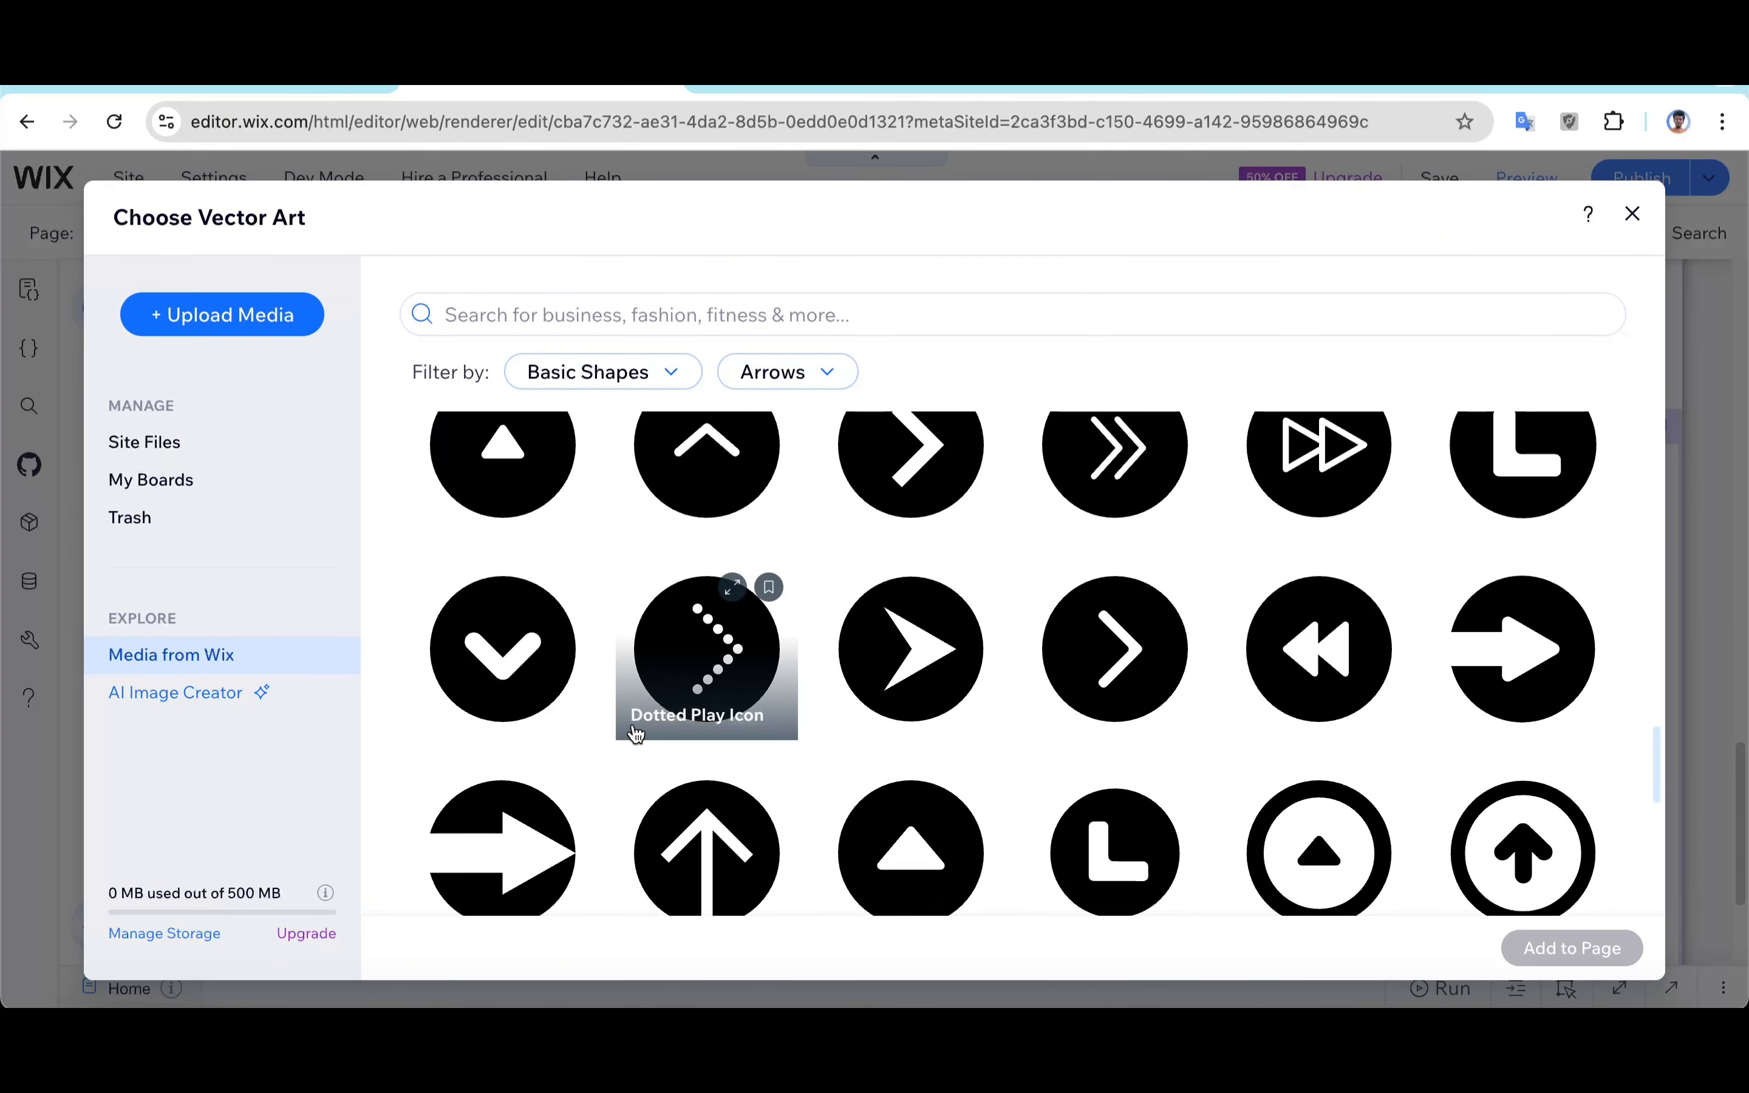
scroll(569, 699, up, 1)
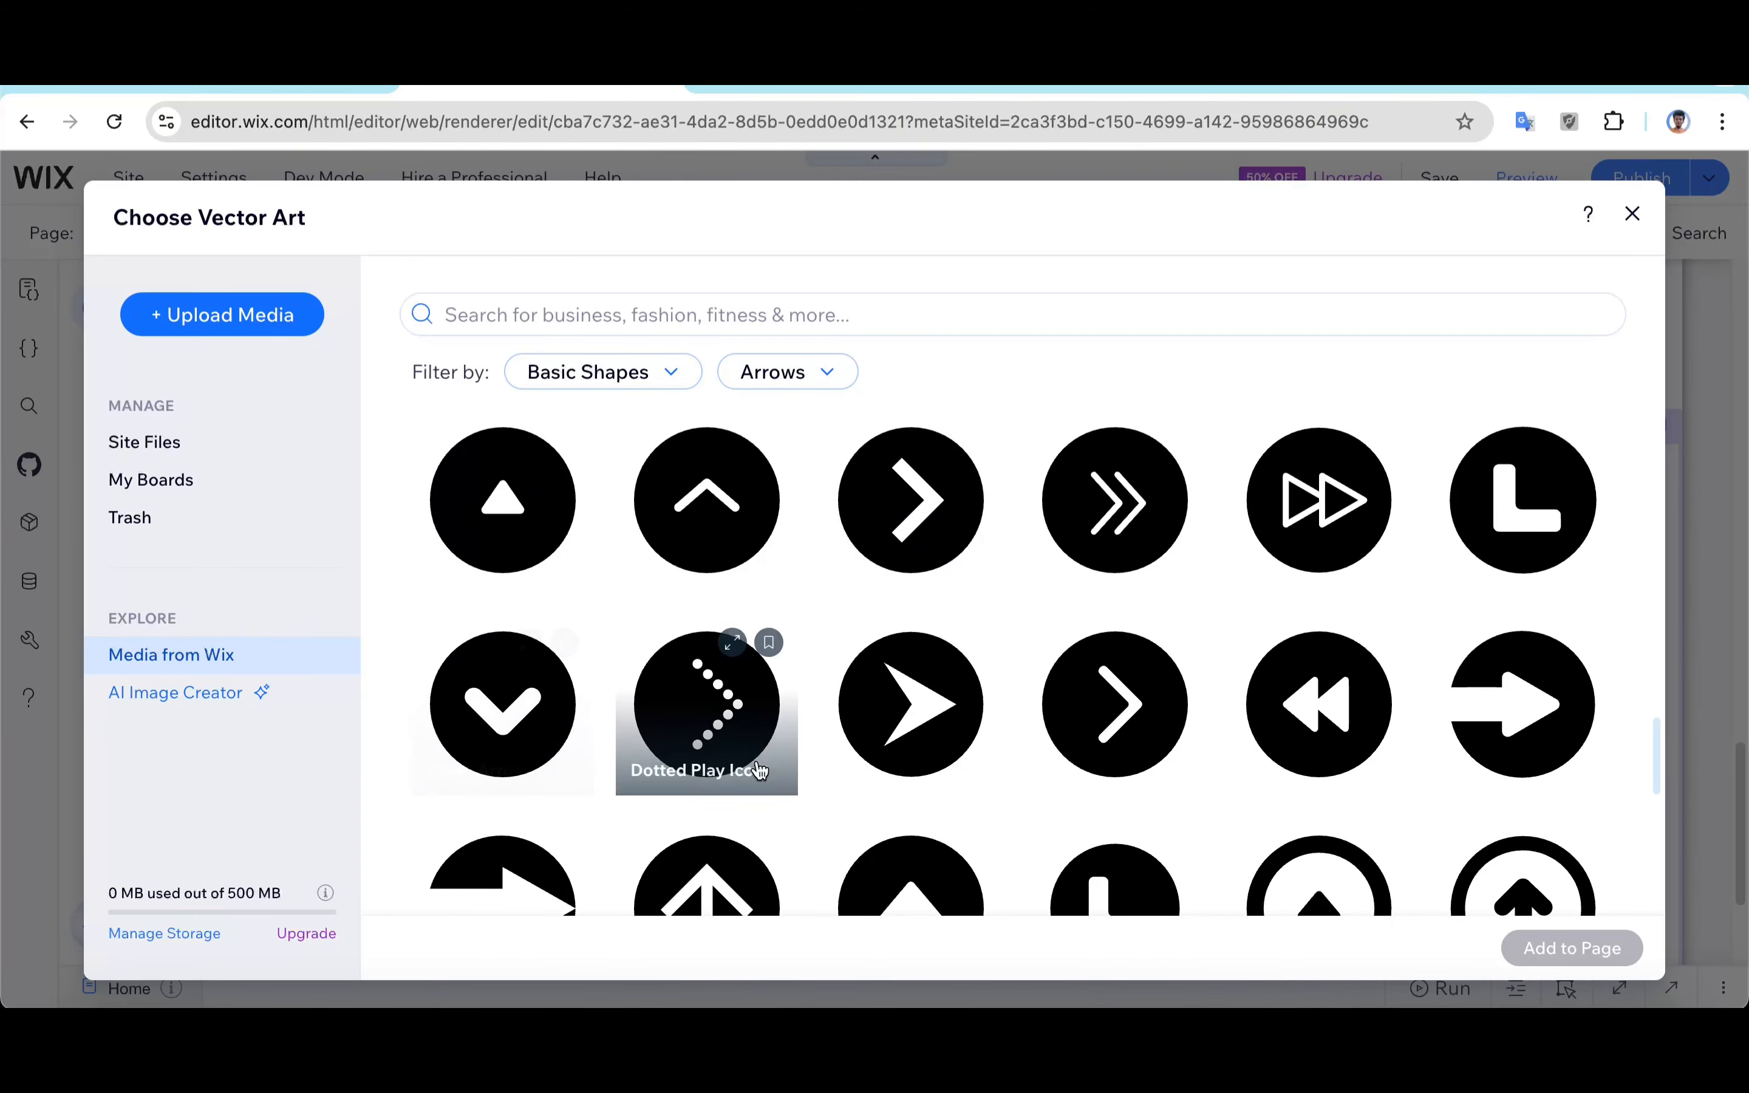
scroll(635, 769, down, 3)
scroll(635, 770, down, 1)
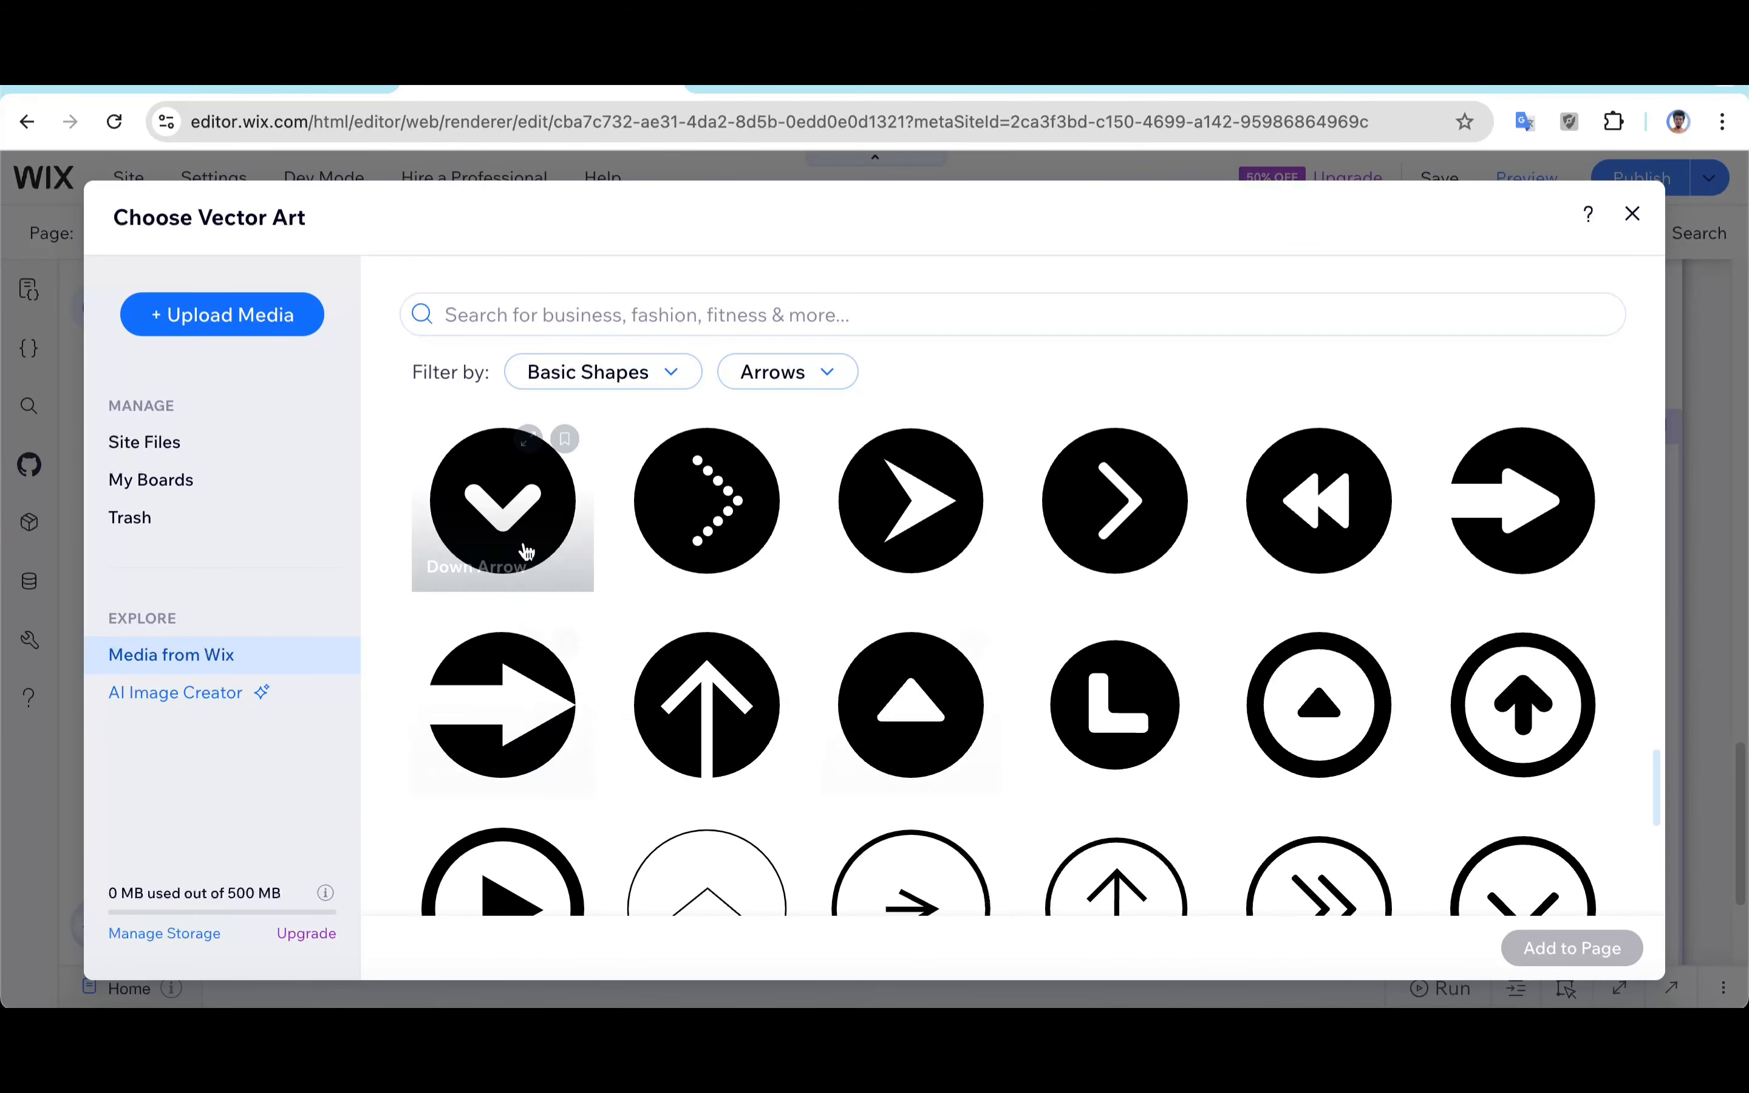
scroll(939, 680, down, 3)
scroll(988, 692, up, 5)
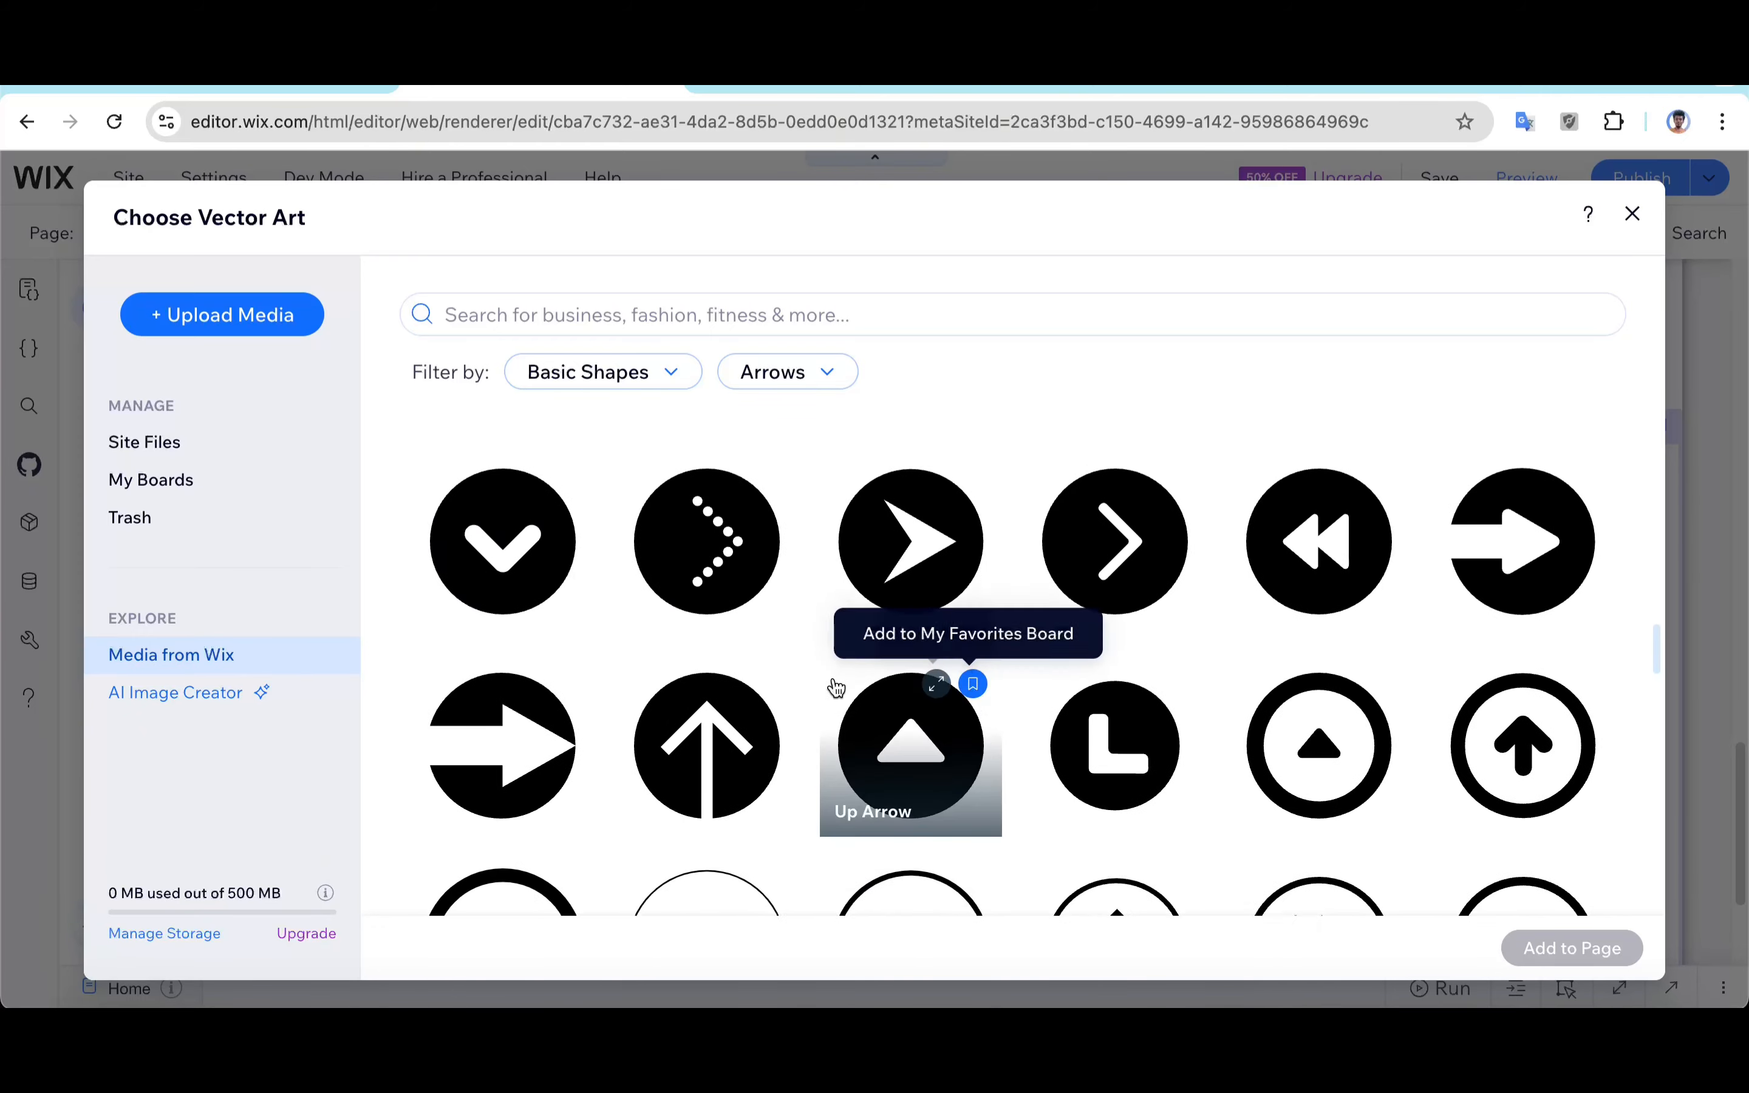
scroll(501, 631, up, 2)
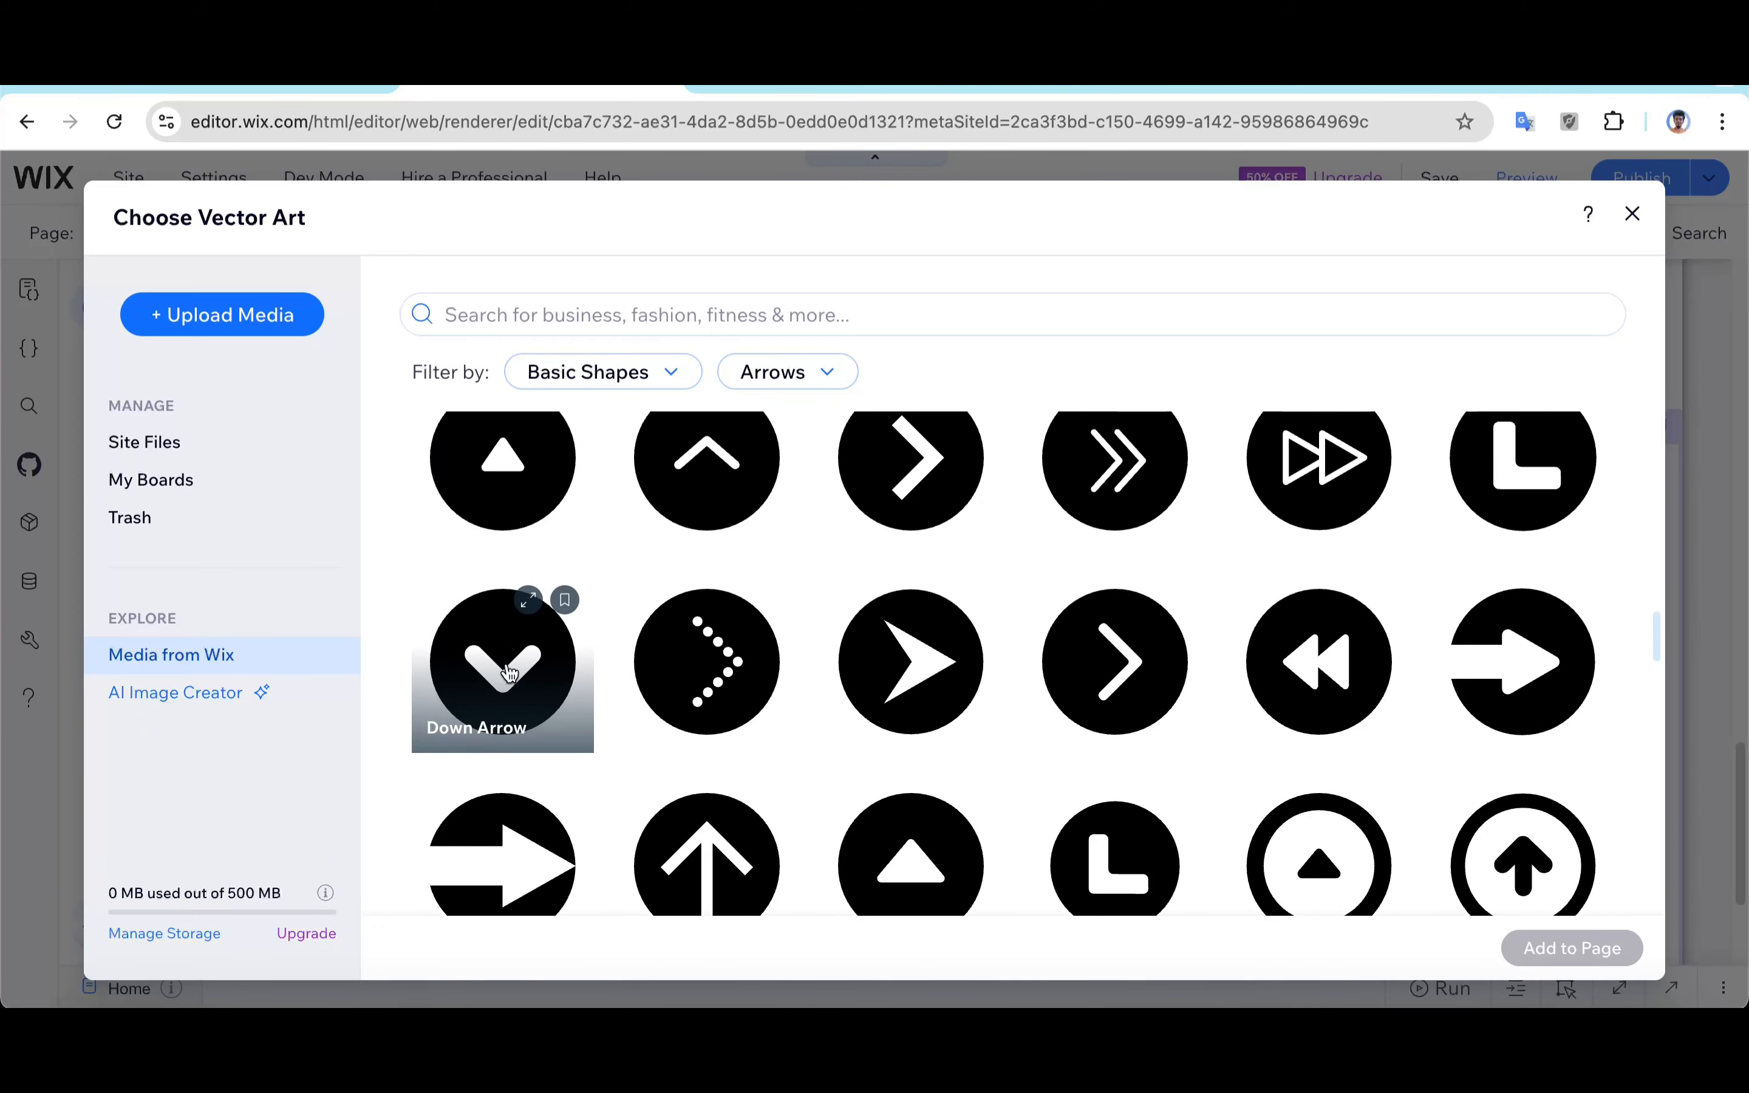
scroll(498, 636, up, 3)
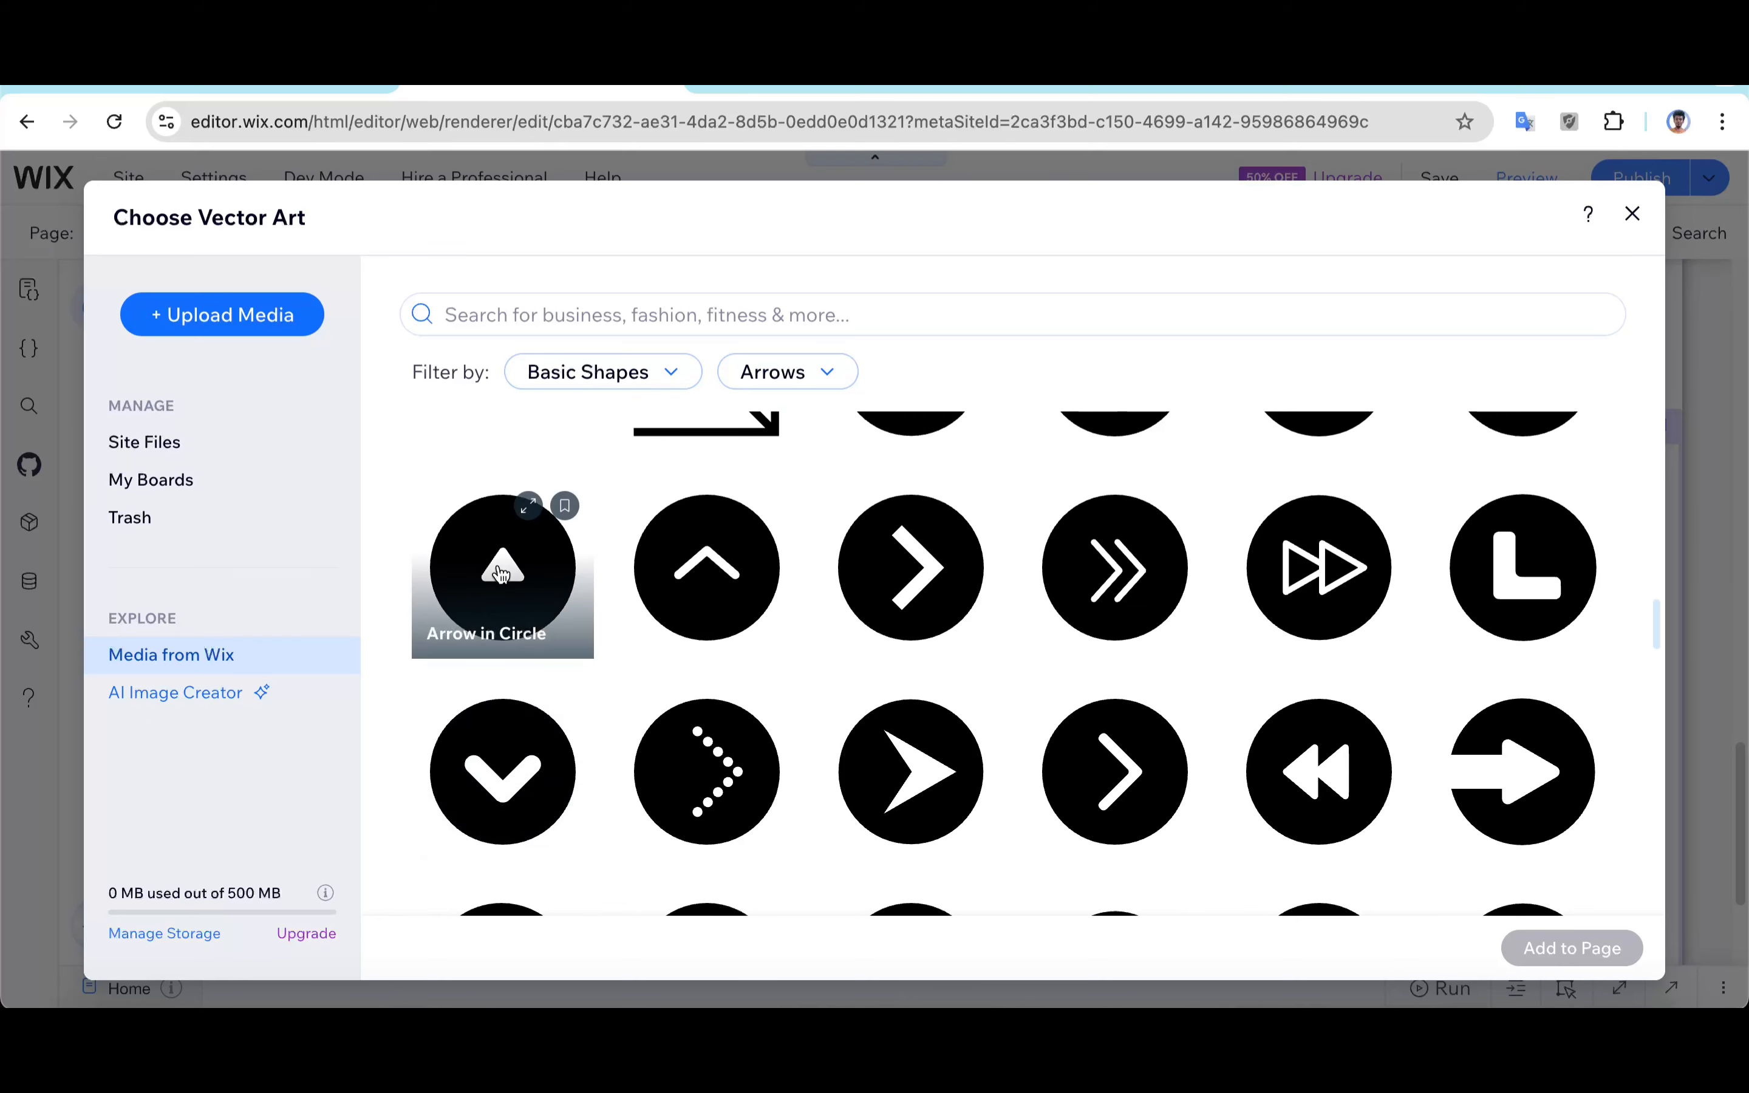
click(531, 582)
click(1570, 965)
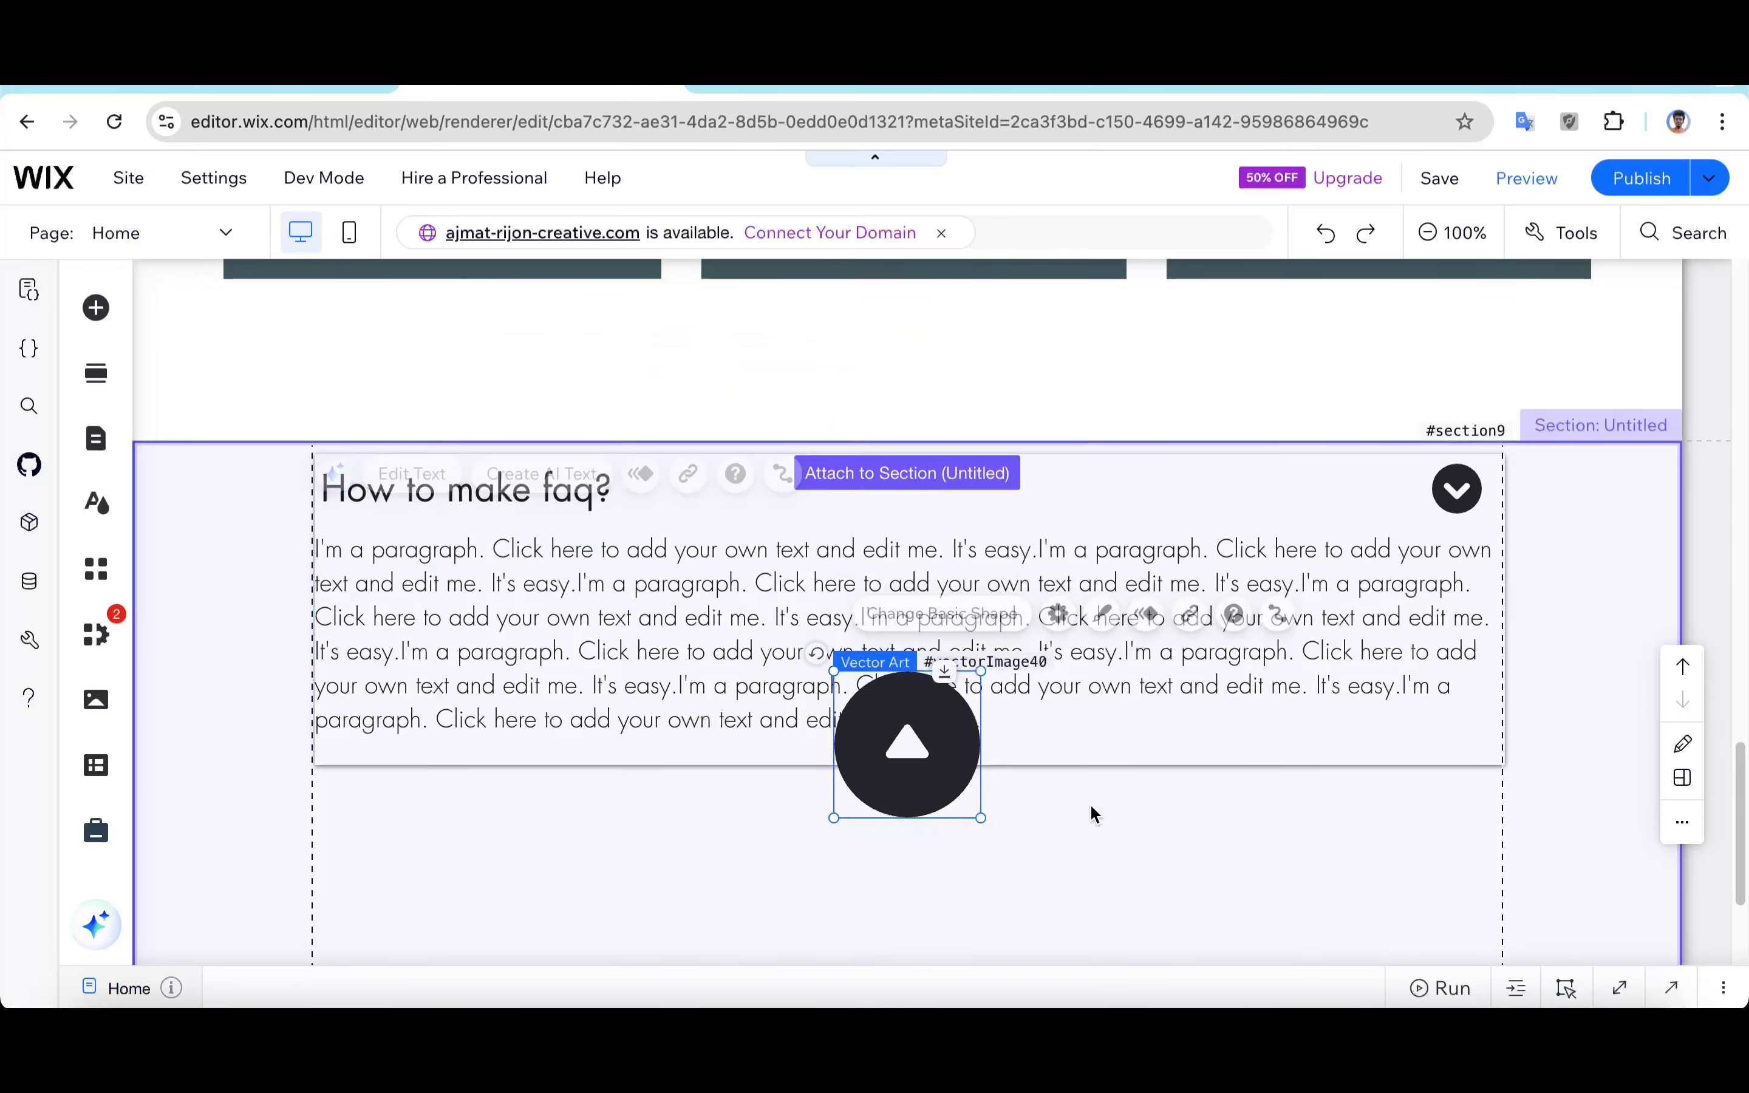
Step: Shrink the new up-arrow icon to a small size beside the box
drag(981, 820, 1305, 835)
click(1318, 800)
click(1460, 493)
click(838, 683)
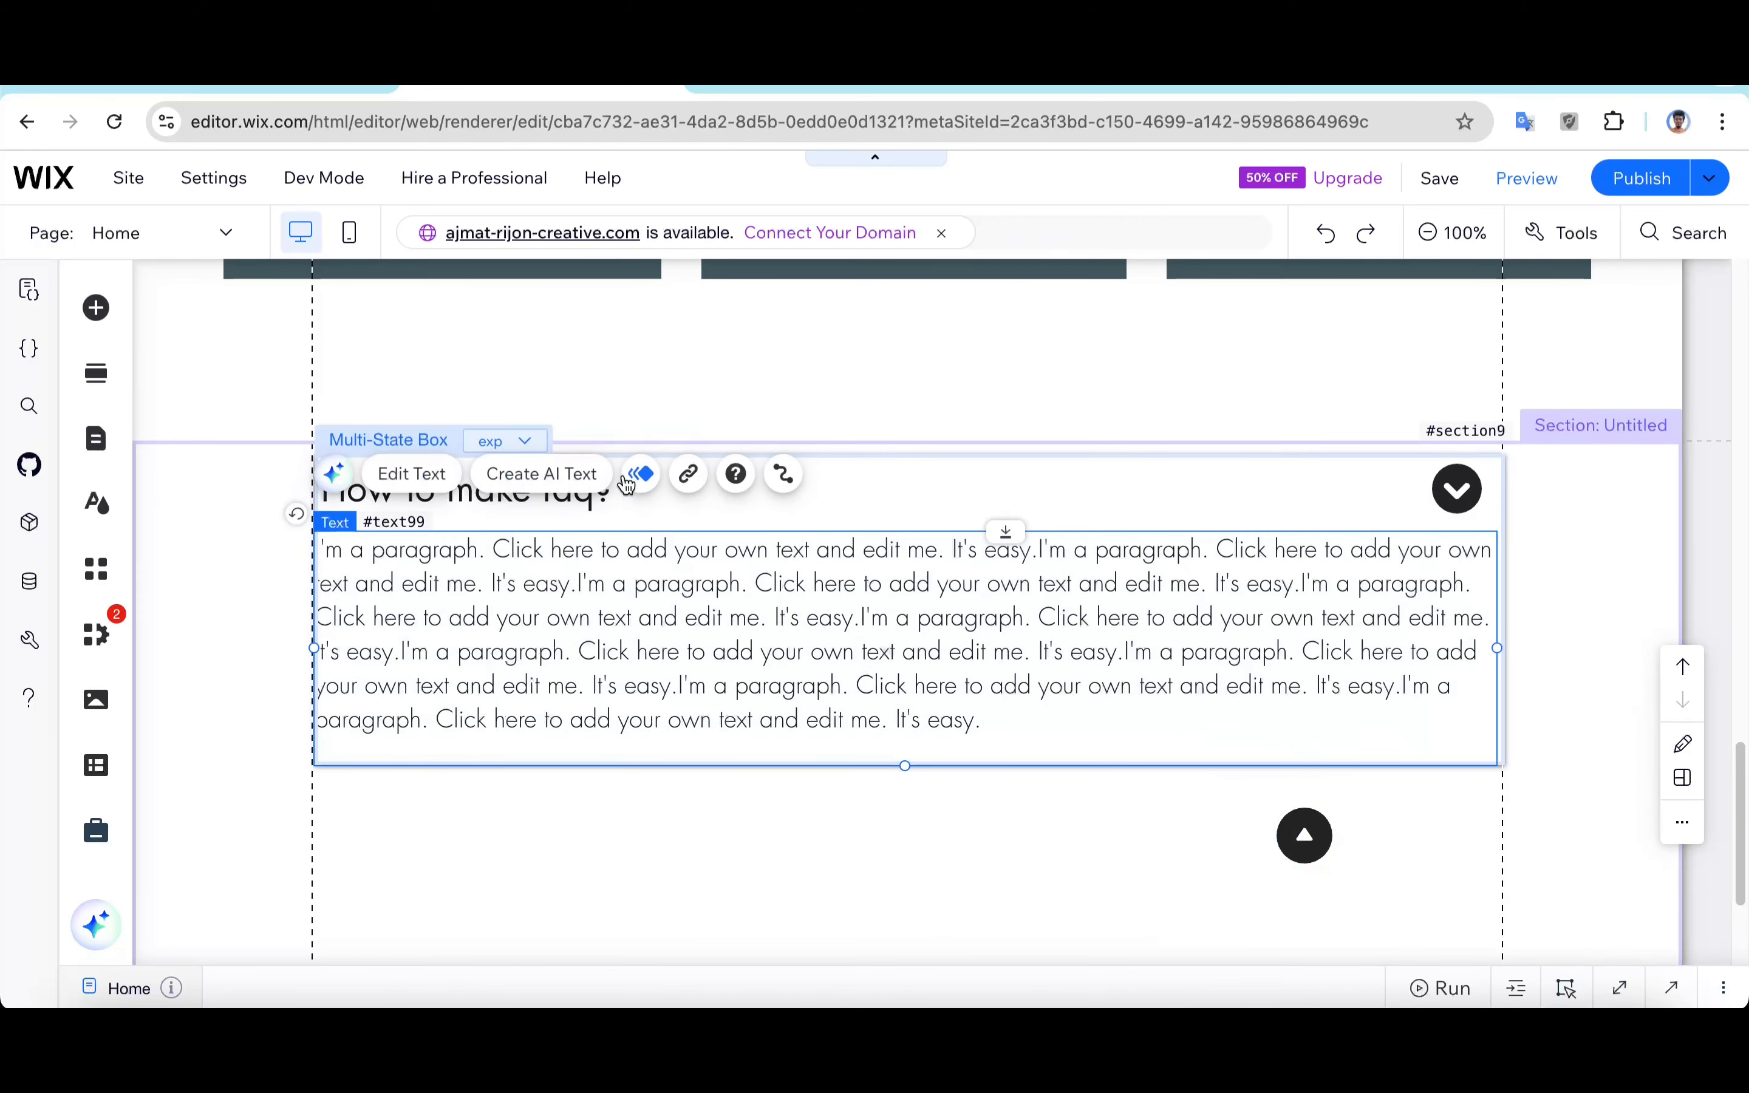
Step: In the col state, move the up arrow aside and narrow the heading text to end before the down arrow
click(503, 441)
click(506, 481)
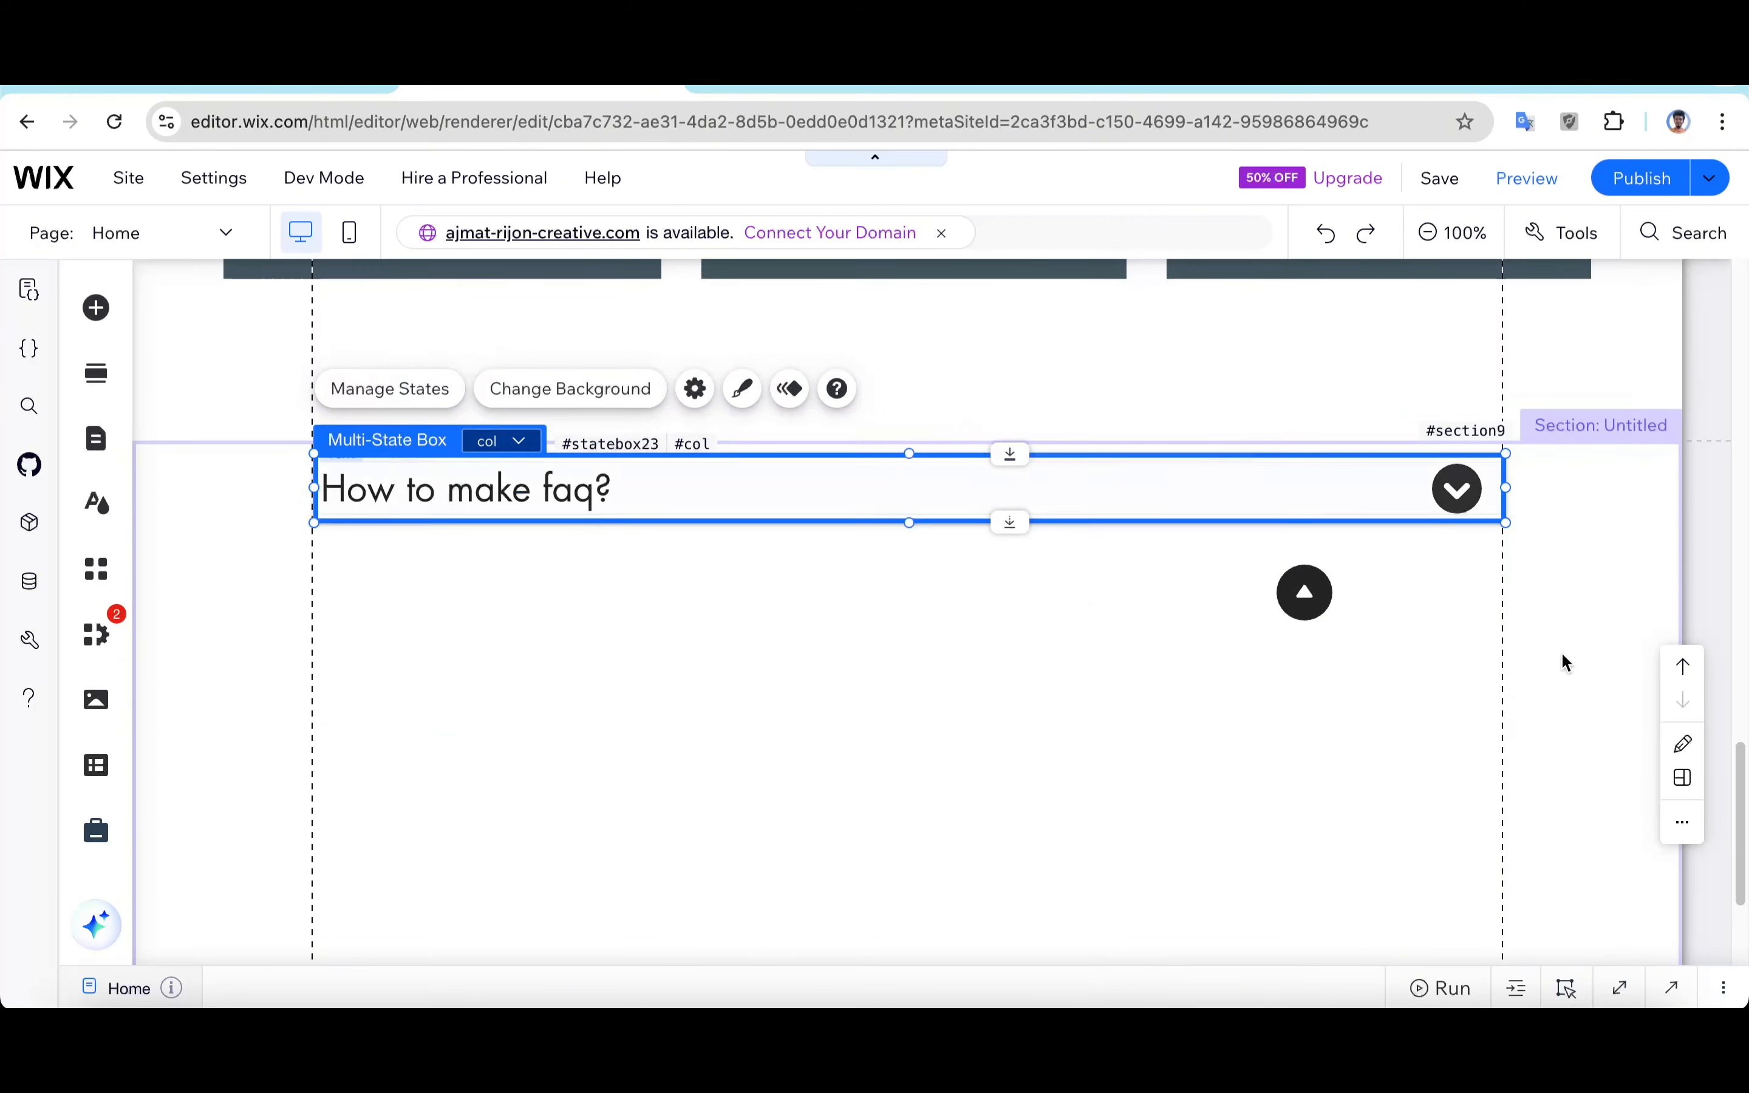
drag(1305, 591, 1384, 620)
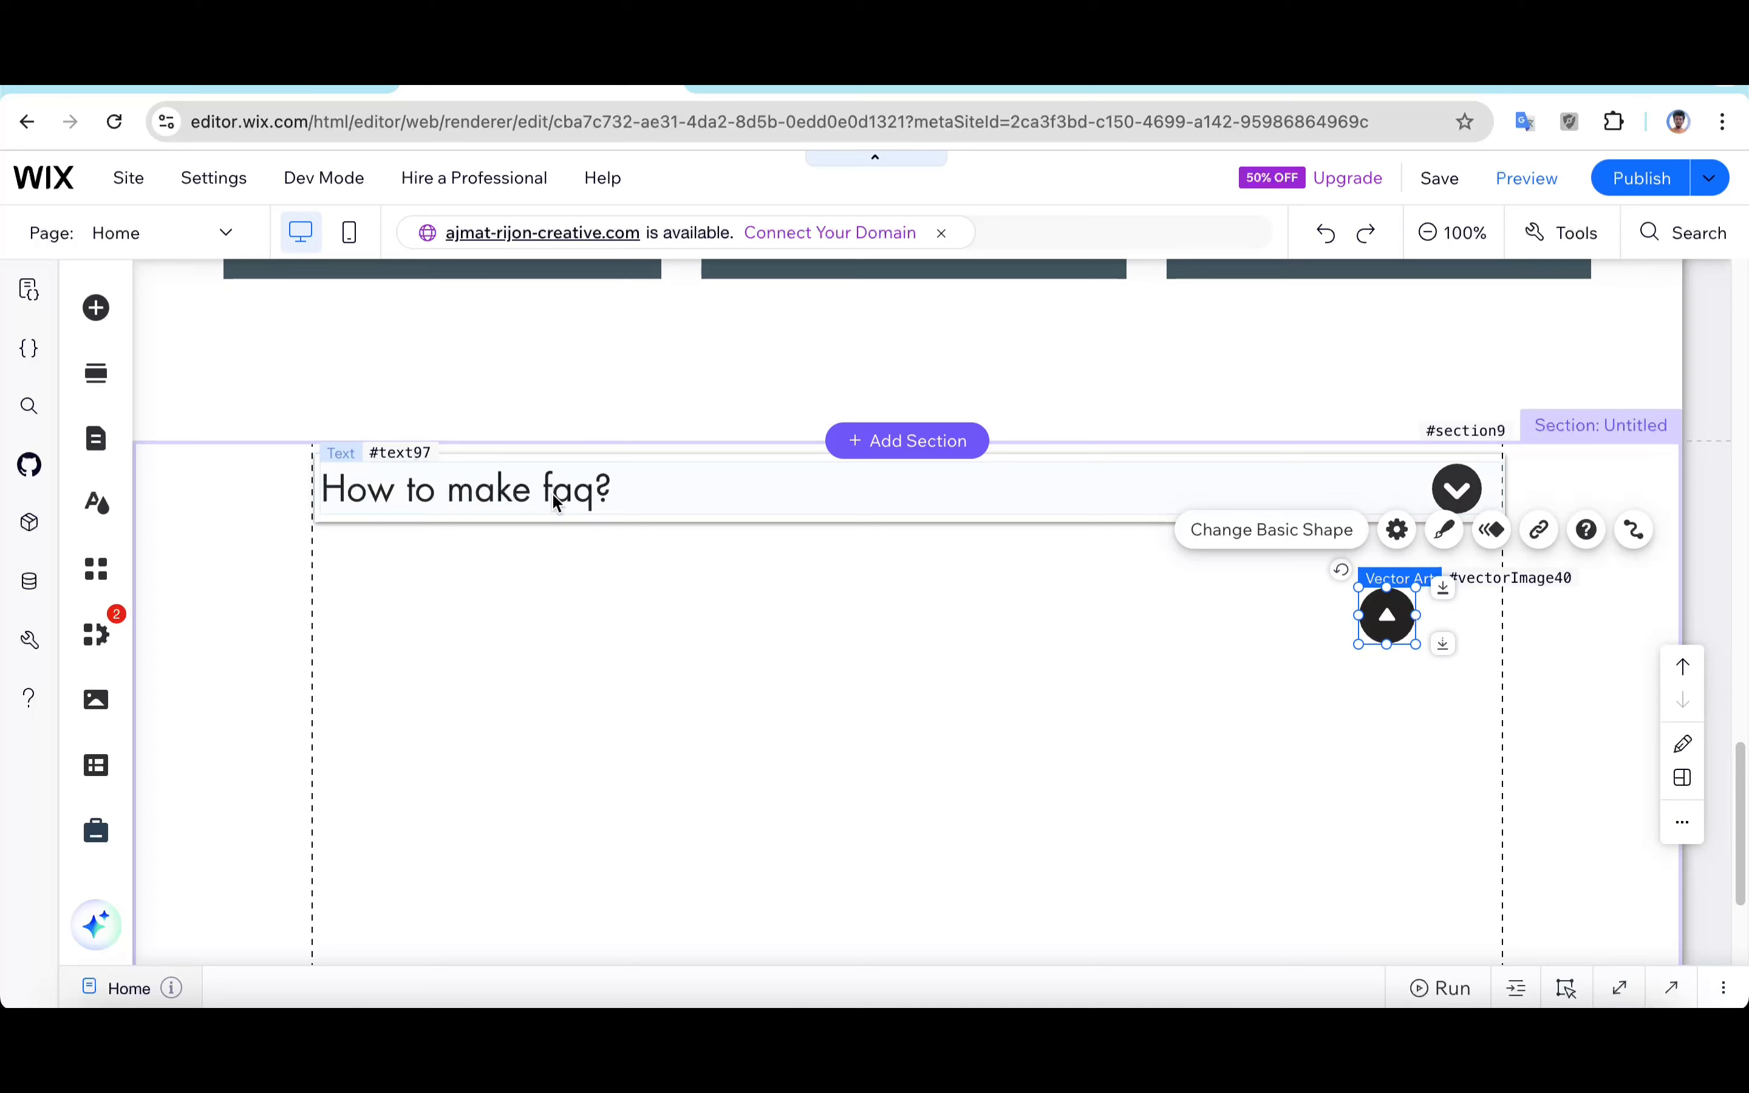
click(932, 506)
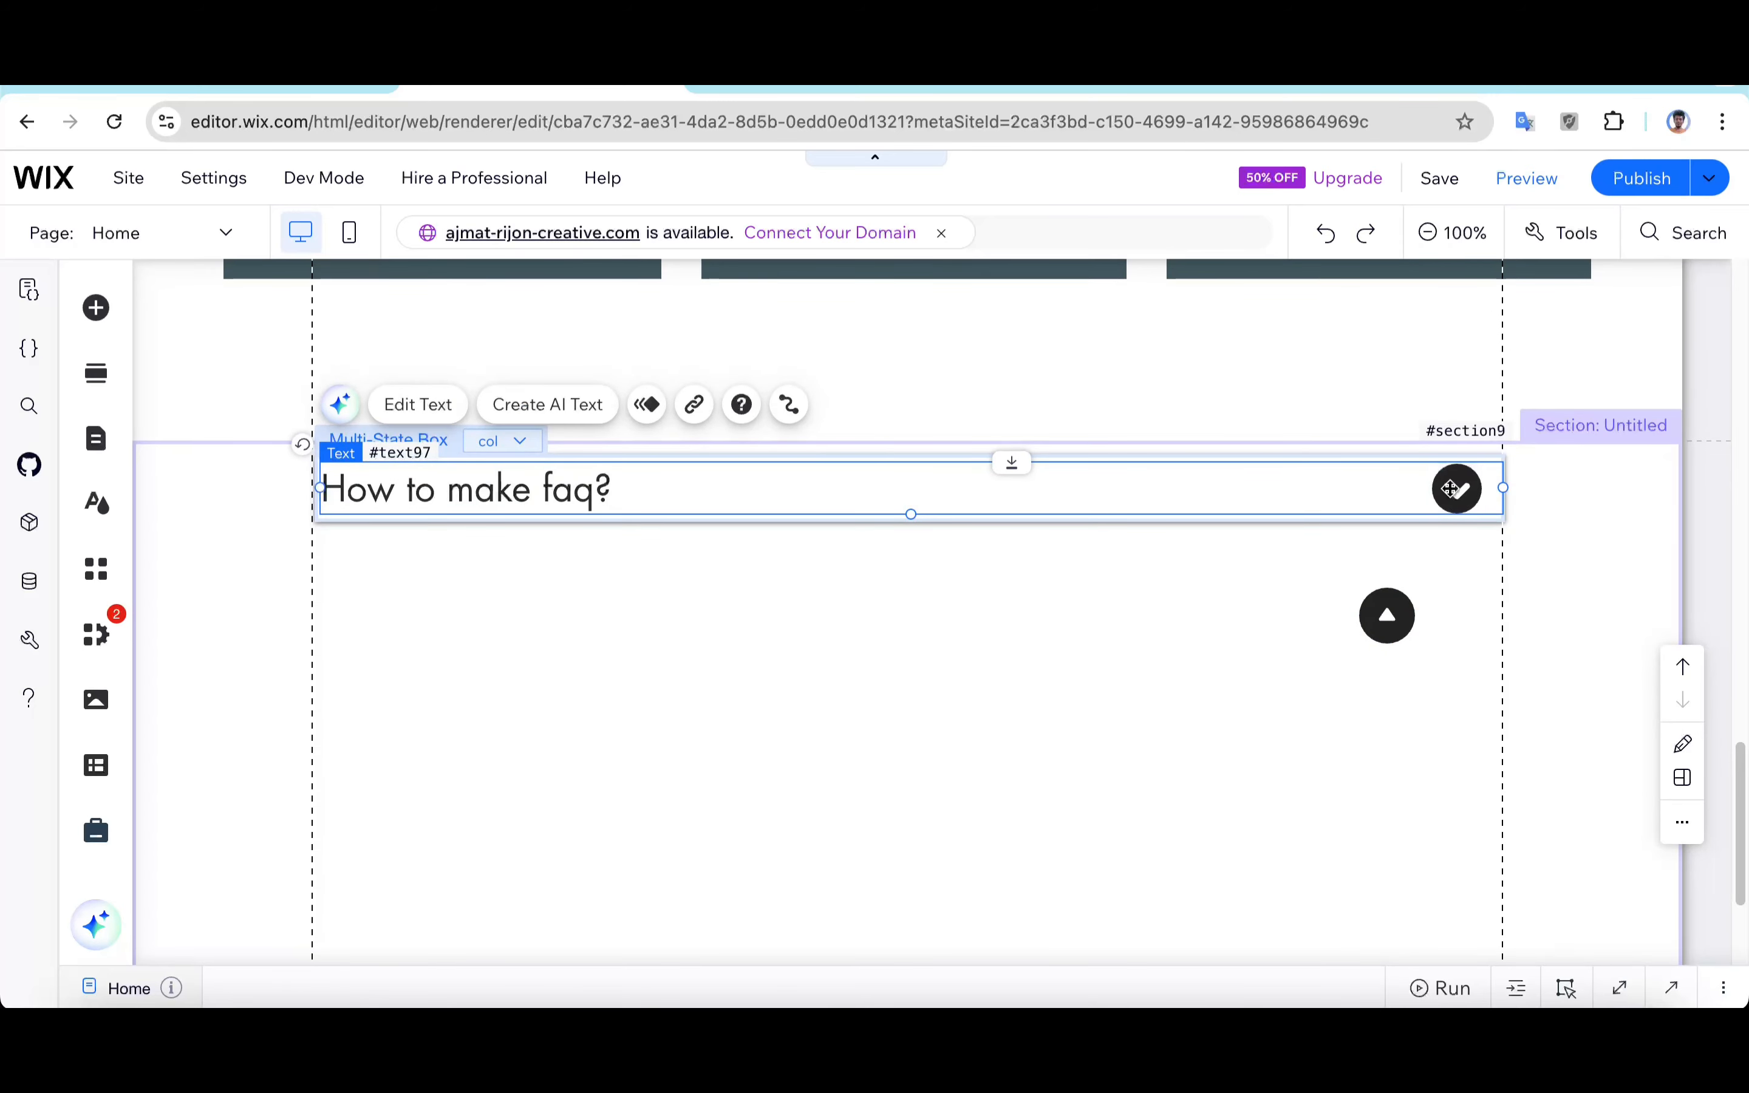
drag(1503, 488, 1417, 488)
Step: Switch to the exp state and delete its down-arrow icon
click(527, 453)
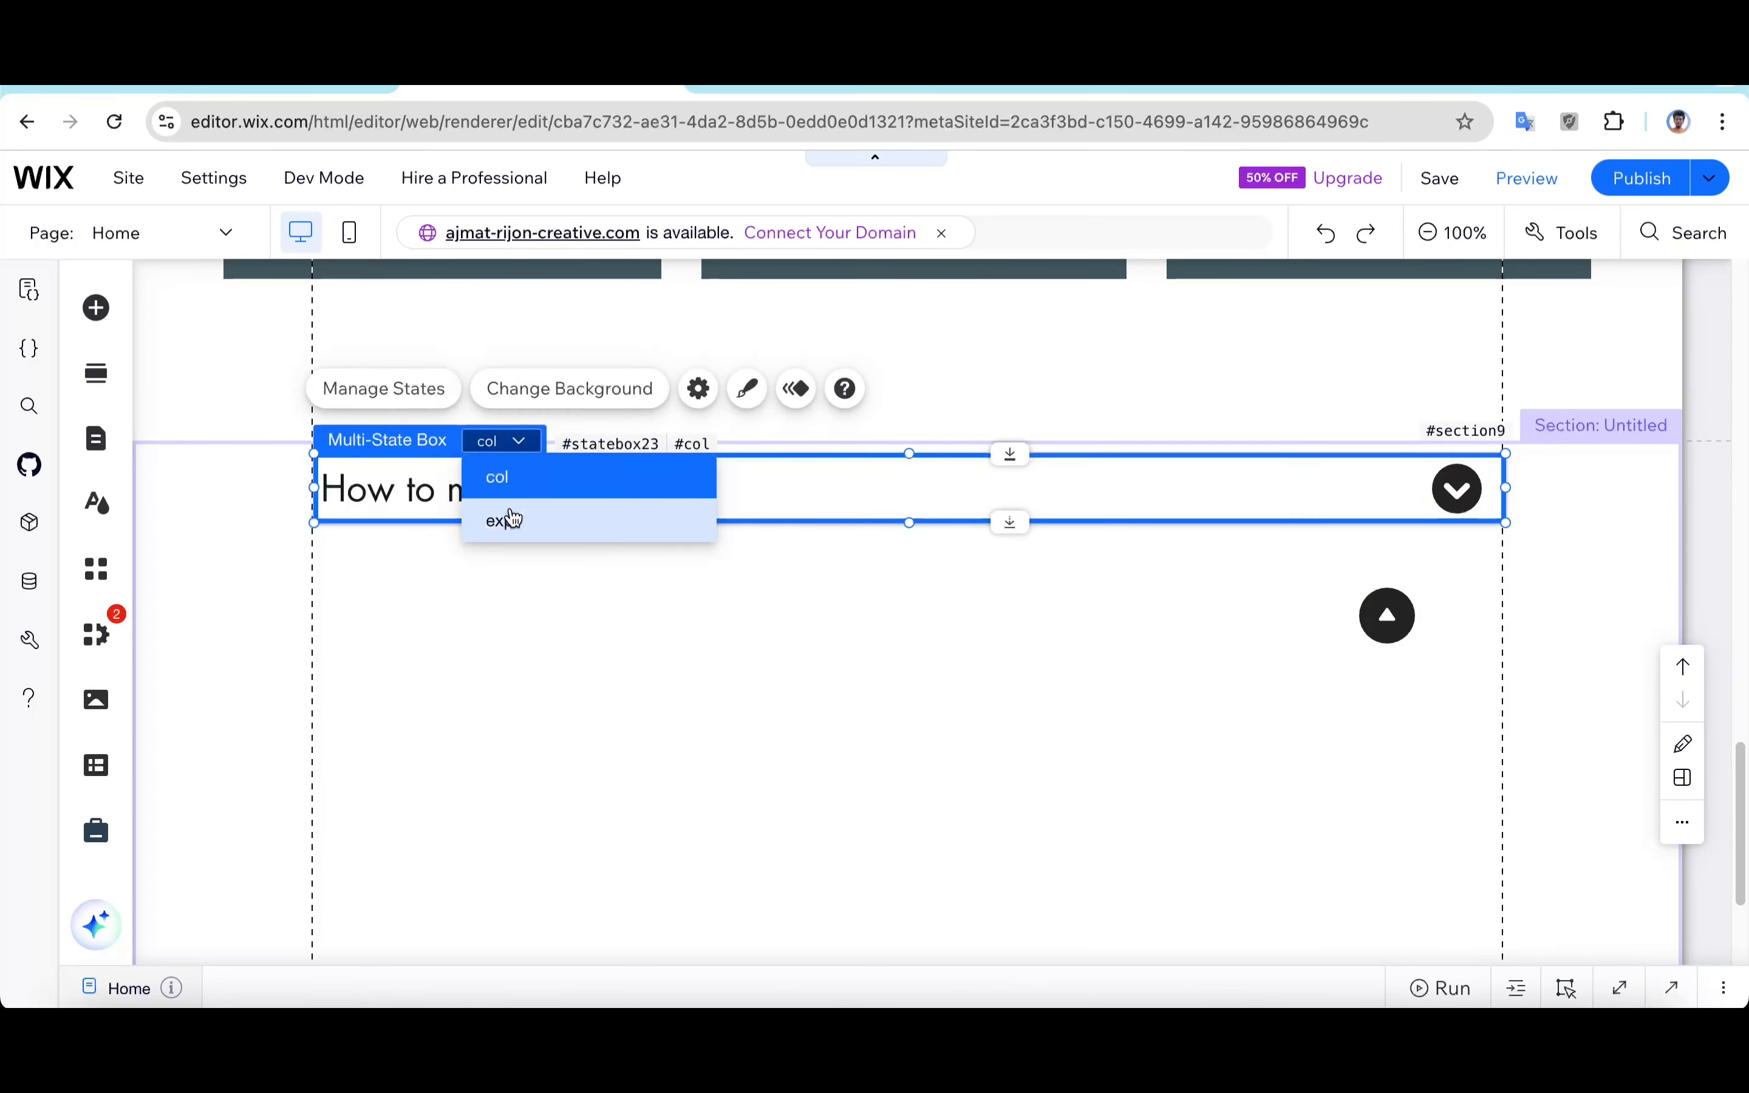
click(507, 516)
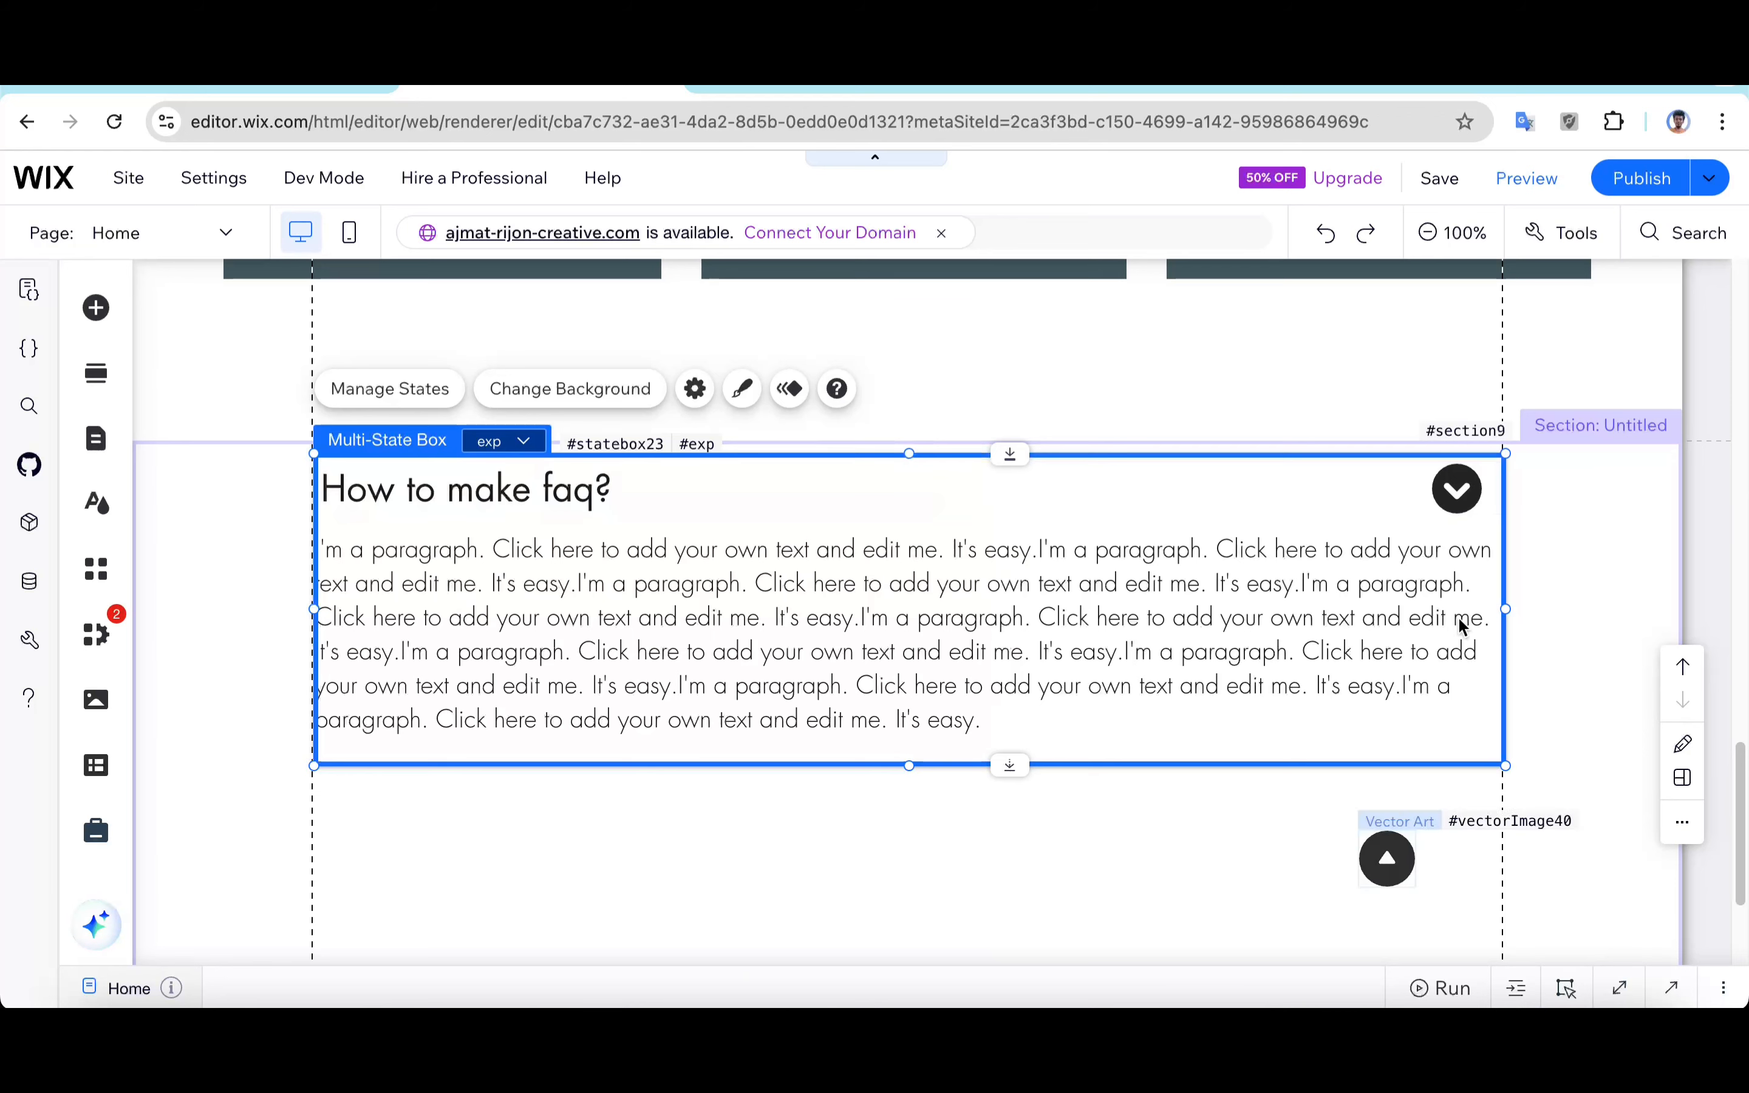
click(1456, 492)
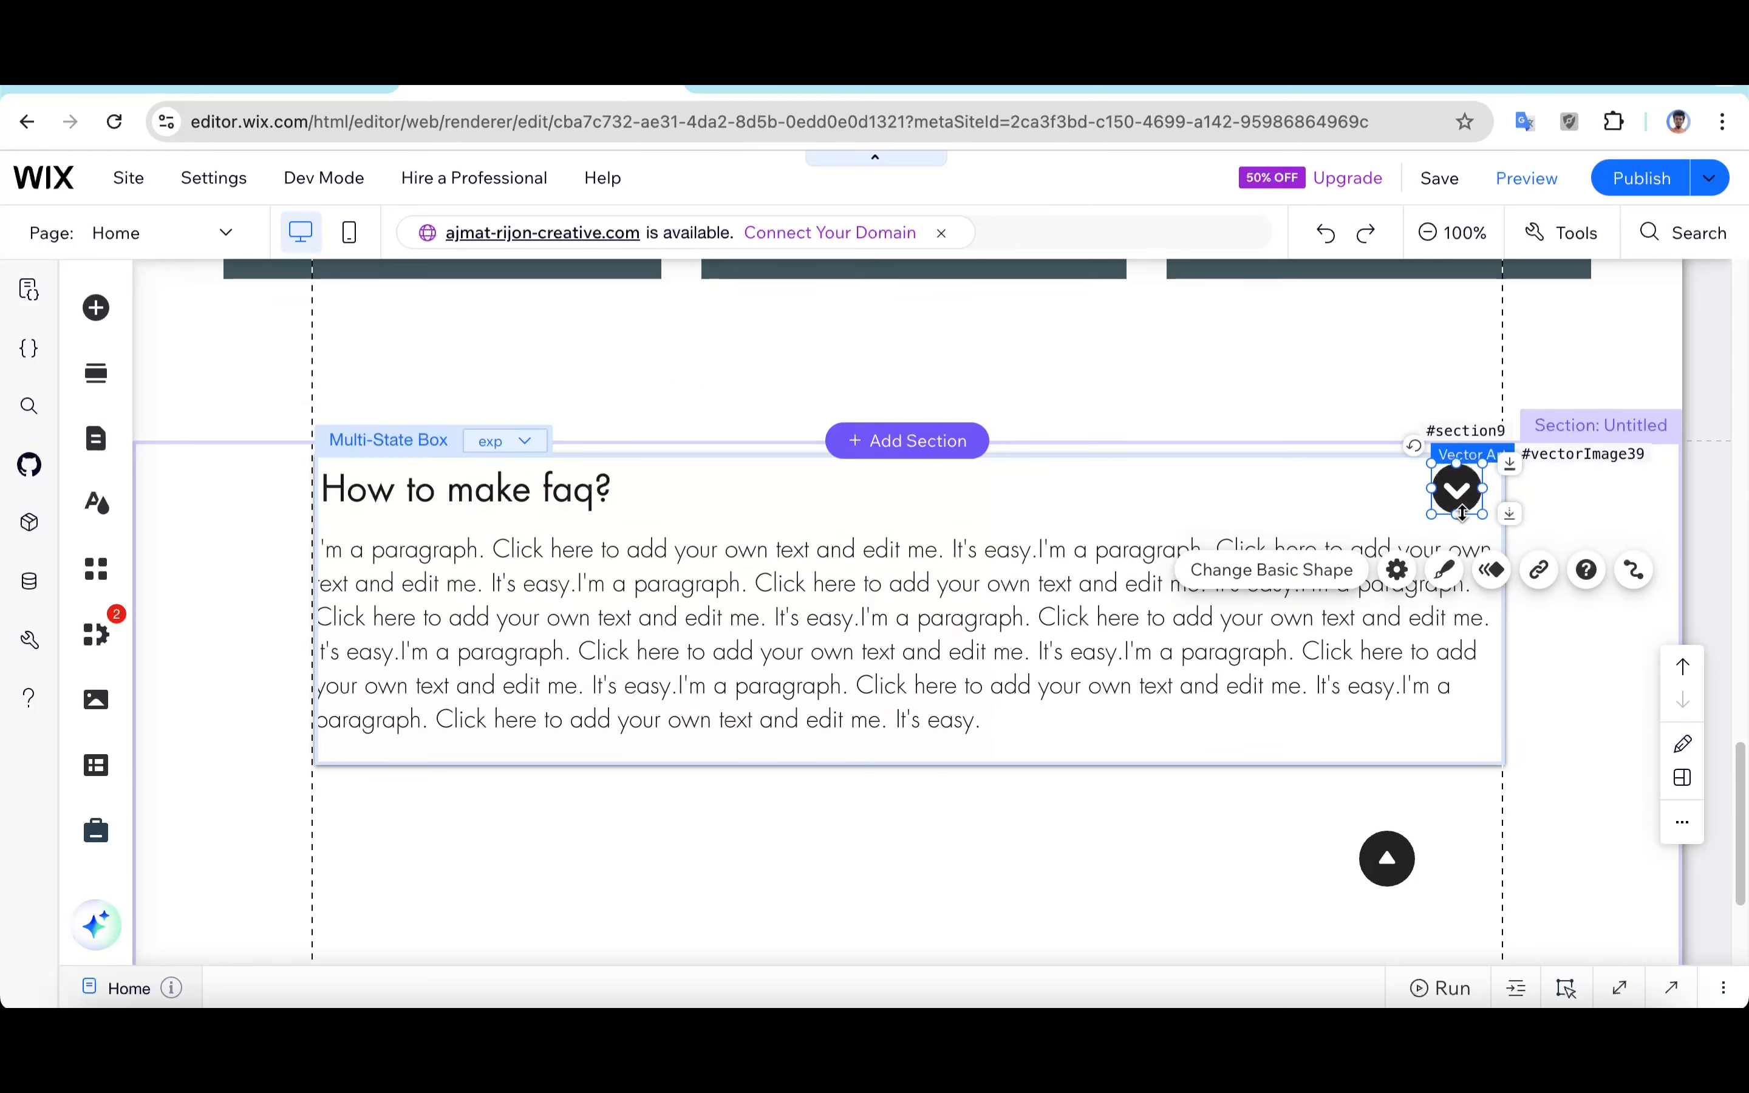
right_click(1456, 492)
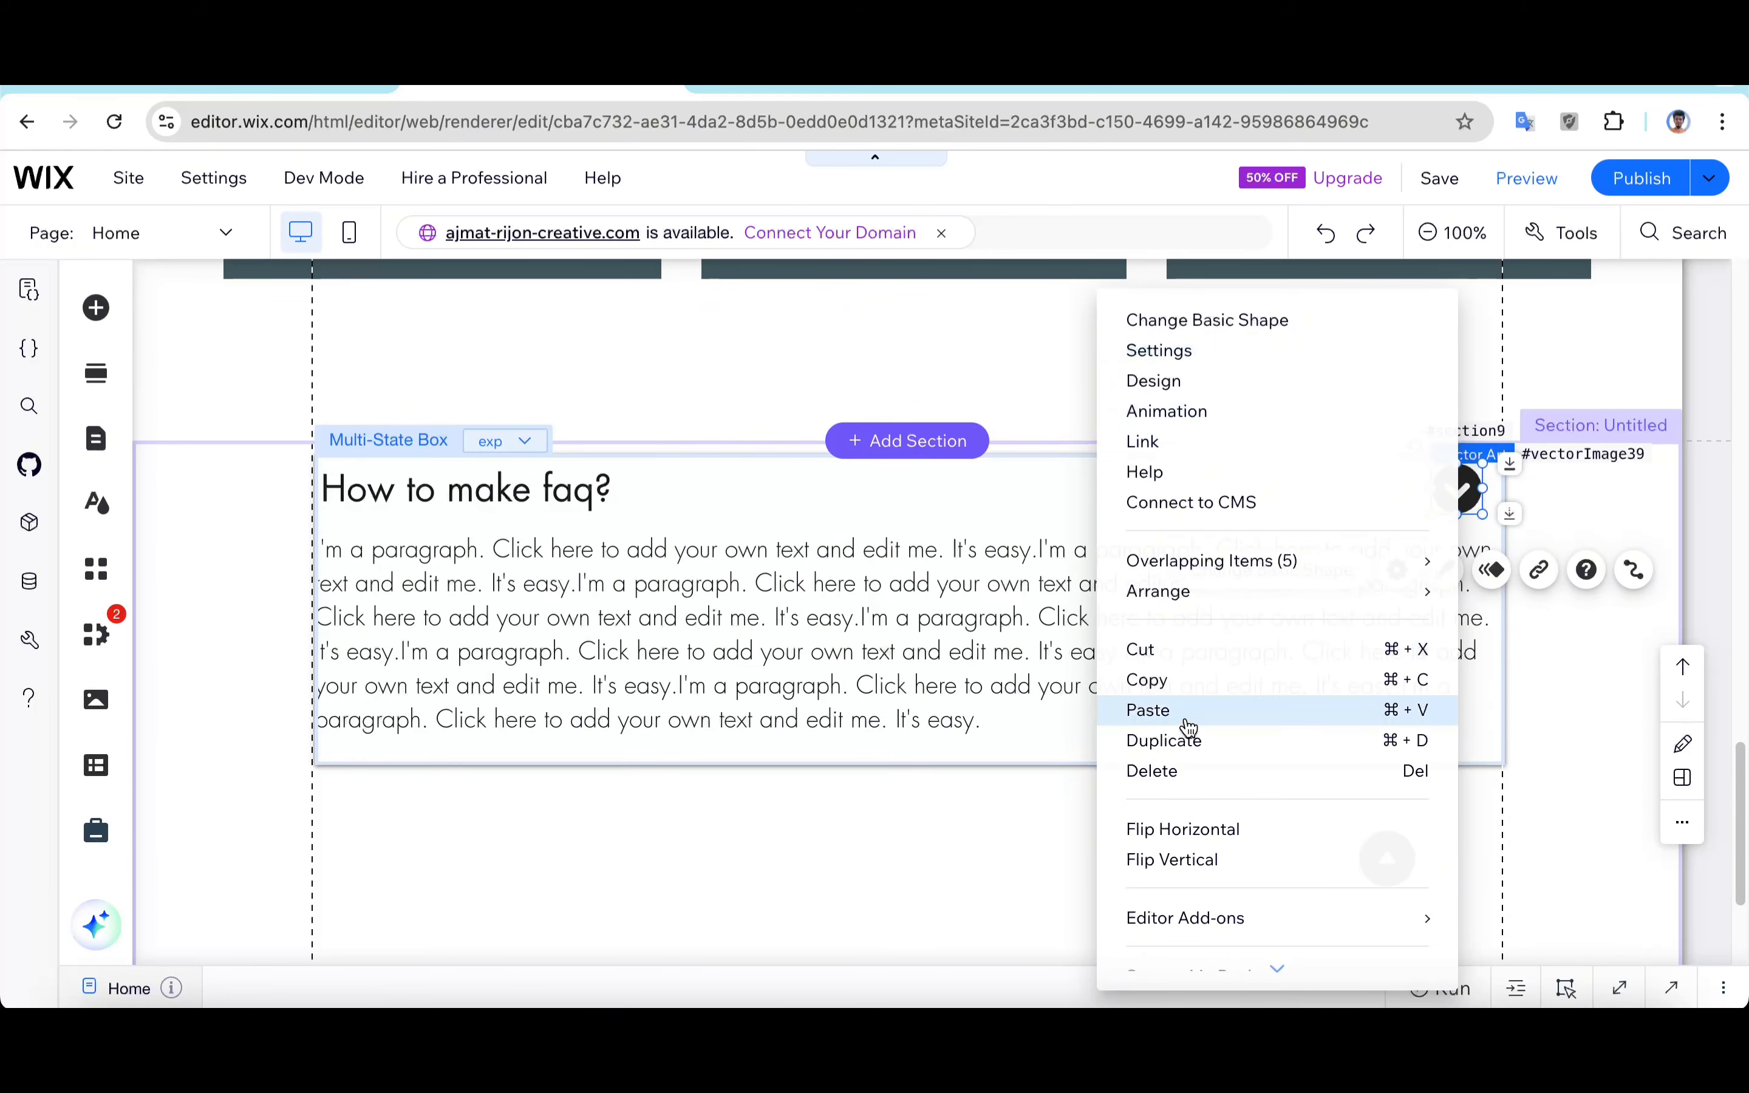
click(1373, 771)
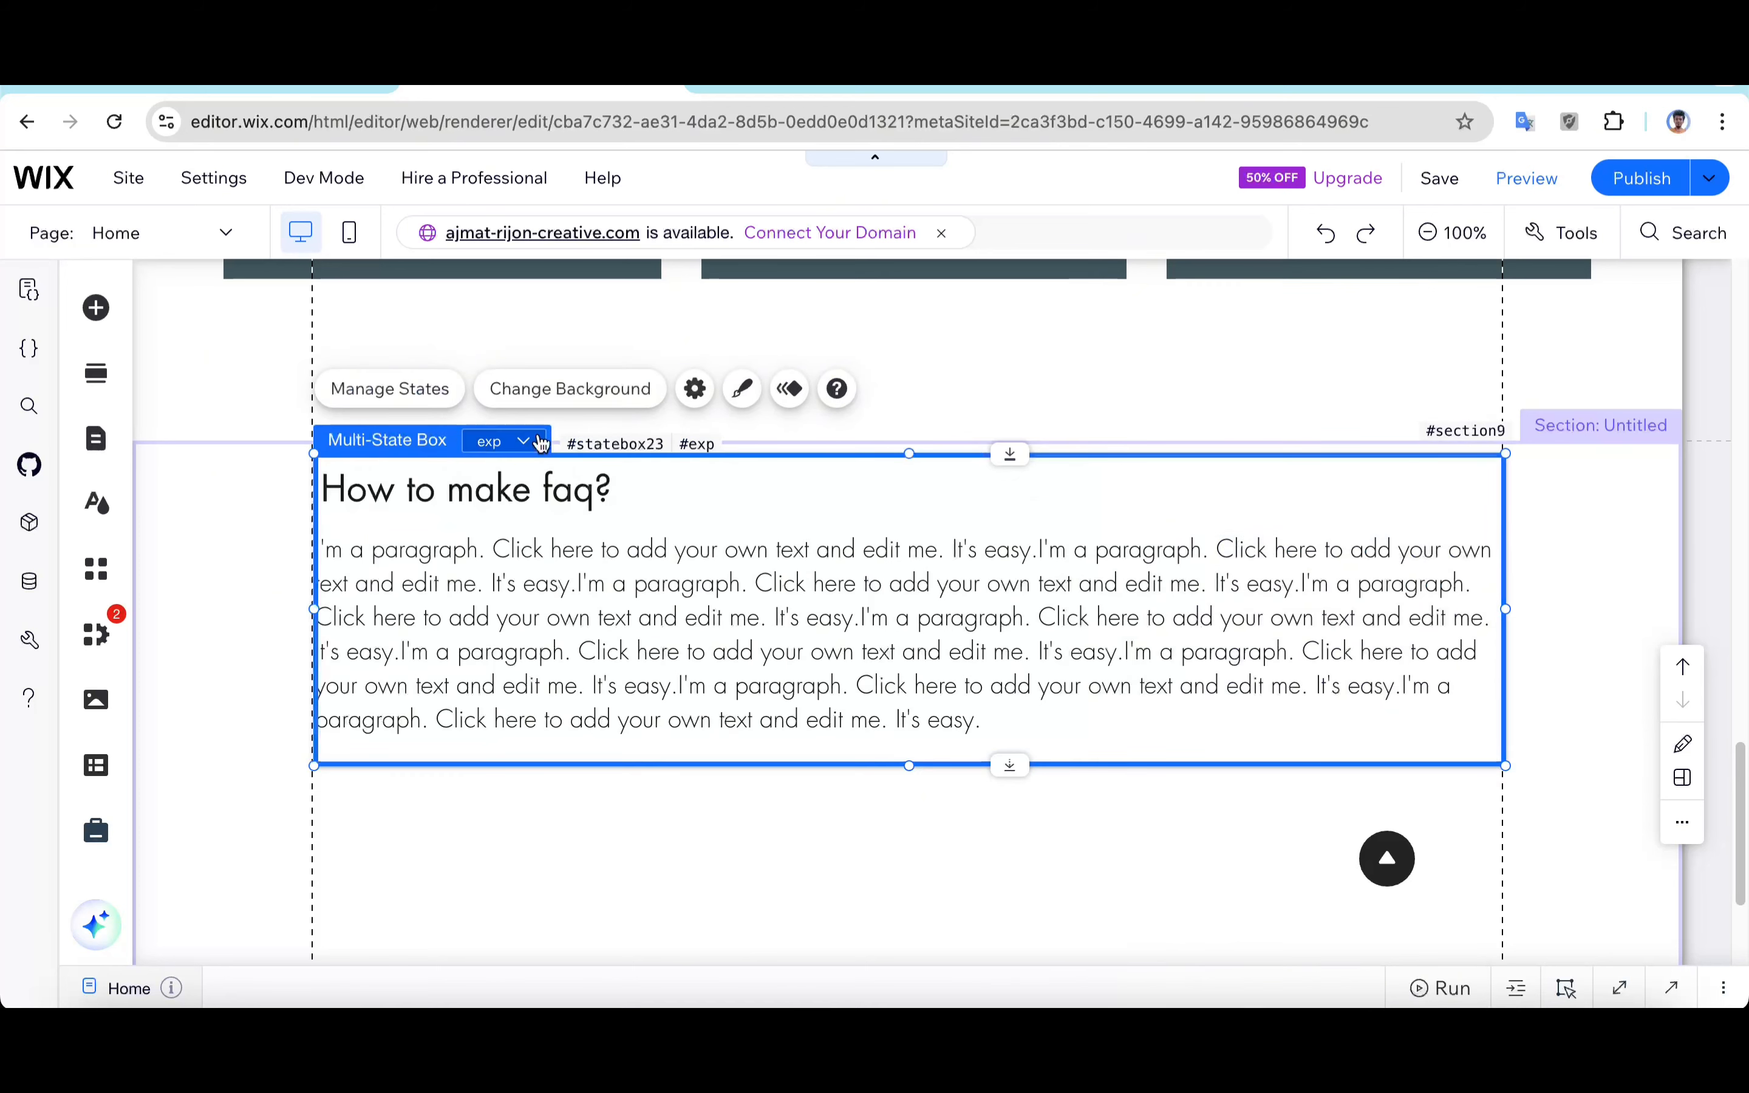
Step: Place the up arrow at the right end of the heading inside the exp state
click(503, 441)
click(533, 474)
click(519, 443)
click(526, 518)
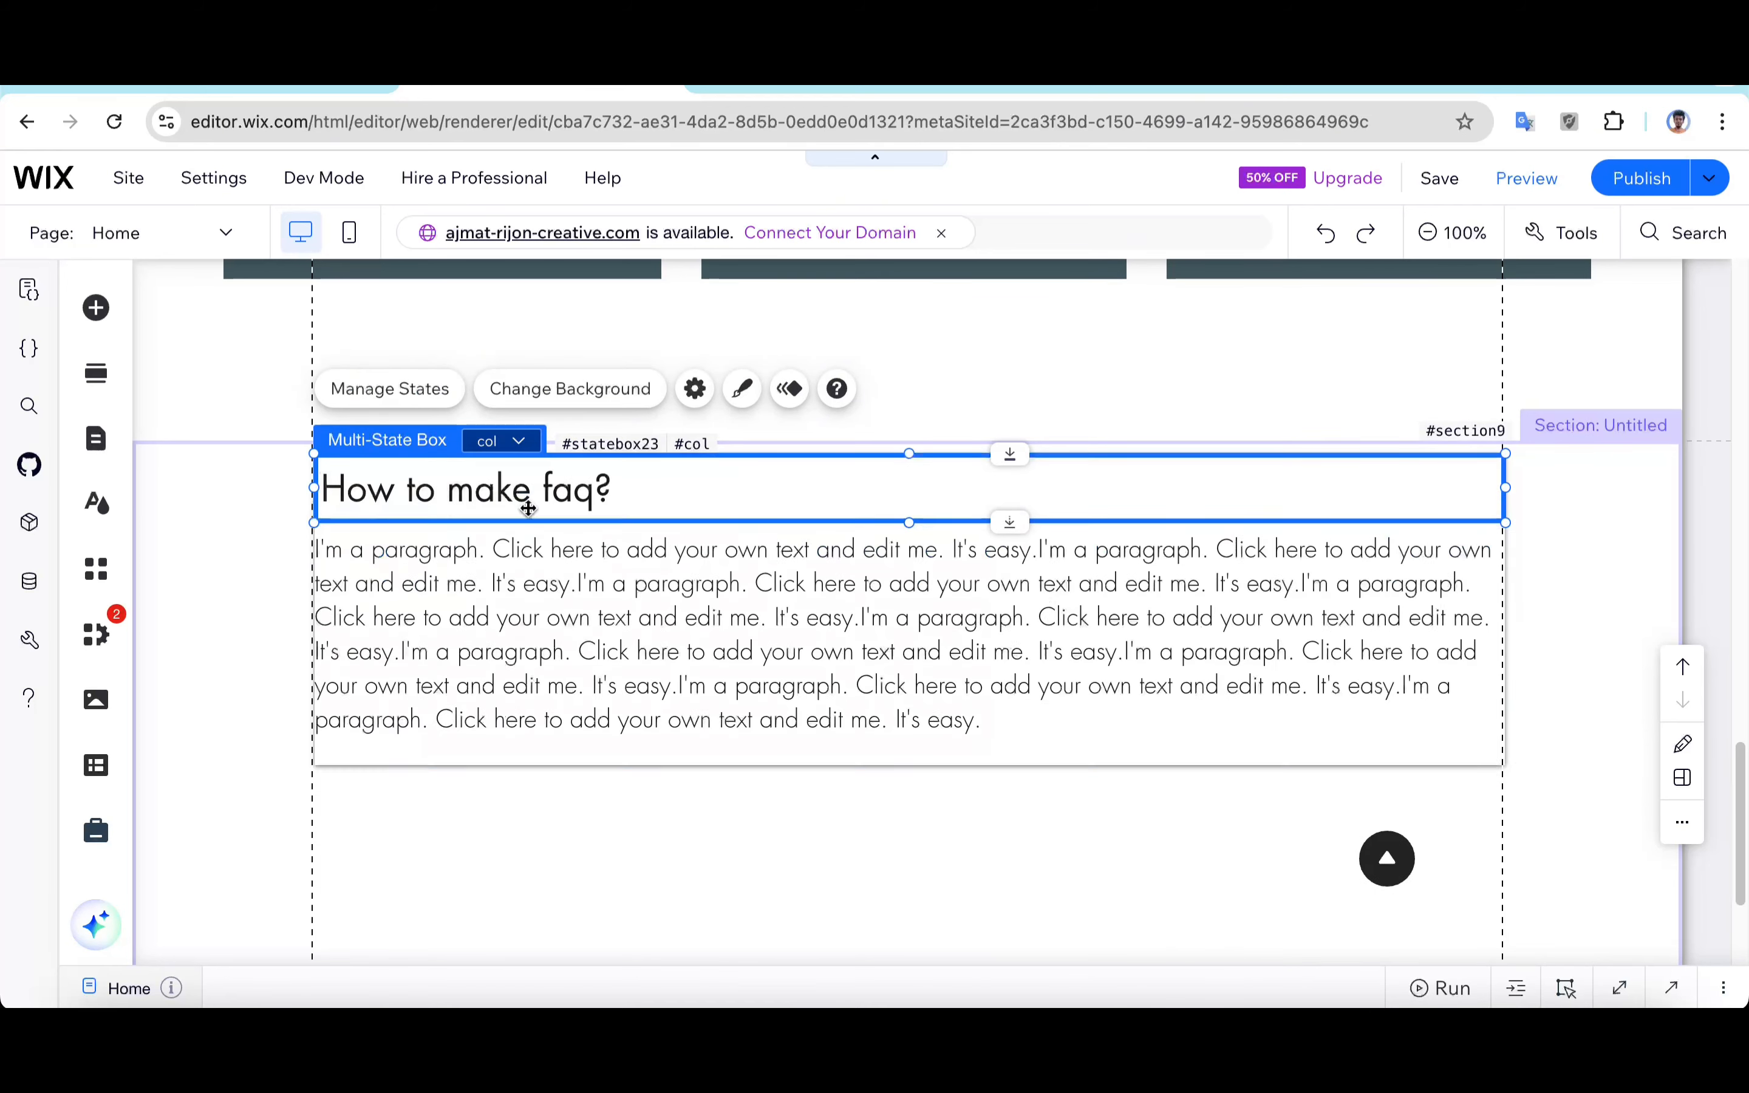
drag(1380, 872, 1448, 493)
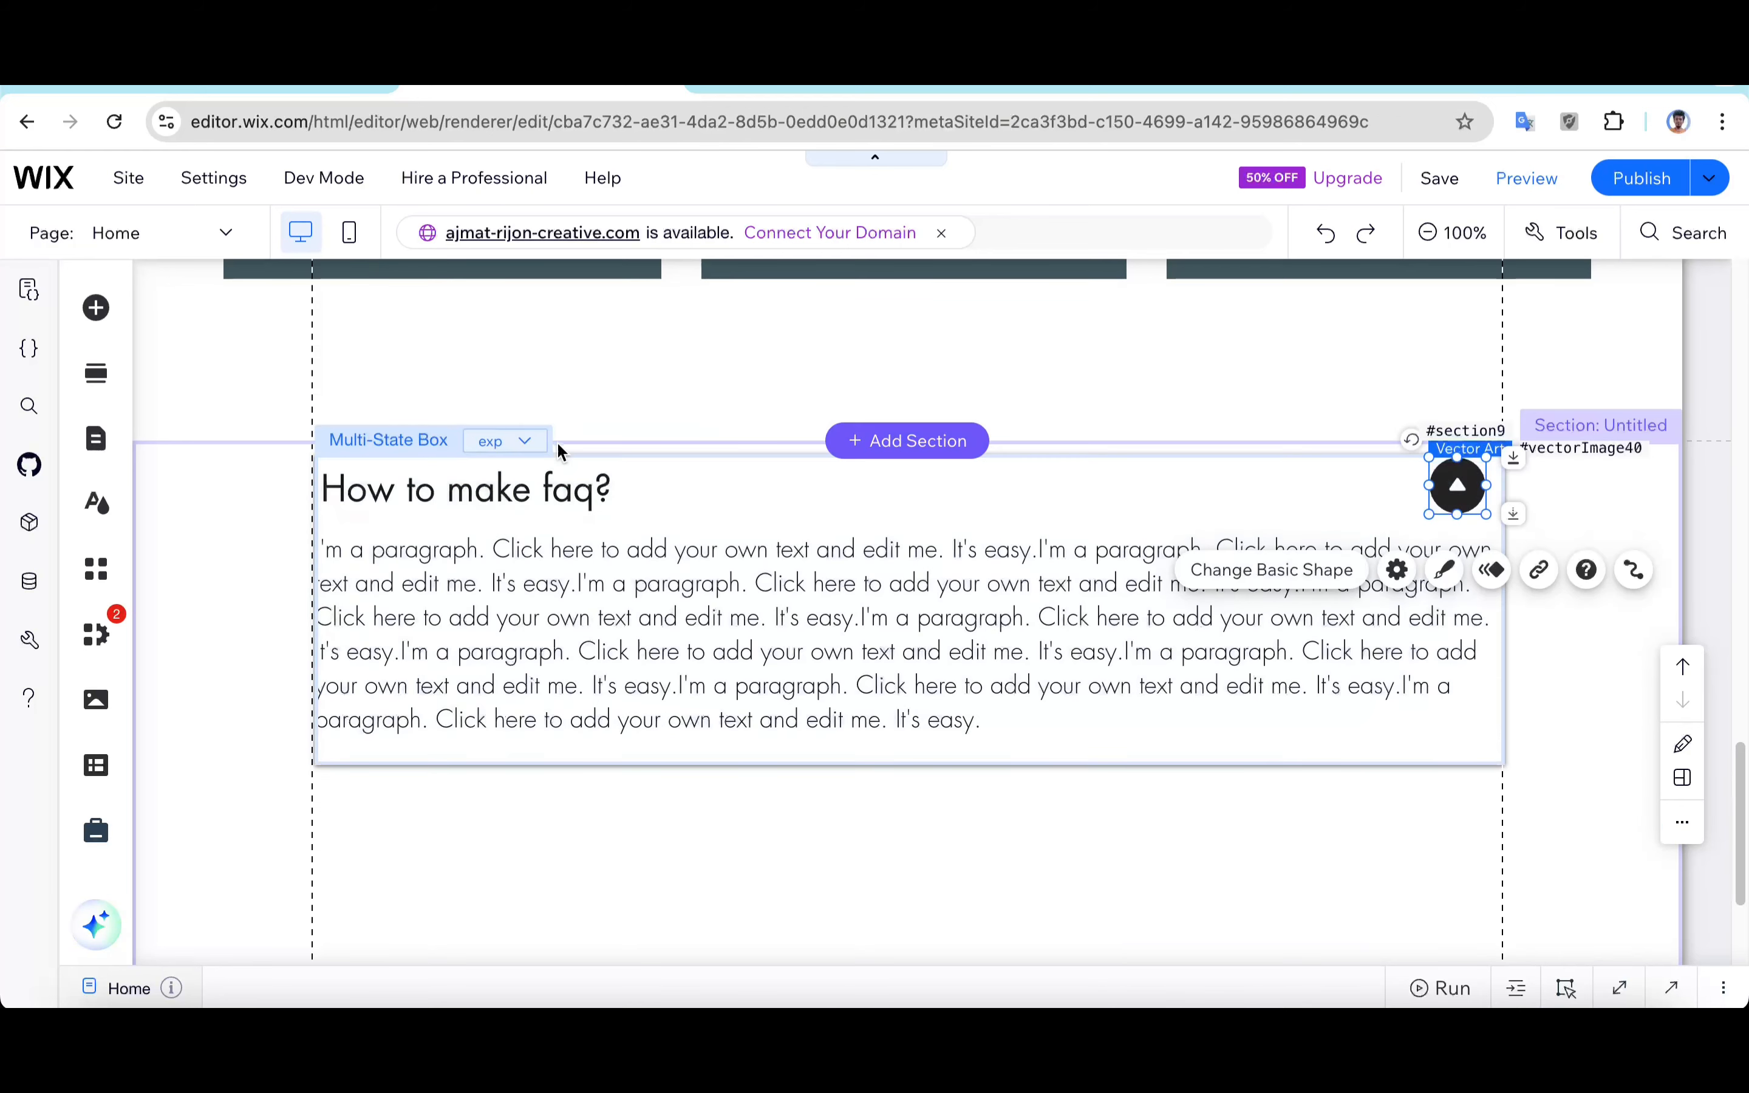
Step: Switch the multi-state box back to the col state and open the page code panel
click(539, 452)
click(527, 479)
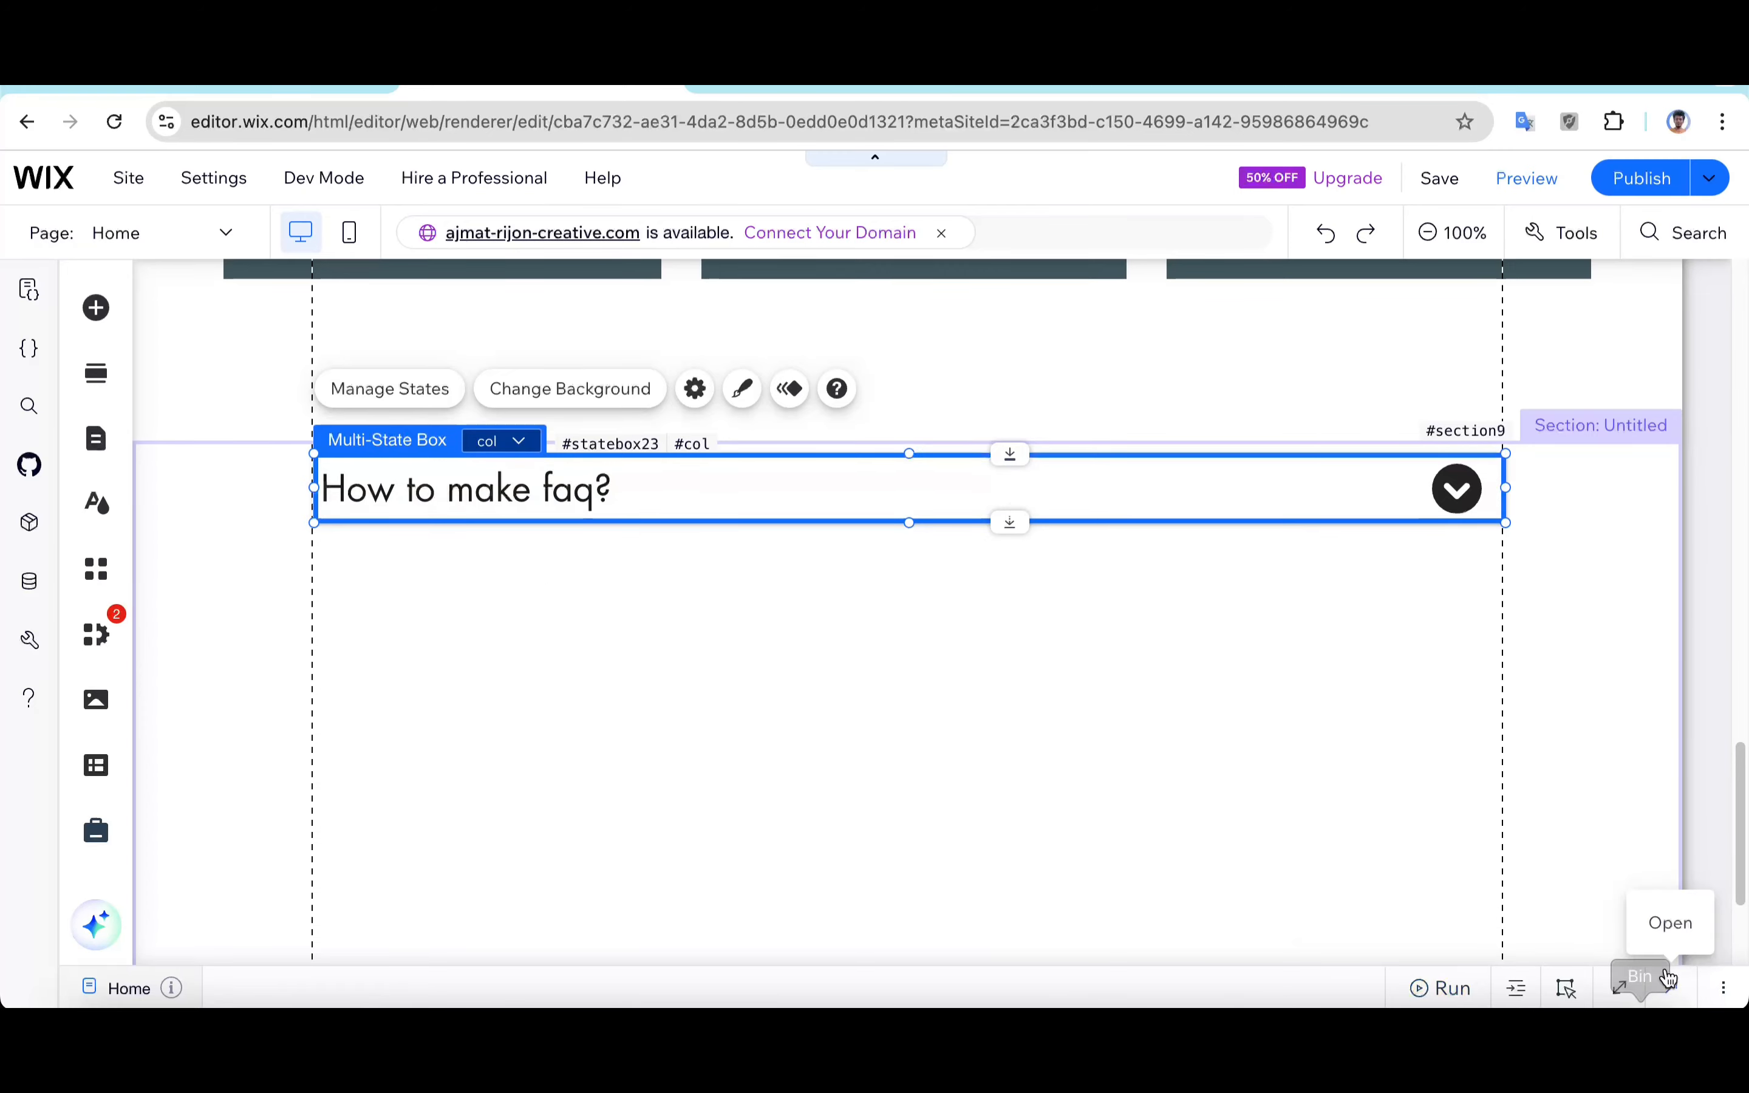
click(1665, 992)
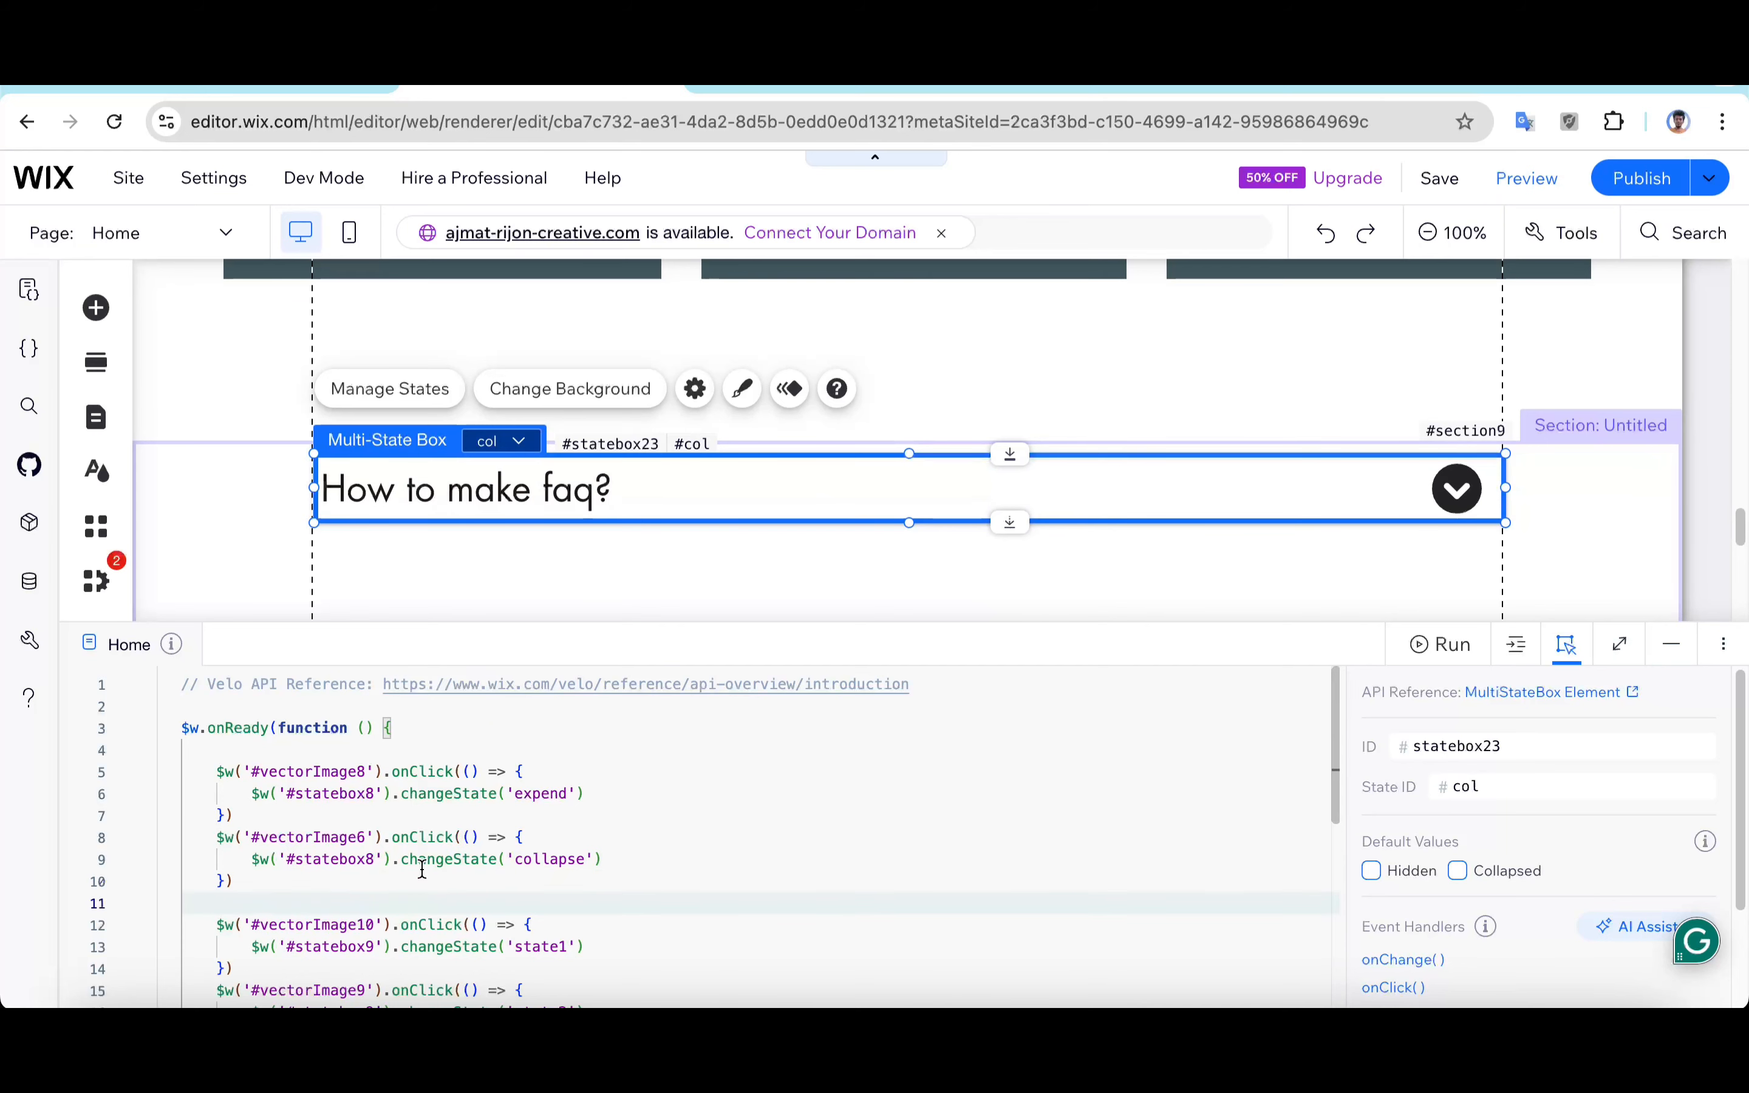
Step: Delete the second pair of onClick handlers from the page code, keeping only the first two
scroll(421, 869, down, 2)
drag(208, 801, 233, 913)
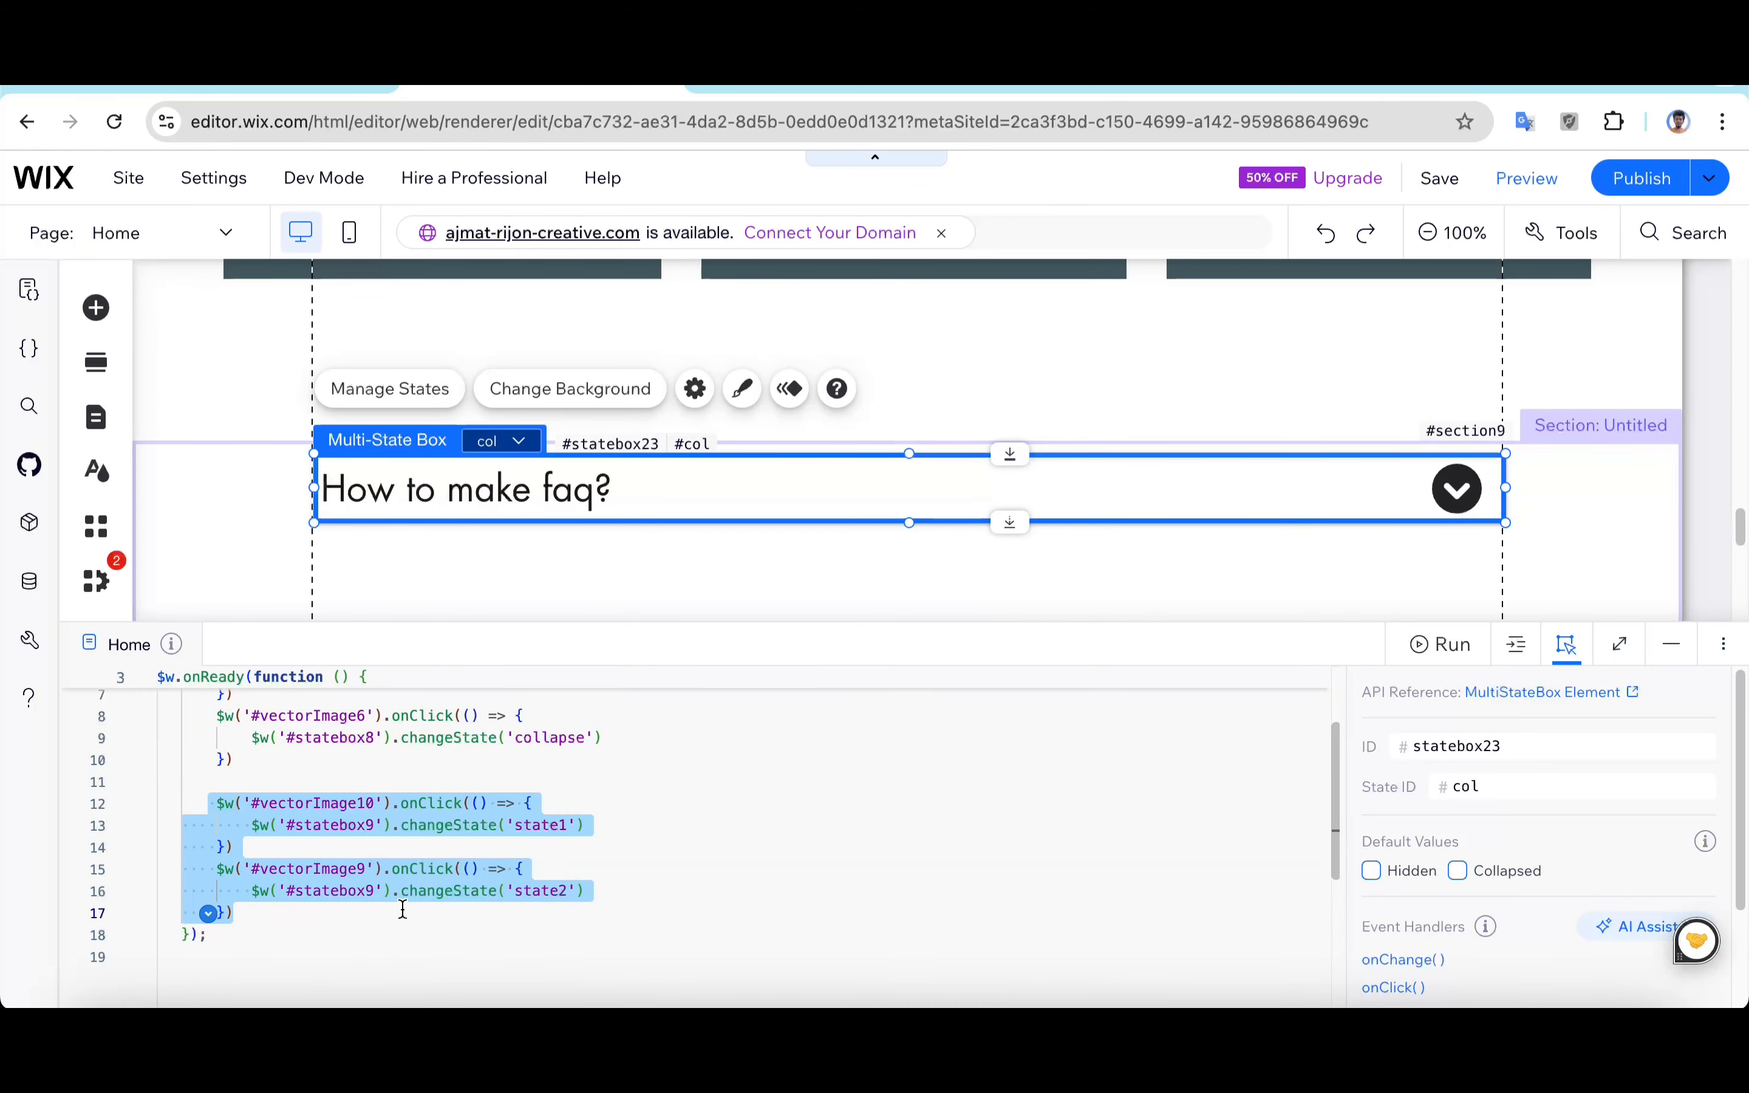
scroll(405, 906, up, 3)
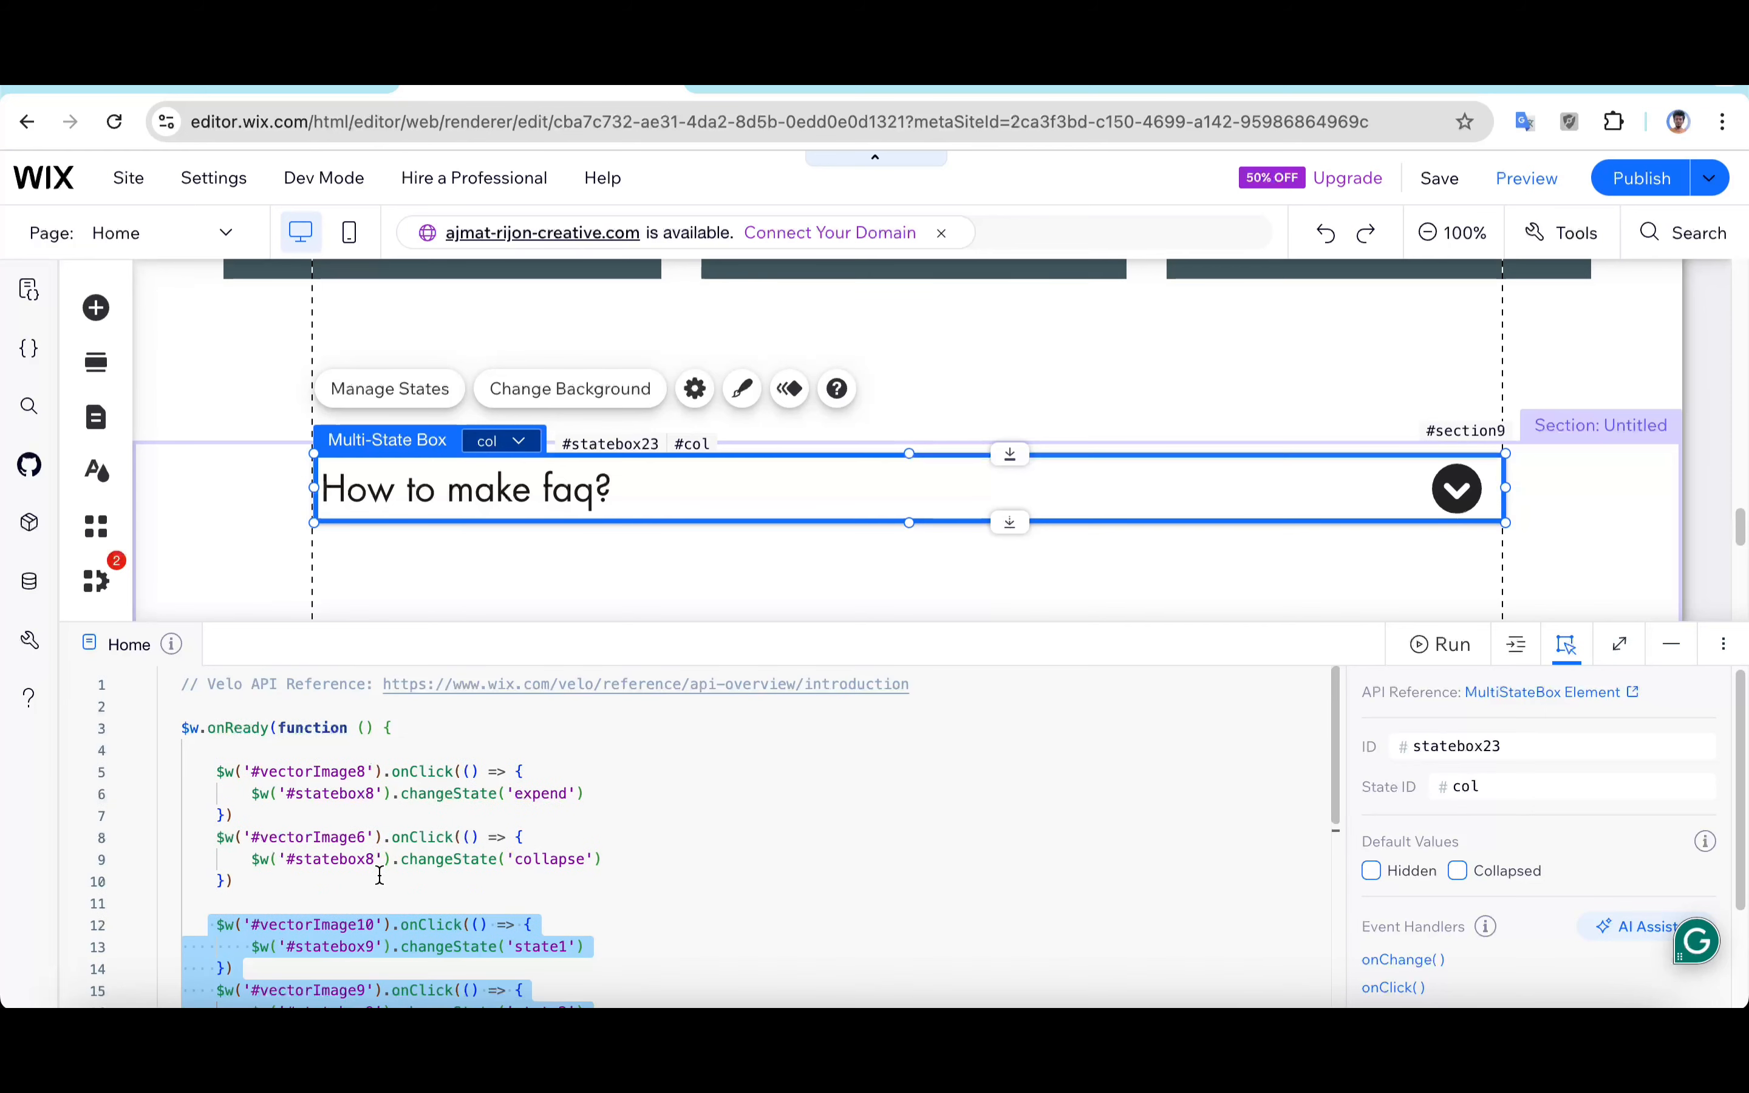
key(BackSpace)
key(BackSpace)
key(BackSpace)
key(BackSpace)
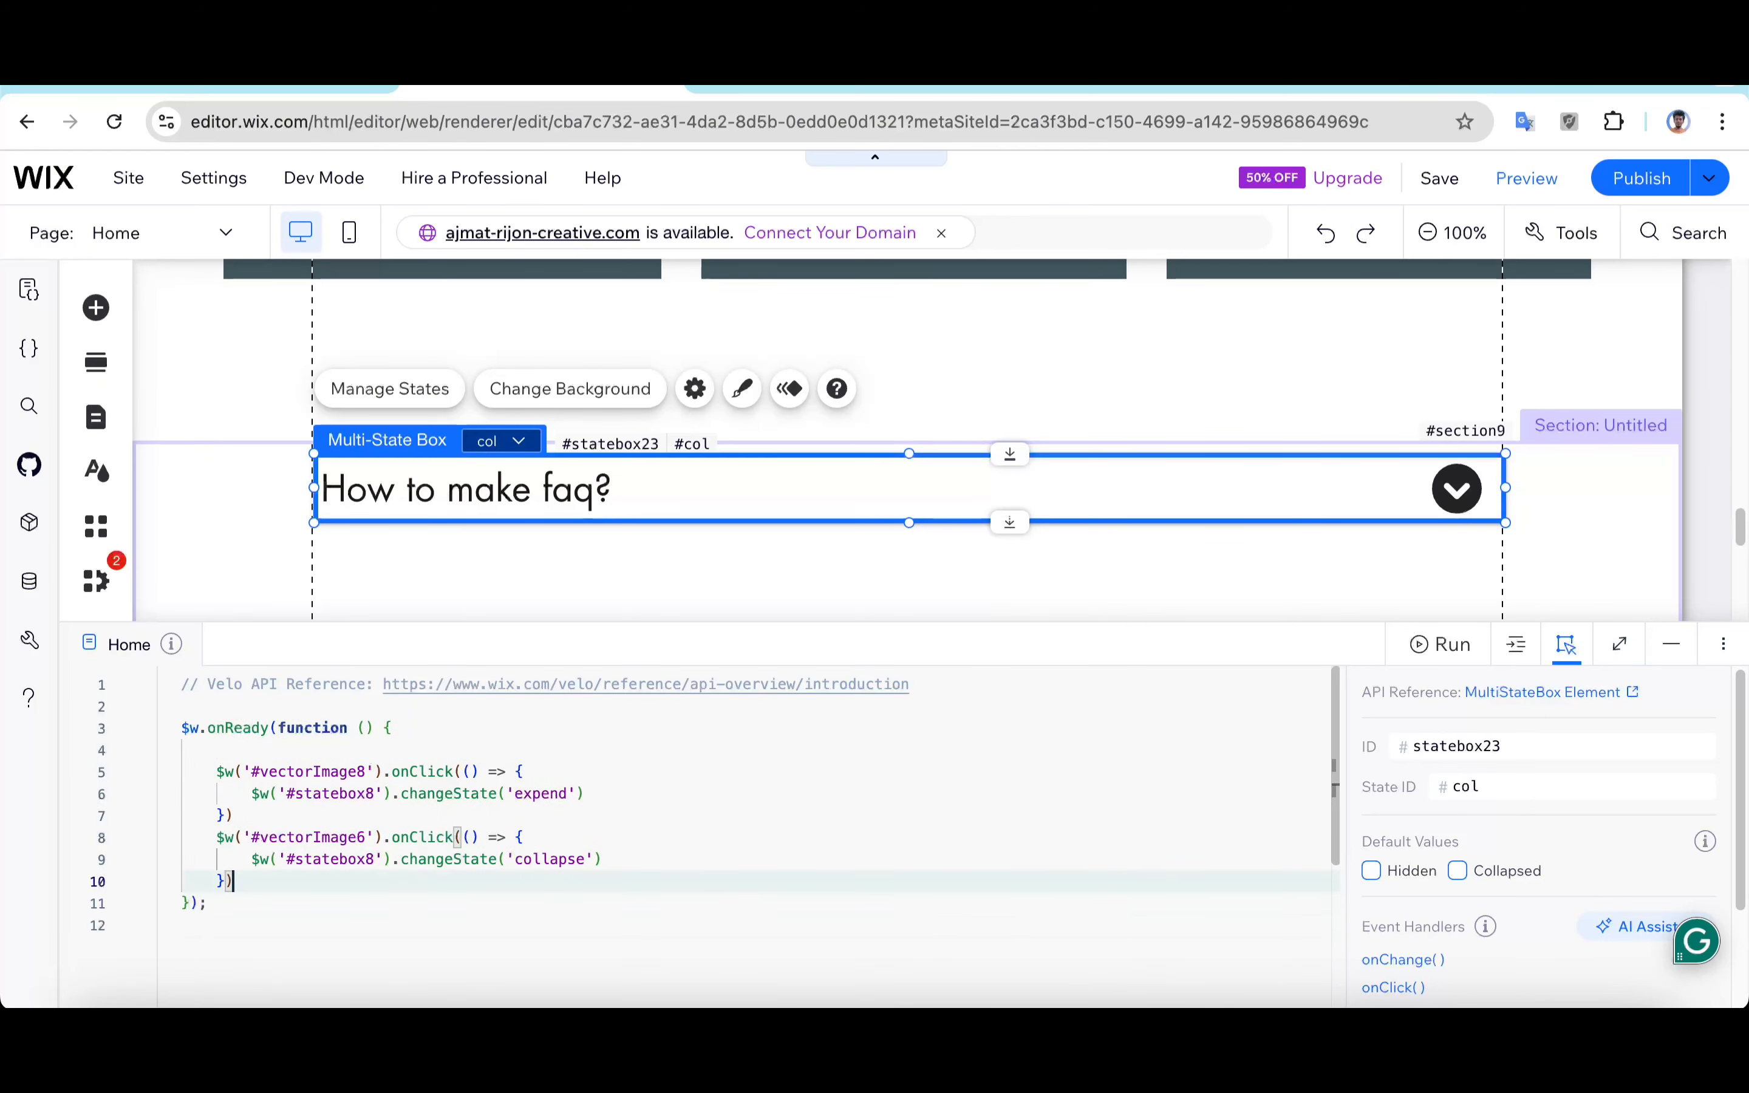
Step: Replace the first handler's element ID with #vectorImage38, the down-arrow icon's ID
double_click(305, 772)
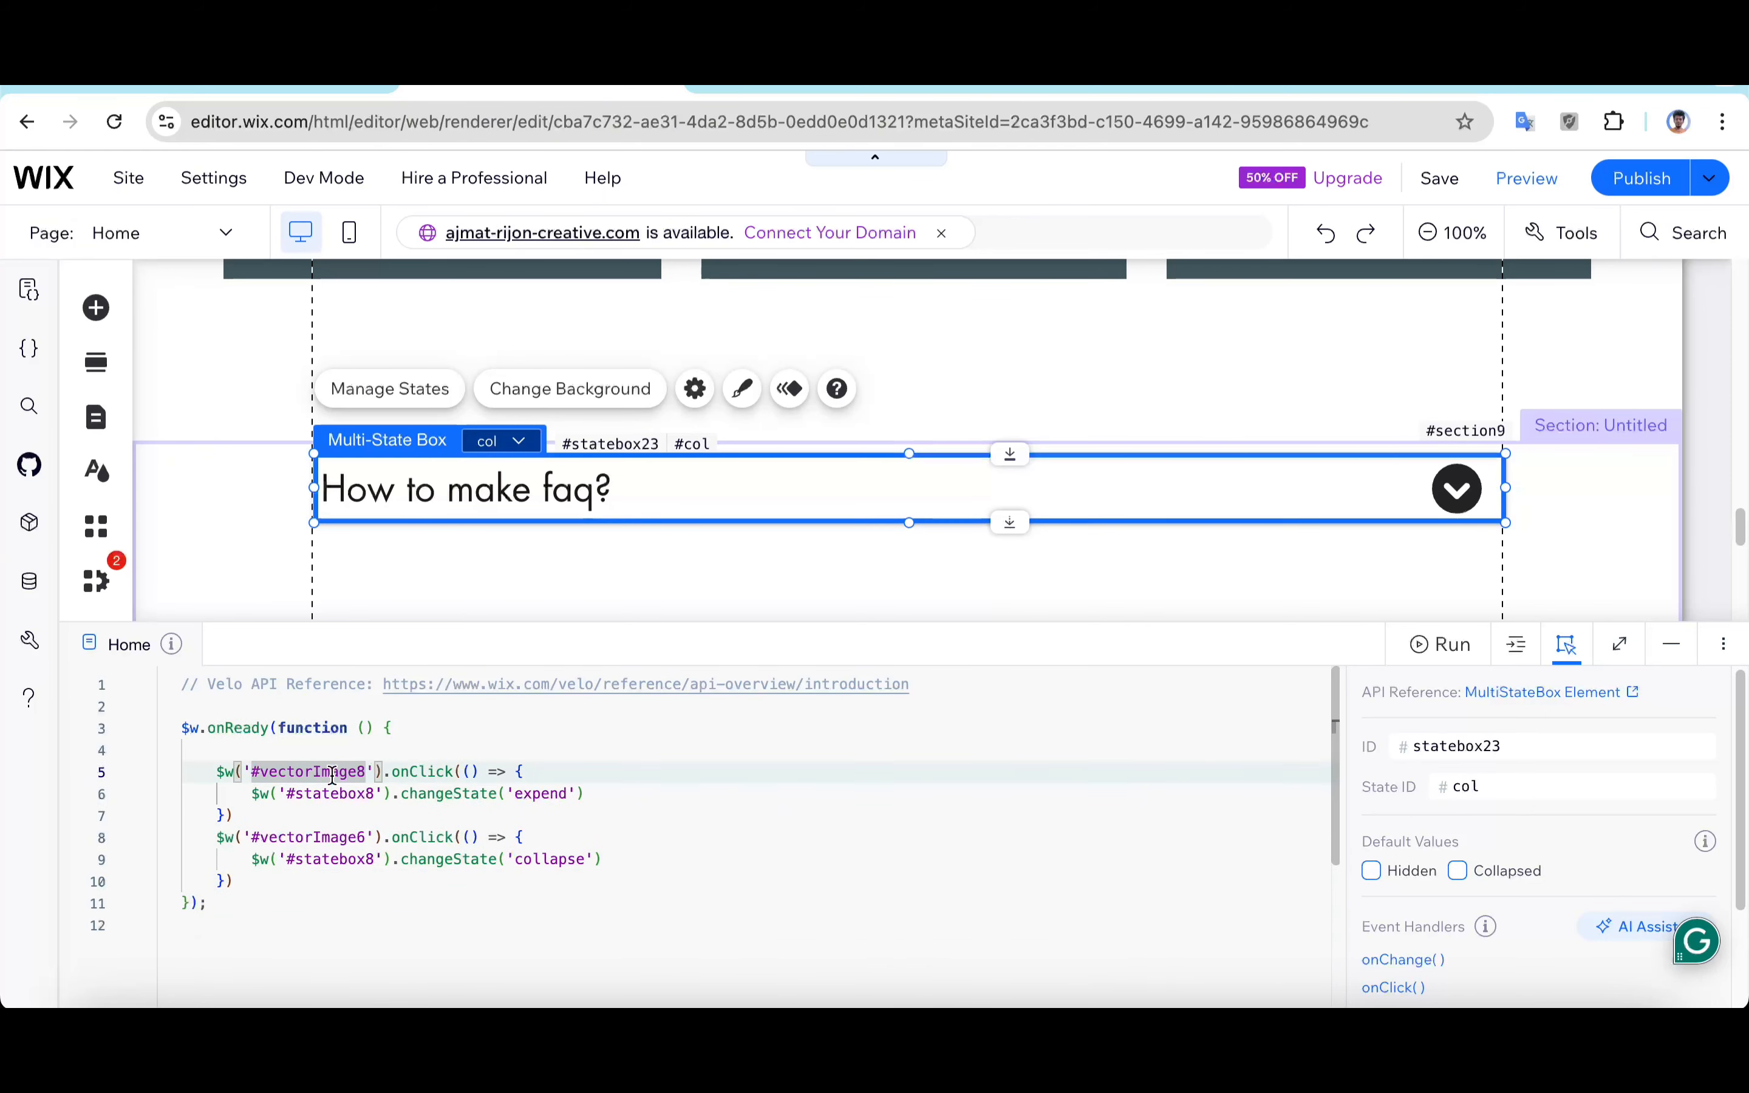
double_click(334, 775)
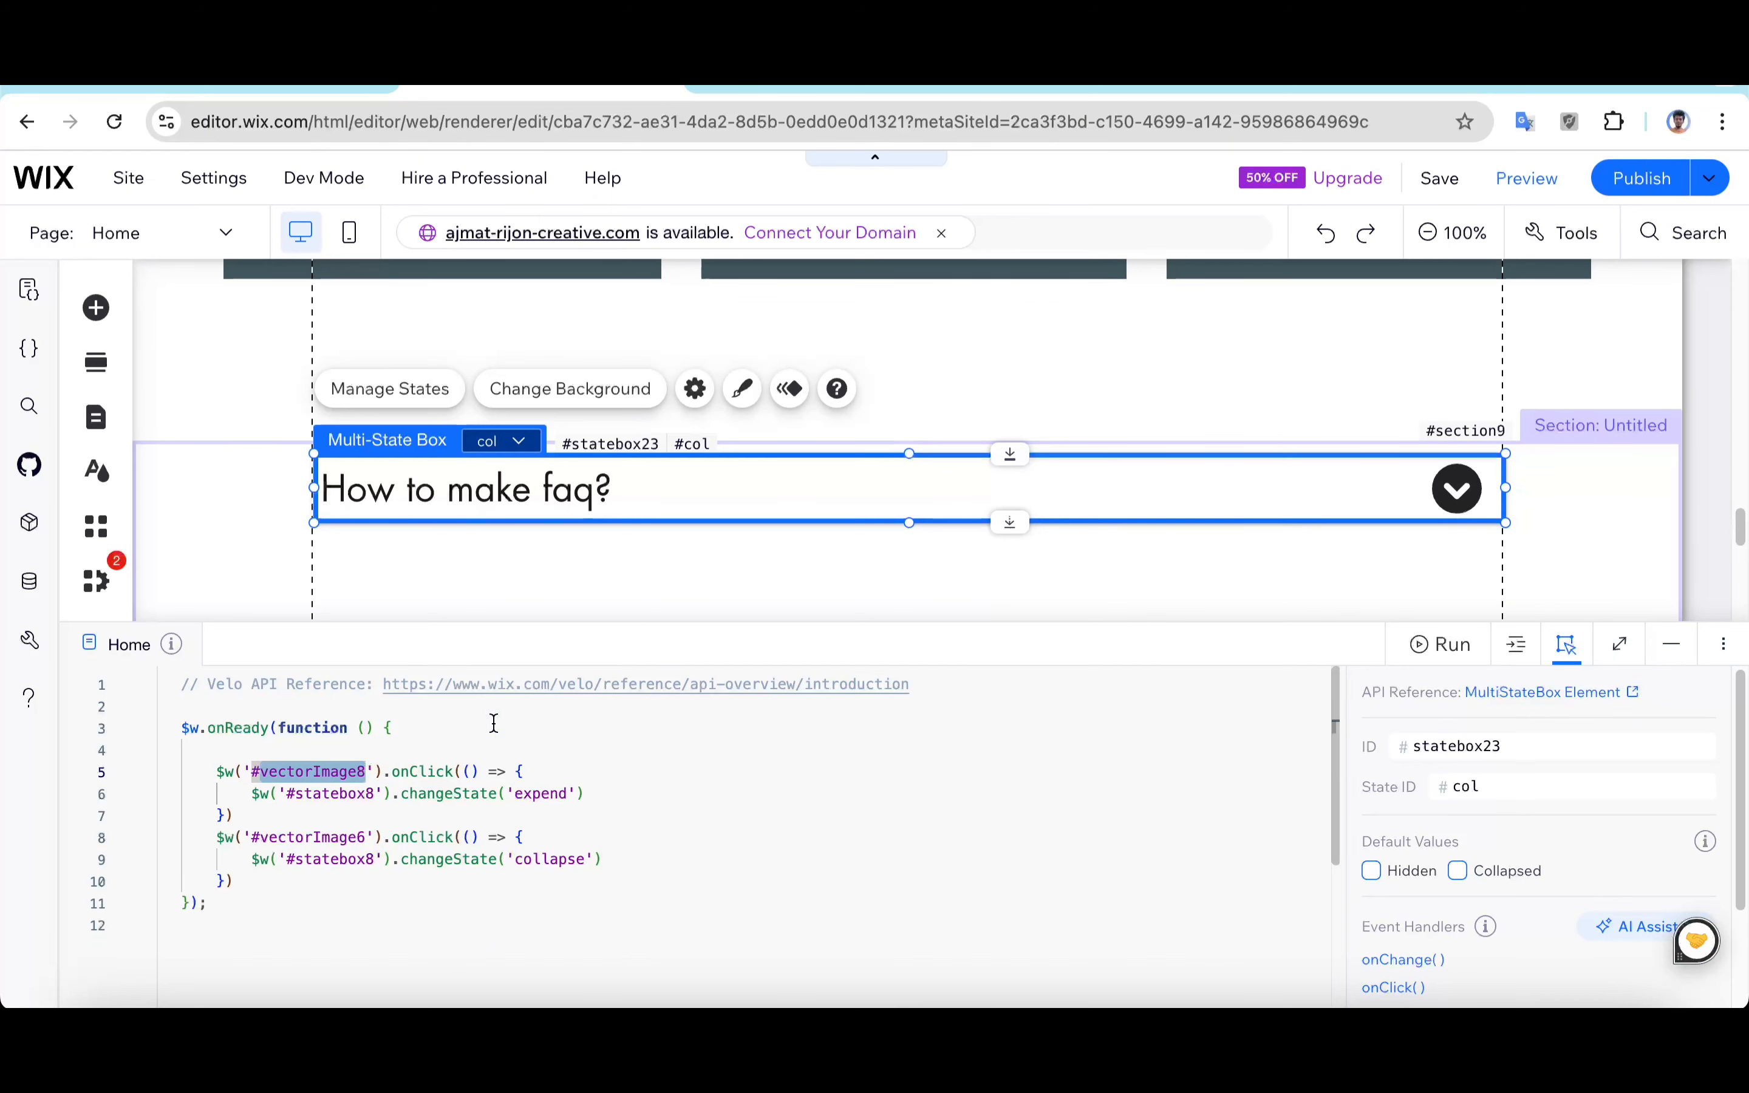
click(1469, 497)
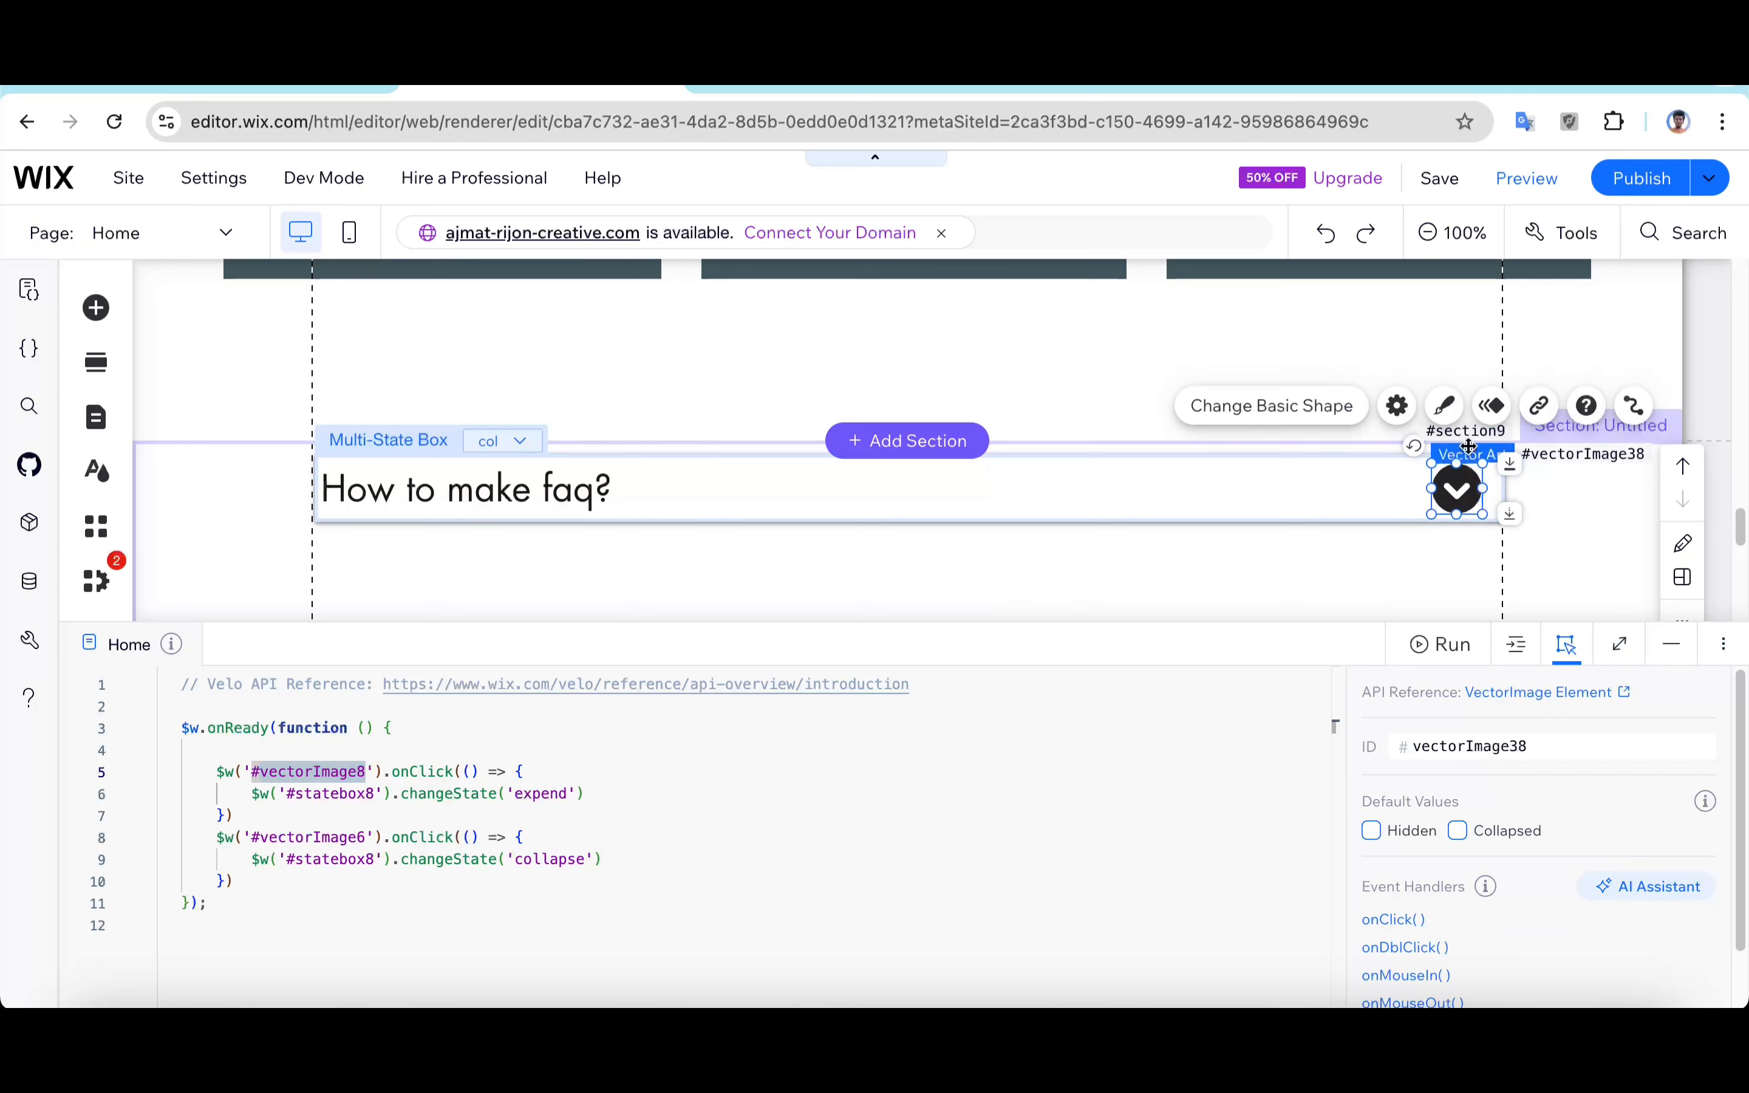
double_click(1497, 745)
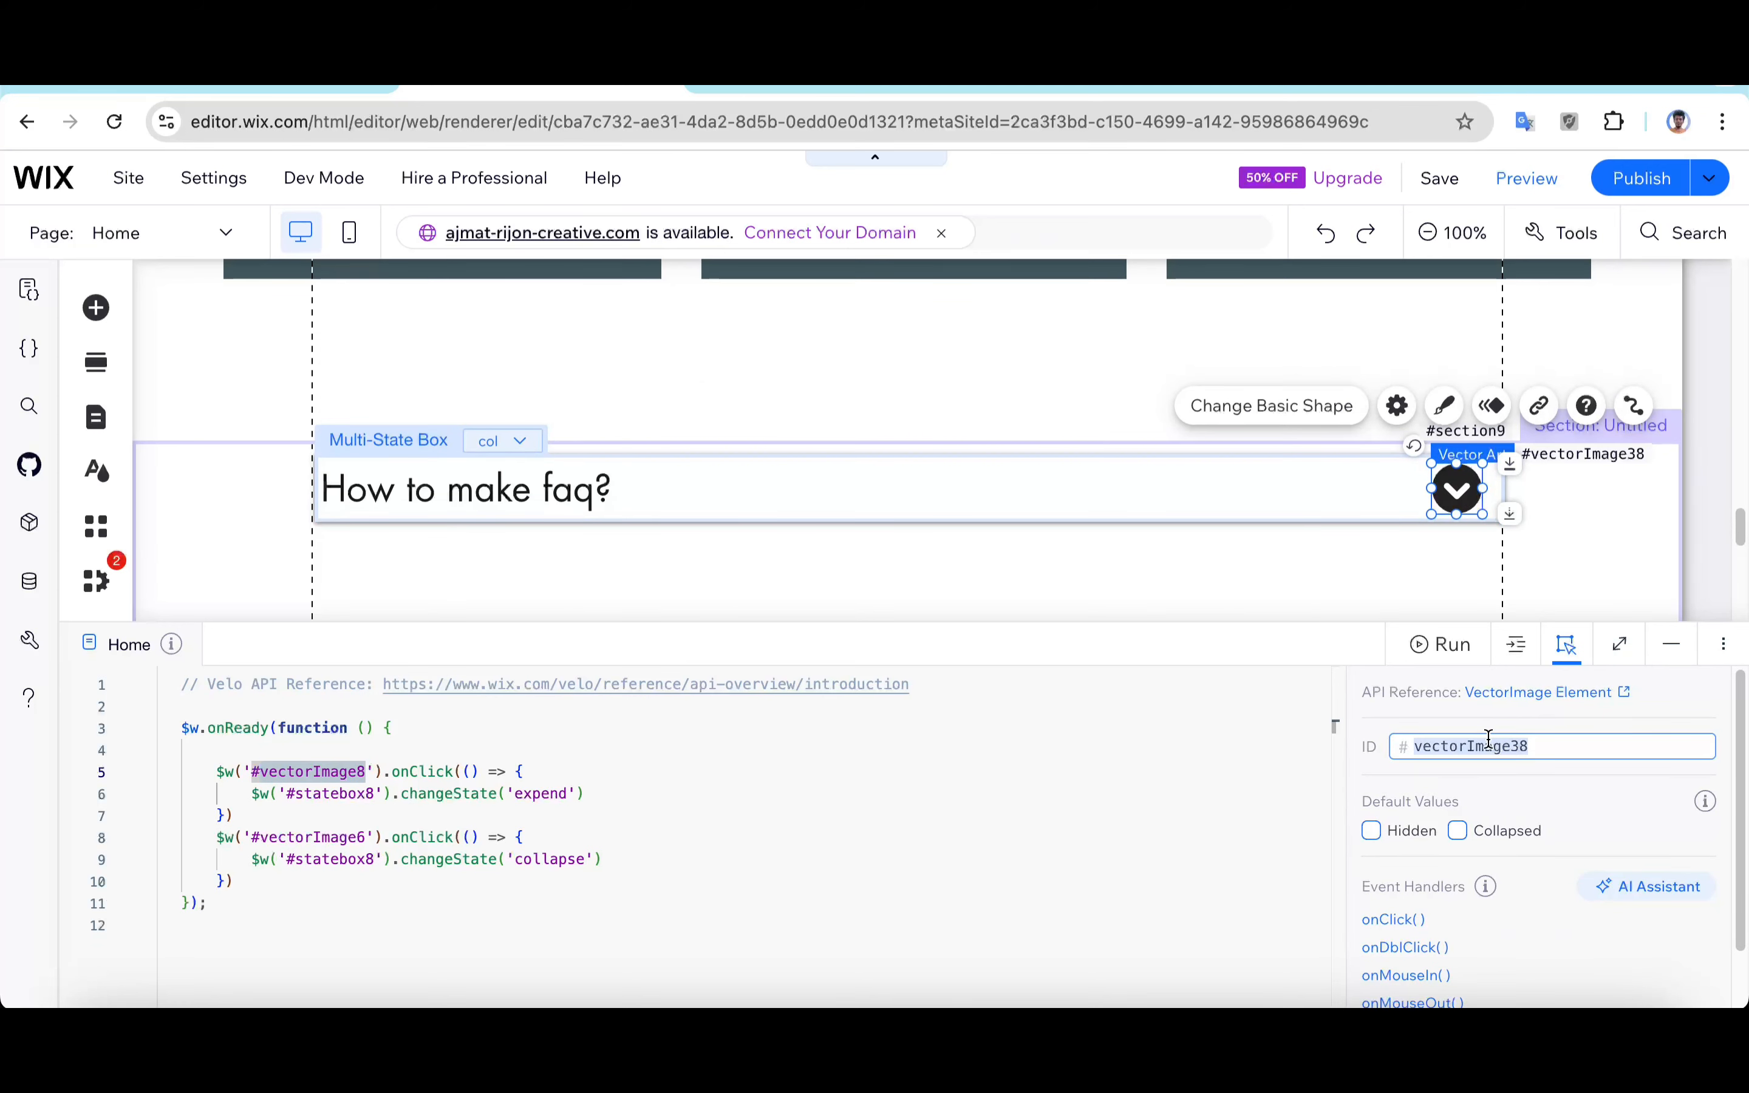
double_click(304, 772)
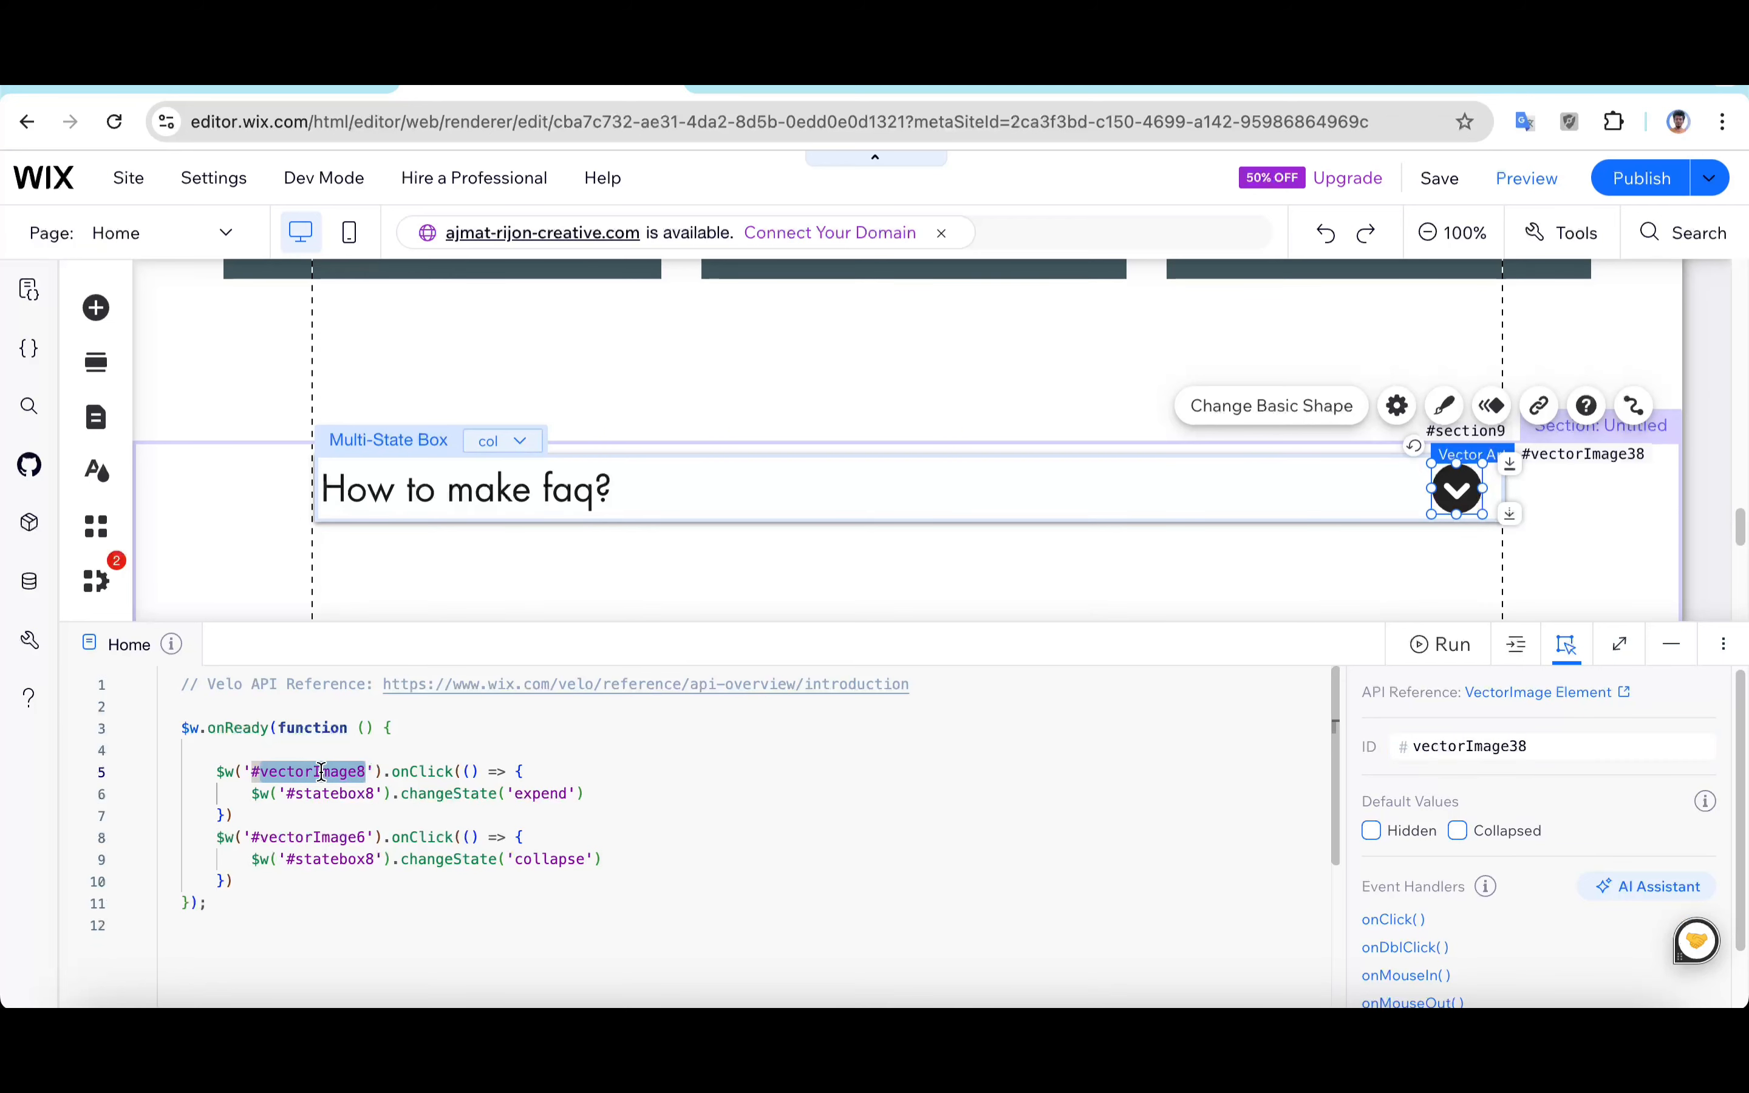
text(#vec)
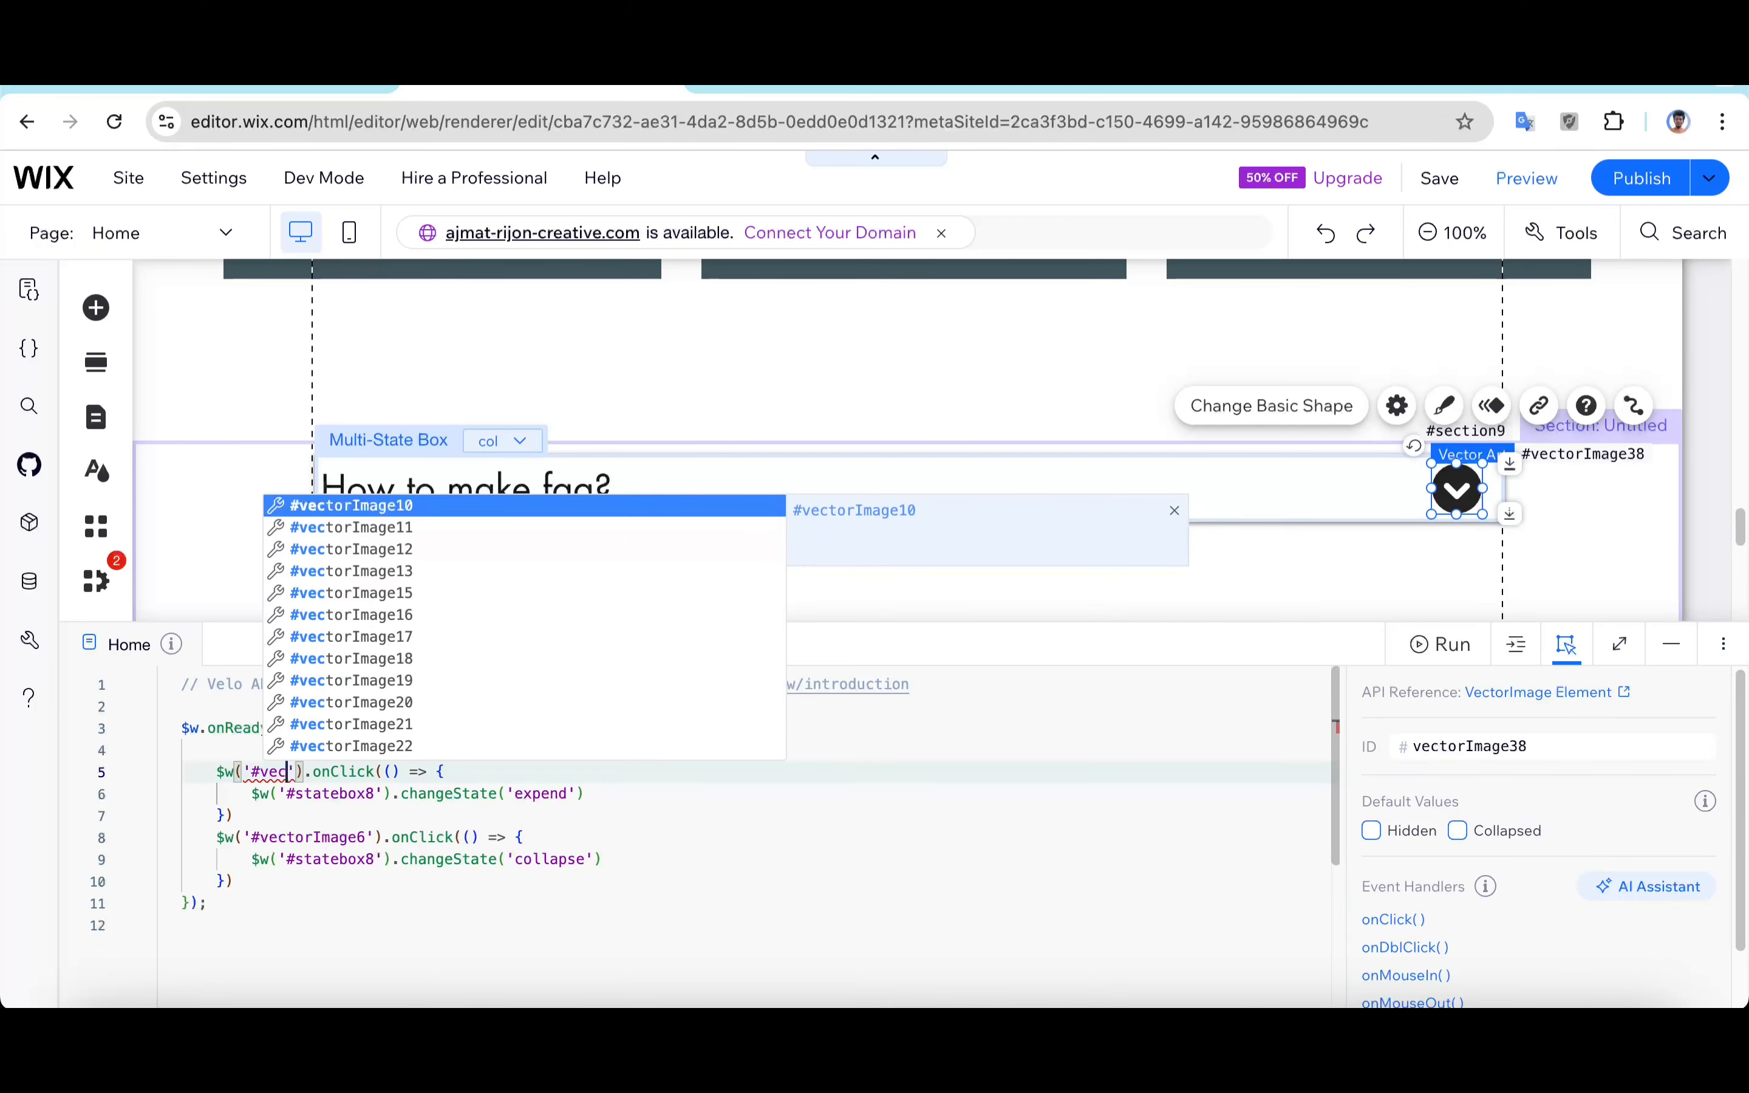
text(tor)
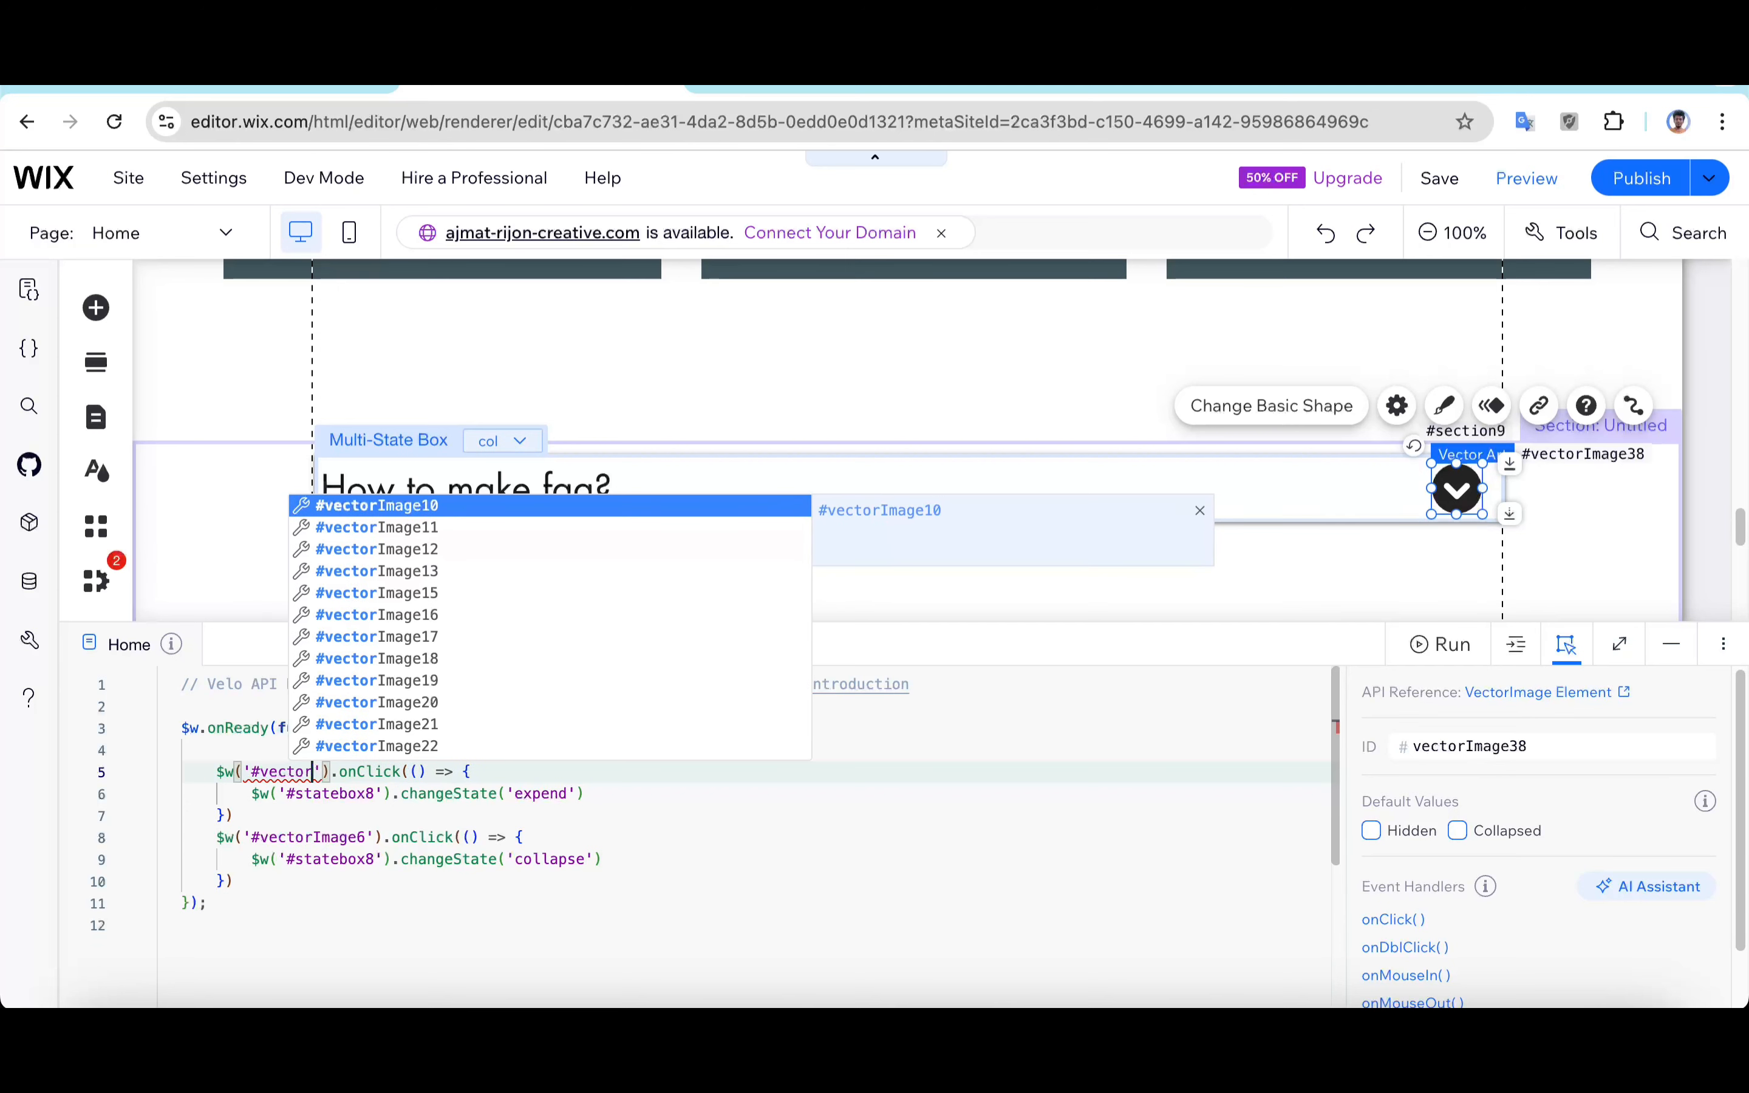
text(image)
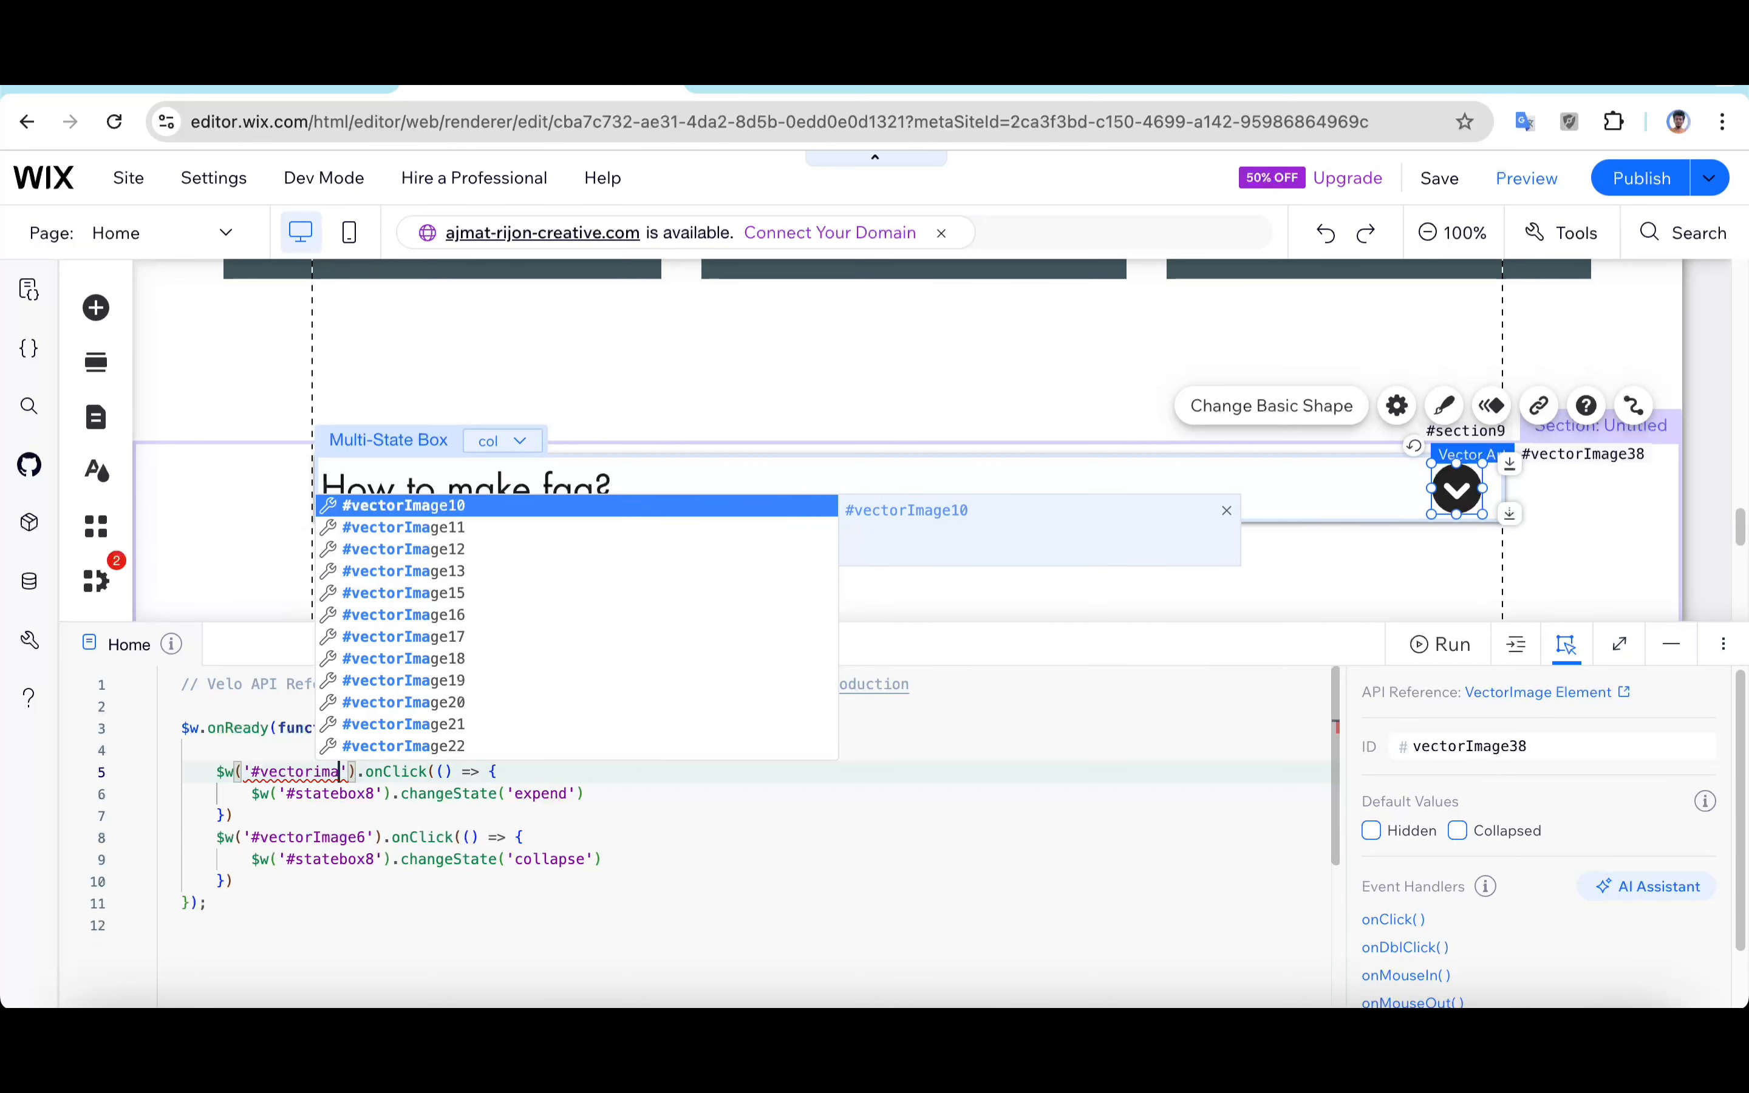
text(38)
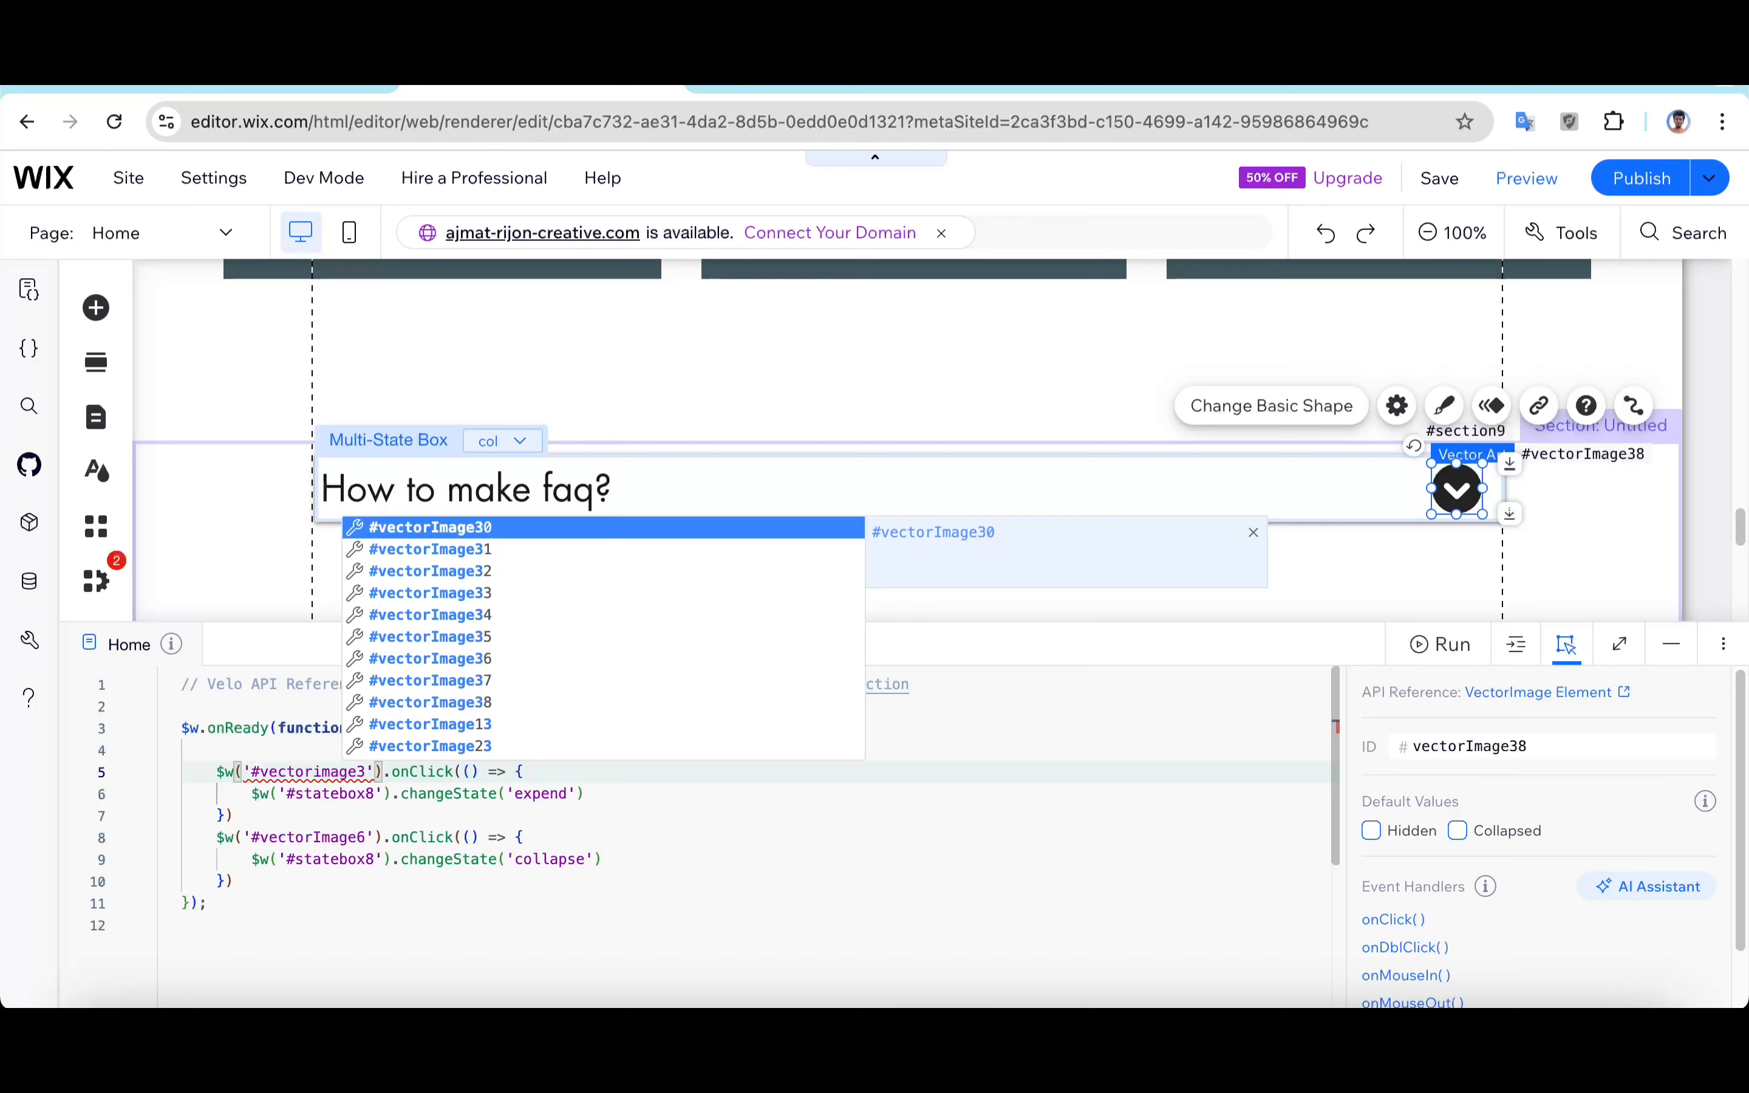
key(Return)
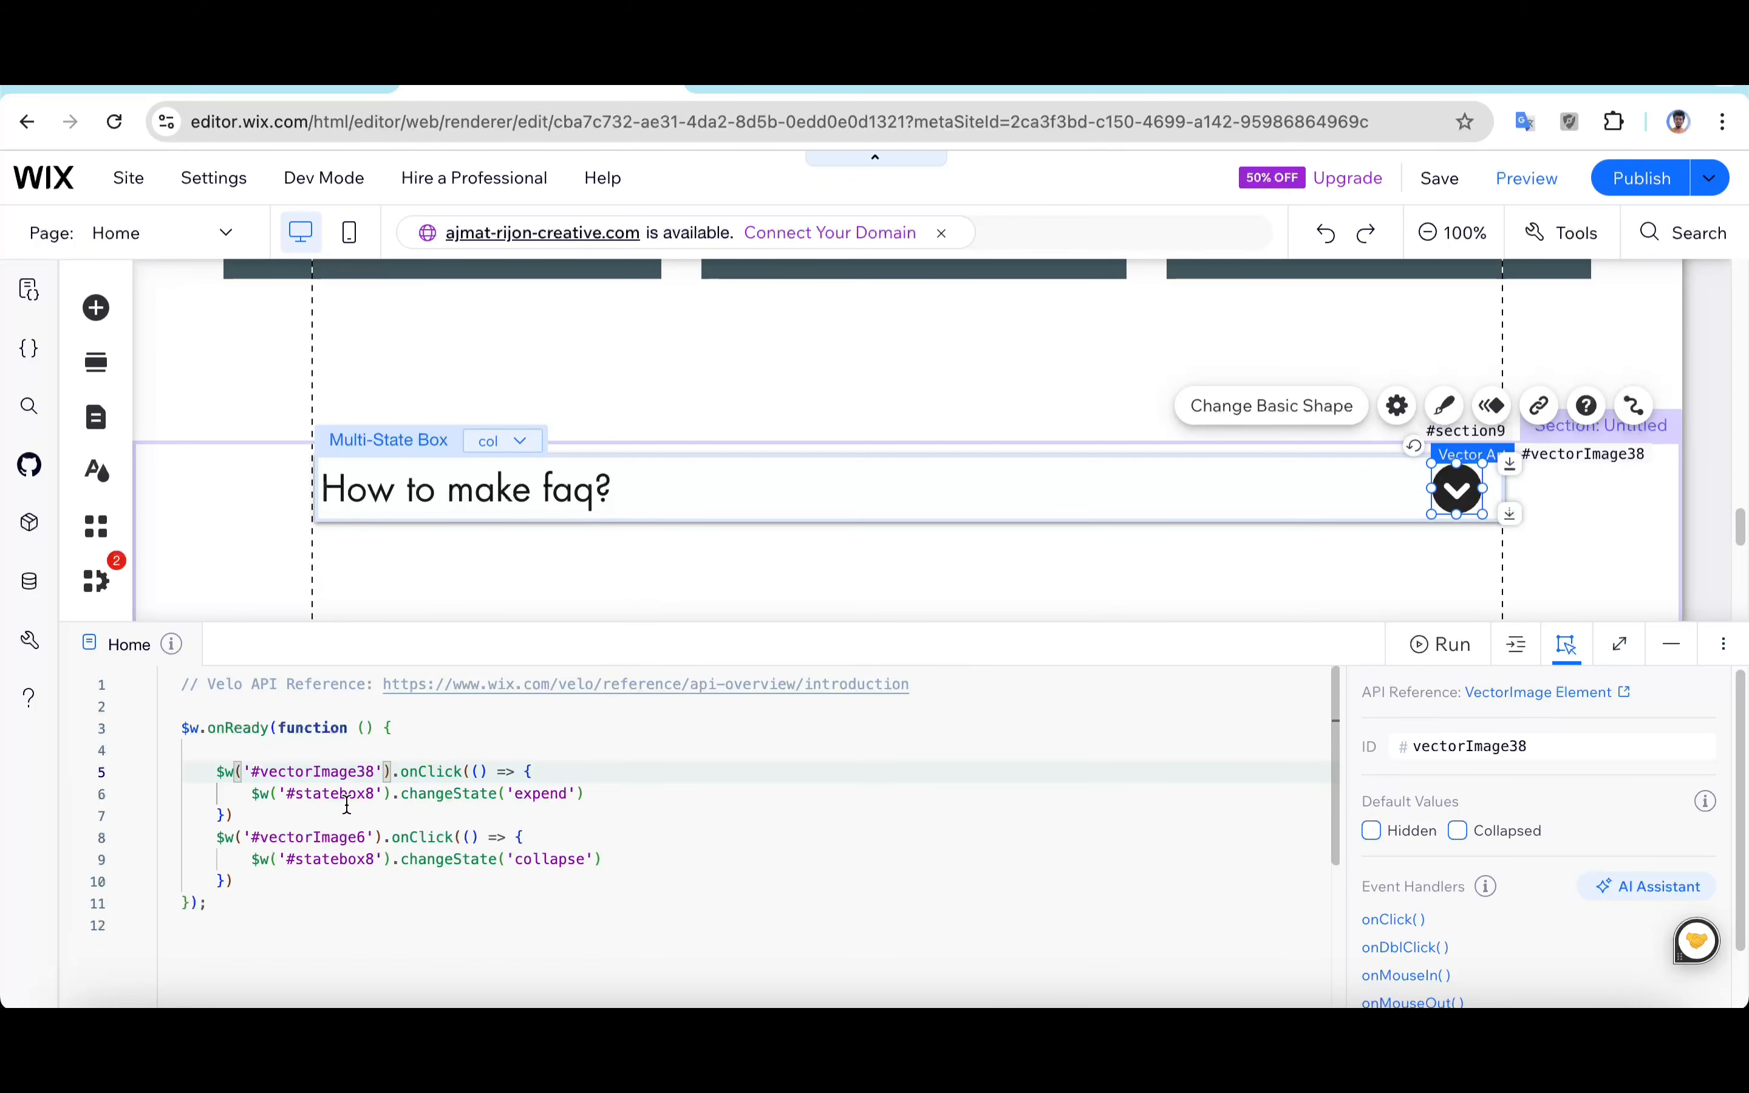
Step: Change the first handler's multi-state box ID to #statebox23
drag(288, 794, 374, 795)
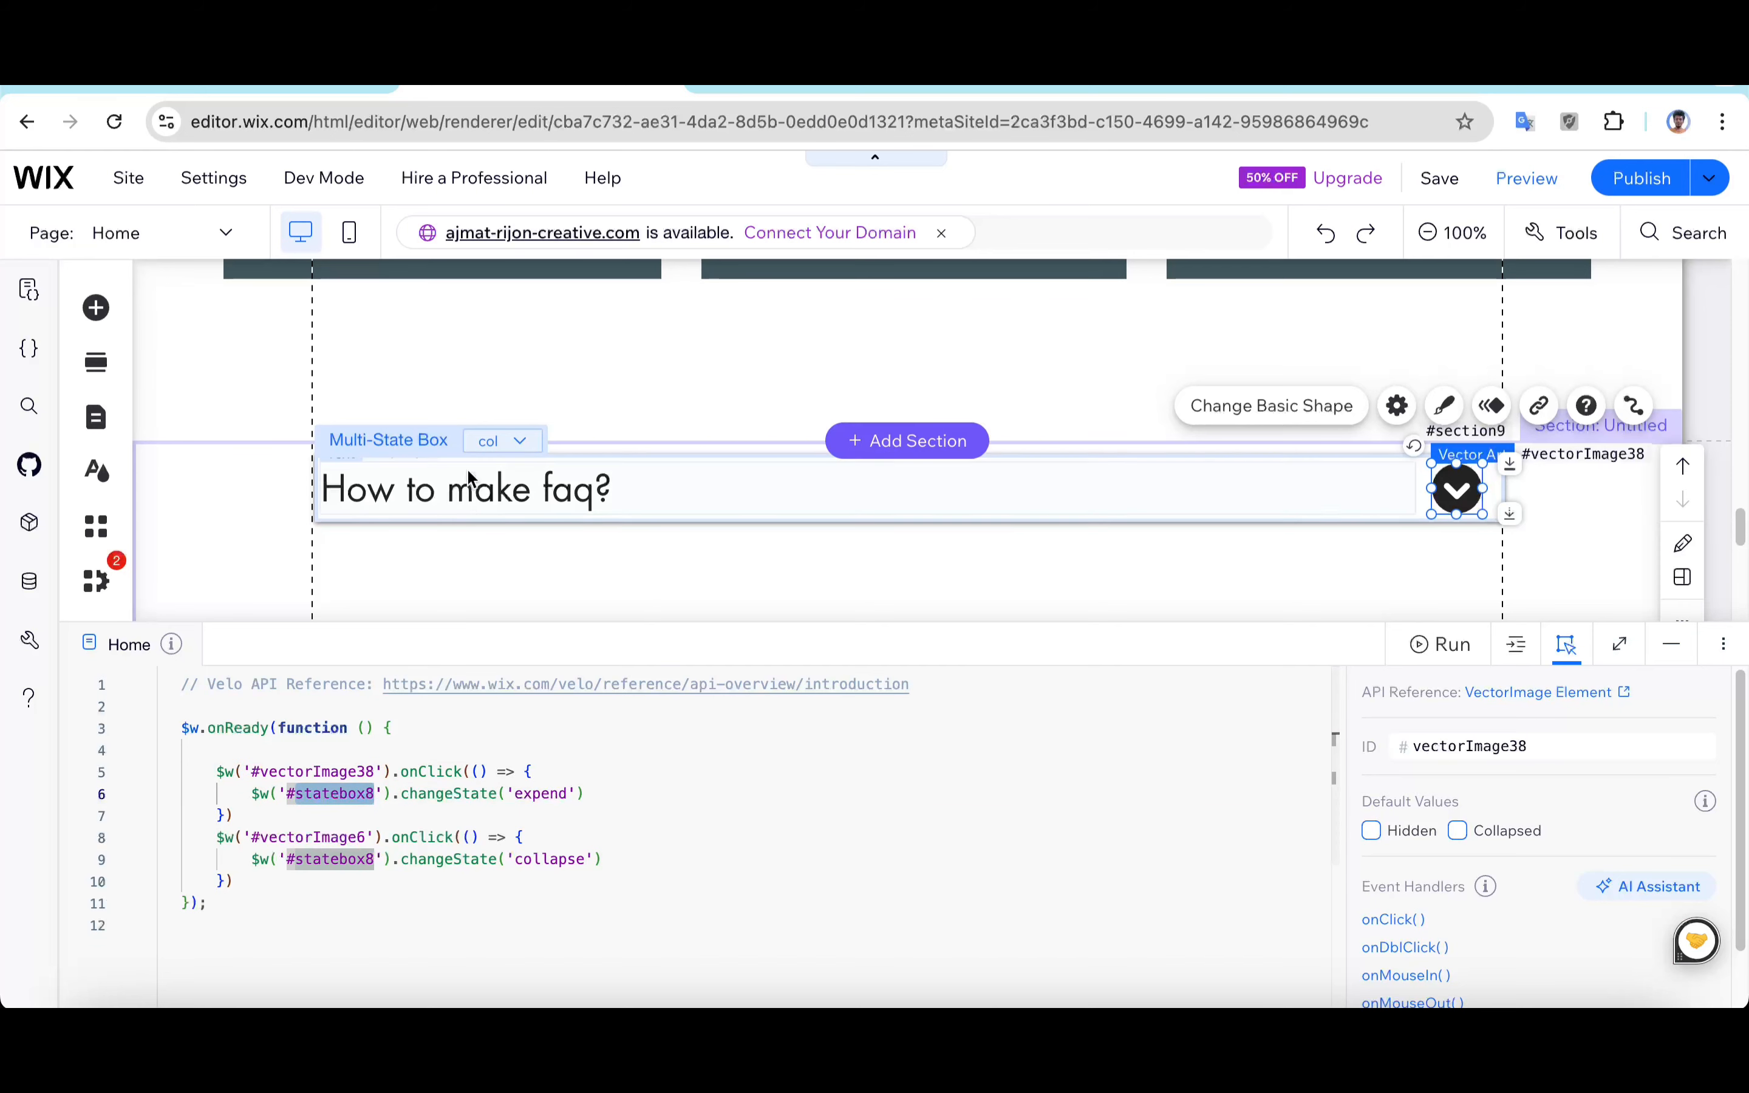
click(488, 443)
click(411, 394)
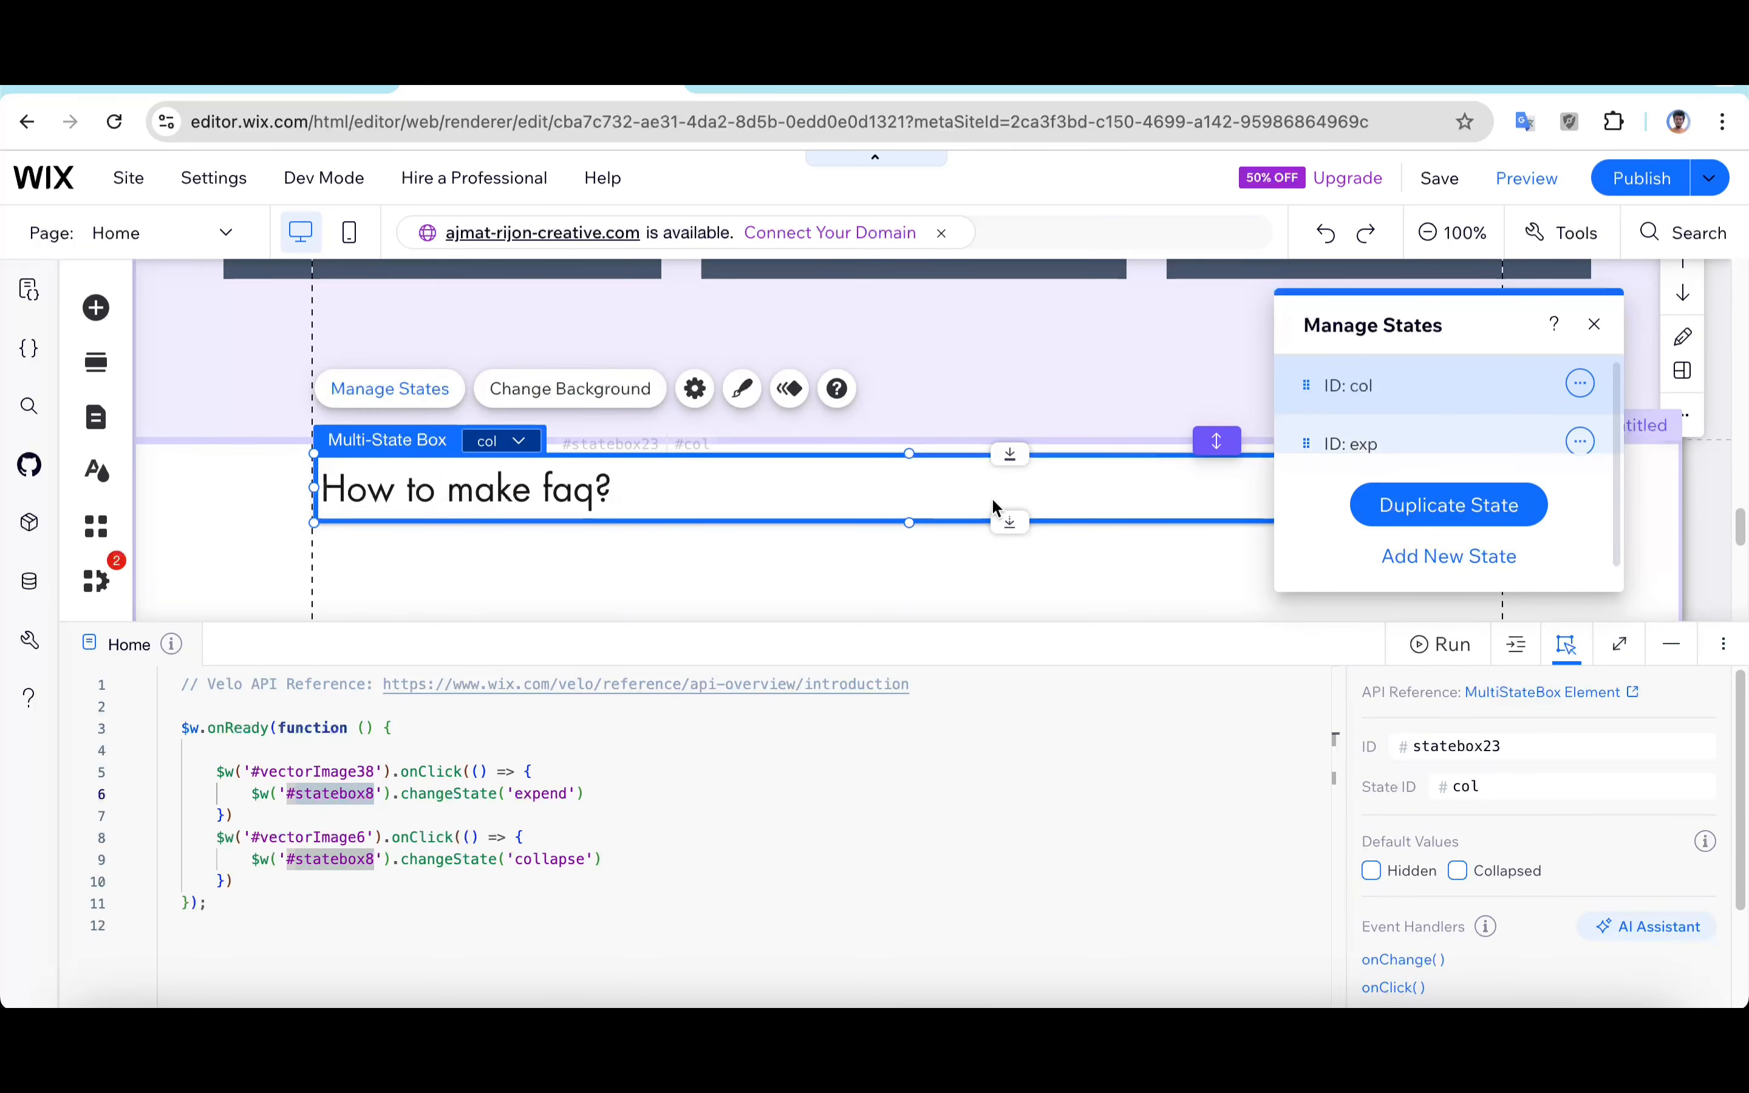
click(1594, 327)
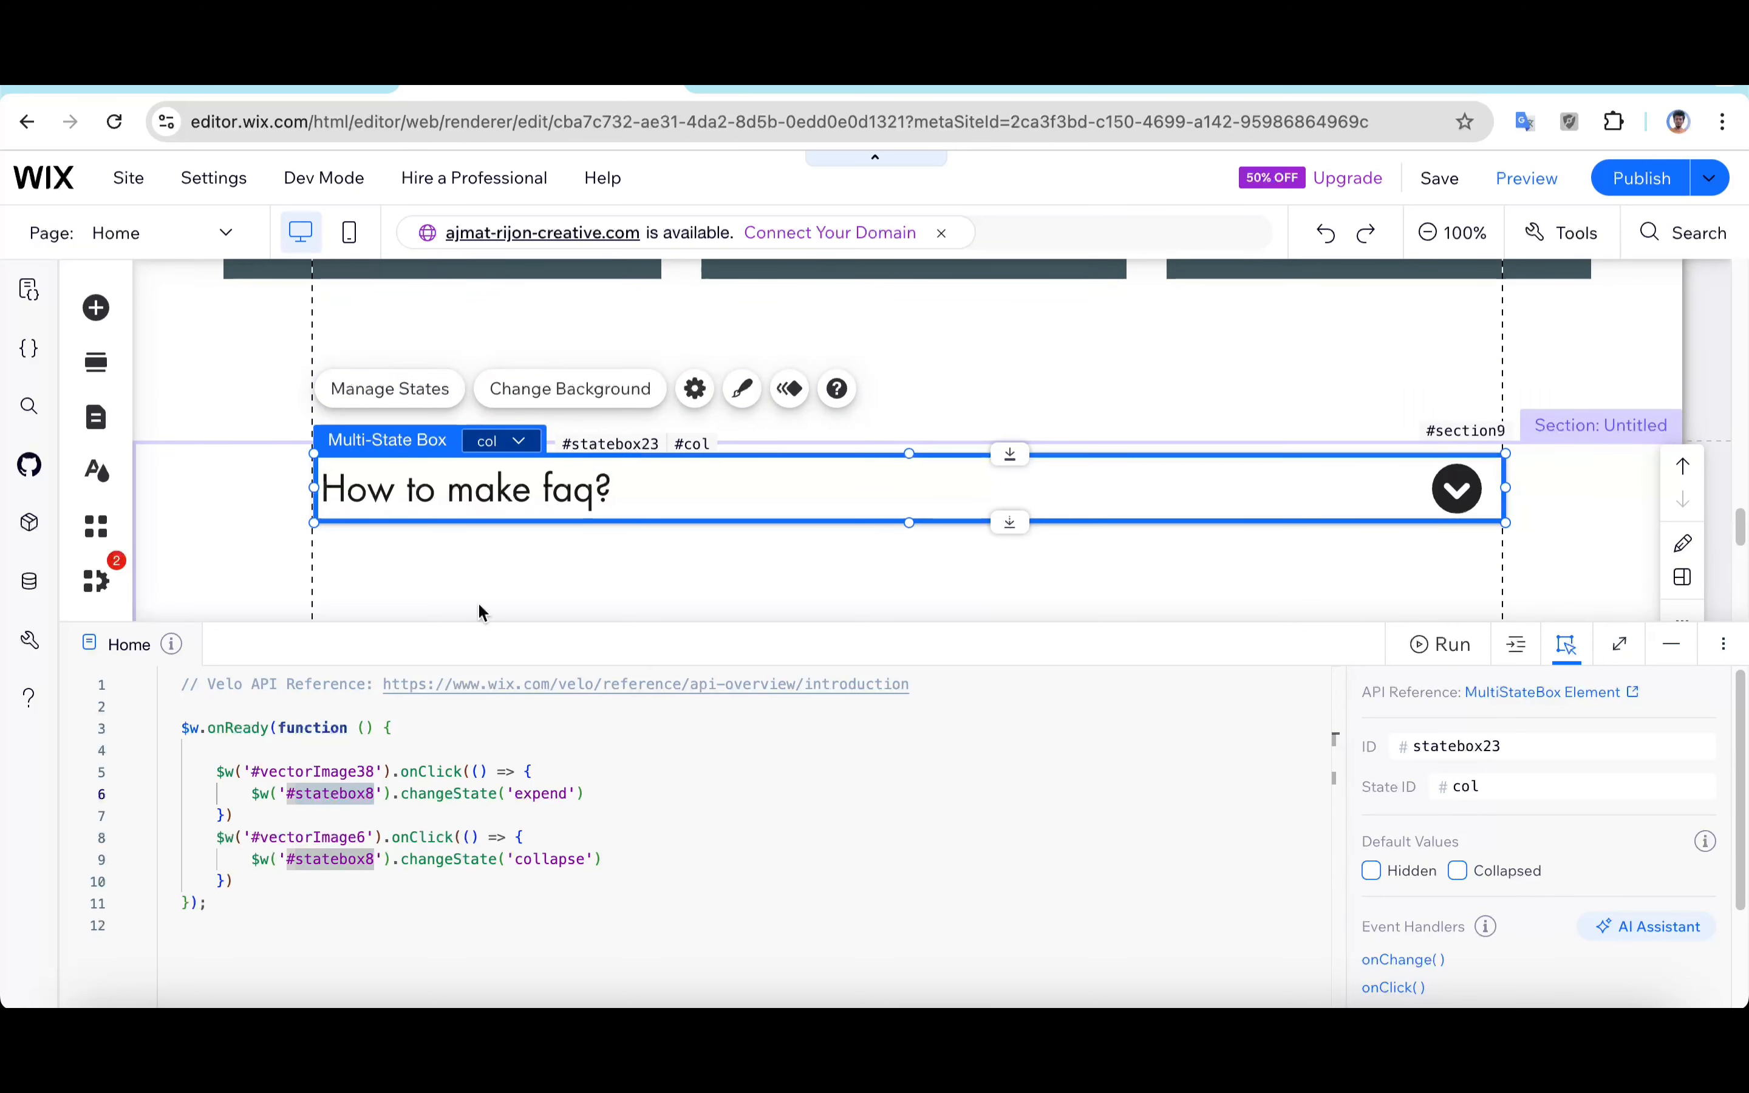
double_click(376, 793)
text(statebox23)
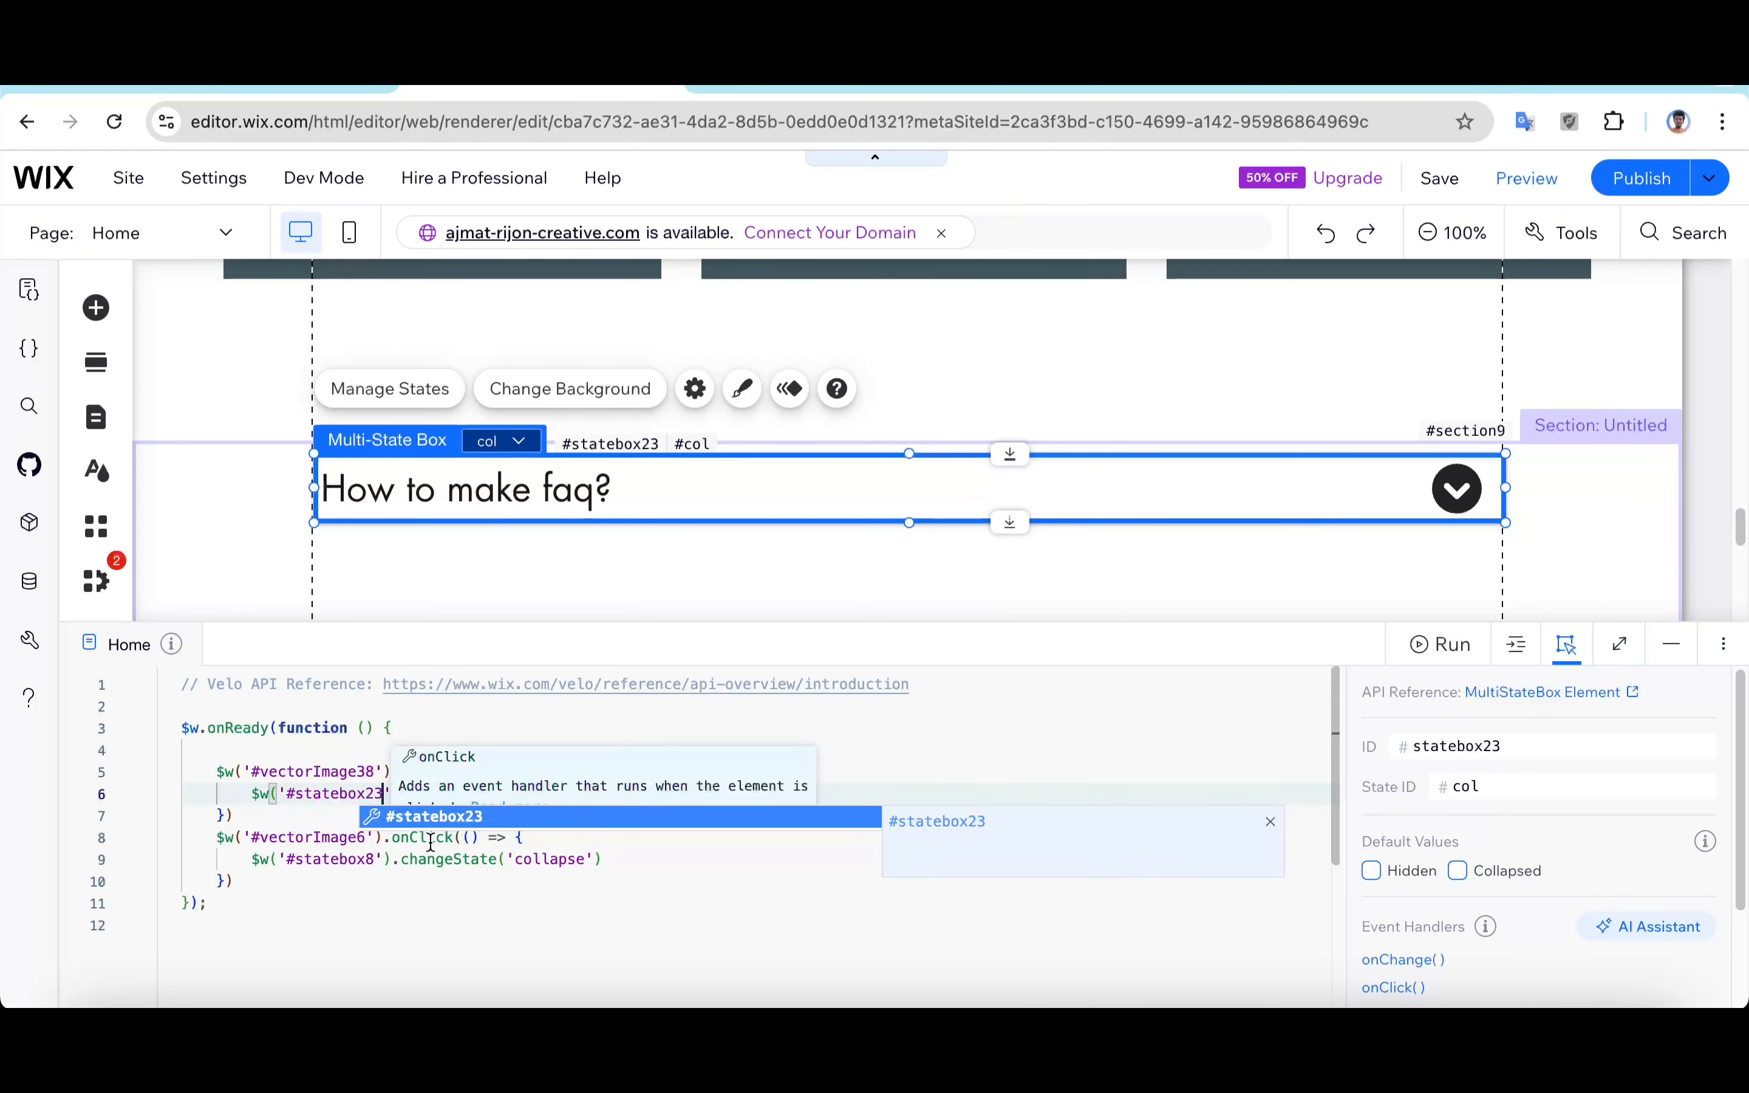
key(Escape)
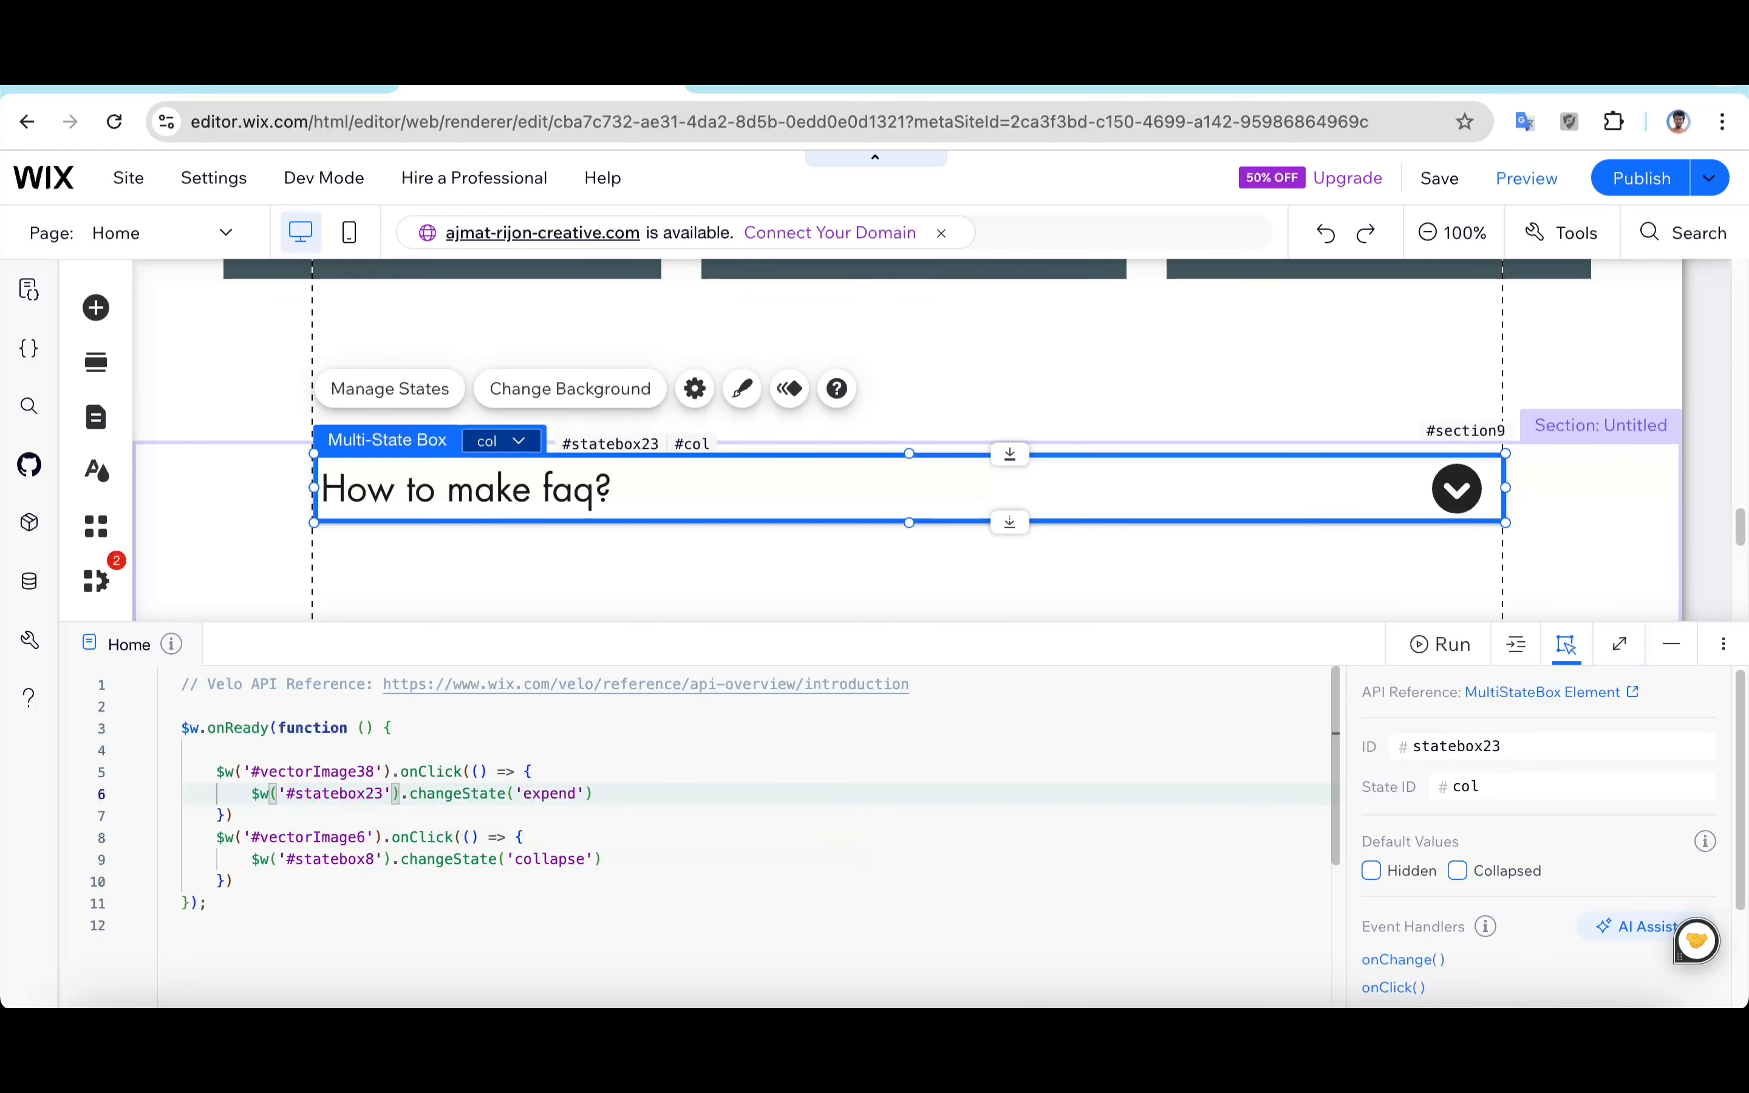
Step: Set the first handler's target state to 'exp'
double_click(543, 791)
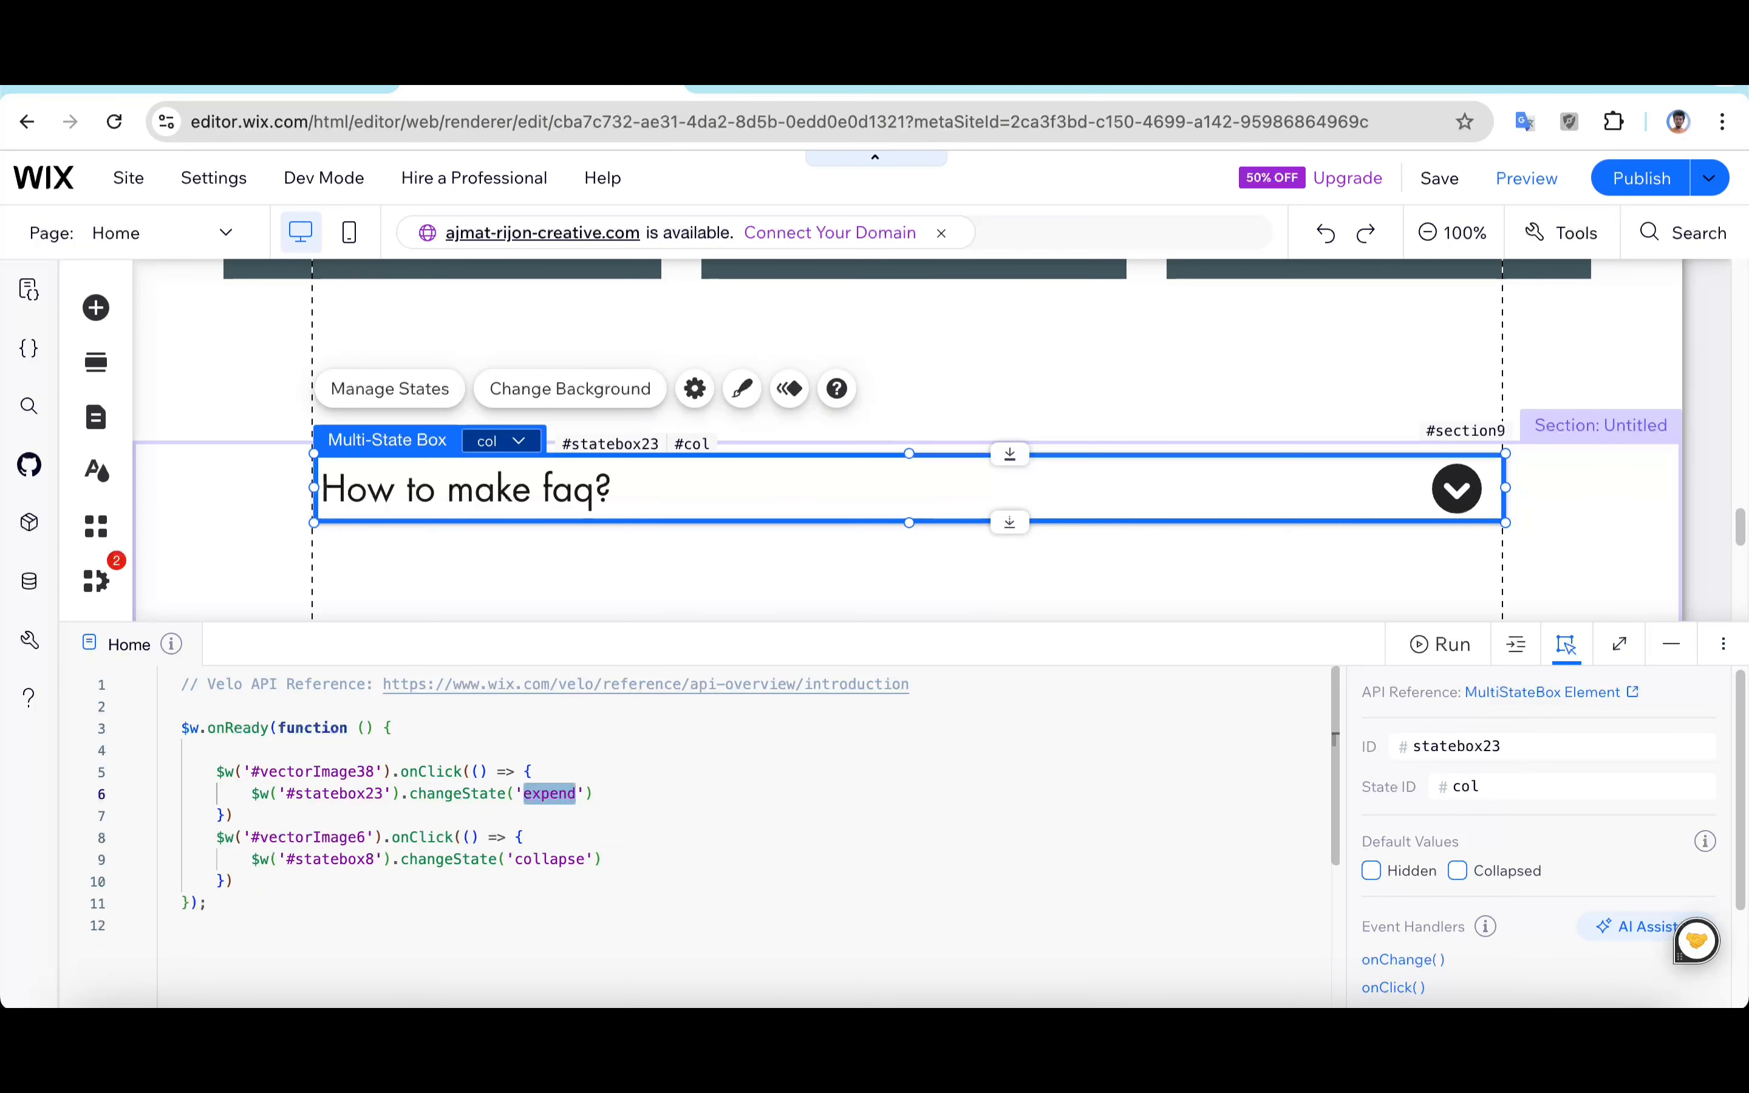
key(BackSpace)
text(exp)
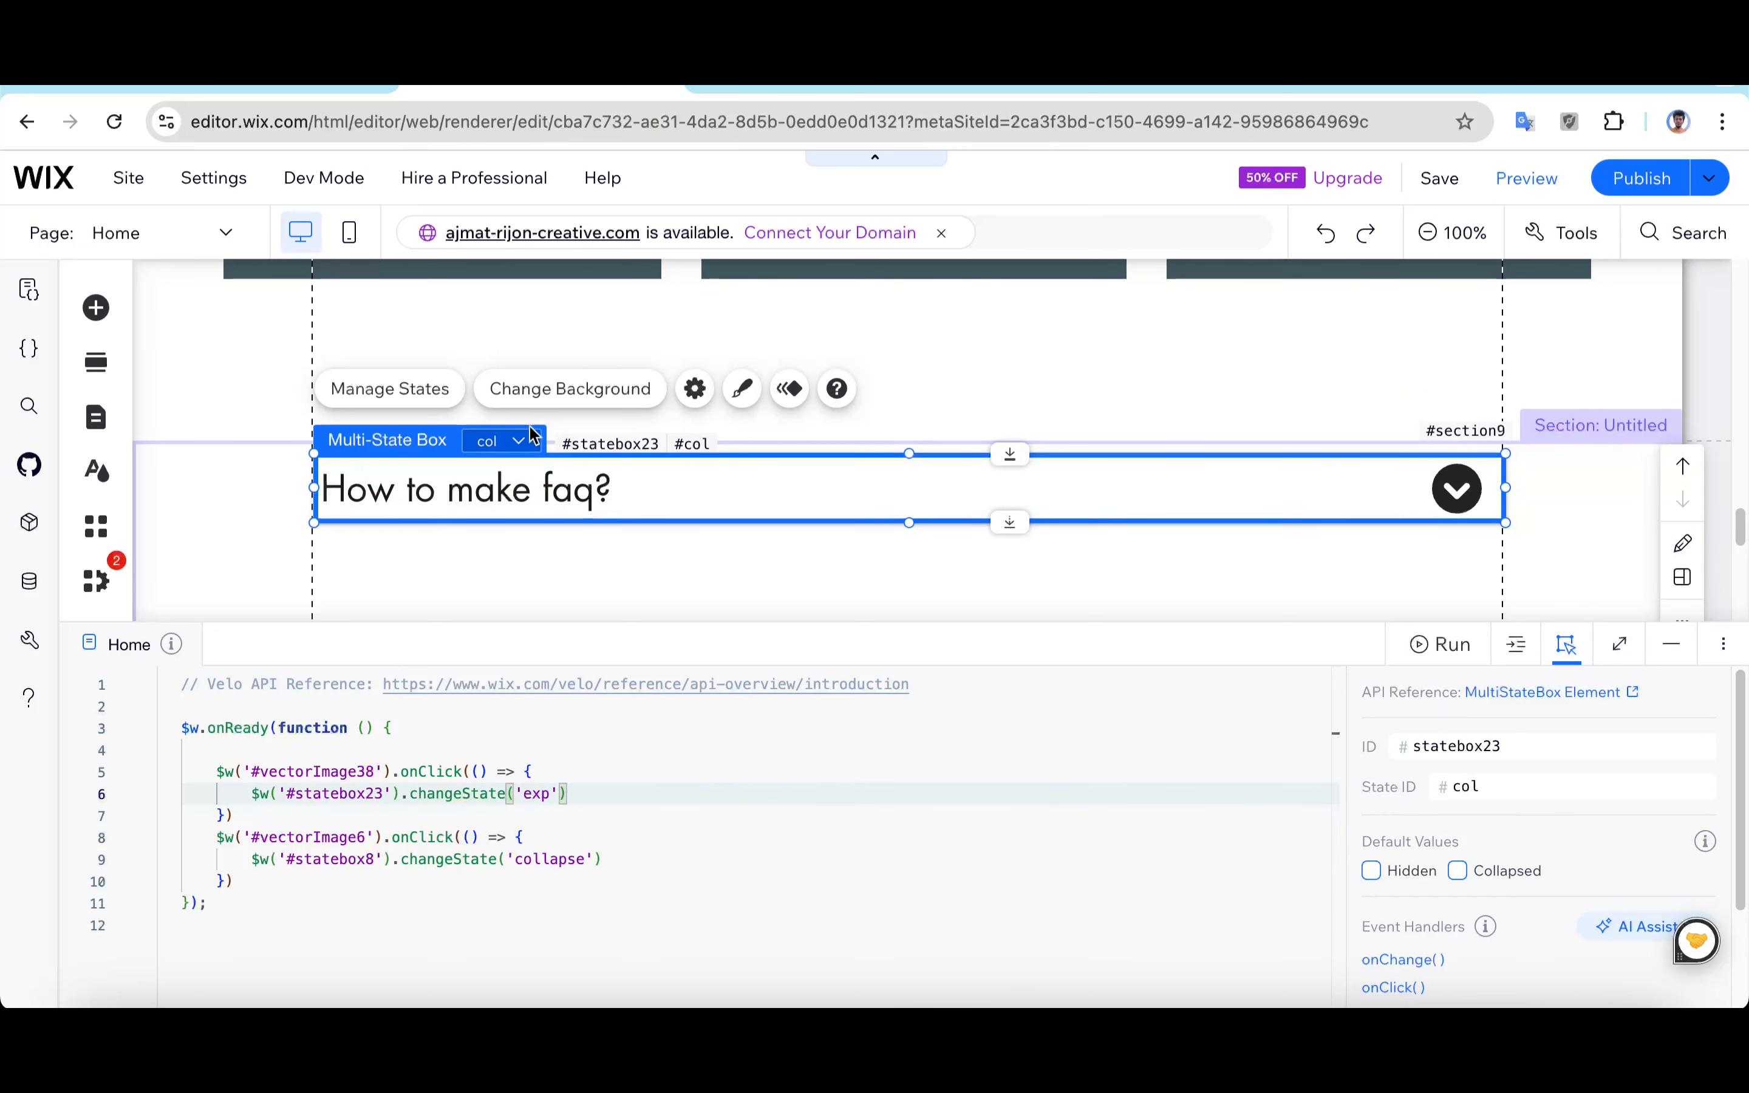
Step: Switch to the exp state and replace the second handler's element ID with #vectorImage40, the up arrow's ID
click(509, 441)
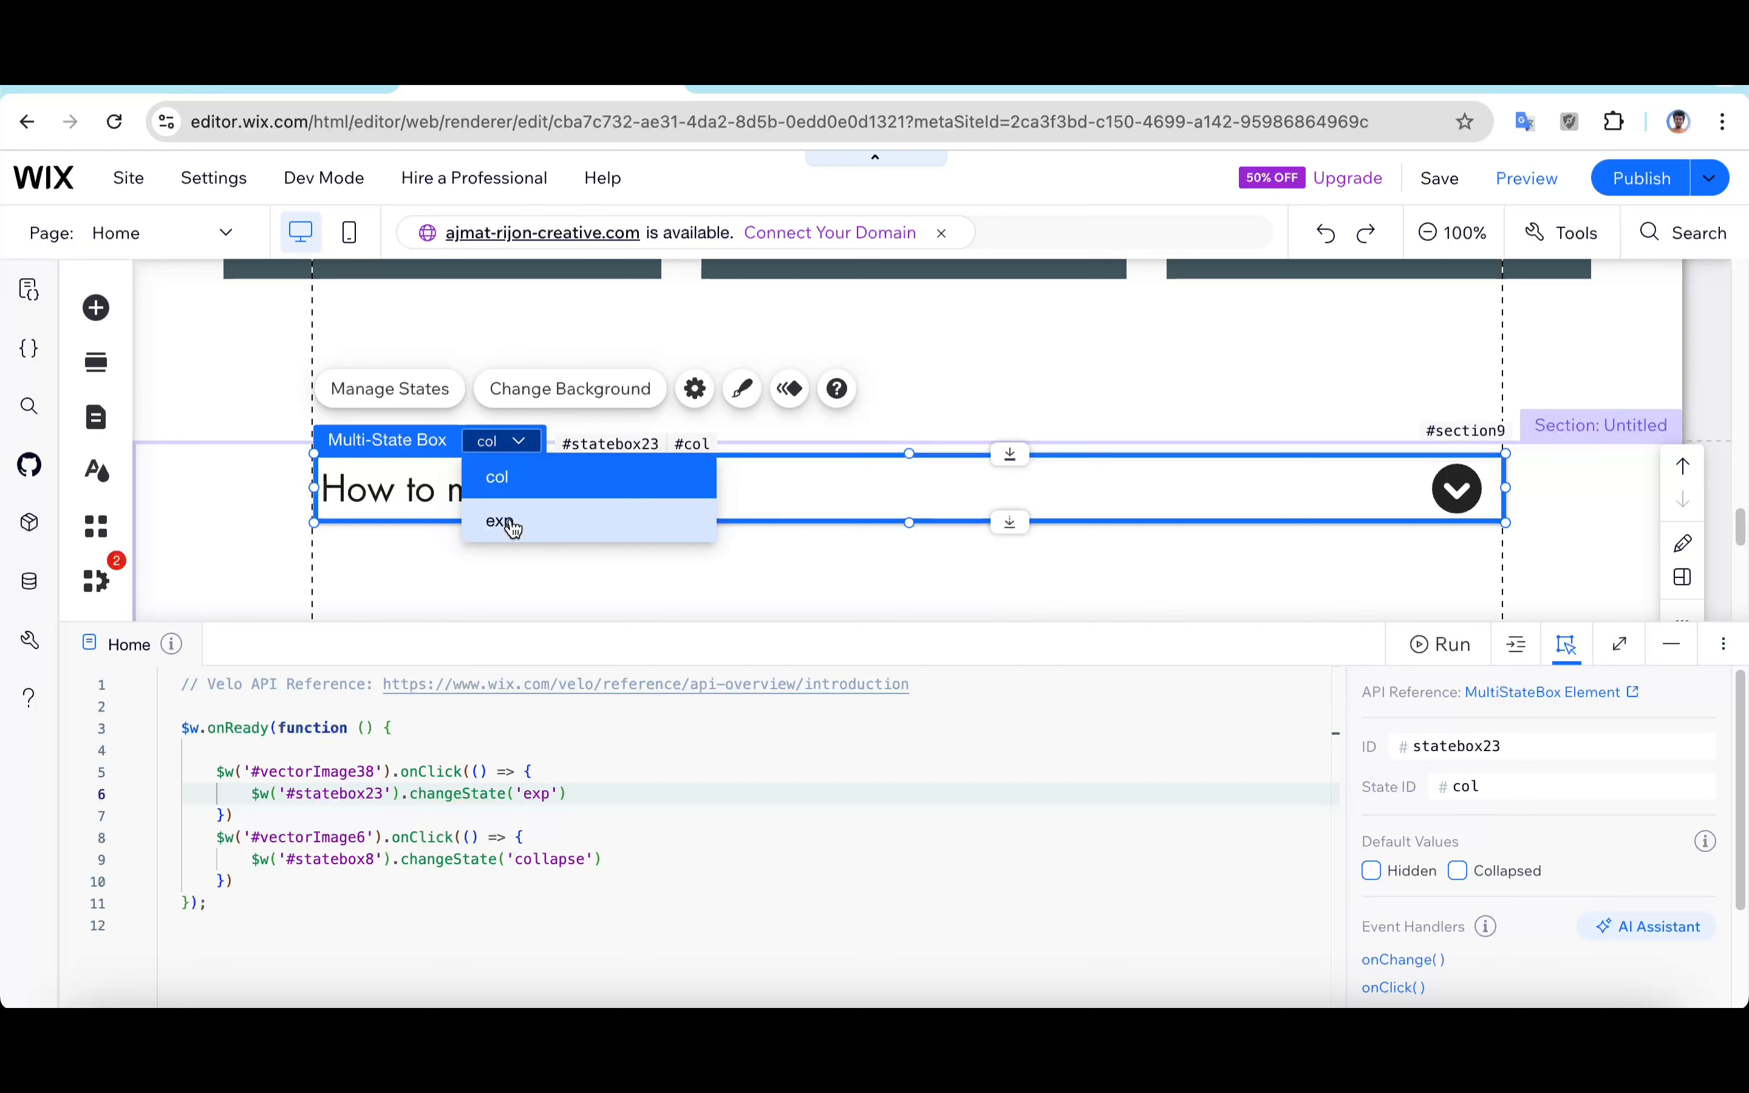
click(512, 443)
click(368, 858)
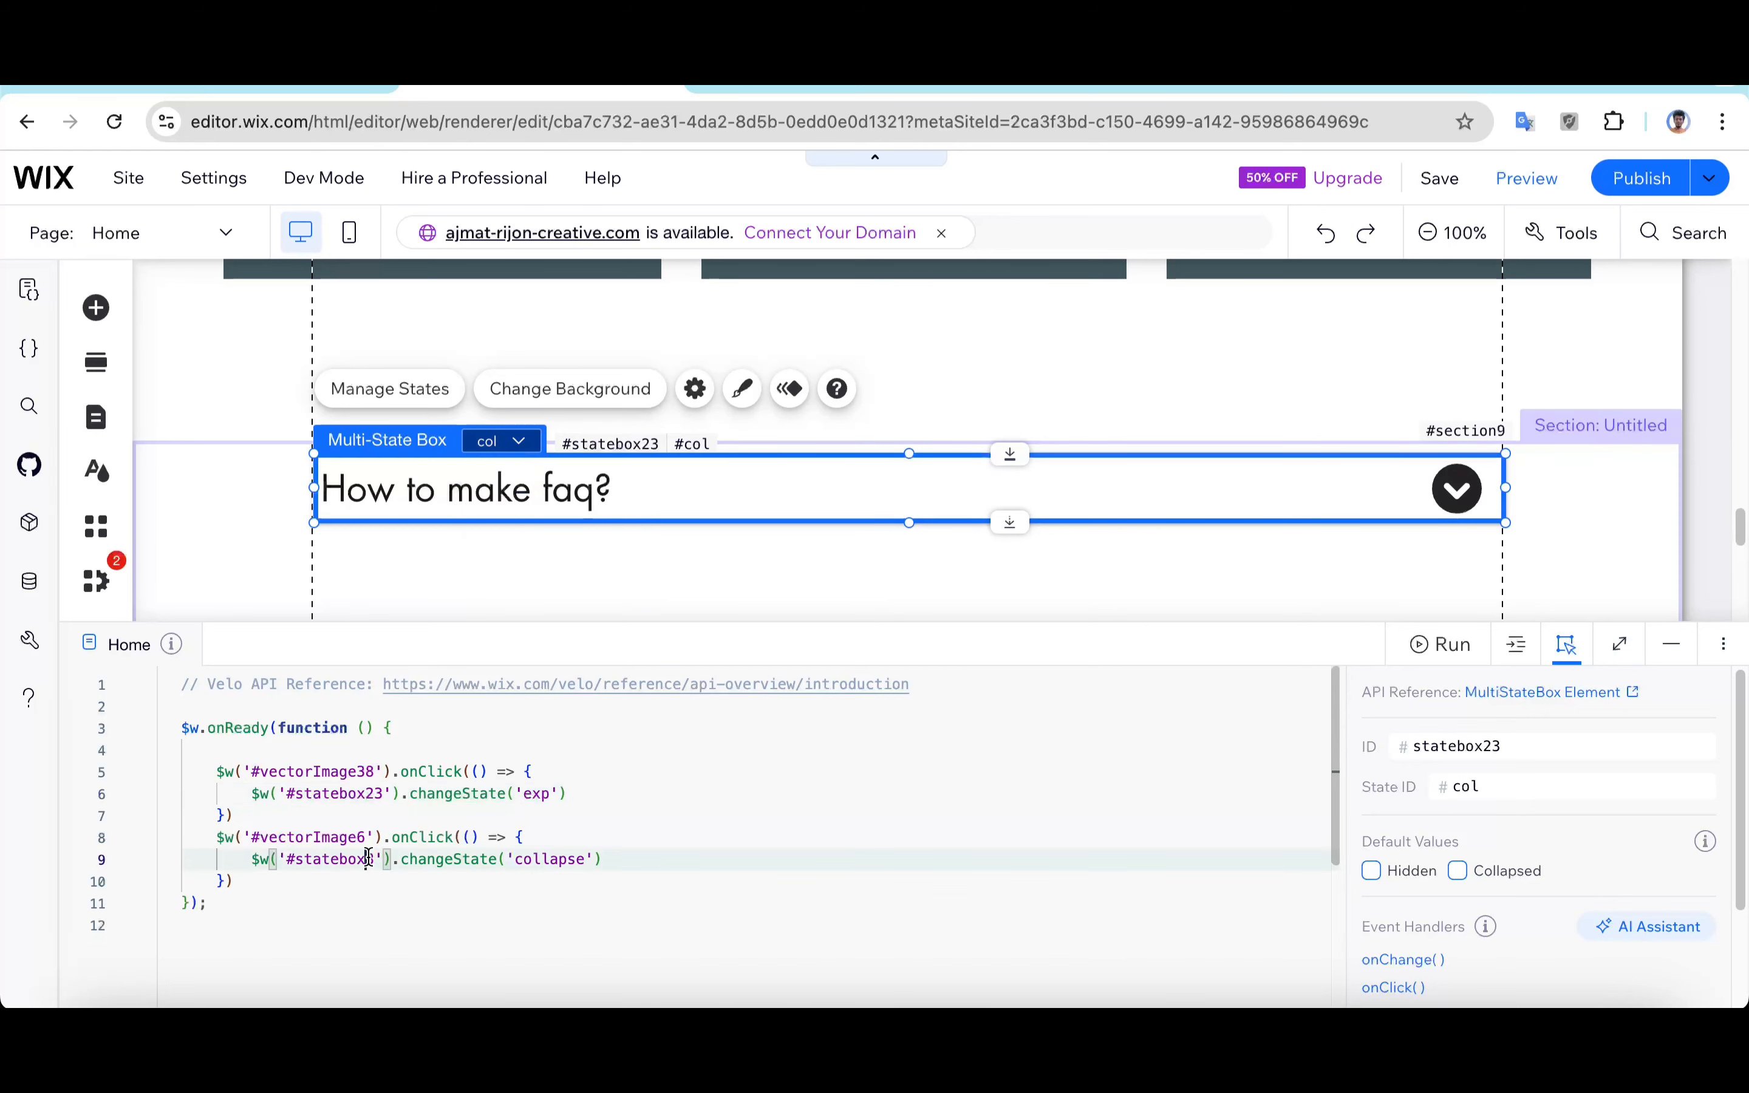
double_click(368, 859)
double_click(354, 837)
click(505, 441)
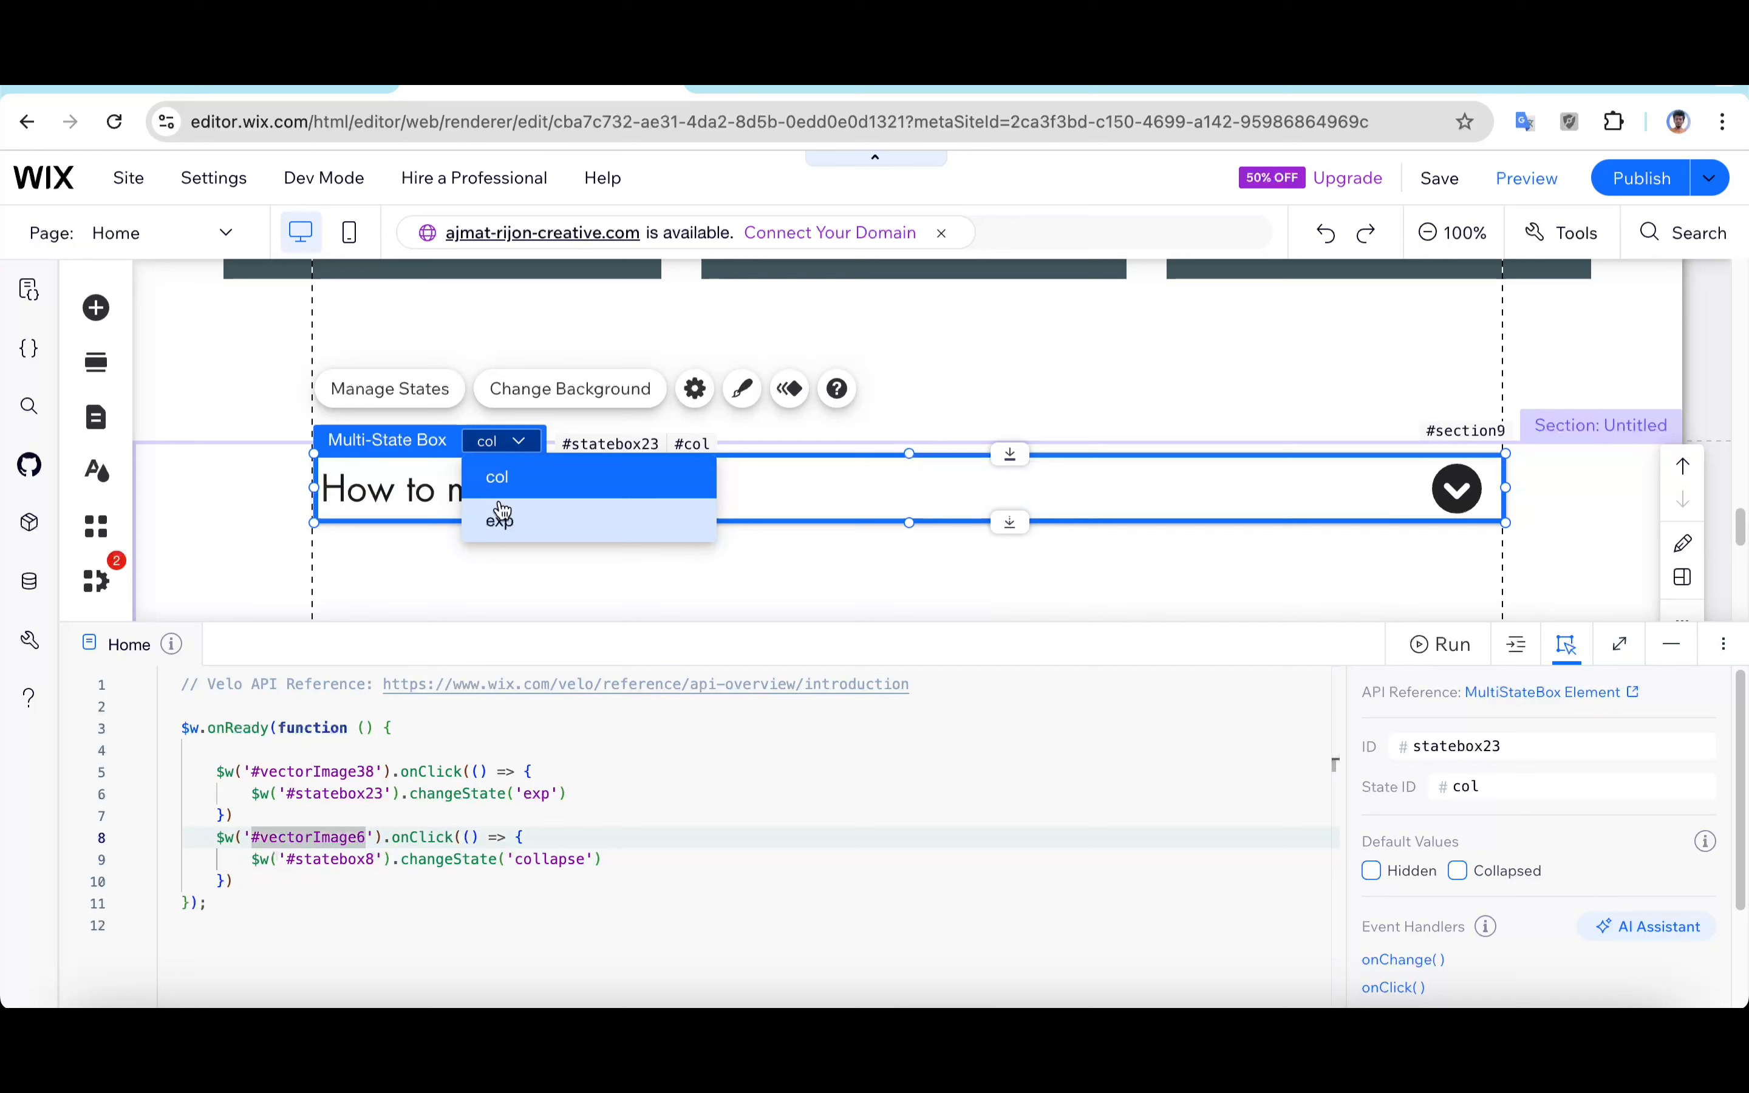
click(502, 515)
click(1457, 486)
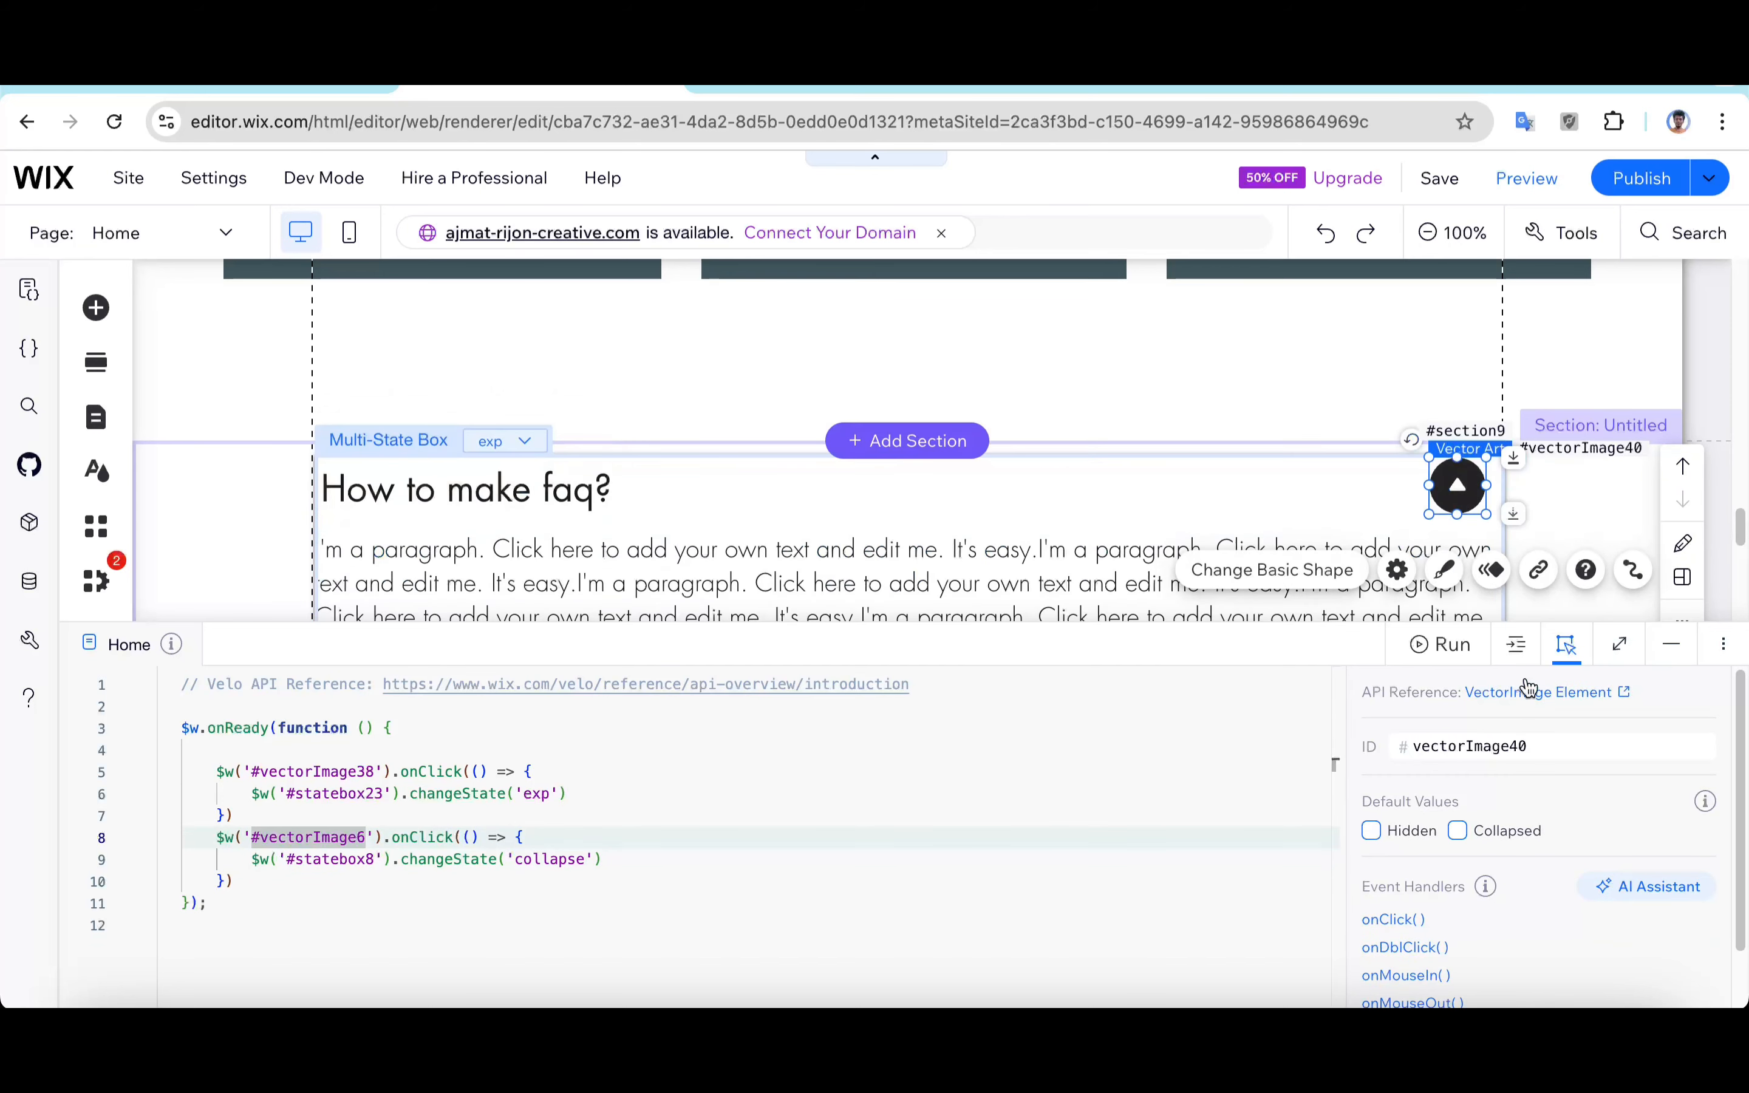
click(1517, 746)
drag(1554, 747, 286, 748)
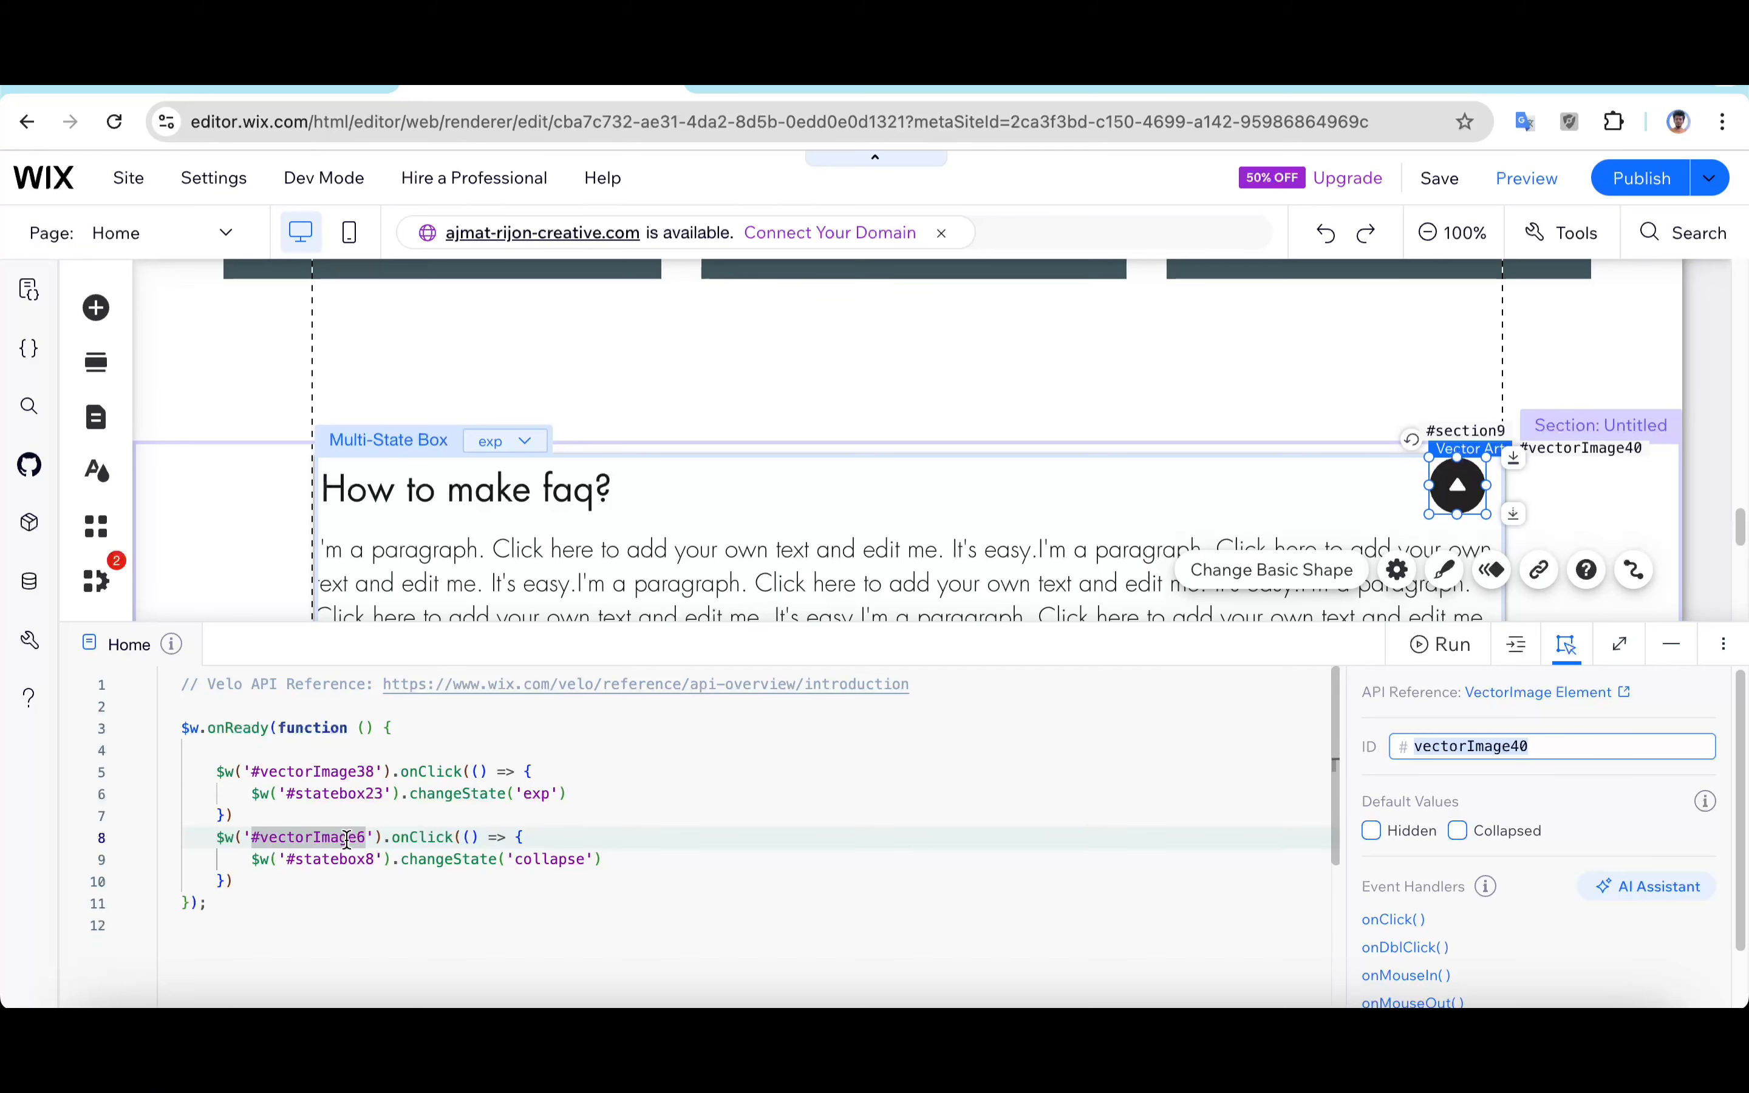
click(312, 834)
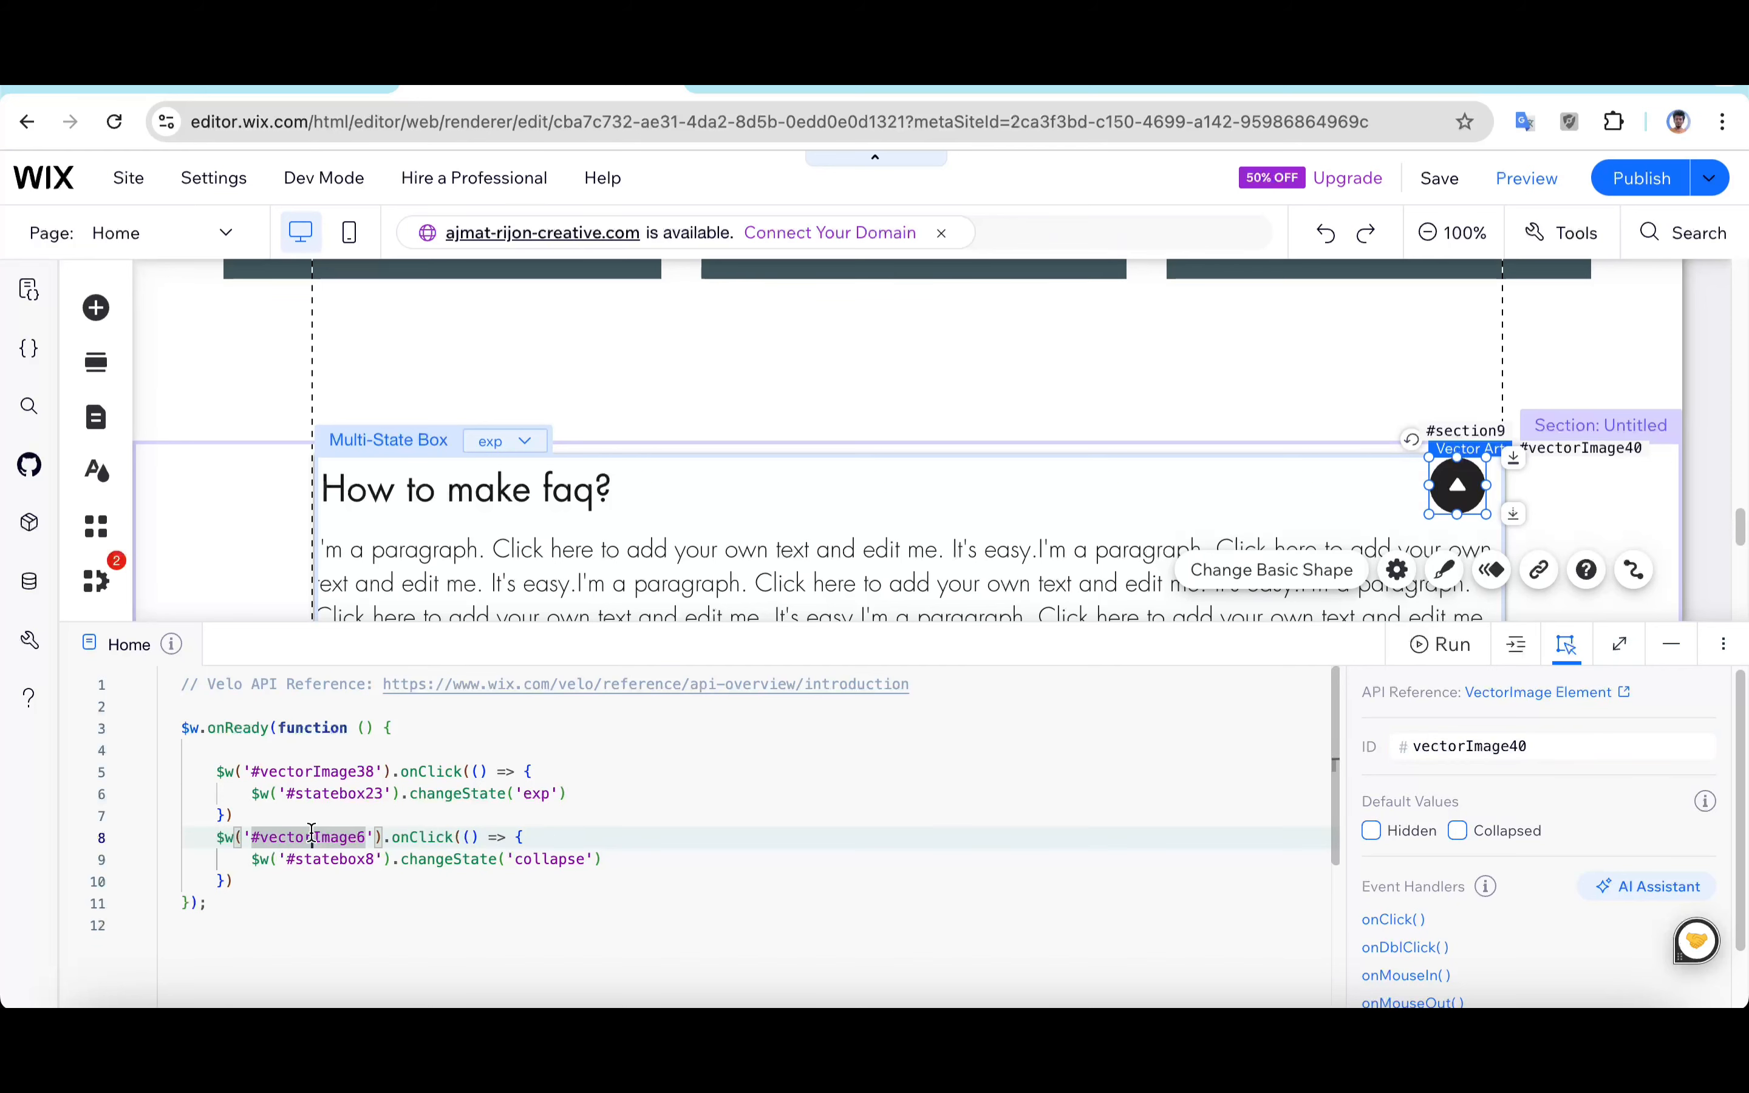
text(ve)
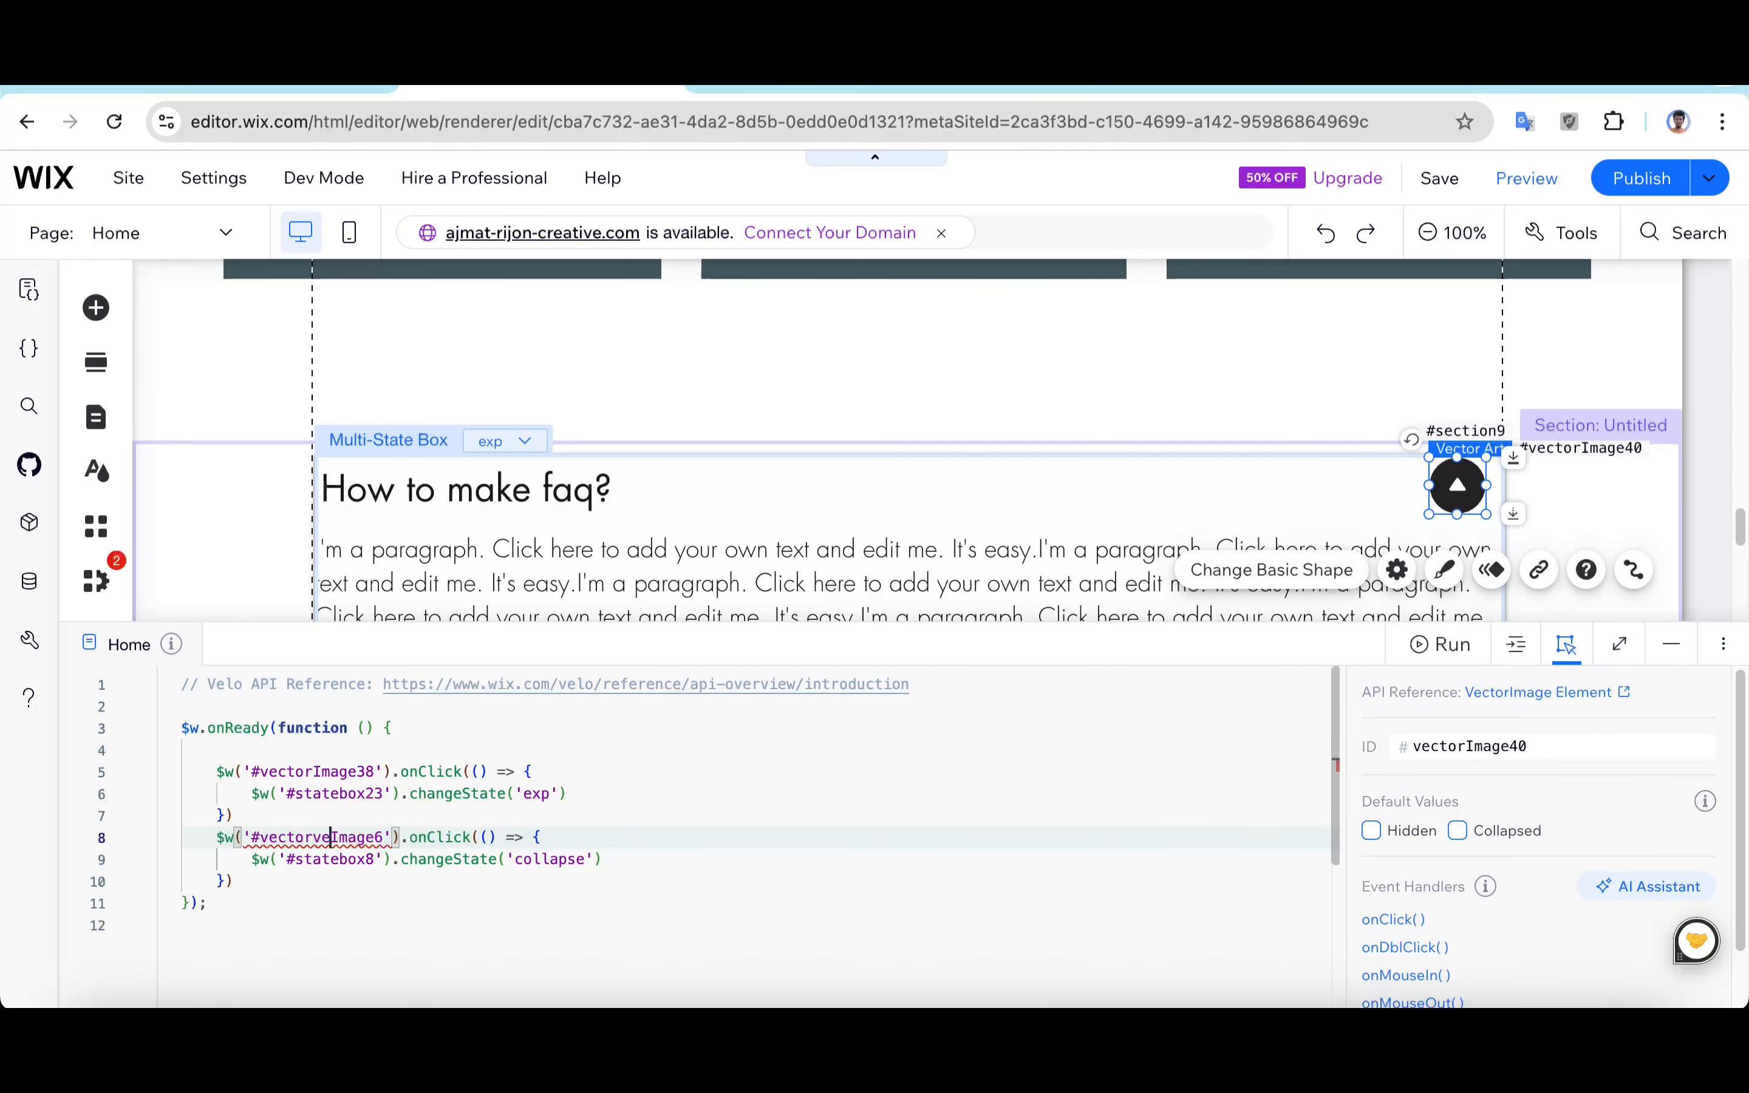
key(BackSpace)
key(BackSpace)
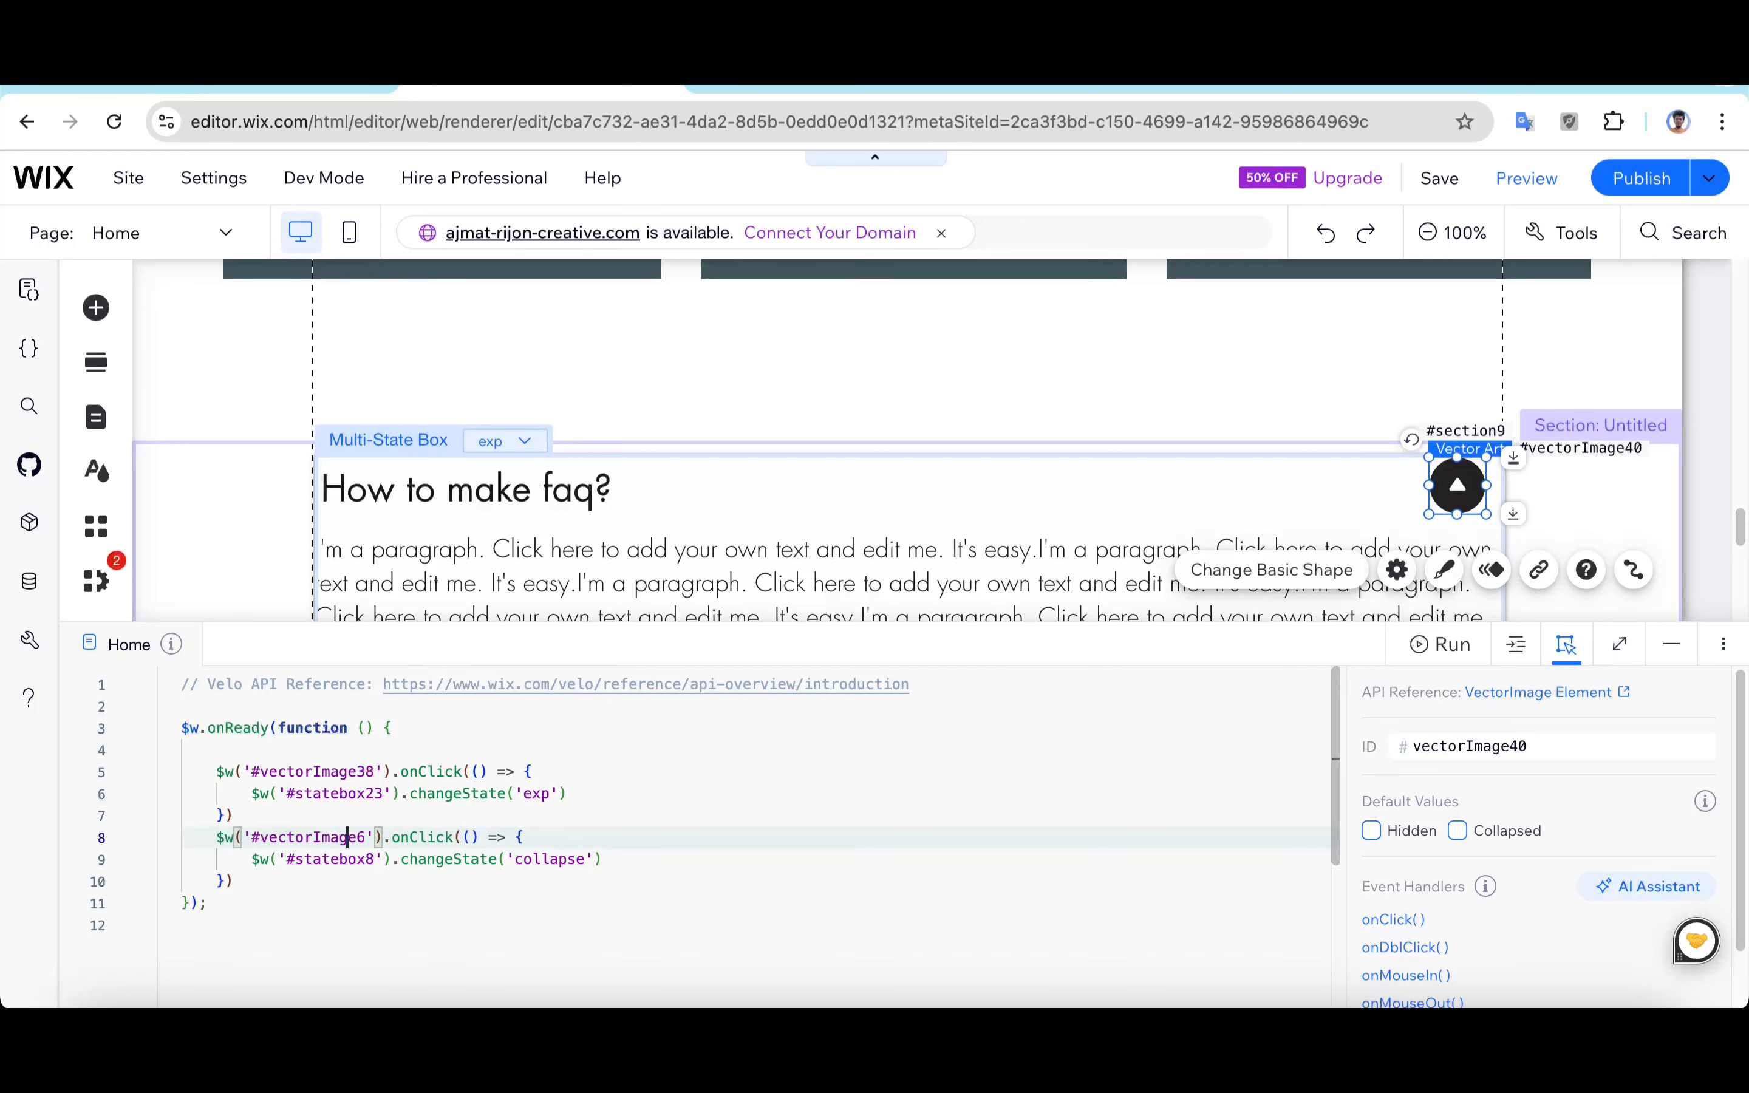
key(Right)
key(Right)
key(BackSpace)
text(40)
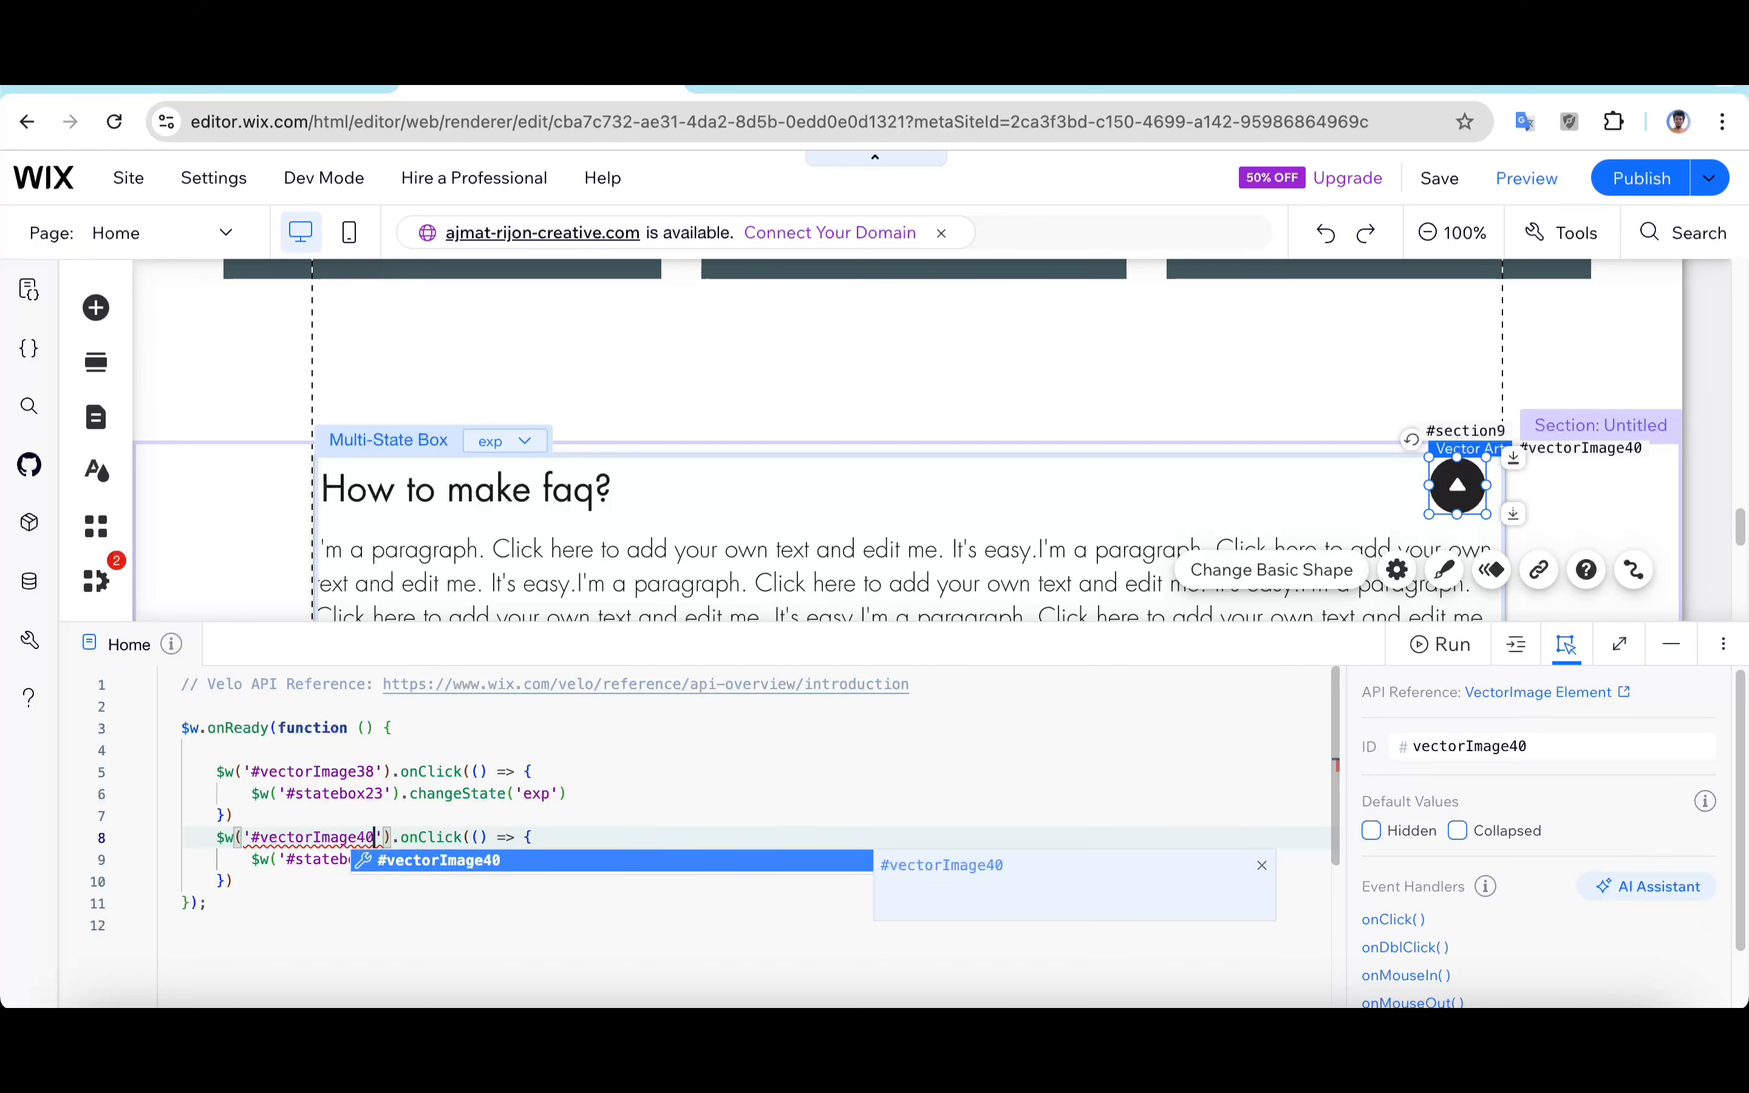
key(Escape)
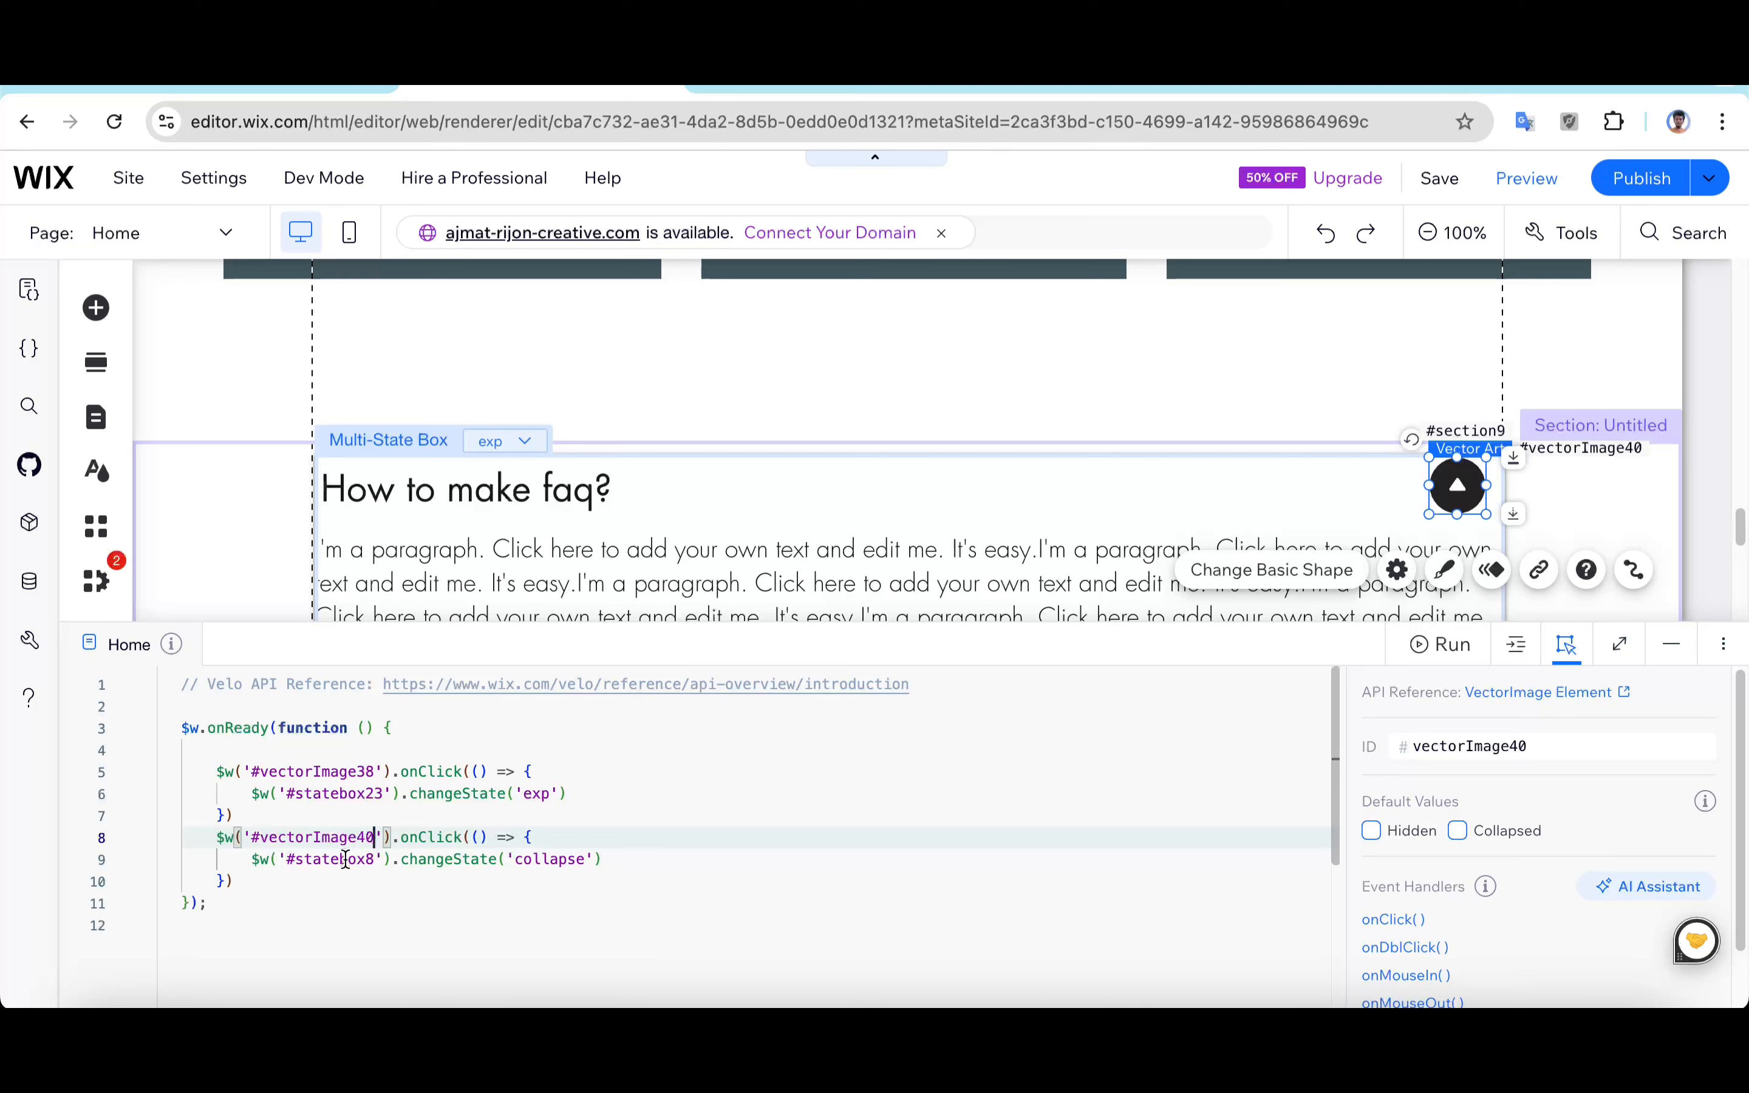
Step: Change the second handler's multi-state box ID to #statebox23
double_click(370, 860)
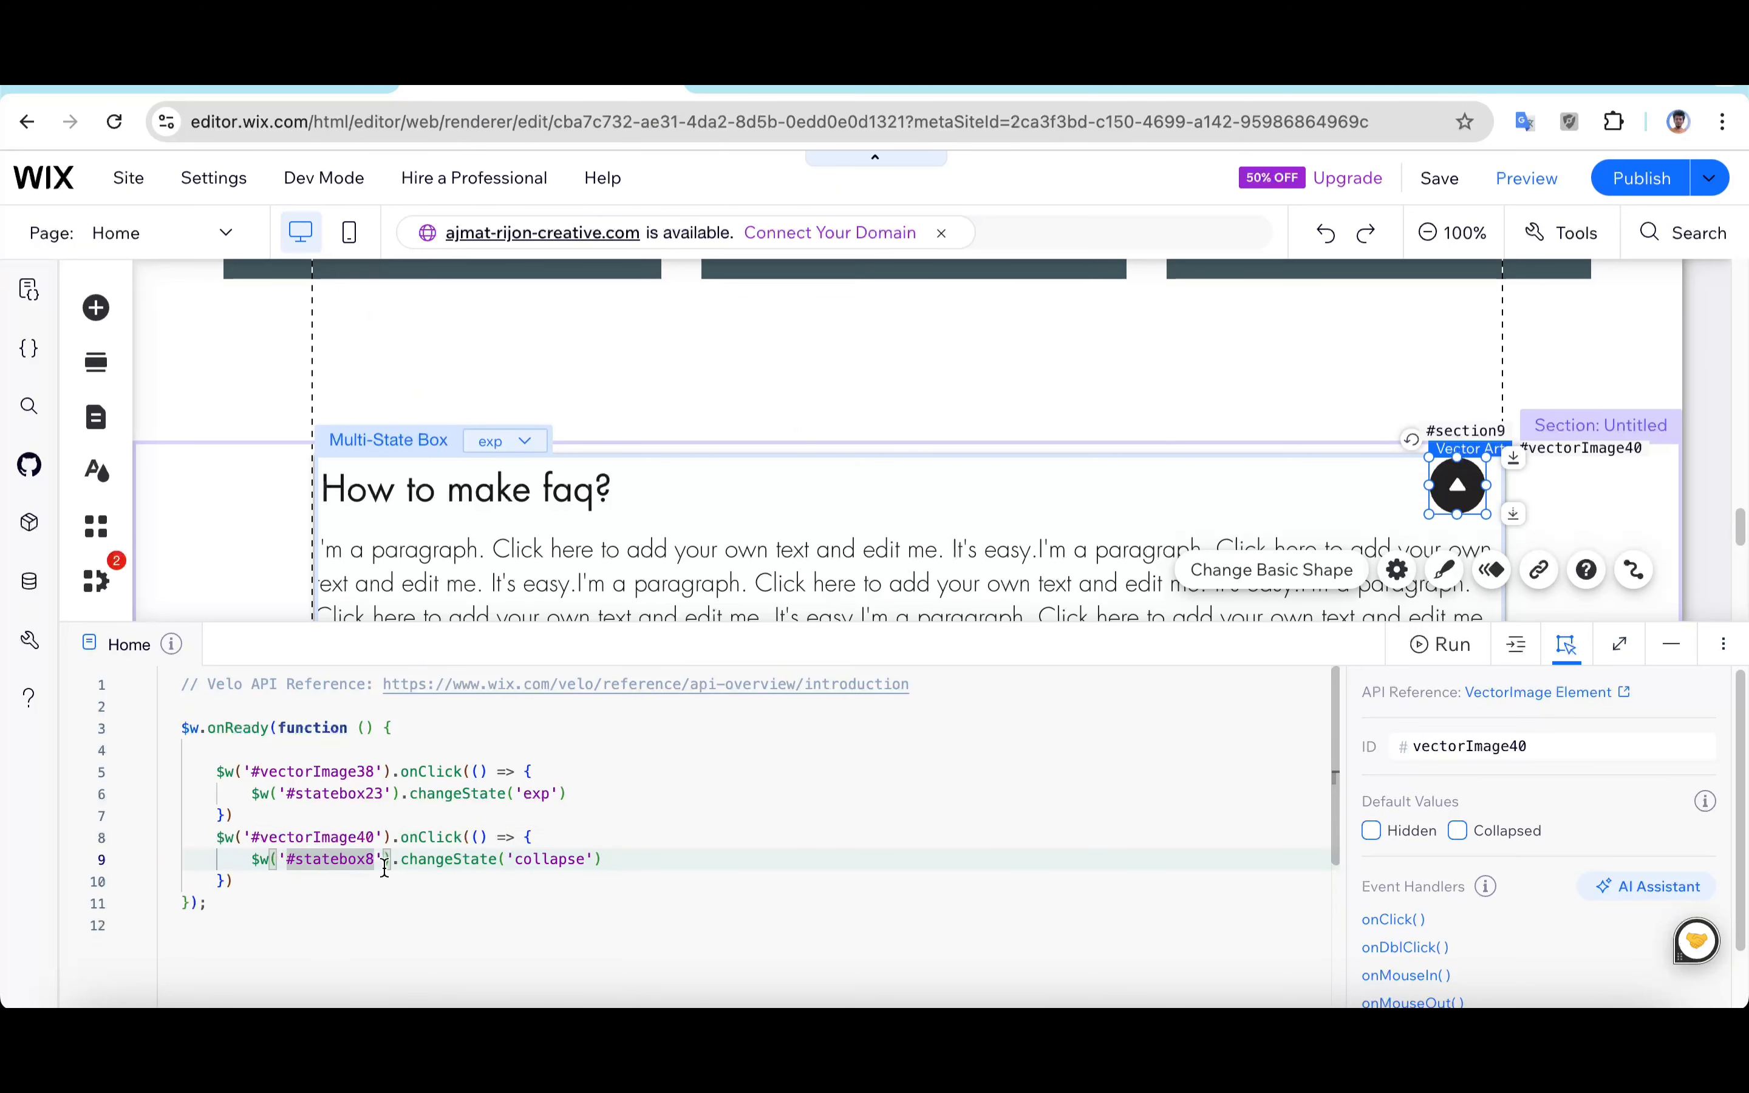
text(#statebox23)
key(Escape)
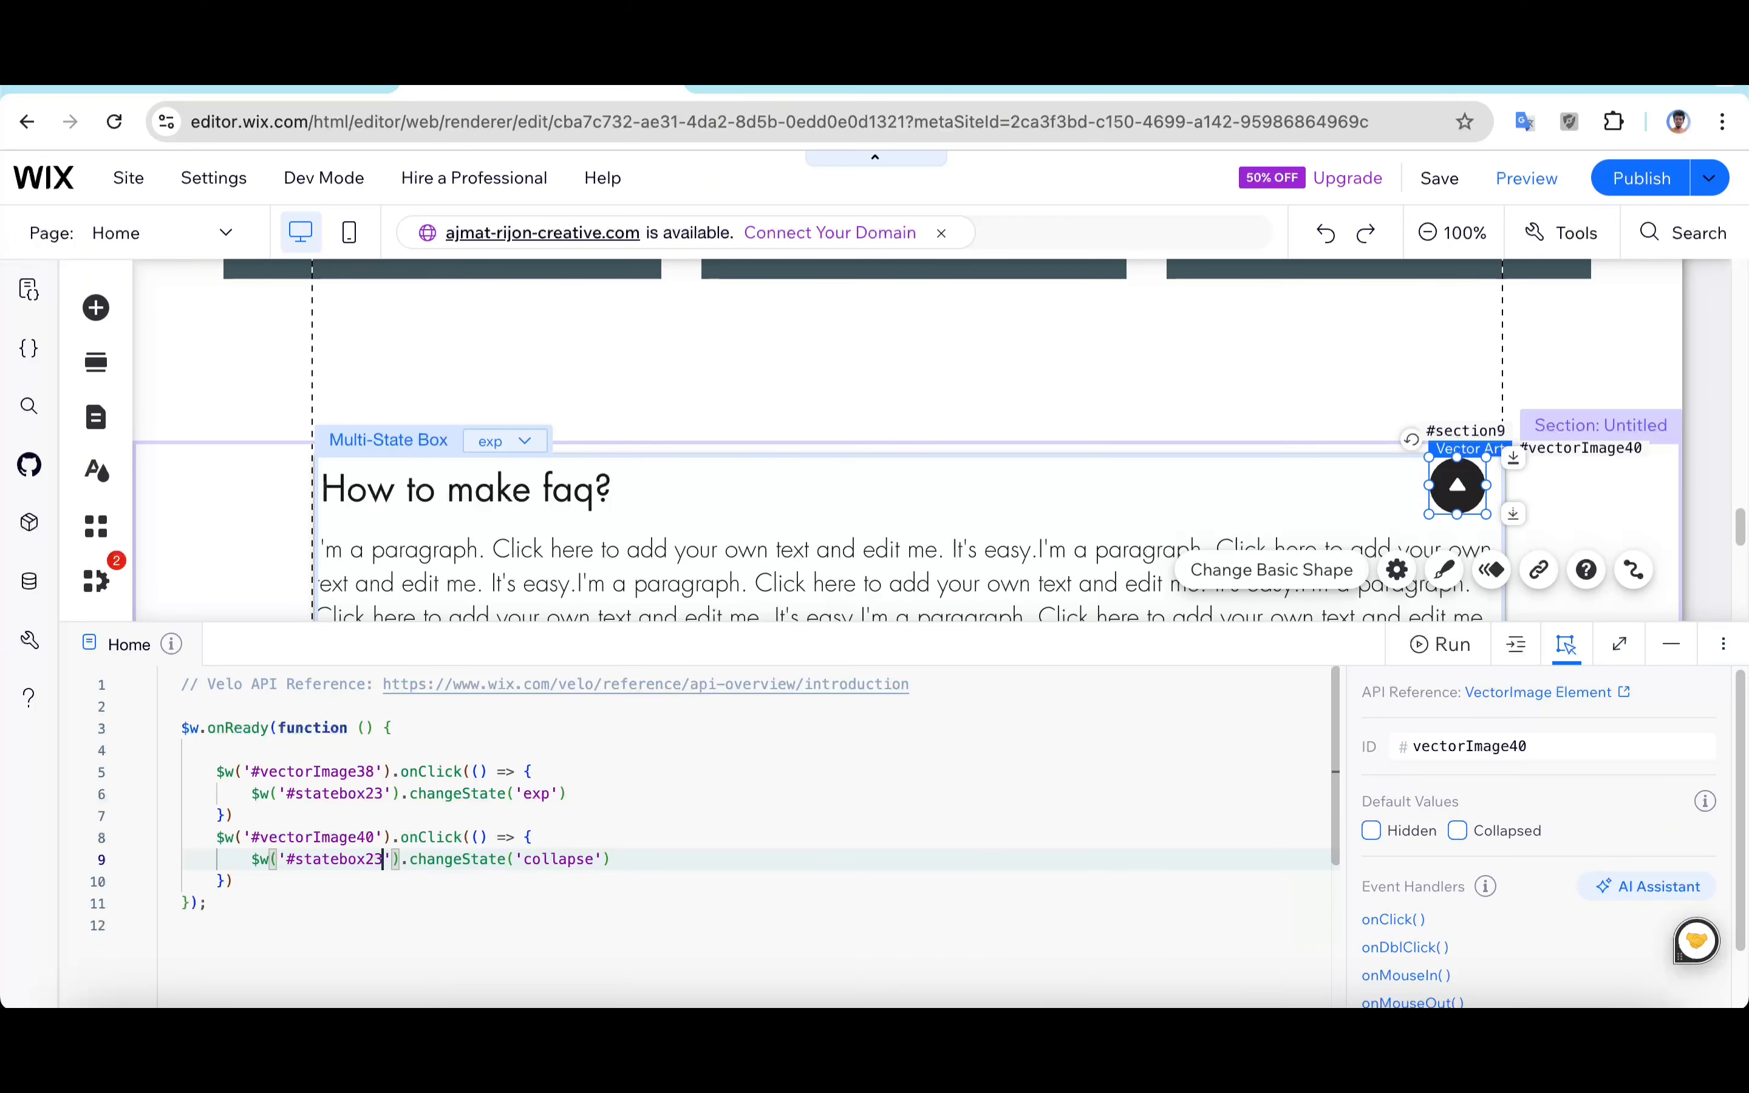
Step: Set the second handler's target state to 'col'
click(614, 860)
click(582, 862)
key(BackSpace)
key(BackSpace)
key(BackSpace)
key(BackSpace)
key(BackSpace)
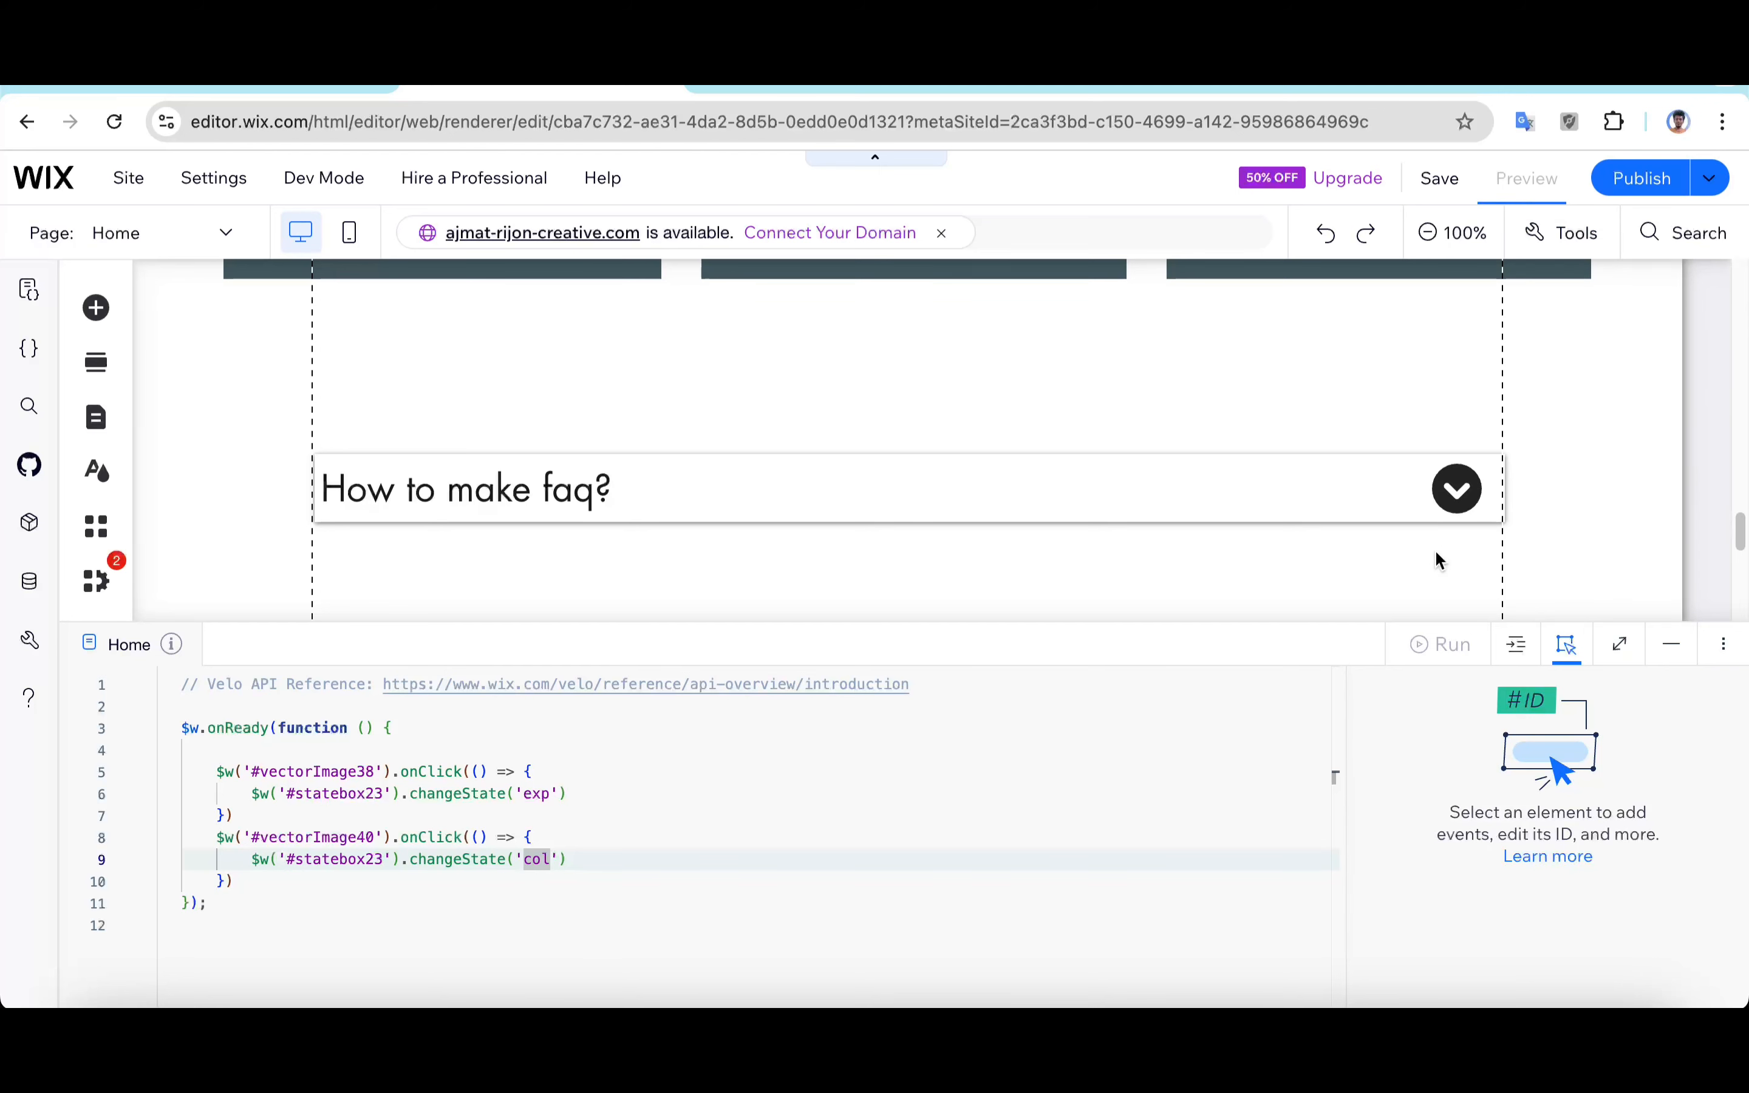
Step: Preview the site and toggle the FAQ item open and closed using the arrow icons
key(ctrl+shift+p)
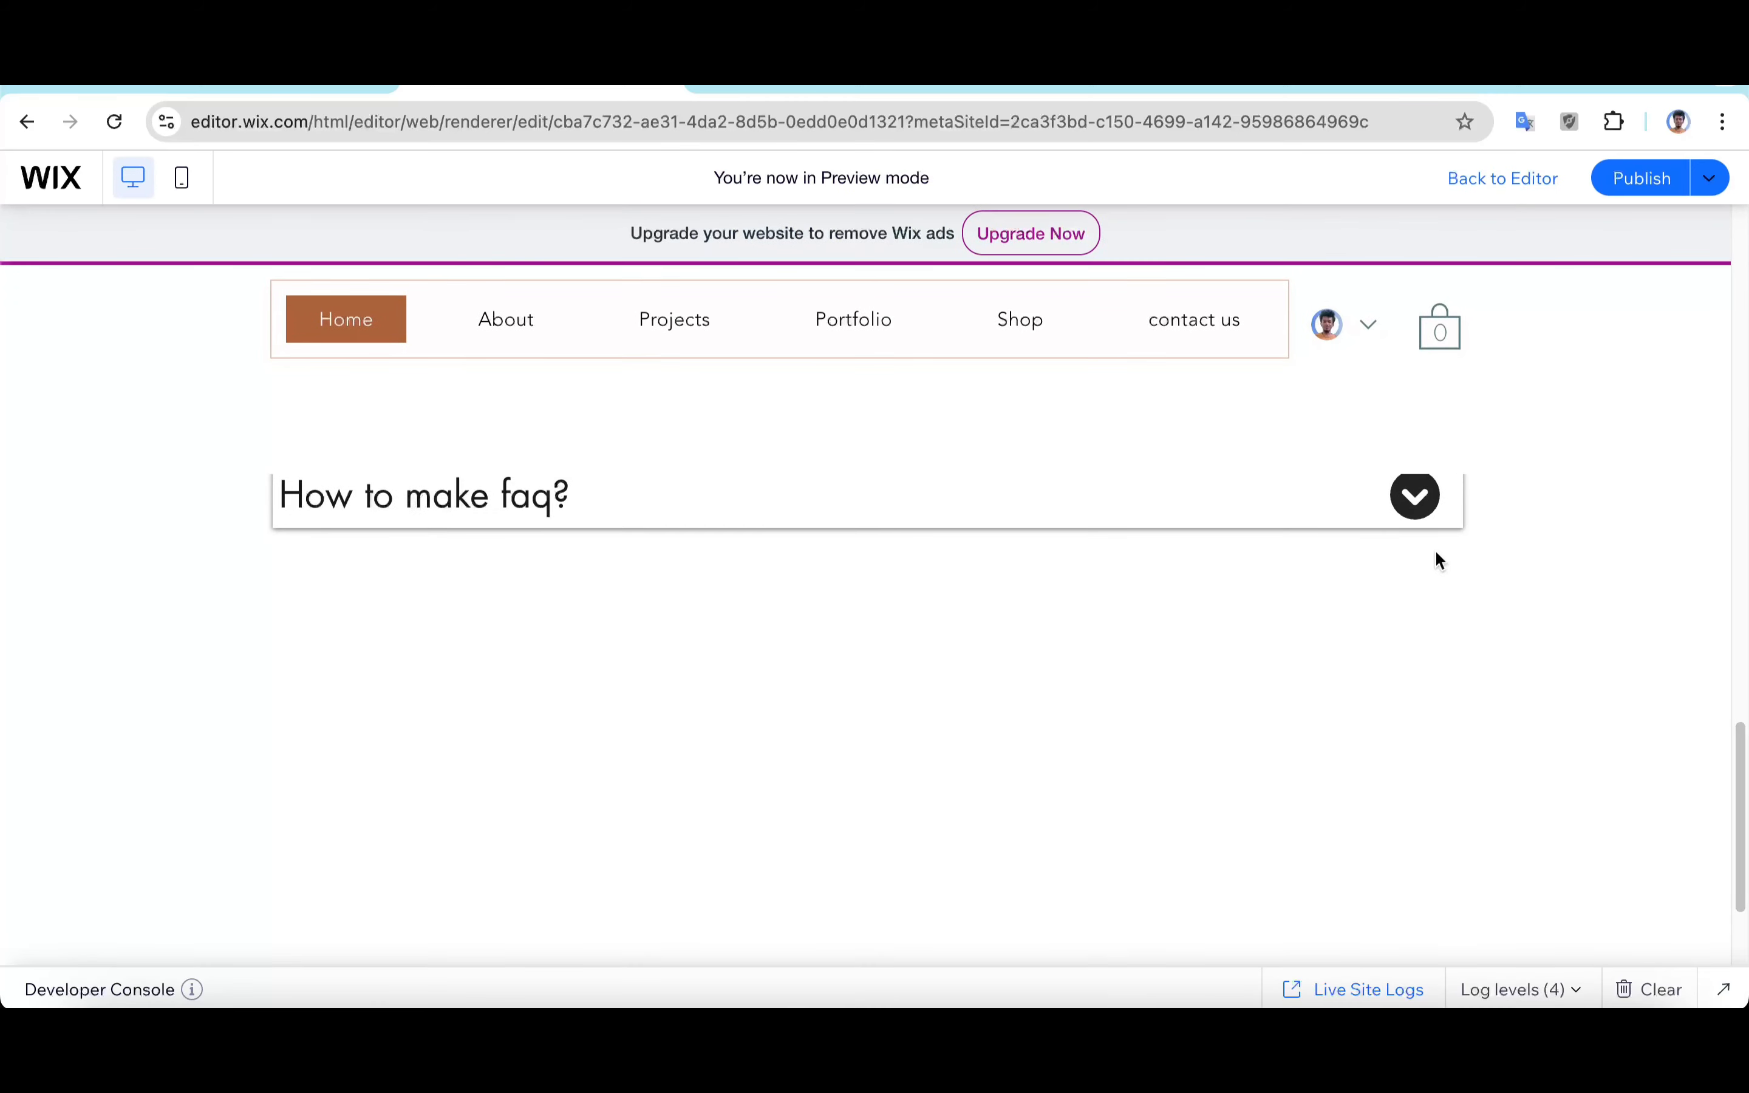
click(1417, 497)
click(1417, 498)
click(1417, 498)
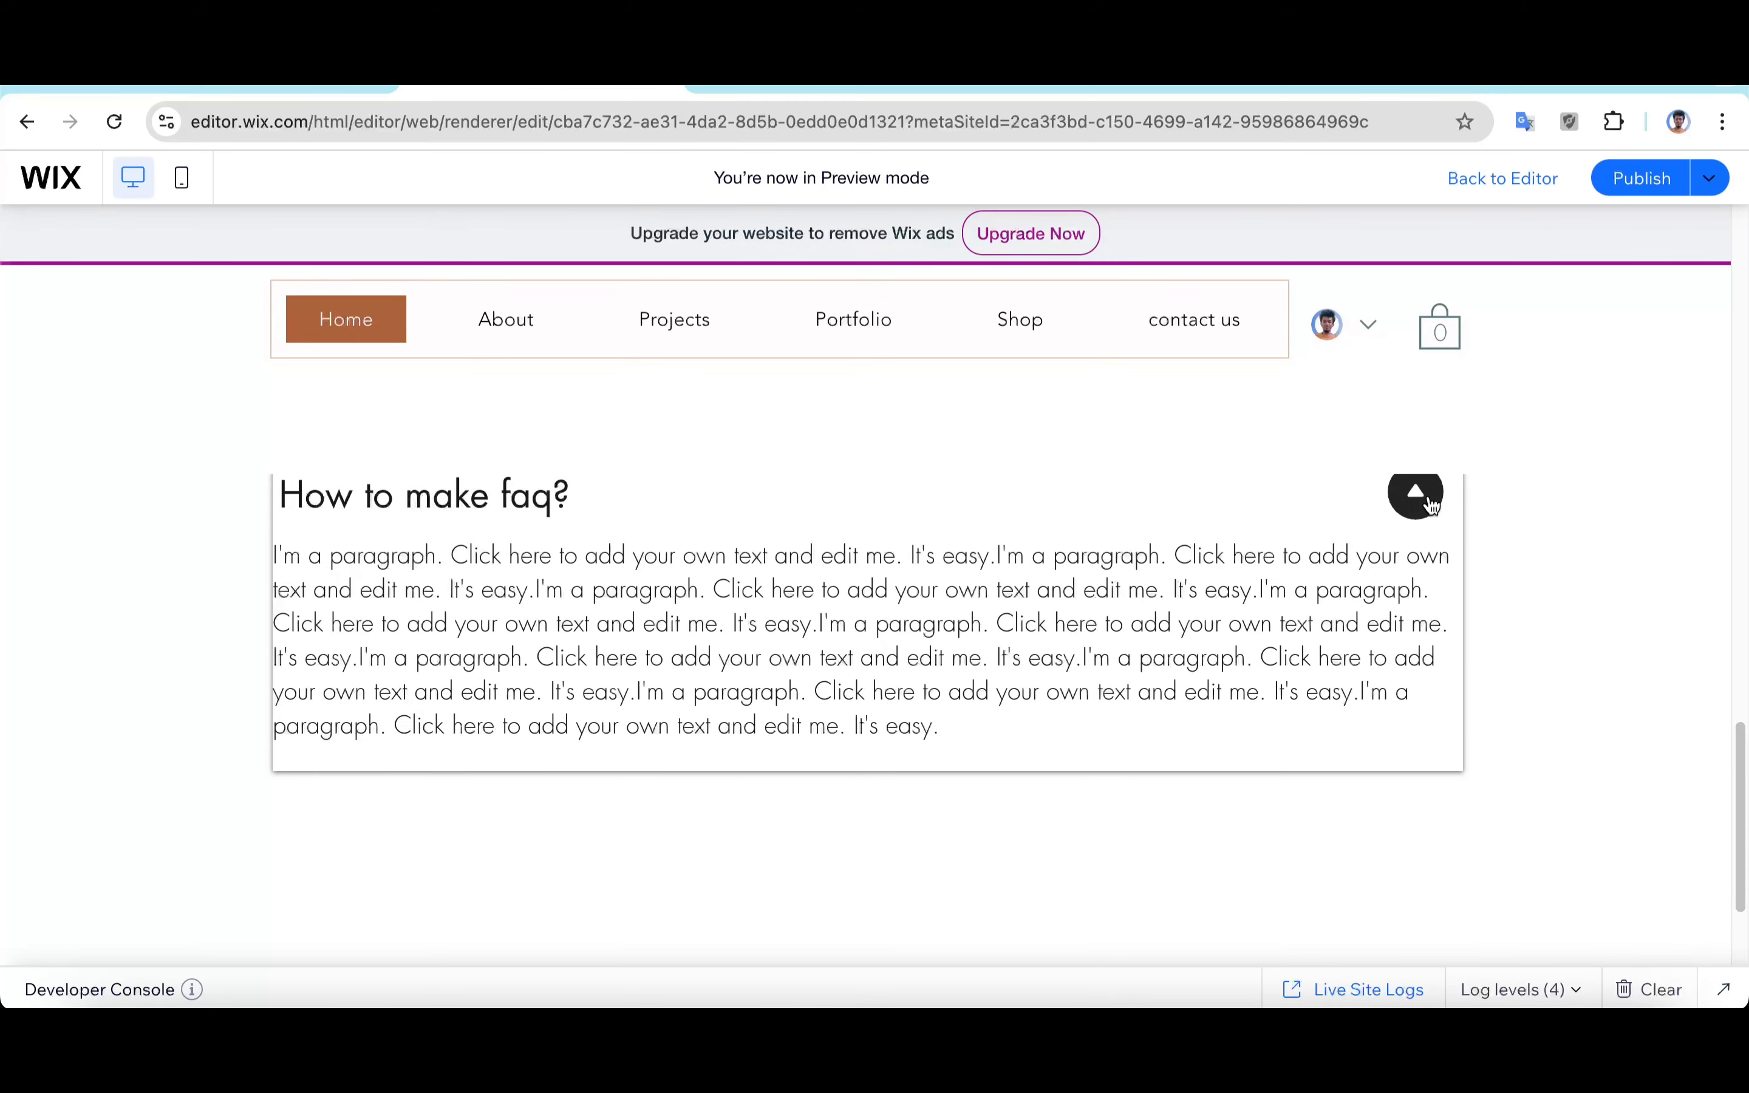
click(1430, 504)
click(1430, 504)
click(1429, 505)
click(1430, 505)
click(1430, 506)
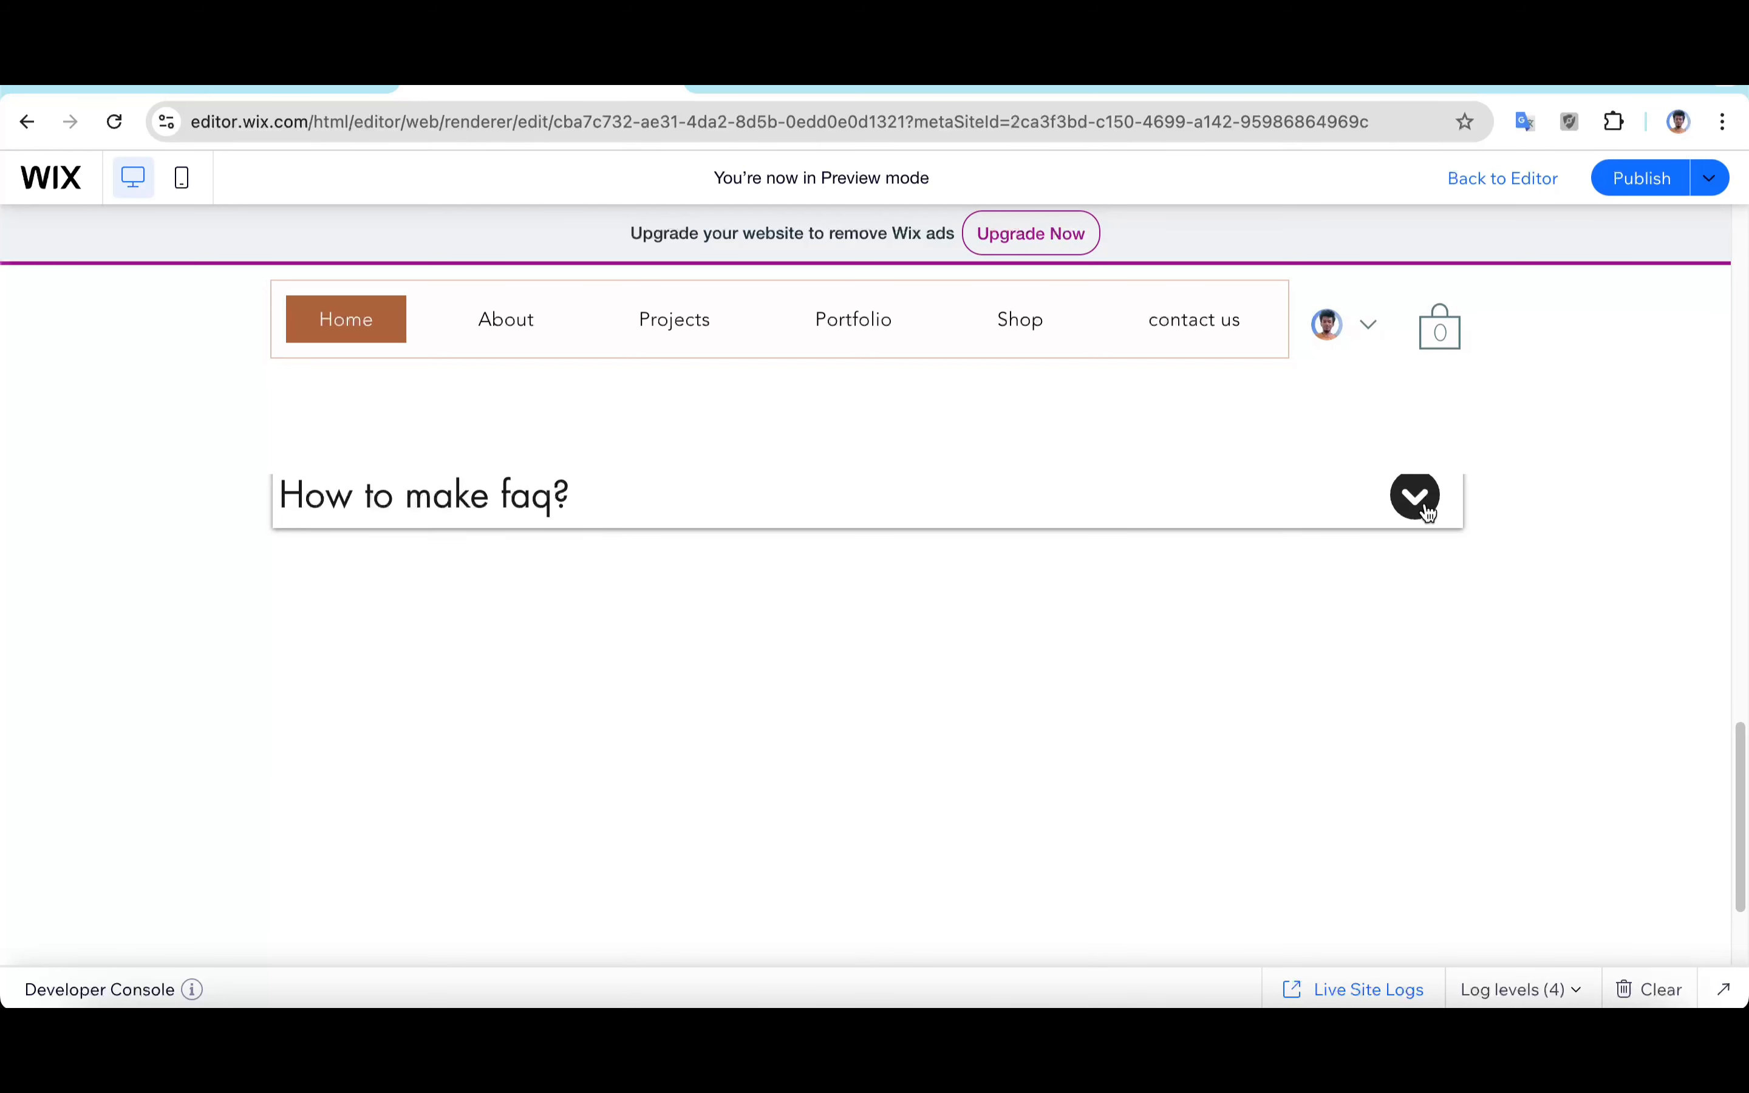